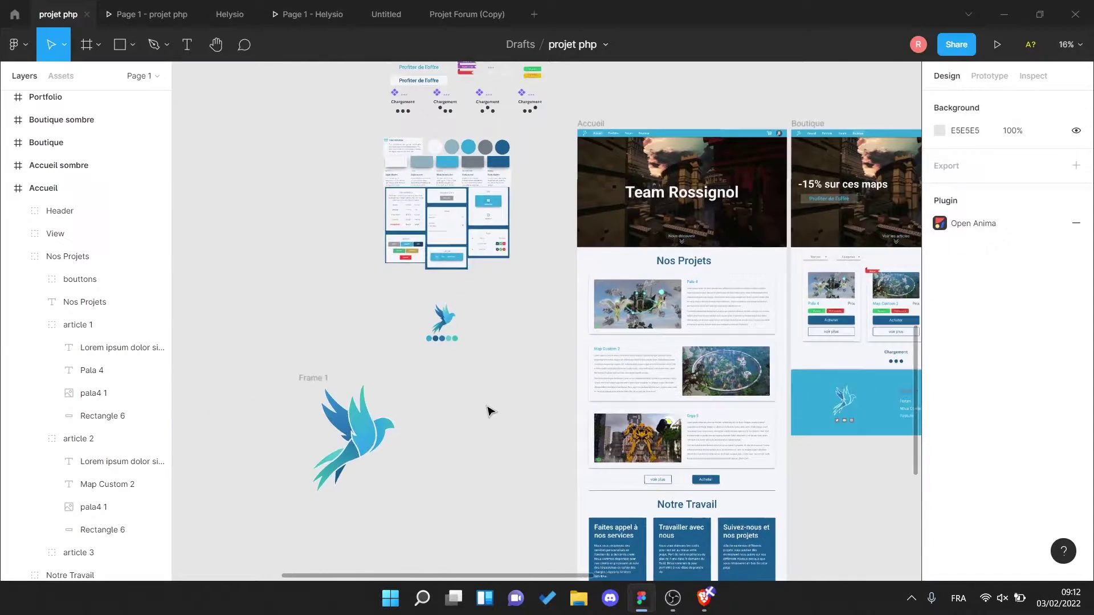
- Hide the small cyan group (Group 7) on the canvas
scroll(496, 402, "down", 3)
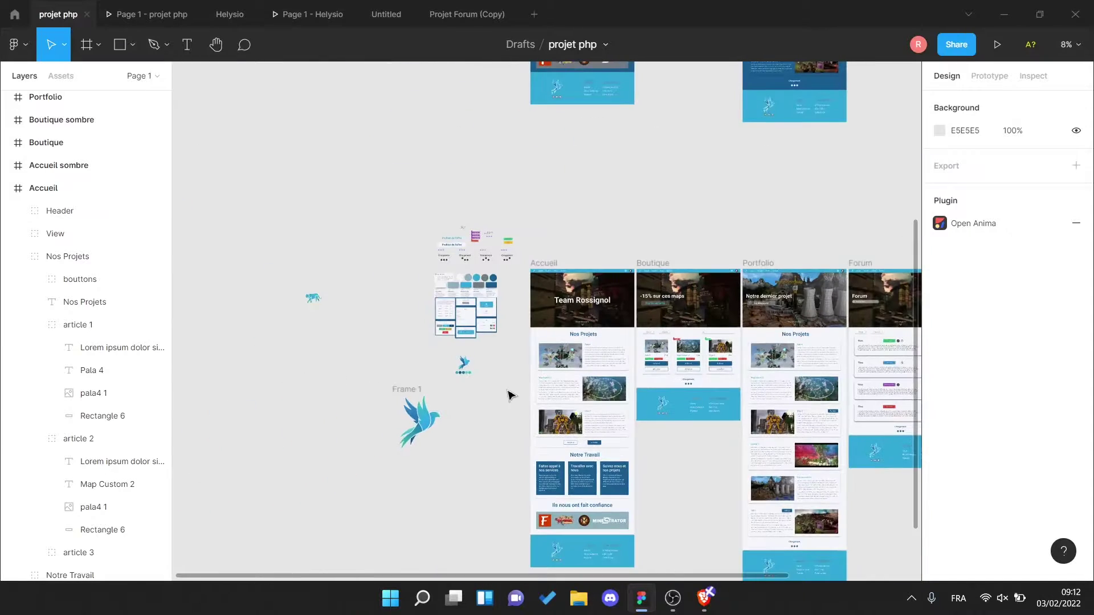
scroll(510, 395, "down", 2)
scroll(579, 344, "left", 3)
left_click(401, 235)
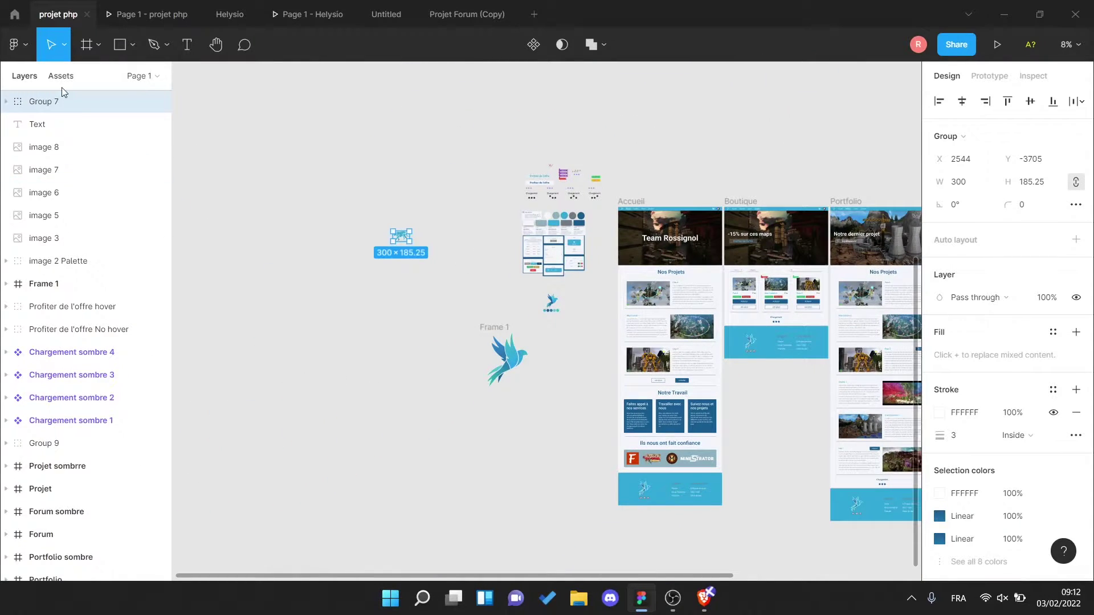
left_click(157, 102)
- Add a blank iPhone 13 / 13 Pro frame (390×844) from the Phone presets
scroll(435, 230, "left", 3)
scroll(191, 161, "right", 1)
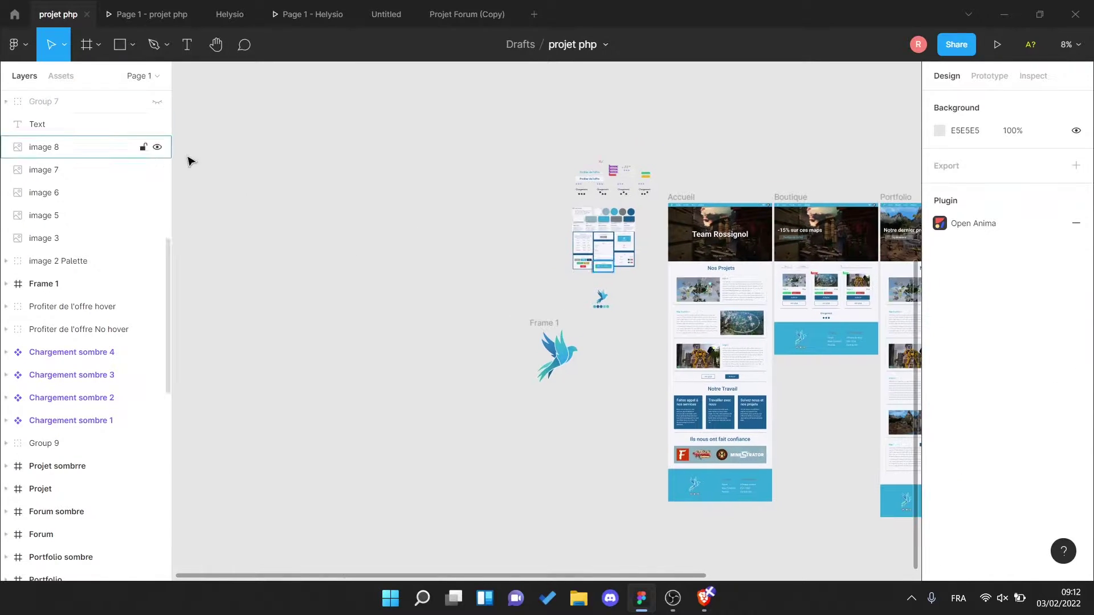
scroll(585, 433, "right", 5)
scroll(610, 439, "down", 2)
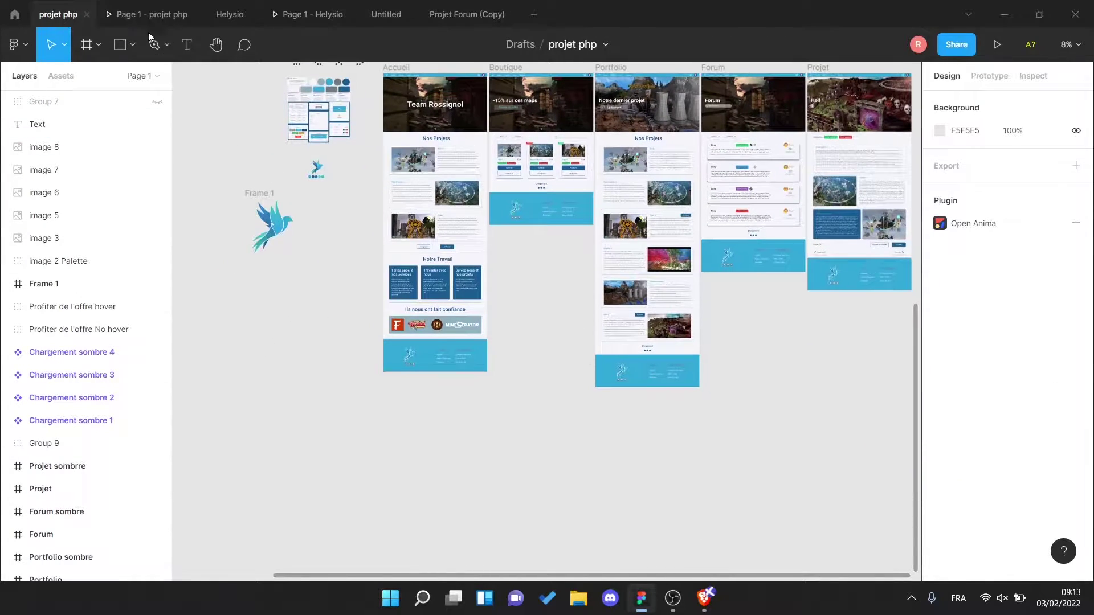
left_click(99, 50)
left_click(91, 77)
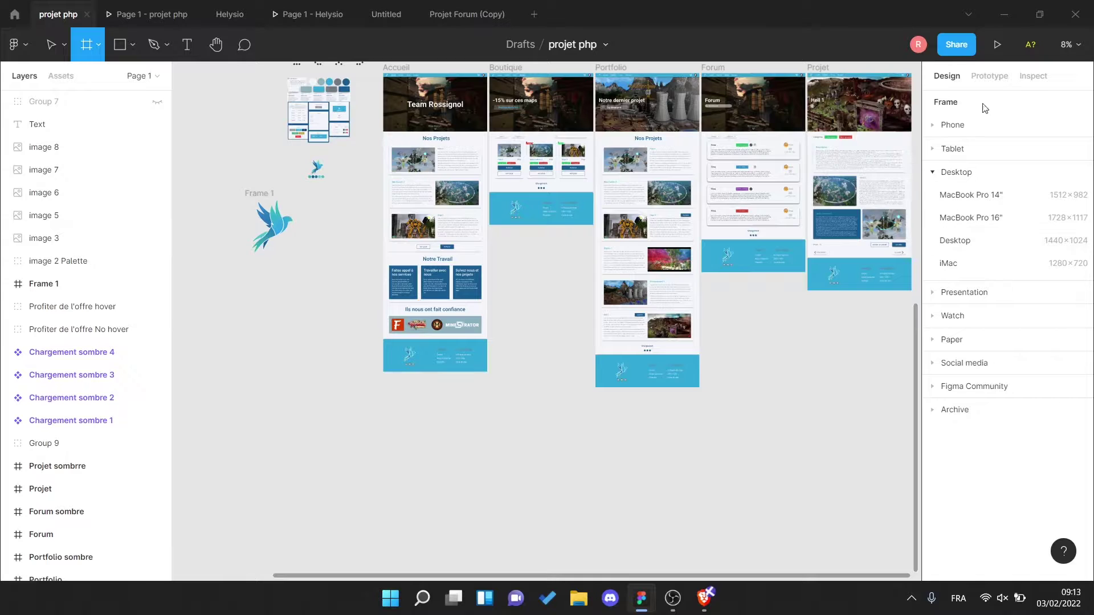
left_click(938, 127)
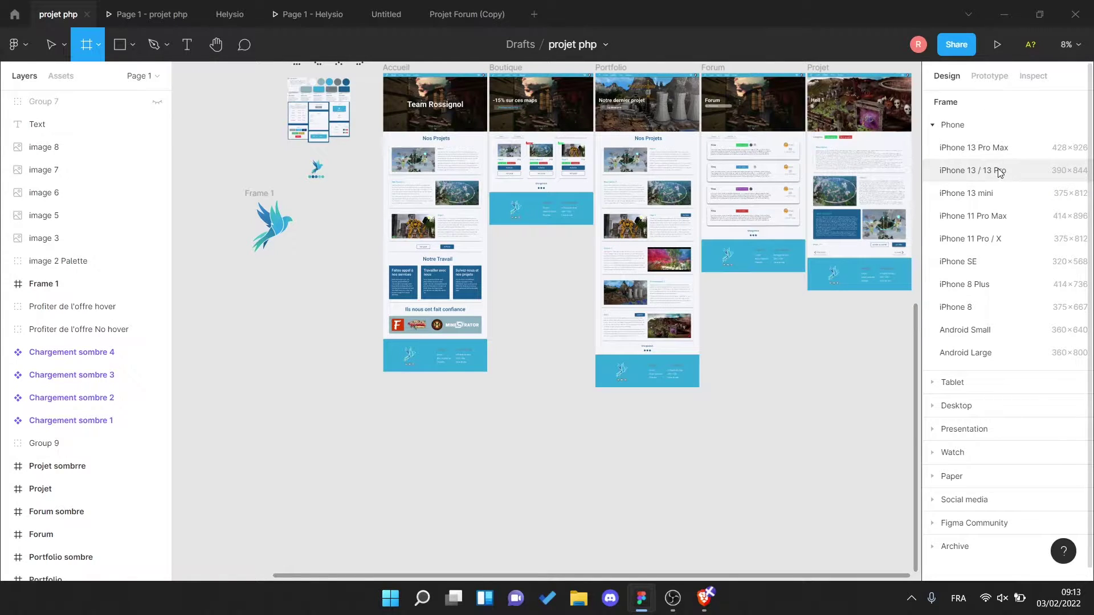
left_click(998, 171)
scroll(593, 461, "left", 5)
scroll(593, 460, "down", 2)
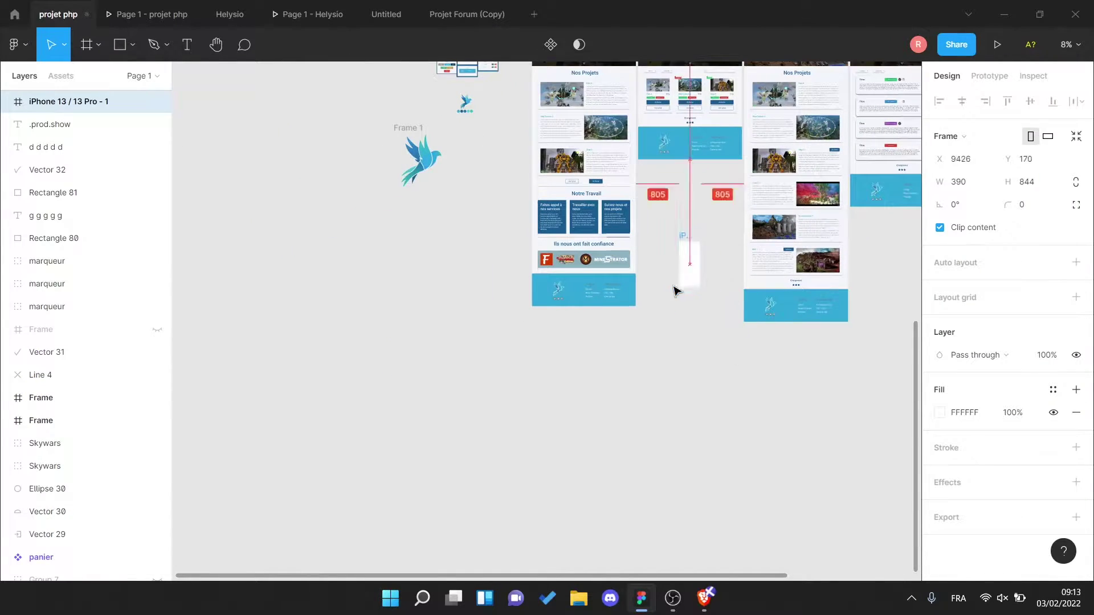
- Move the new iPhone frame beside the page mockups
left_click_drag(673, 291, 441, 278)
scroll(476, 270, "up", 4)
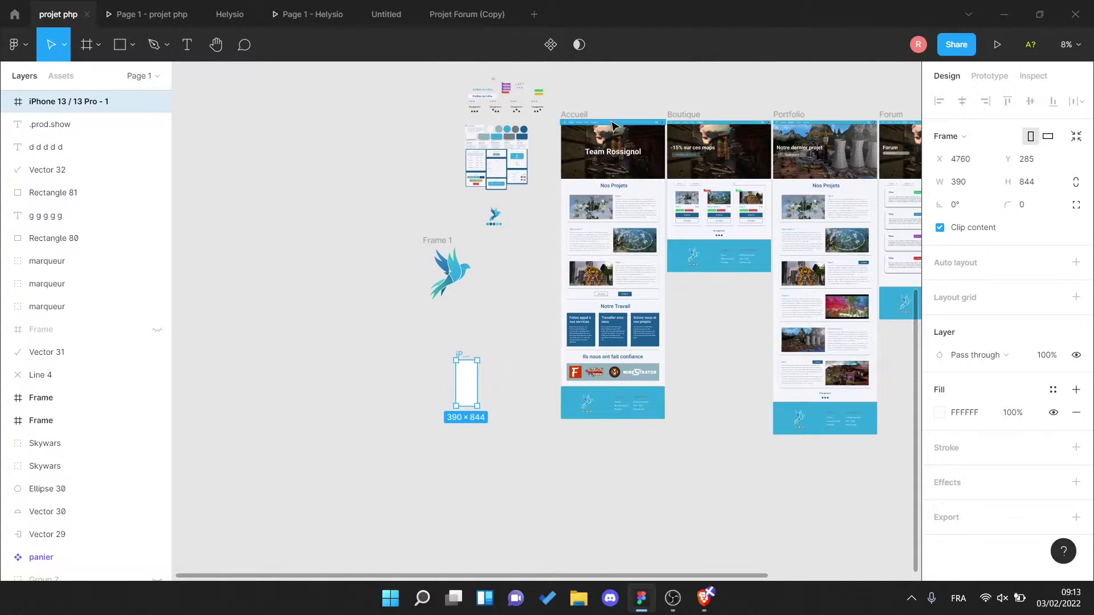
scroll(505, 347, "down", 1)
scroll(505, 348, "left", 1)
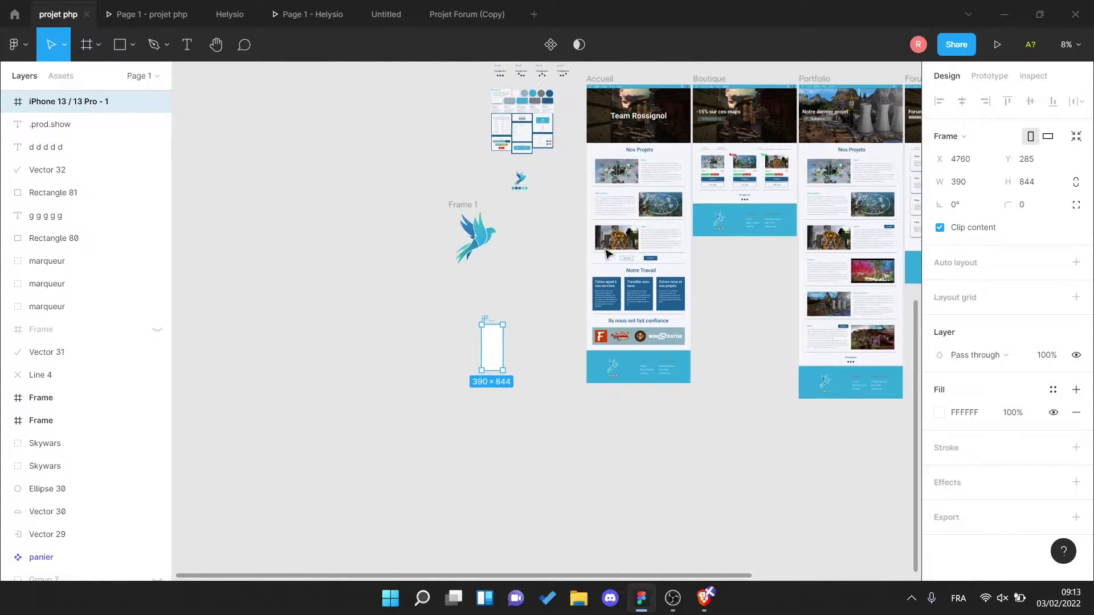
- Paste a copy of the Accueil page's Header group (1920×70) into the iPhone frame
left_click(632, 92)
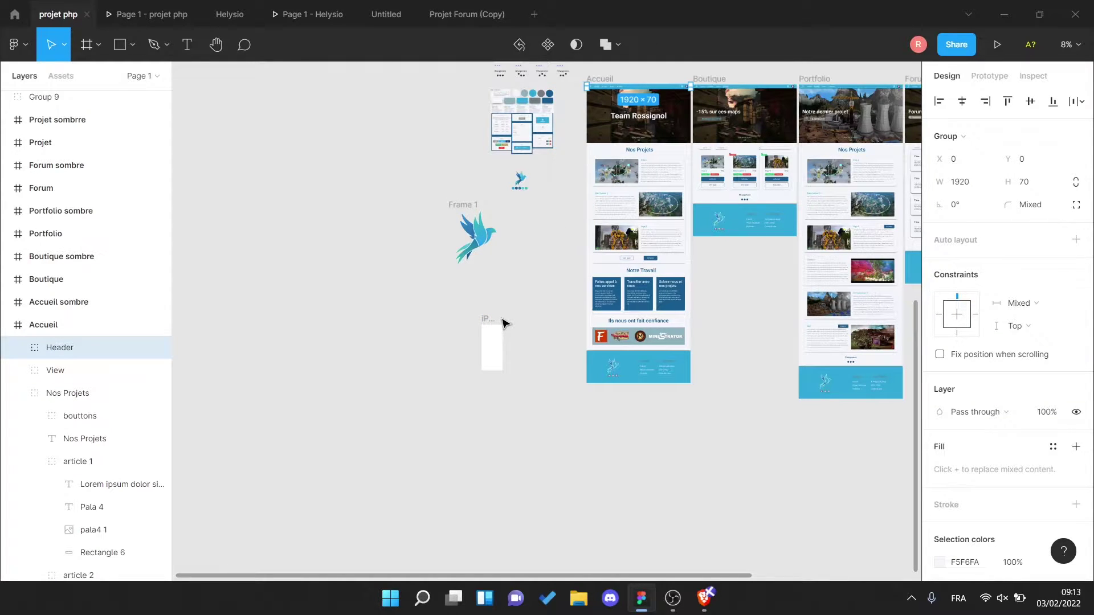
scroll(494, 330, "up", 5)
scroll(485, 325, "up", 3)
scroll(542, 334, "up", 4)
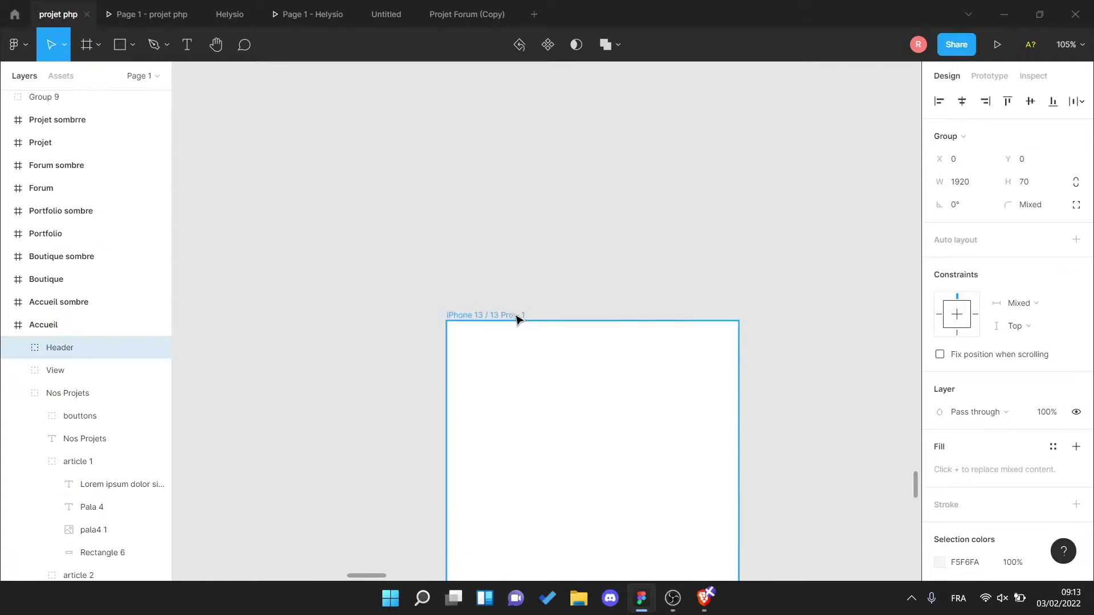
left_click(682, 349)
scroll(684, 291, "down", 2)
key("ctrl+v")
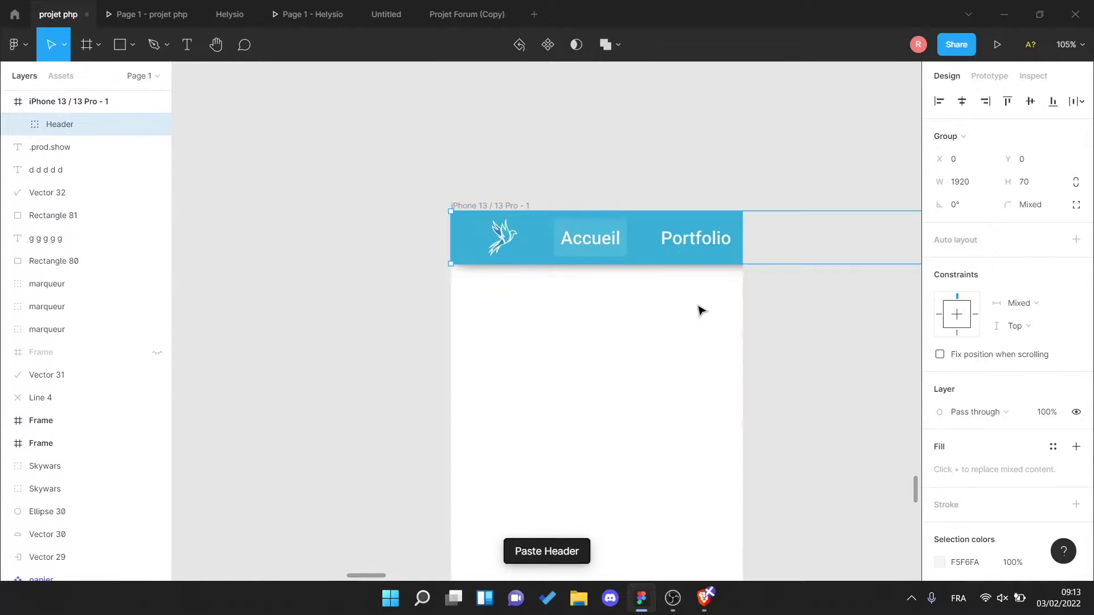
scroll(741, 332, "down", 4)
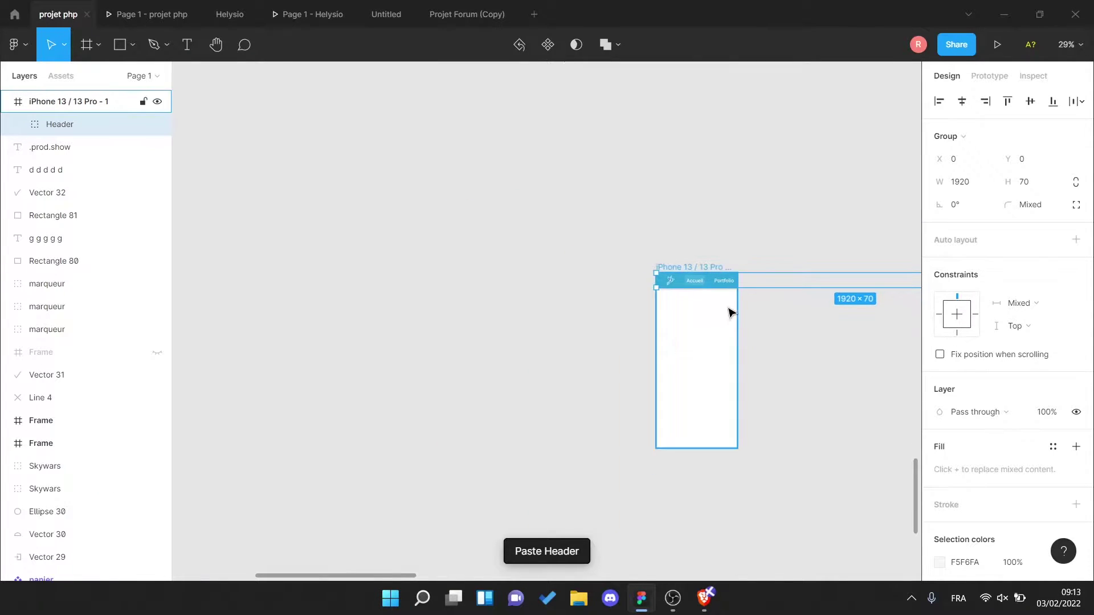
scroll(691, 276, "up", 5)
- Delete the Boutique, Forum, Accueil, Portfolio links and Rectangle 5 from the pasted header
double_click(683, 261)
left_click(88, 307, "shift")
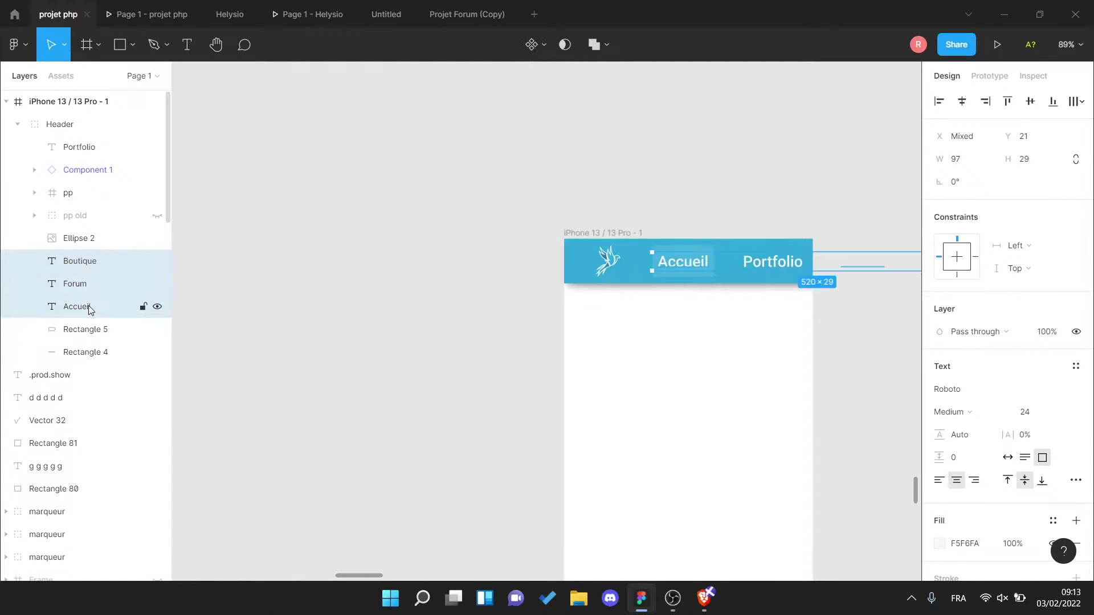
key("Delete")
left_click(71, 147)
key("Delete")
left_click(80, 238)
key("Delete")
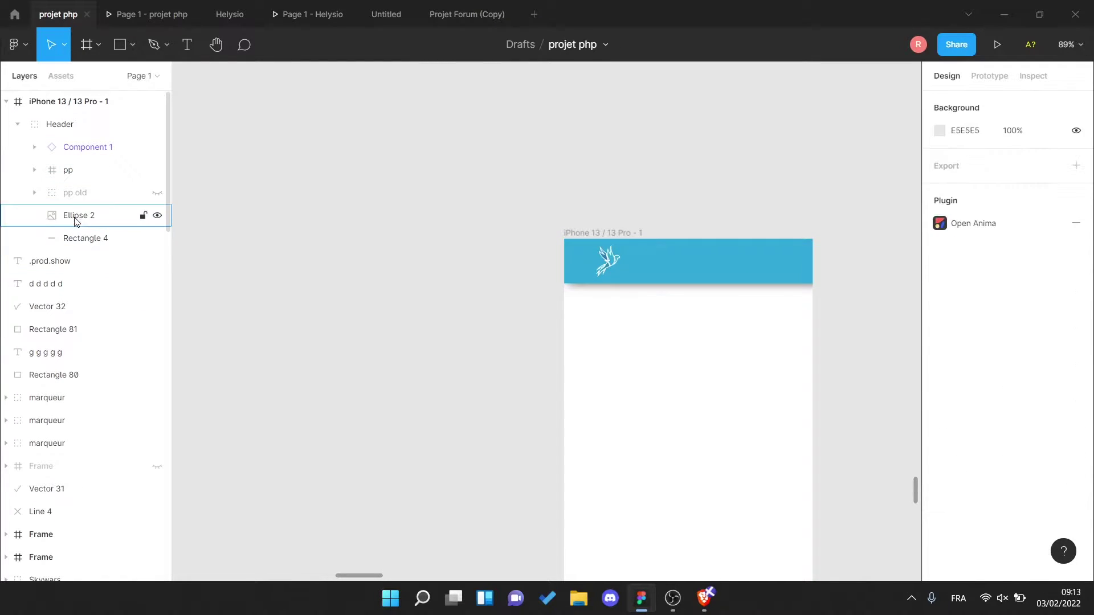
scroll(464, 322, "down", 5)
- Undo the accidental header resize and move the cart icon (Component 1) to the header's right
left_click(587, 311)
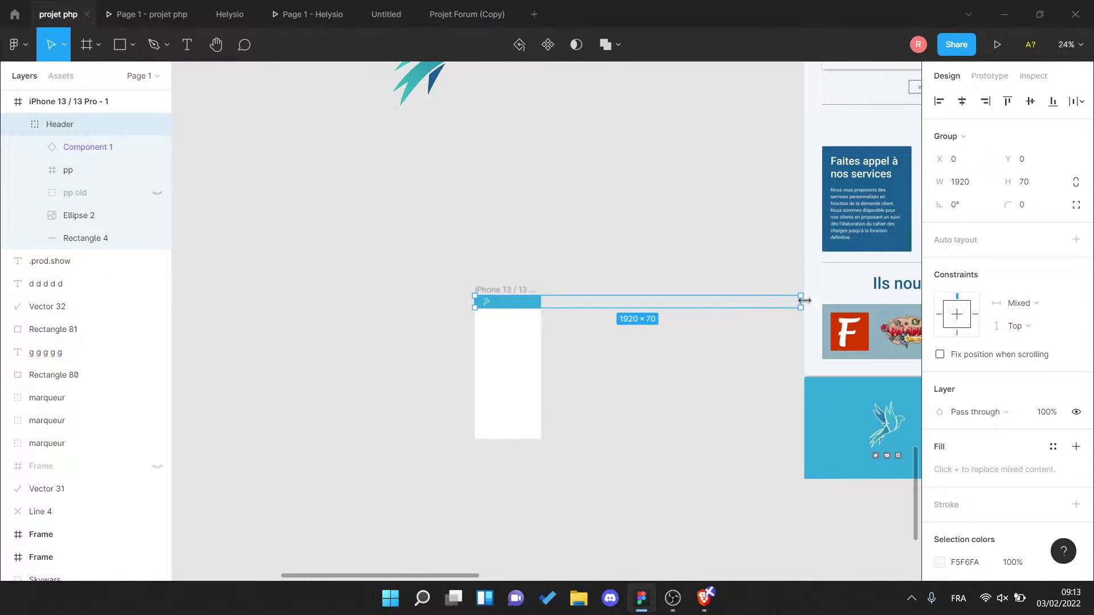
key("ctrl+z")
scroll(502, 322, "up", 3)
scroll(530, 319, "up", 2)
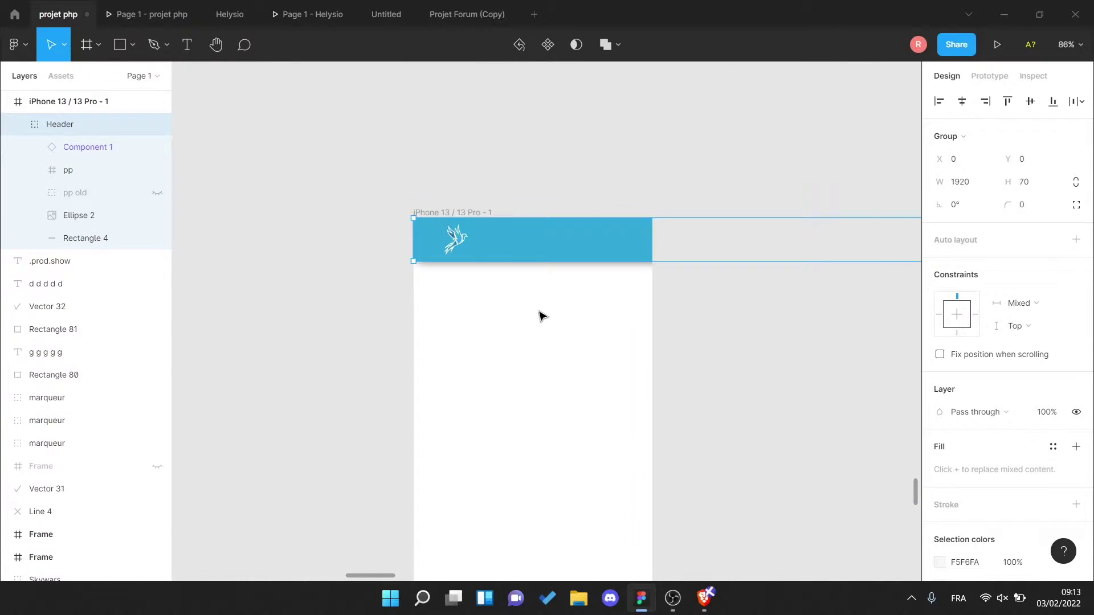
left_click(90, 153)
scroll(564, 274, "down", 5)
left_click_drag(871, 256, 593, 257)
- Move the round avatar (Ellipse 2) into the phone header beside the cart
left_click(80, 170)
left_click(137, 215)
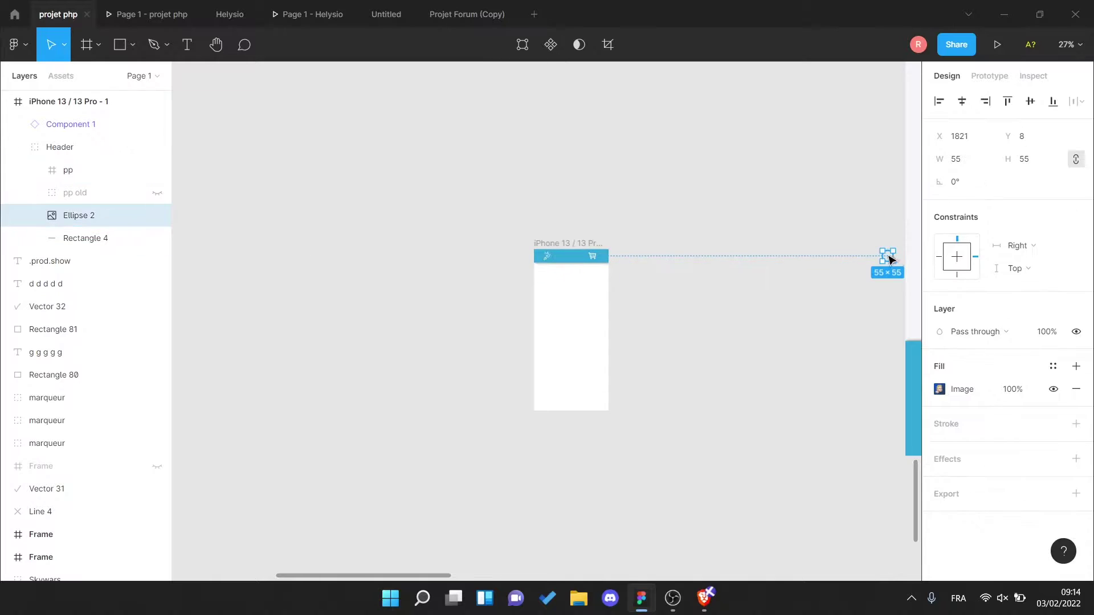
left_click_drag(887, 254, 599, 254)
scroll(597, 262, "up", 8)
double_click(647, 207)
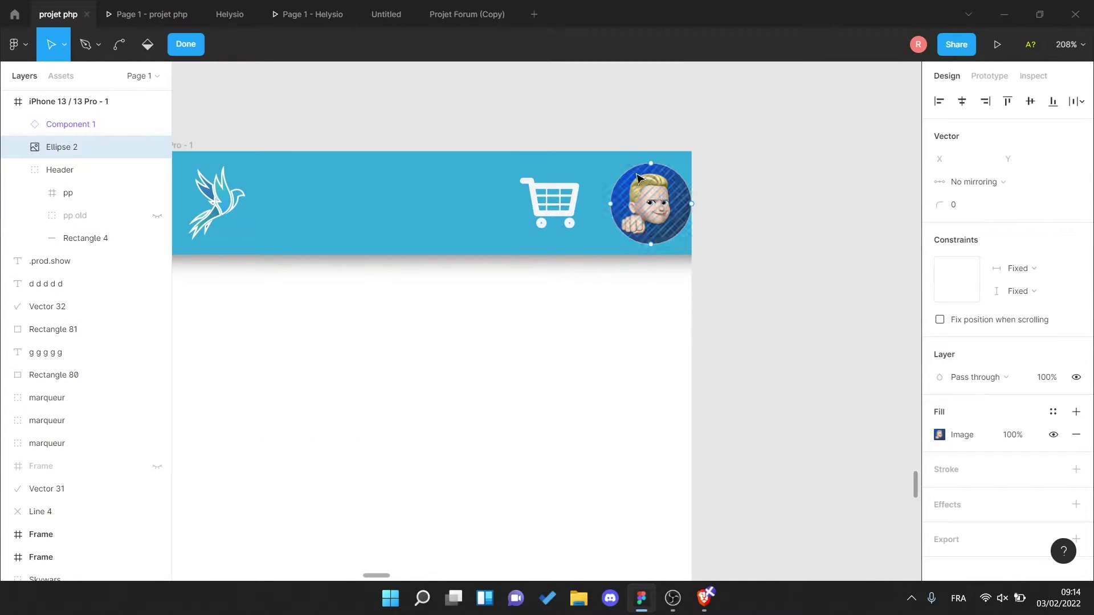
key("Escape")
scroll(359, 220, "left", 4)
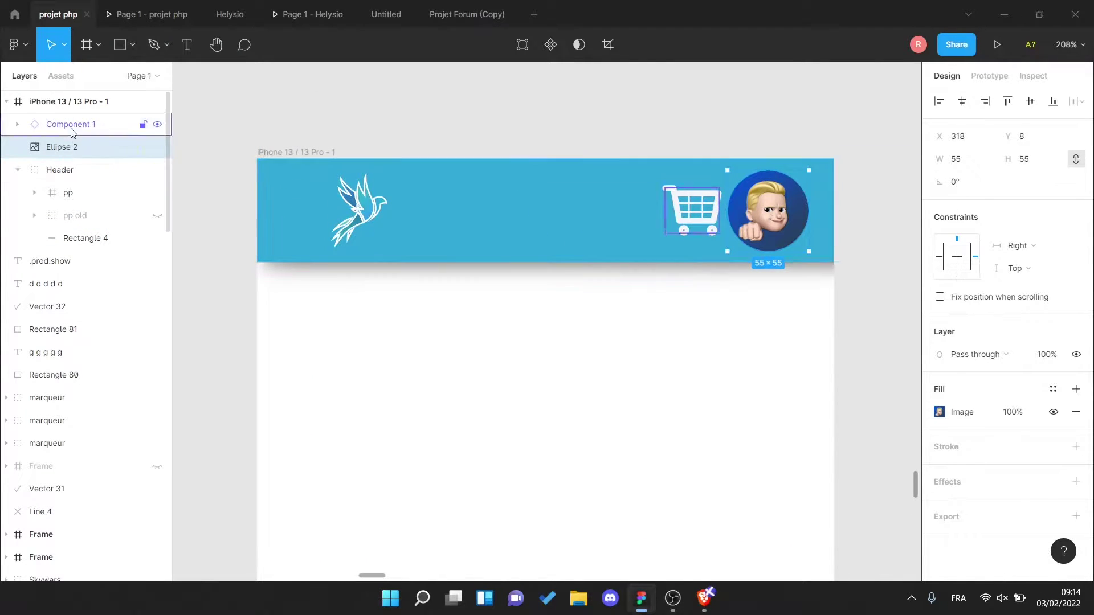
- Centre the bird logo in the header and delete the cart icon
left_click(68, 193)
left_click_drag(373, 219, 558, 221)
left_click(692, 213)
key("Delete")
- Place the avatar at the header's right edge, at 312, 7
left_click(778, 220)
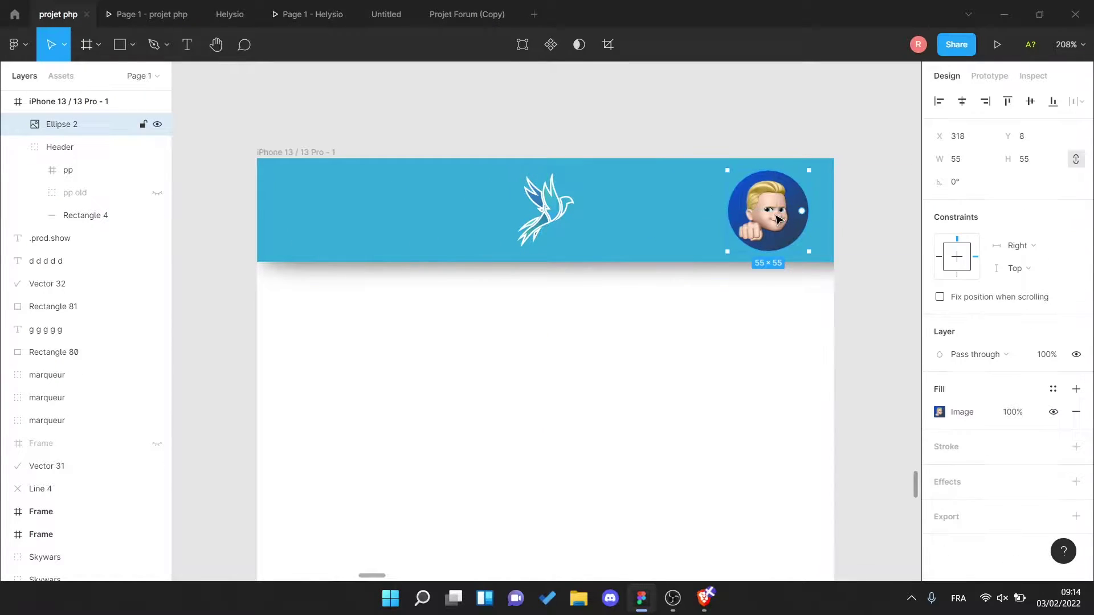
left_click_drag(778, 219, 770, 221)
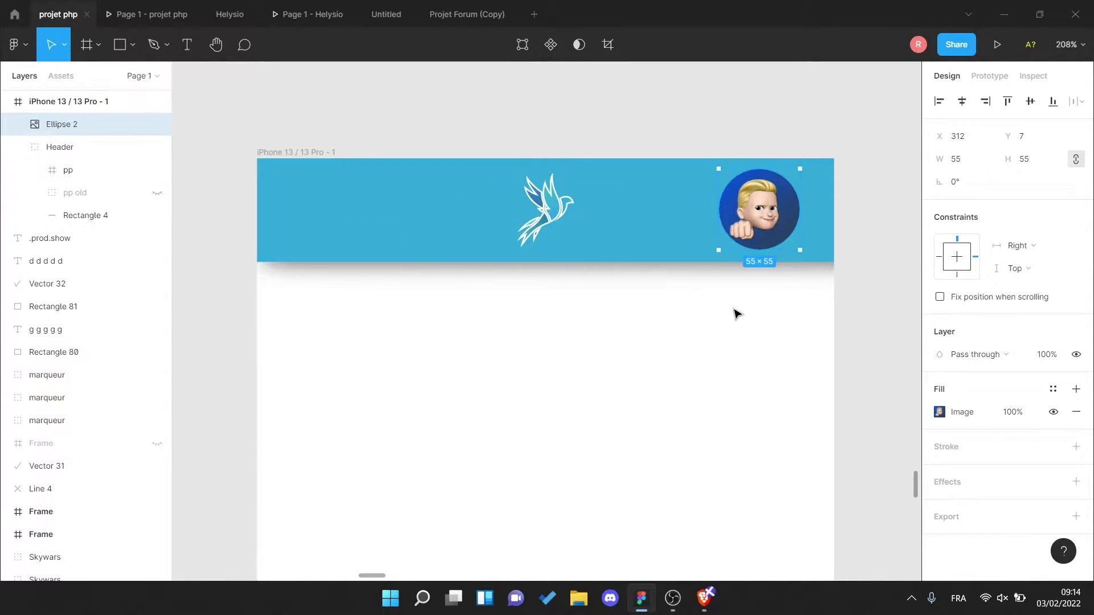
left_click(85, 215)
scroll(785, 285, "down", 5)
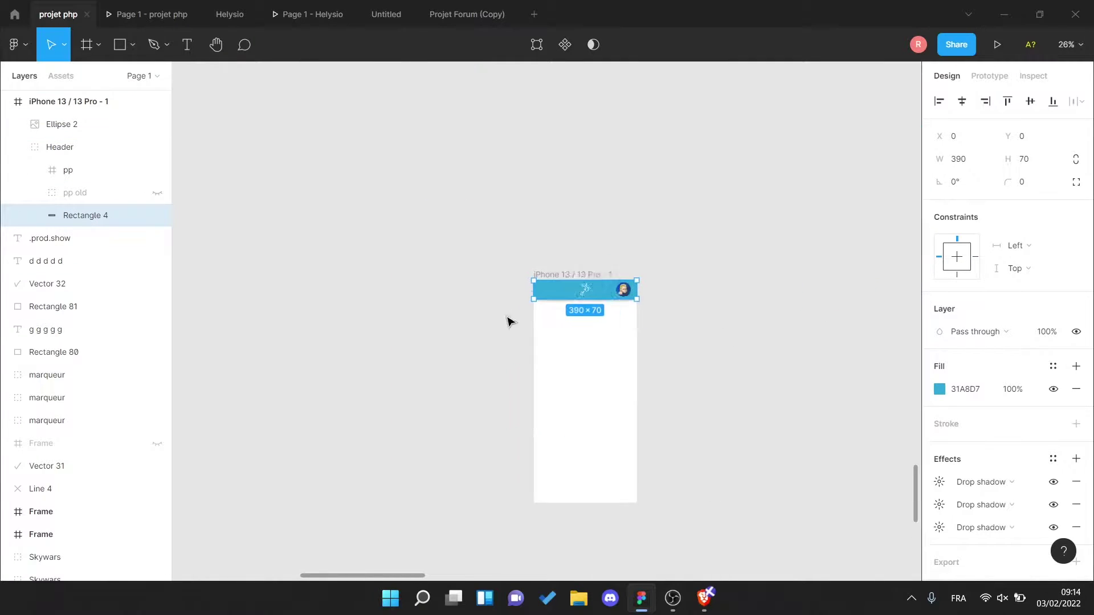
scroll(509, 322, "up", 5)
left_click(707, 222)
- Nudge the avatar circle right, checking its position in Inspect
left_click(1033, 76)
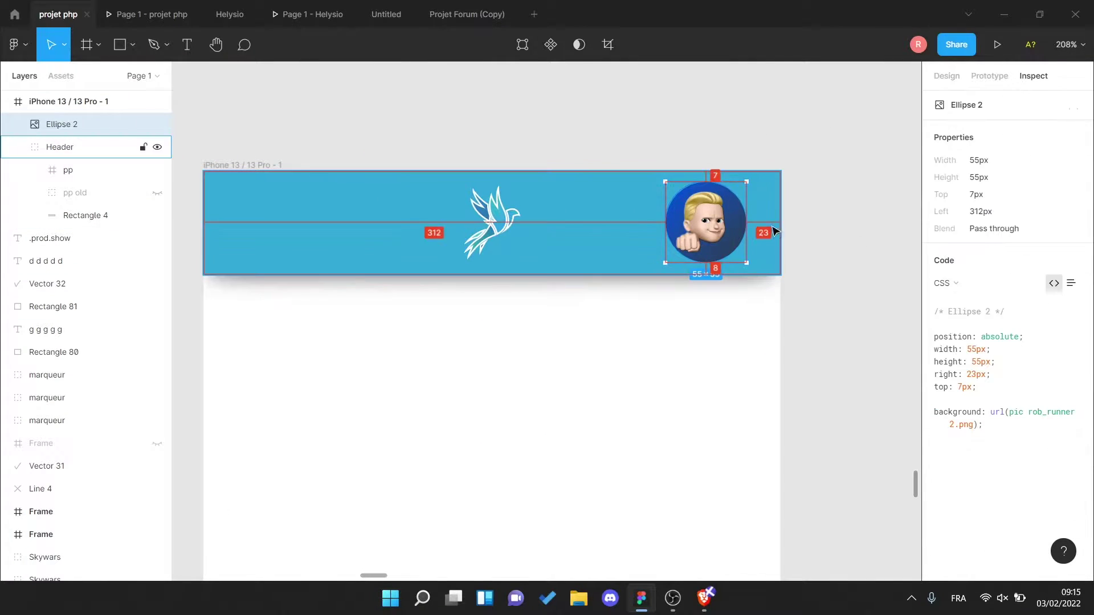
key("Right")
key("Right")
key("Right")
key("Right")
left_click(529, 147)
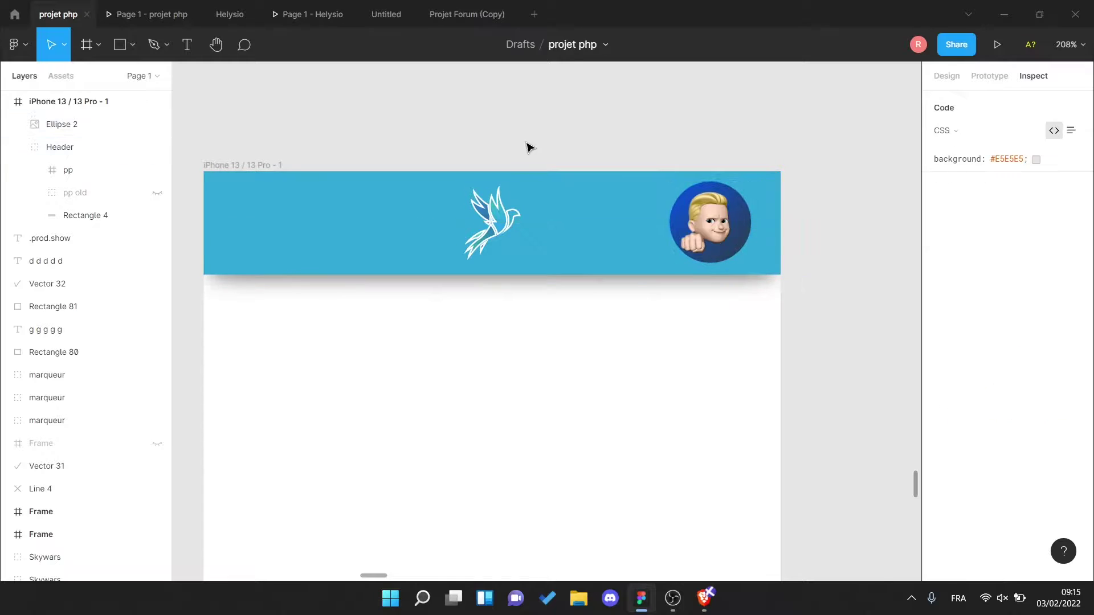
- Draw a thin 37×4 grey bar at the header's top left
scroll(529, 147, "left", 2)
key("r")
left_click_drag(317, 186, 362, 191)
scroll(364, 197, "up", 3)
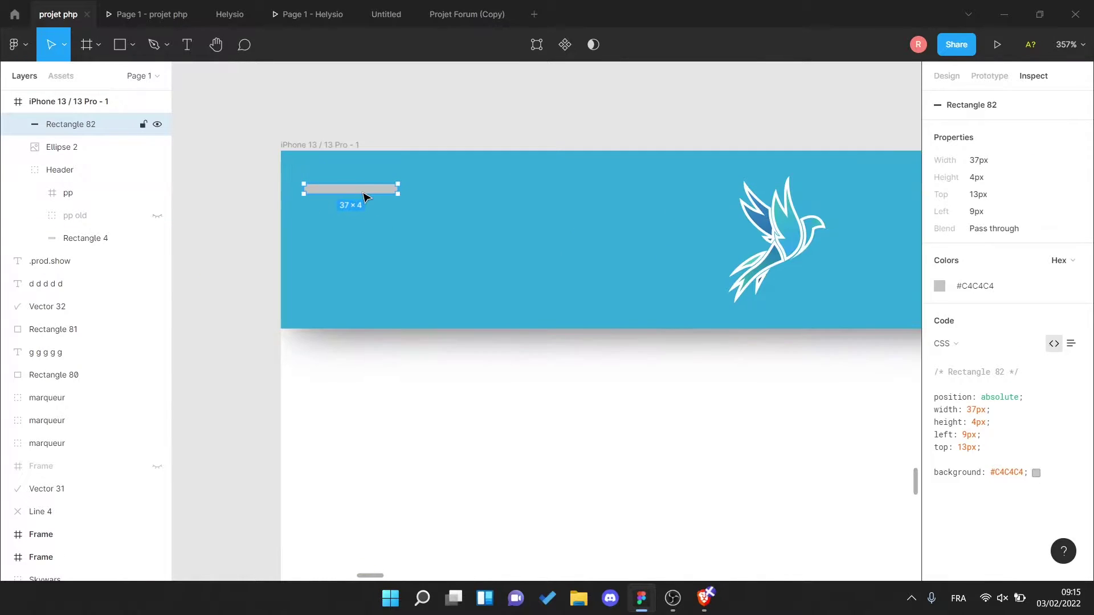
scroll(575, 294, "down", 4)
- Make the blue header taller and move the 55×55 avatar down to 315, 38
left_click(607, 298)
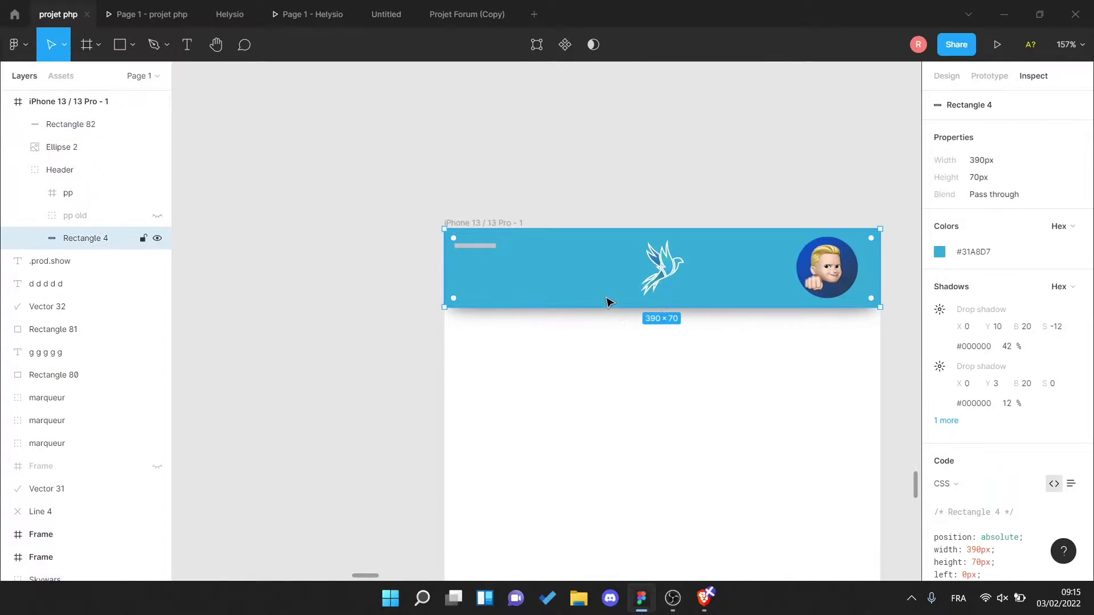
left_click_drag(604, 329, 603, 344)
left_click(663, 298)
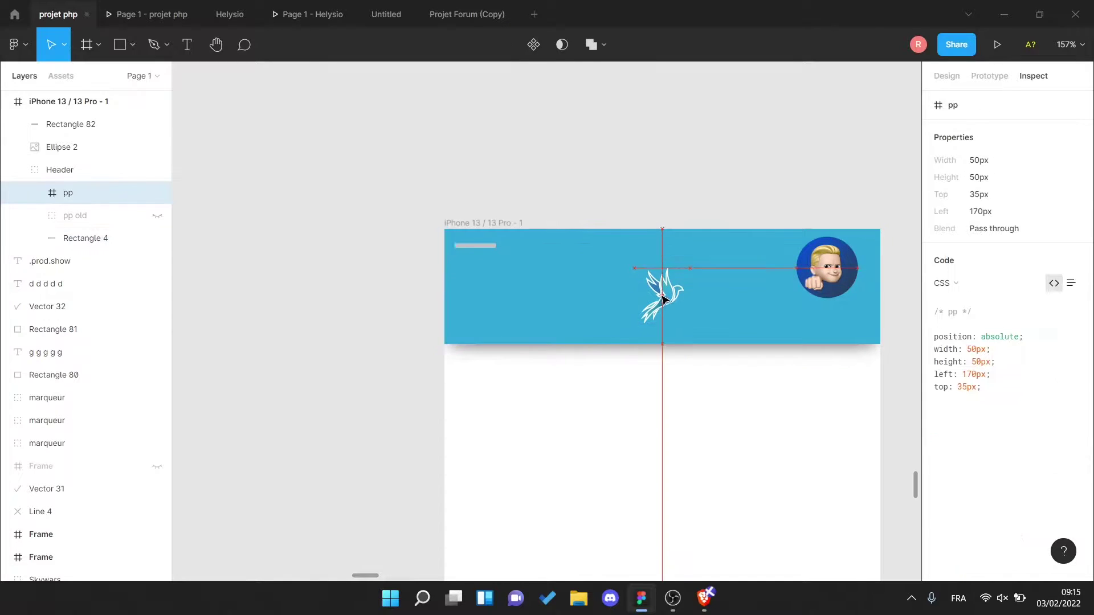
left_click_drag(838, 283, 833, 312)
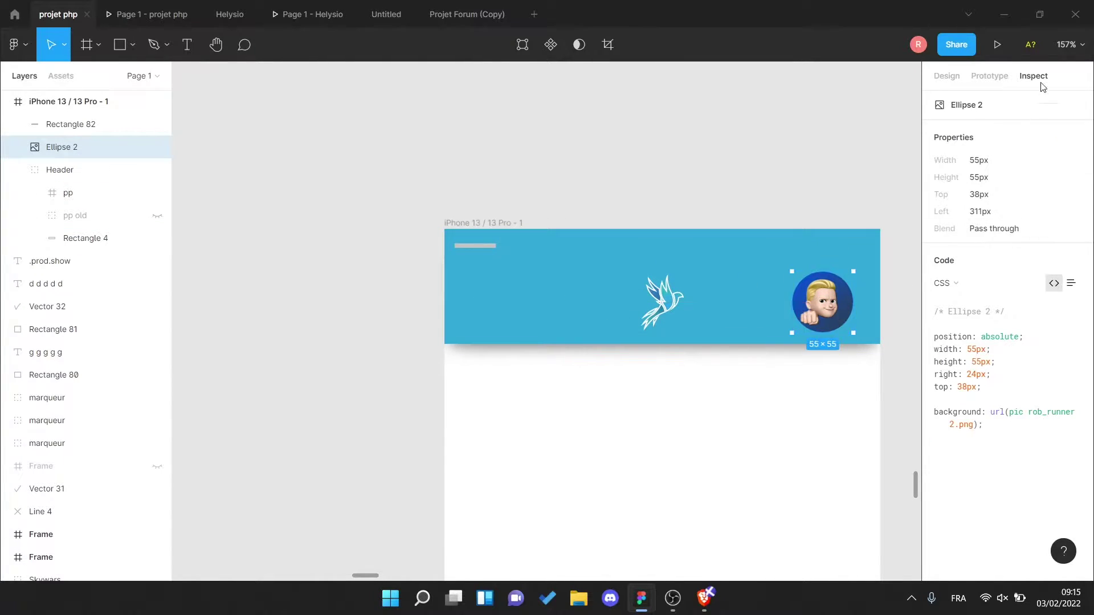
key("Right")
key("Right")
key("Right")
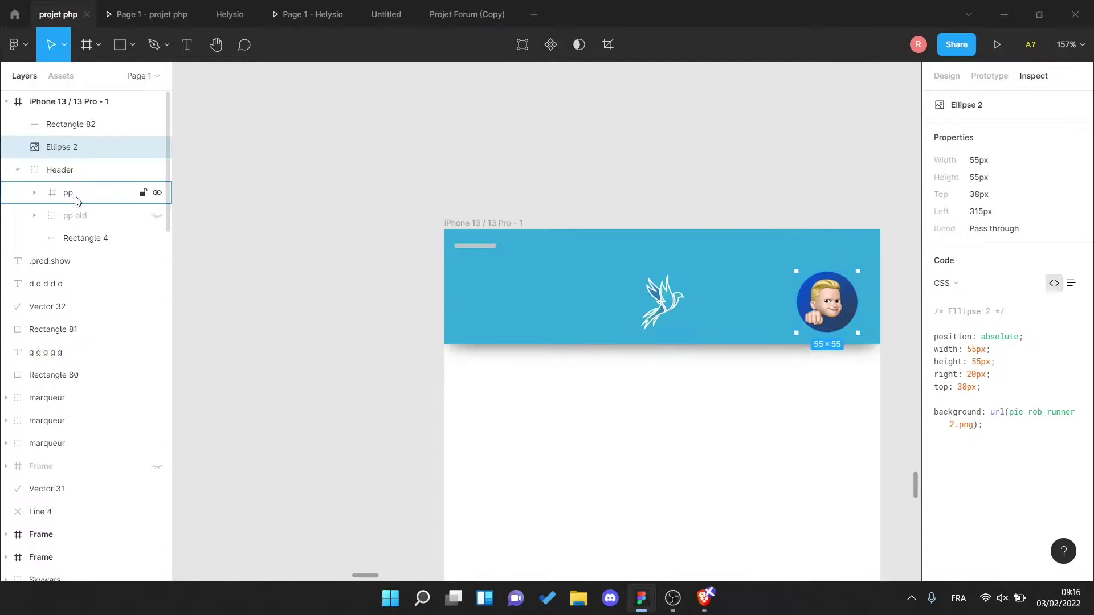
left_click(666, 319)
left_click(826, 302)
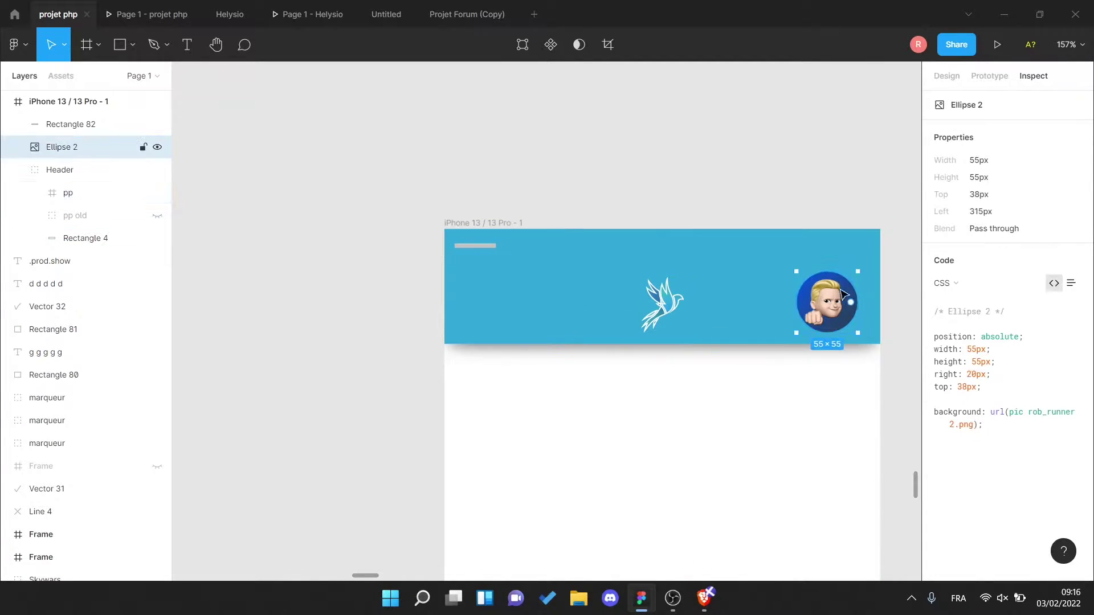
- Resize the bird logo's pp frame to 55×55
left_click(666, 302)
left_click(947, 76)
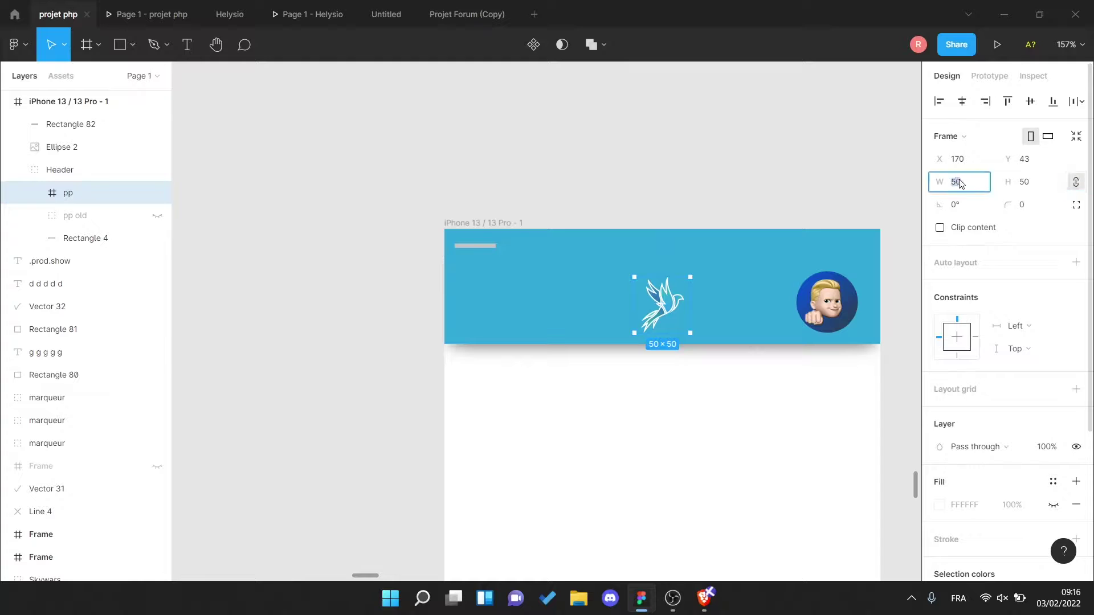
left_click(1033, 75)
left_click(41, 192)
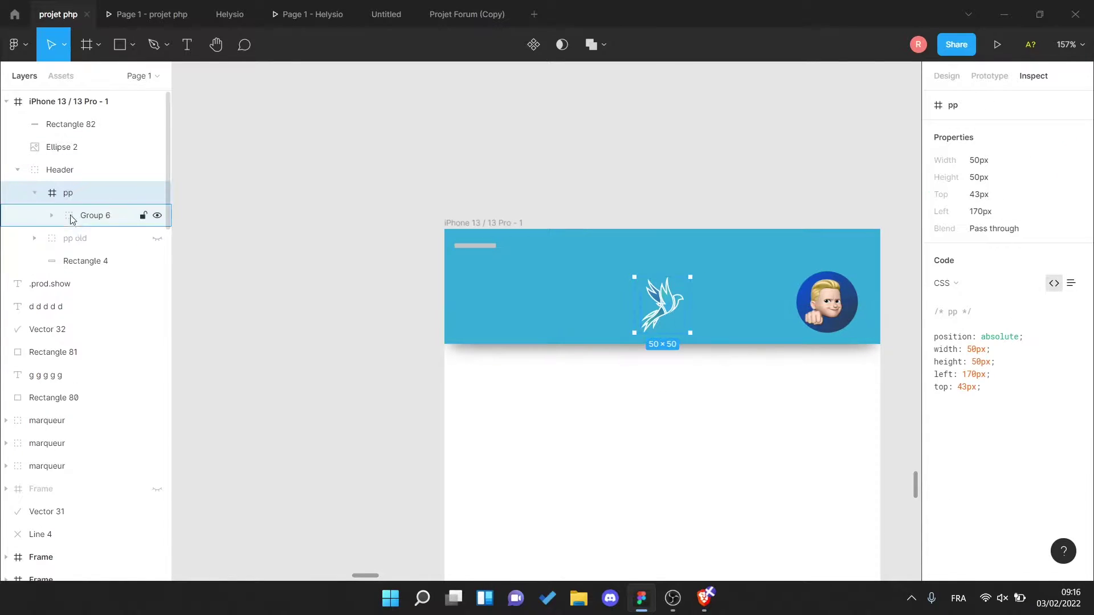
left_click(70, 215)
left_click(989, 76)
left_click(947, 75)
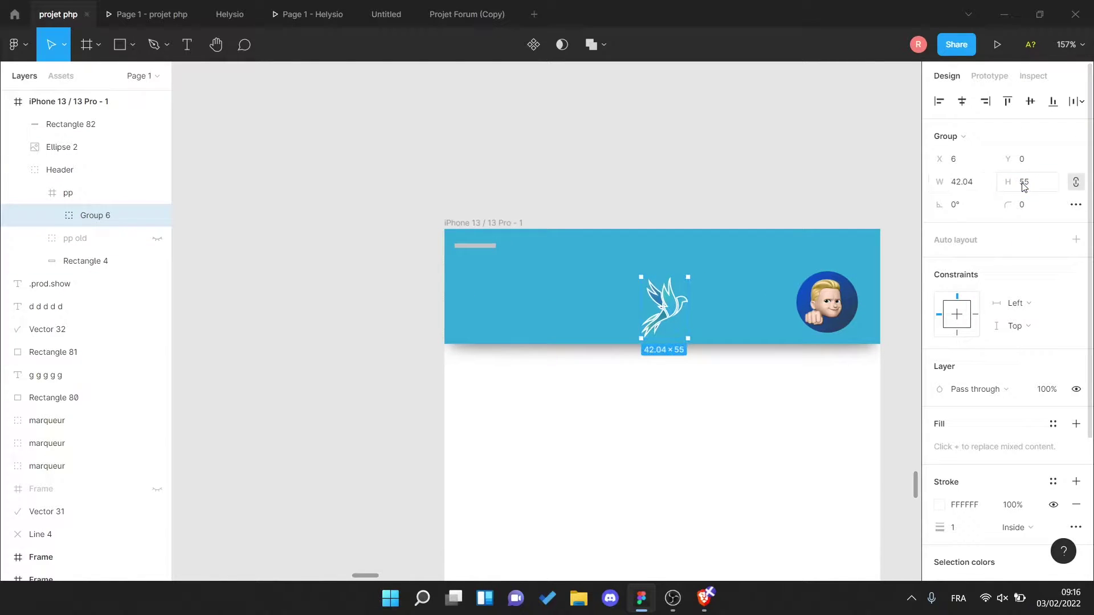
- Re-centre the bird graphic and nudge the logo frame left to 167, 38
left_click(704, 172)
left_click(68, 193)
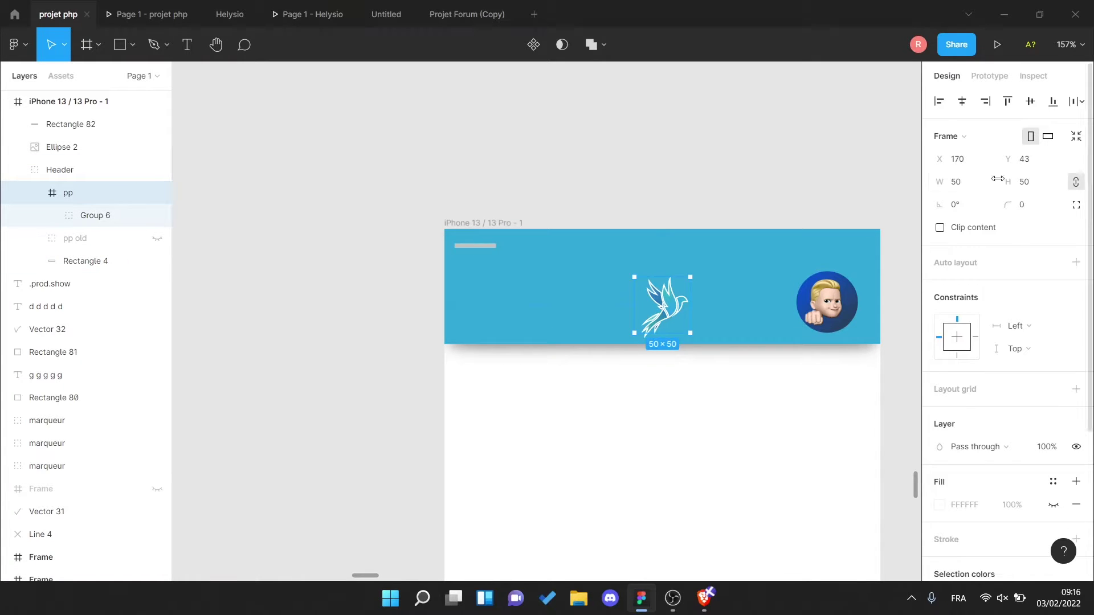
left_click(86, 215)
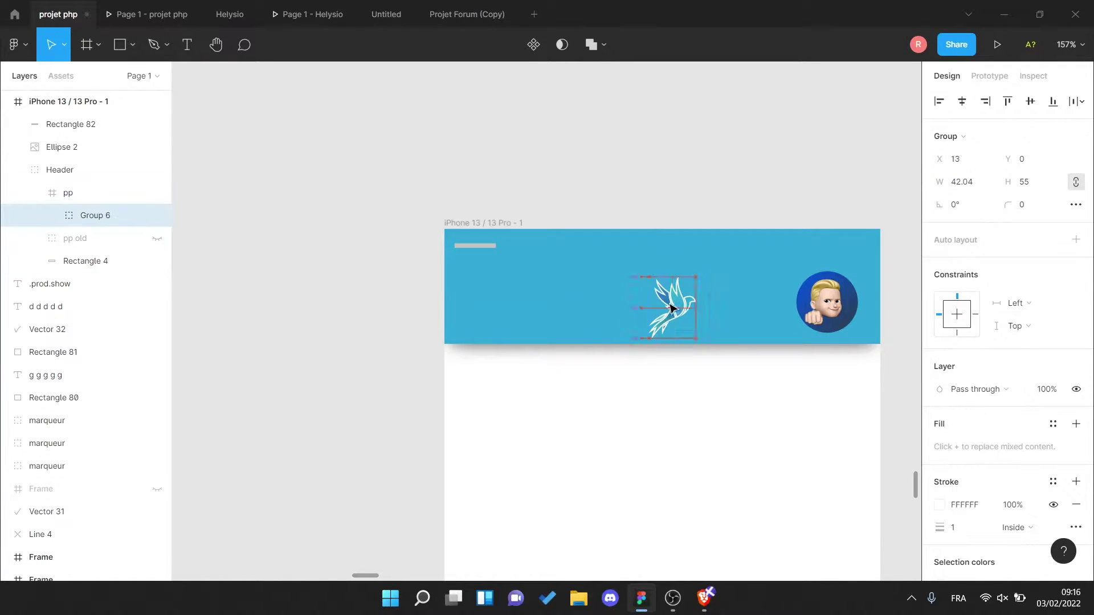
key("Escape")
left_click(682, 287)
key("alt+0")
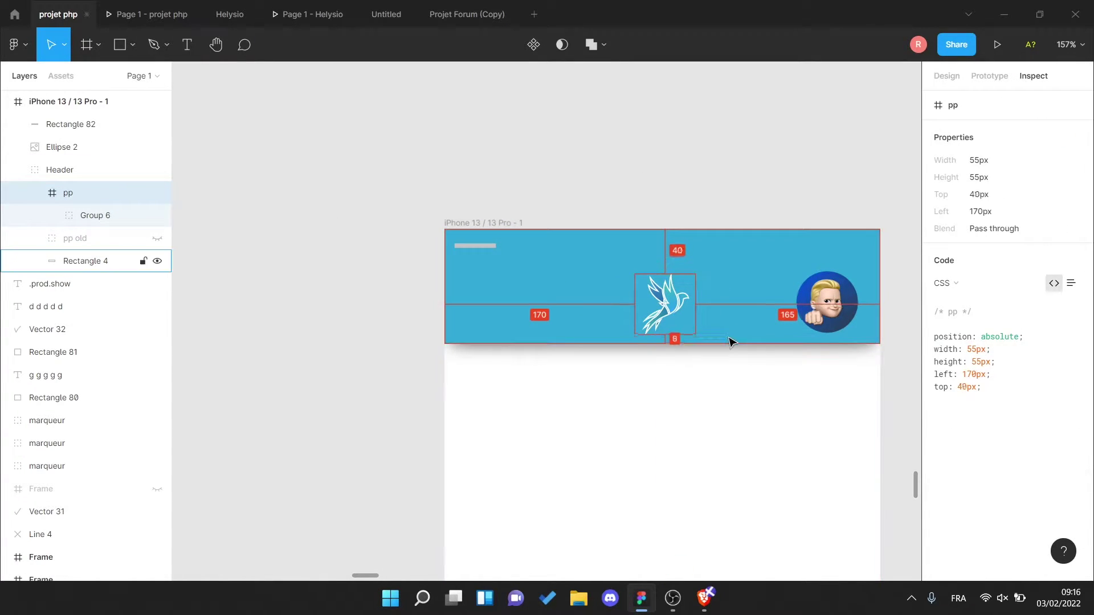
key("Left")
key("Left")
key("Left")
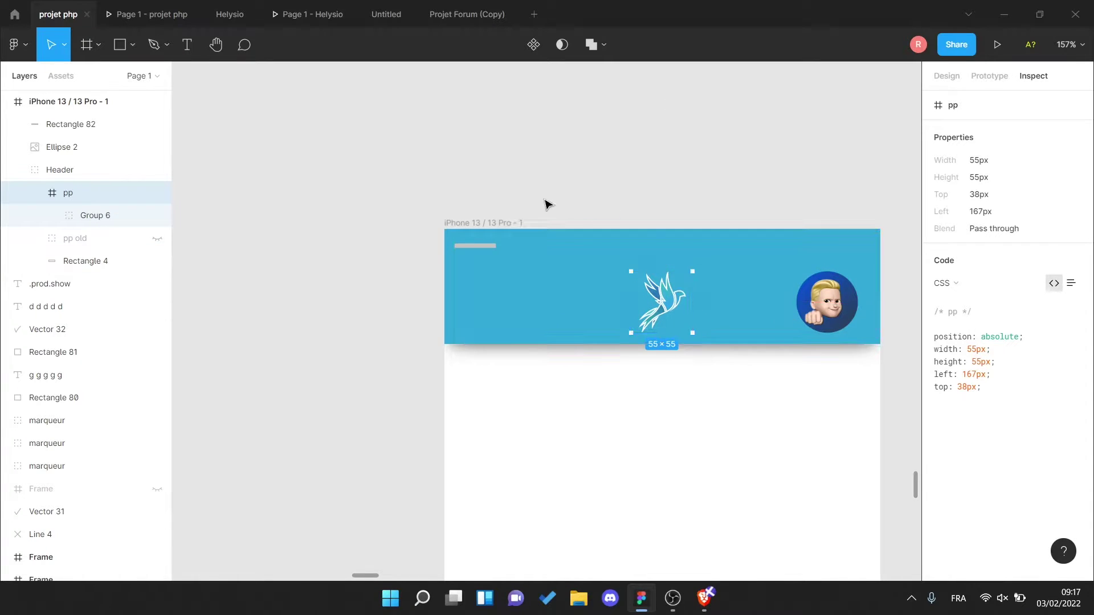
- Move the grey bar down into the header and give it a 2px corner radius
left_click(484, 250)
left_click_drag(485, 246, 496, 279)
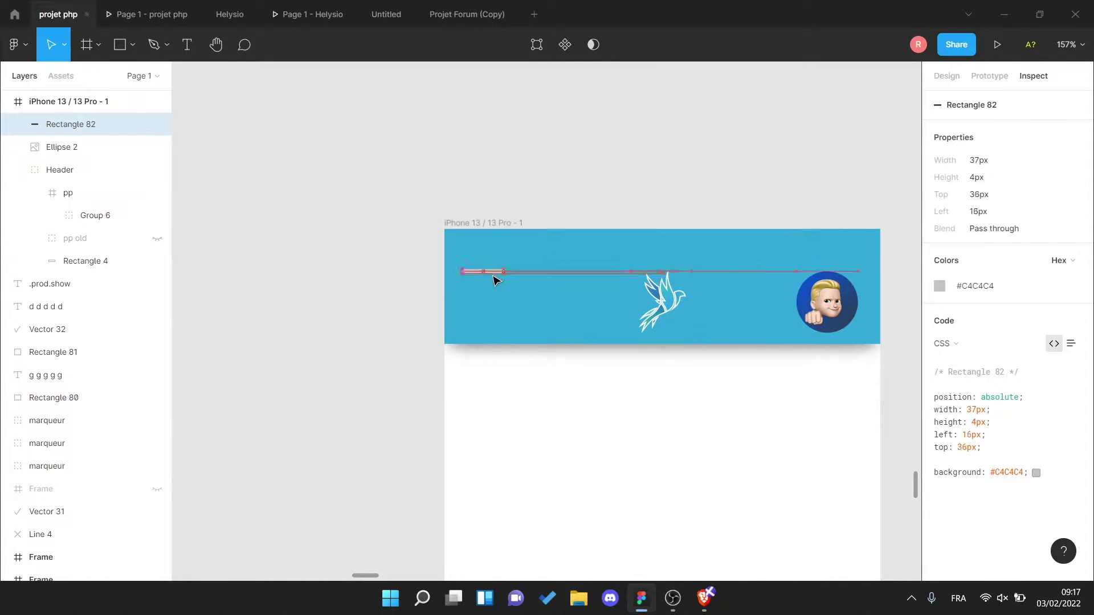
scroll(495, 291, "up", 5)
key("alt+8")
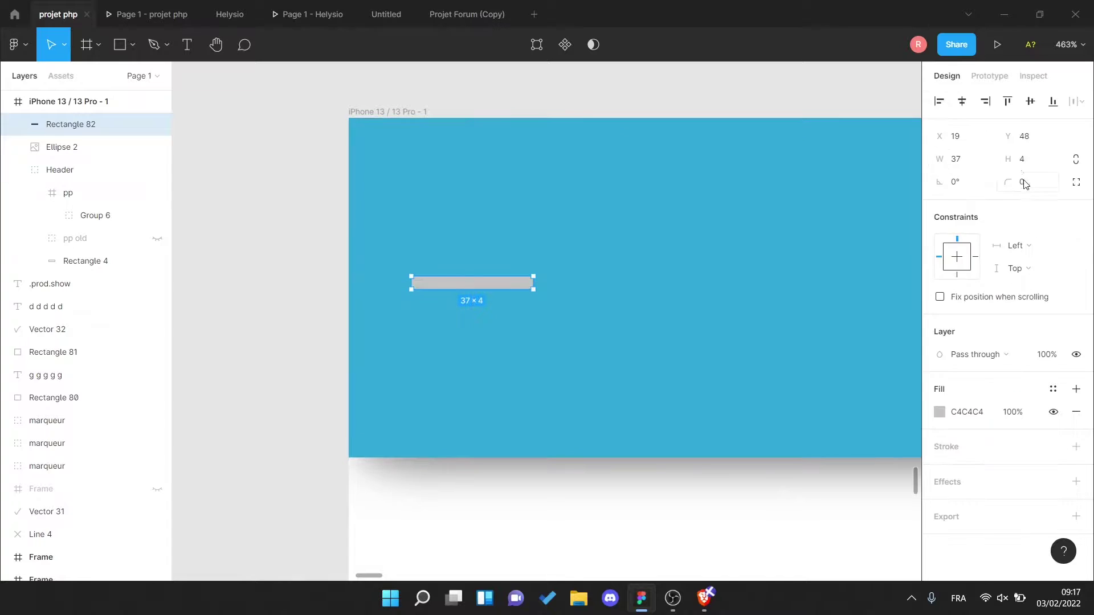
key("Return")
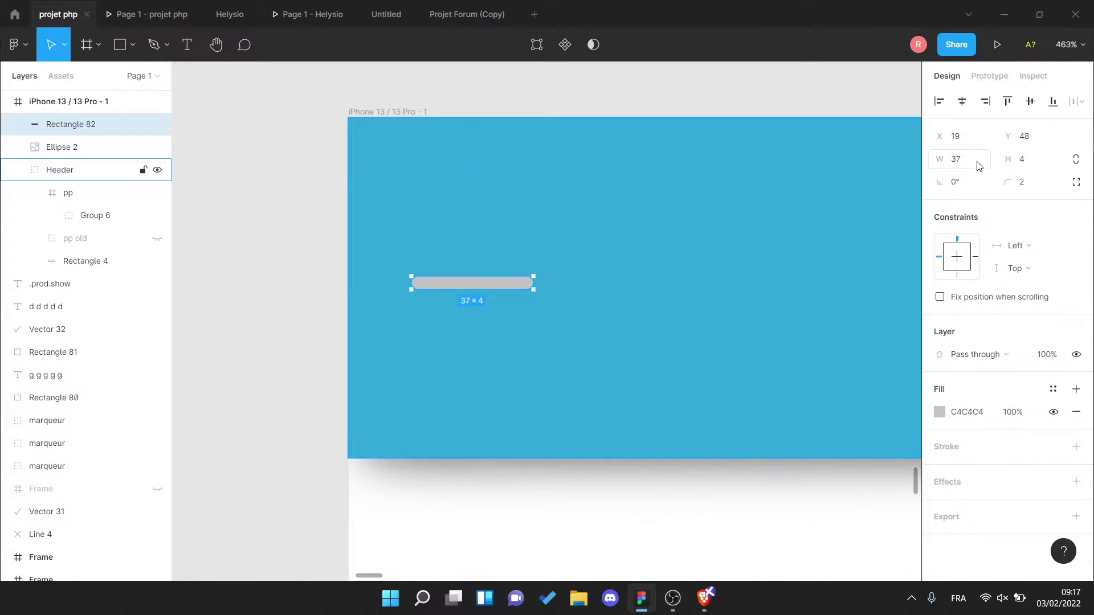
- Fill the bar white (FFFFFF) and nudge it 1px right and down
left_click(939, 411)
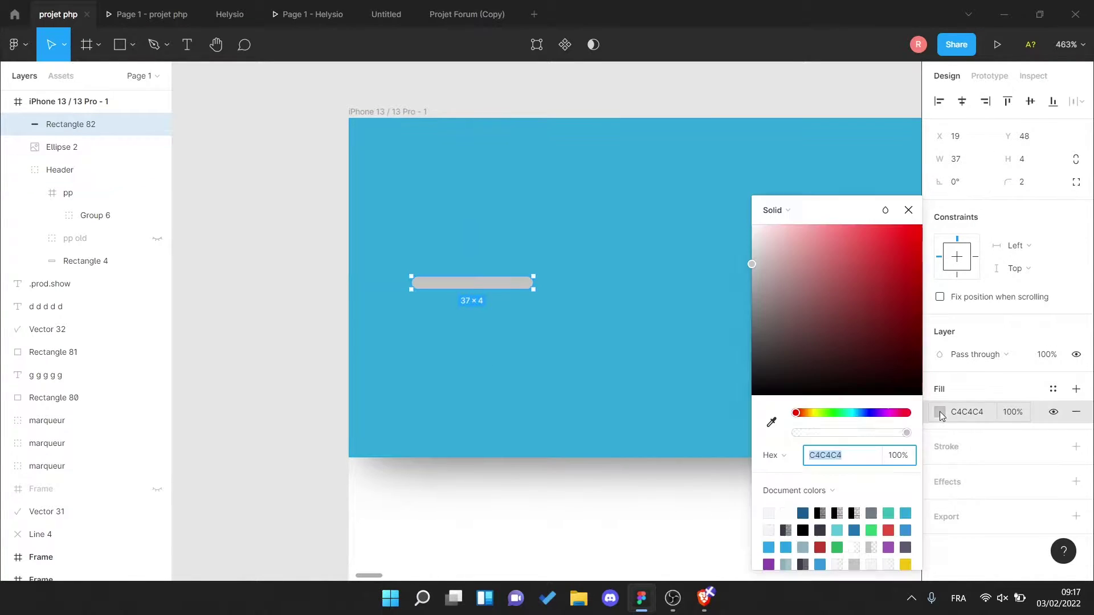
left_click(758, 379)
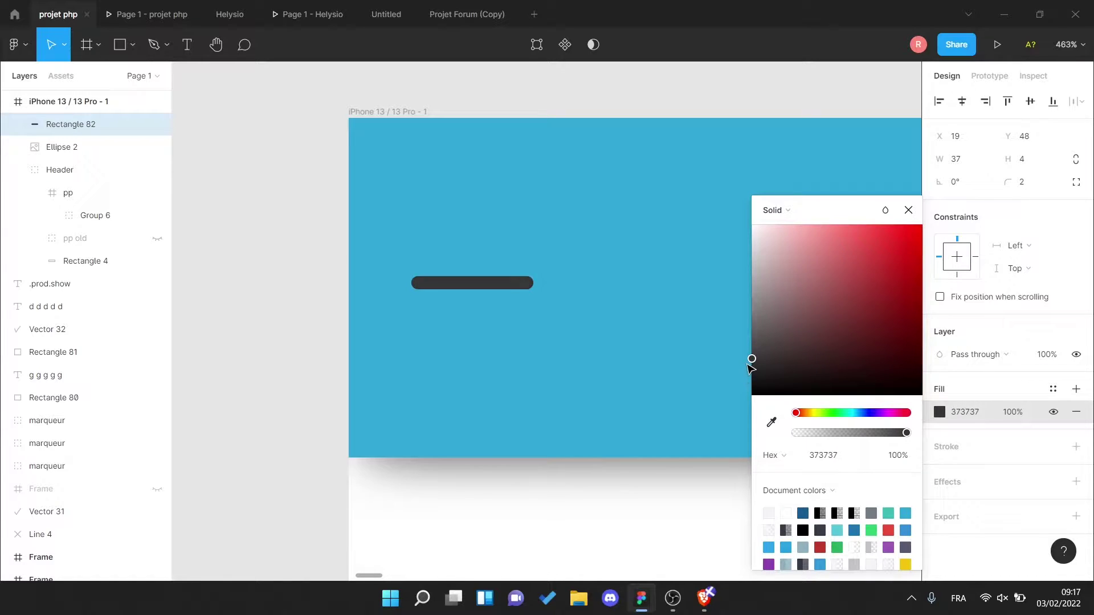
left_click(539, 300)
scroll(707, 274, "down", 3)
left_click(939, 411)
type("FFFFFF")
scroll(342, 279, "up", 2)
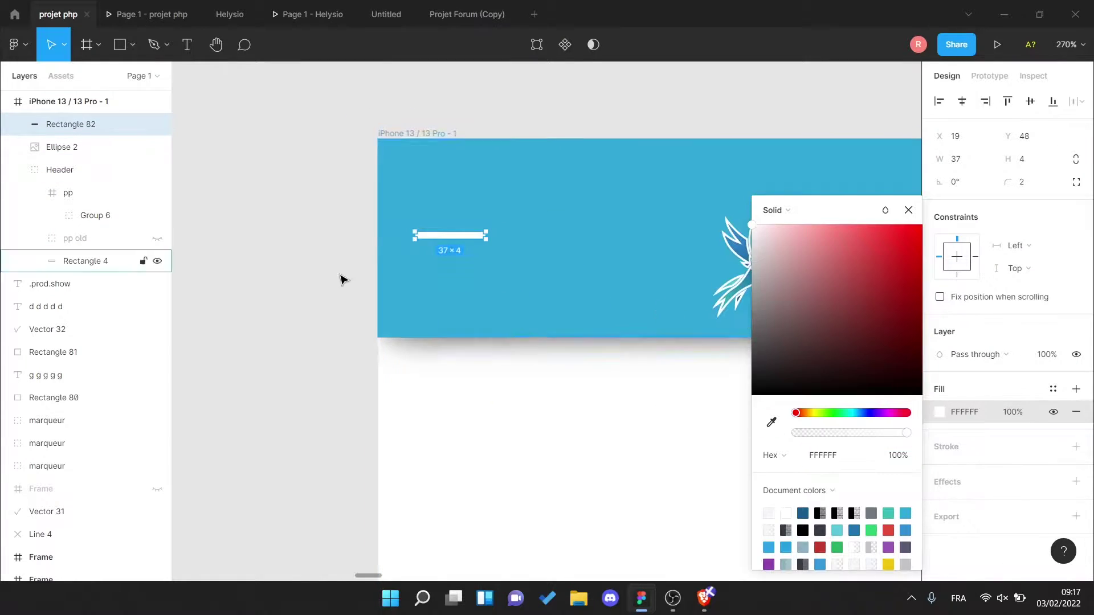
left_click(342, 280)
left_click(442, 235)
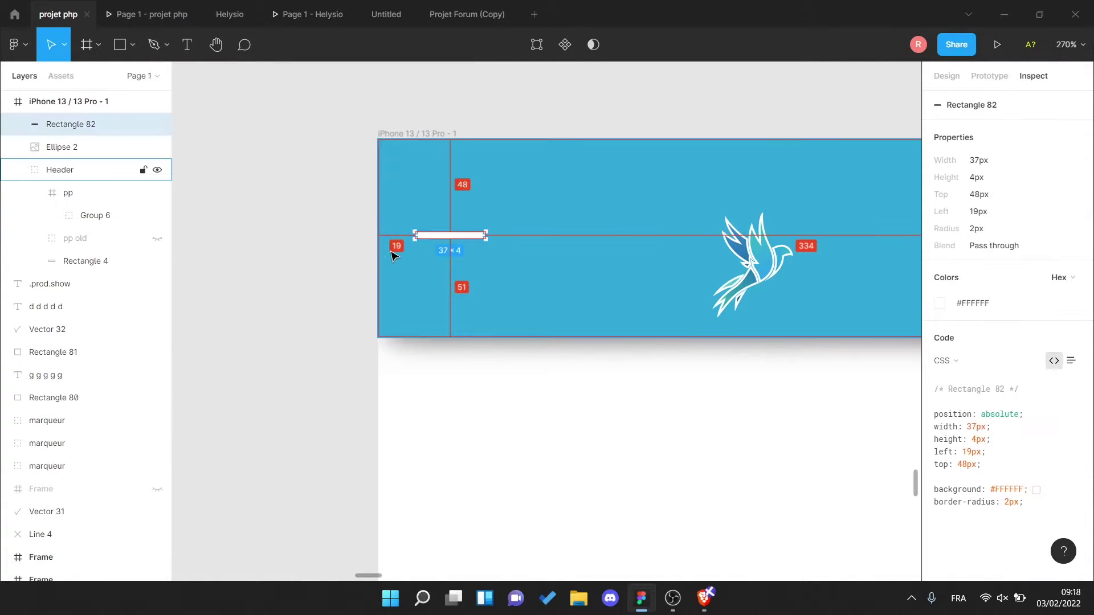
key("Right")
key("Down")
- Duplicate the bar twice, space the three lines evenly, and group them as Group 18
key("ctrl+d")
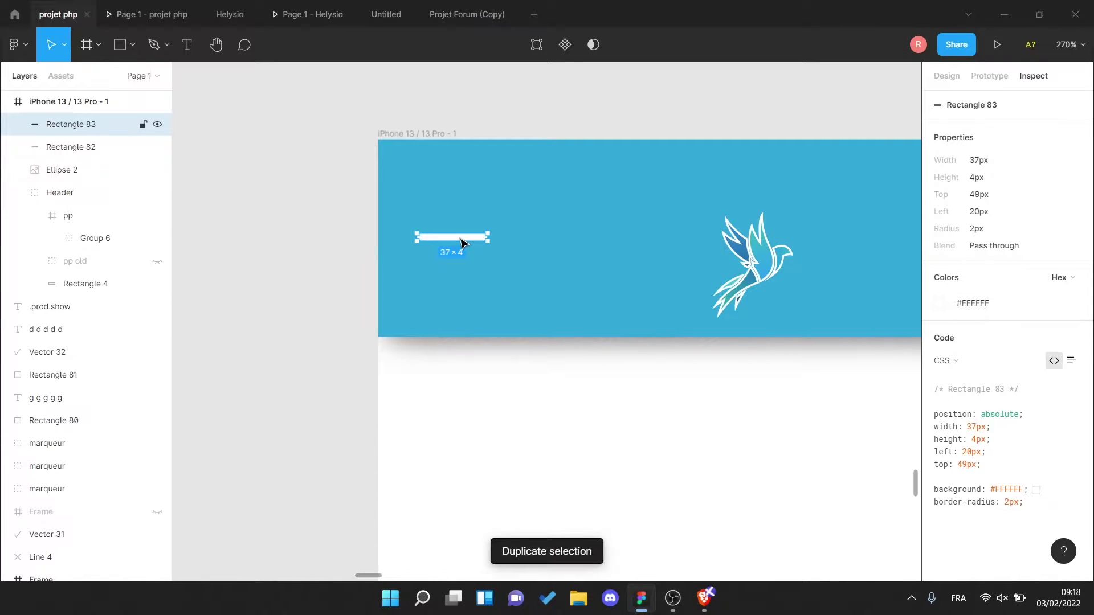
key("ctrl+d")
mouse_move(456, 254)
left_mouse_down()
mouse_move(454, 276)
mouse_move(475, 281)
left_mouse_up()
left_click(335, 245)
scroll(512, 333, "down", 1)
key("ctrl+g")
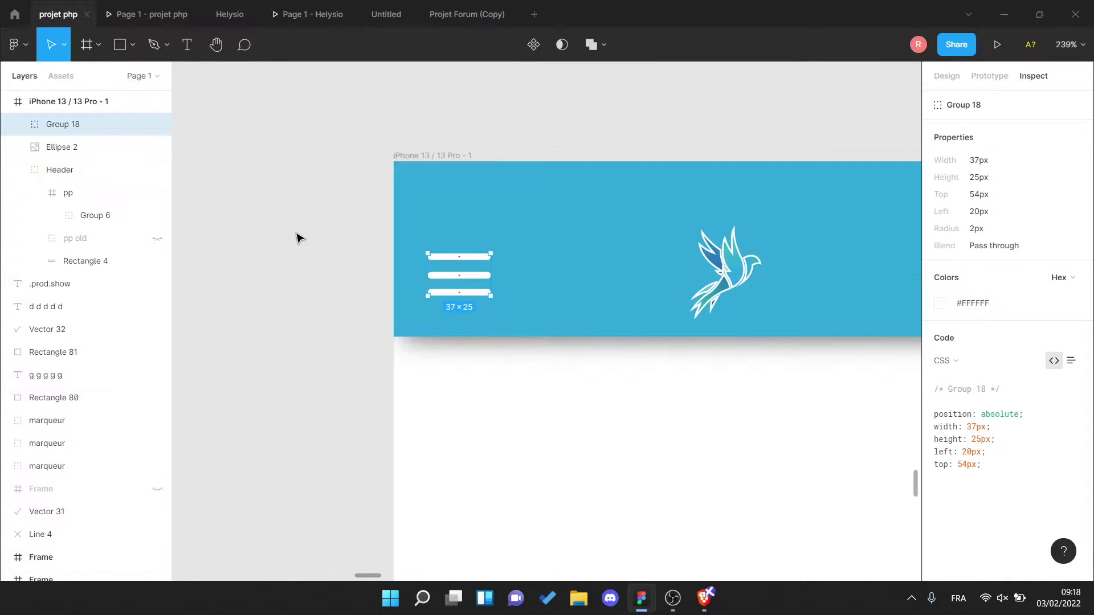
left_click(103, 147)
- Move the avatar and menu icon into the Header group and fix it when scrolling
key("shift+1")
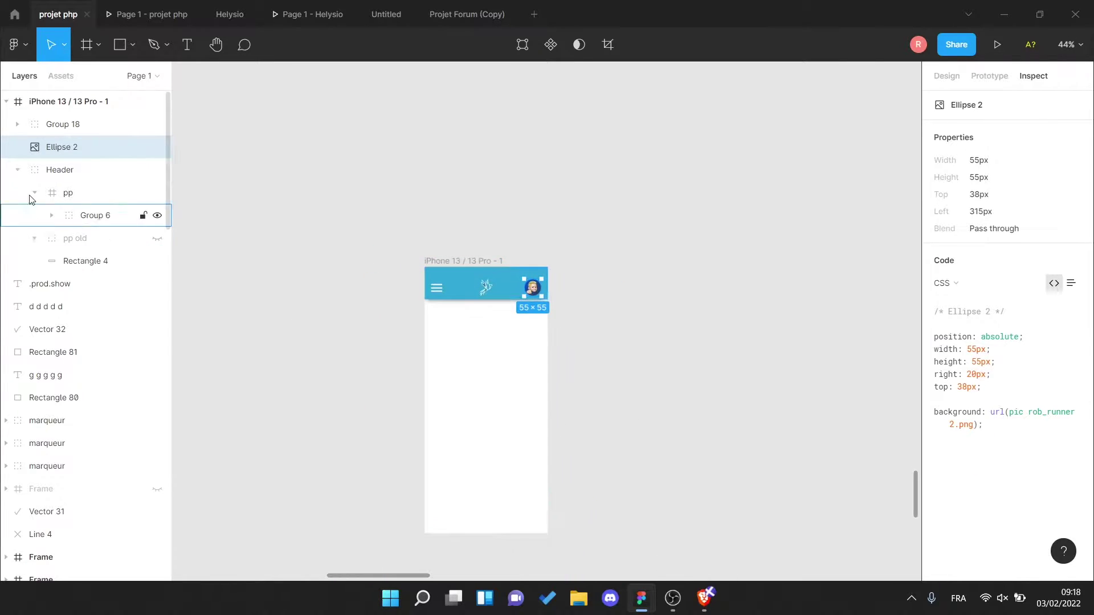
left_click_drag(75, 147, 74, 165)
left_click_drag(103, 128, 71, 173)
left_click(758, 313)
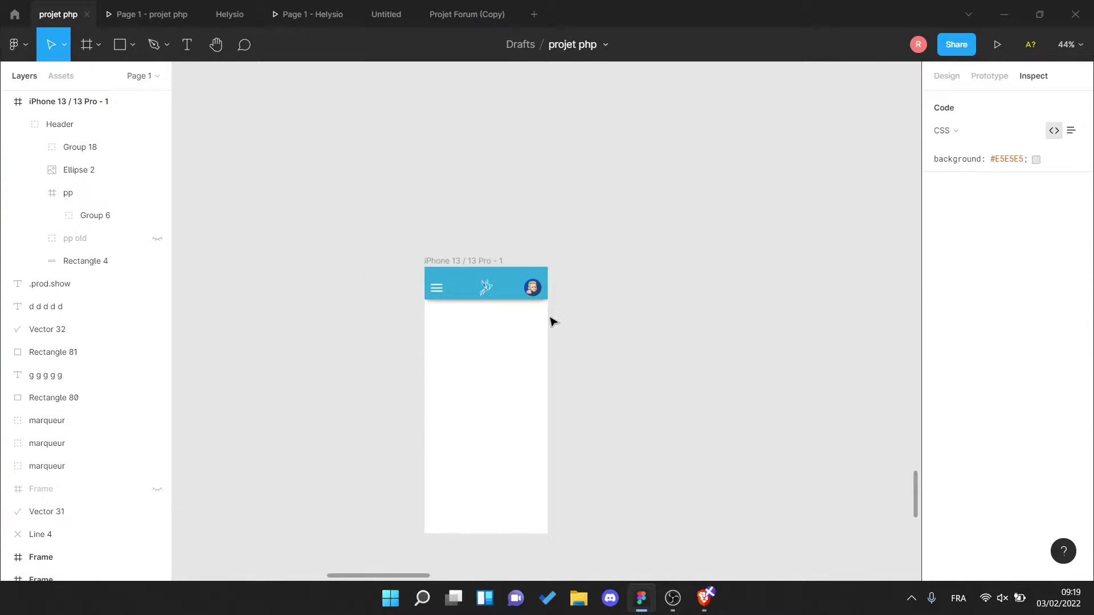
left_click(75, 133)
left_click(947, 78)
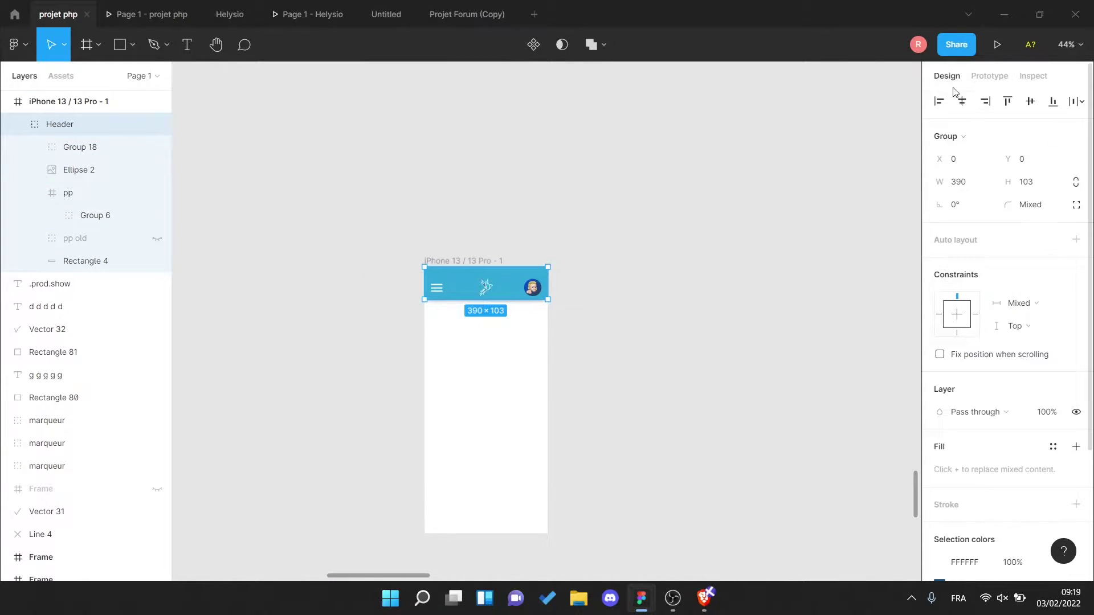
left_click(940, 354)
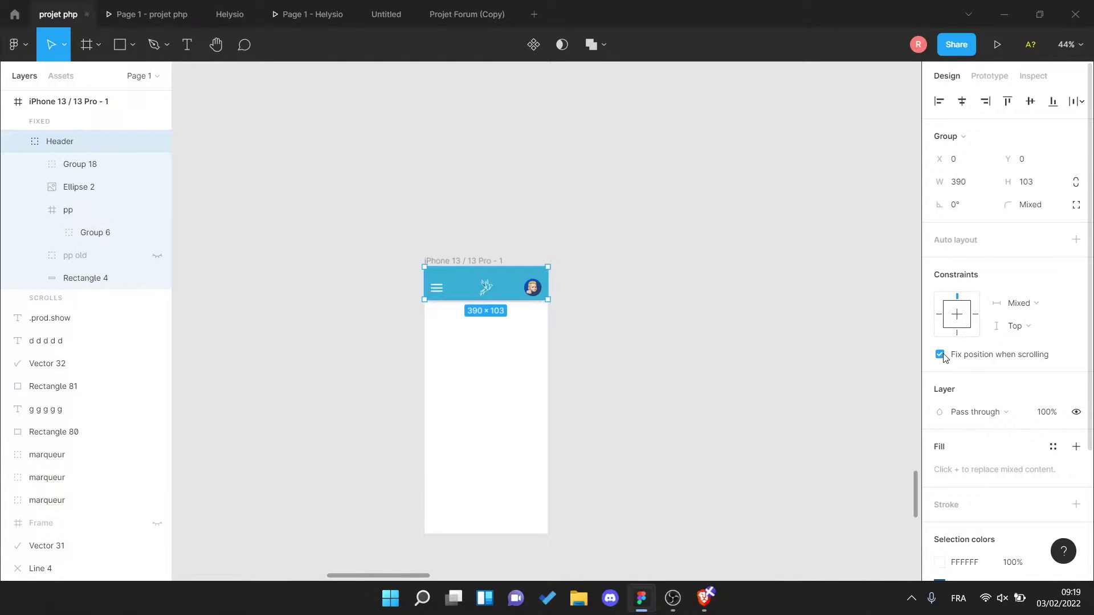
- Extend the iPhone frame to 3012 px tall
scroll(690, 299, "down", 5)
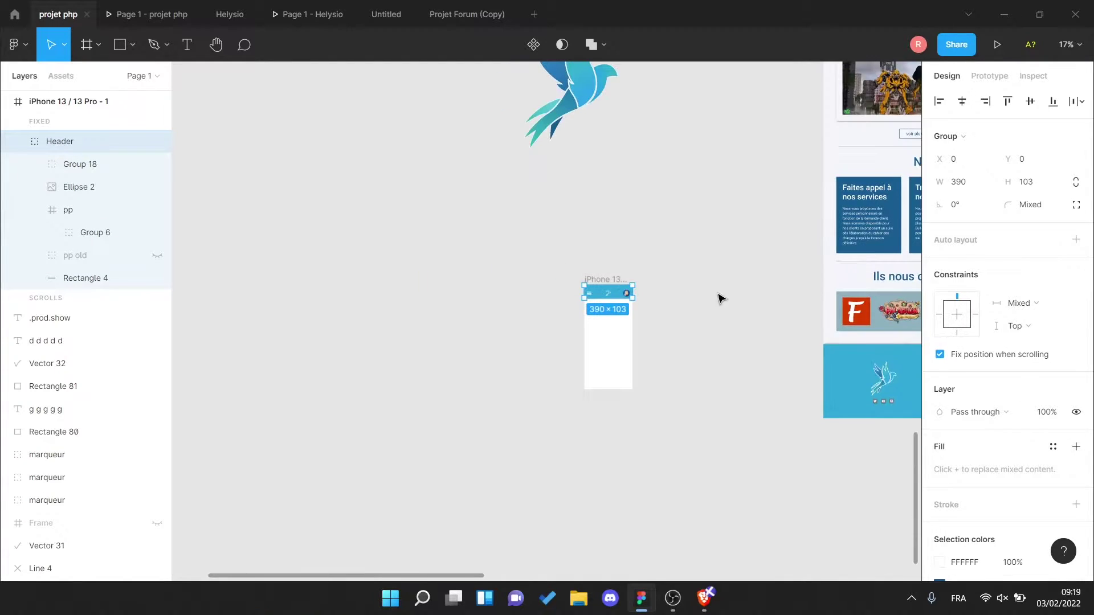
left_click(502, 420)
left_click_drag(505, 424, 507, 573)
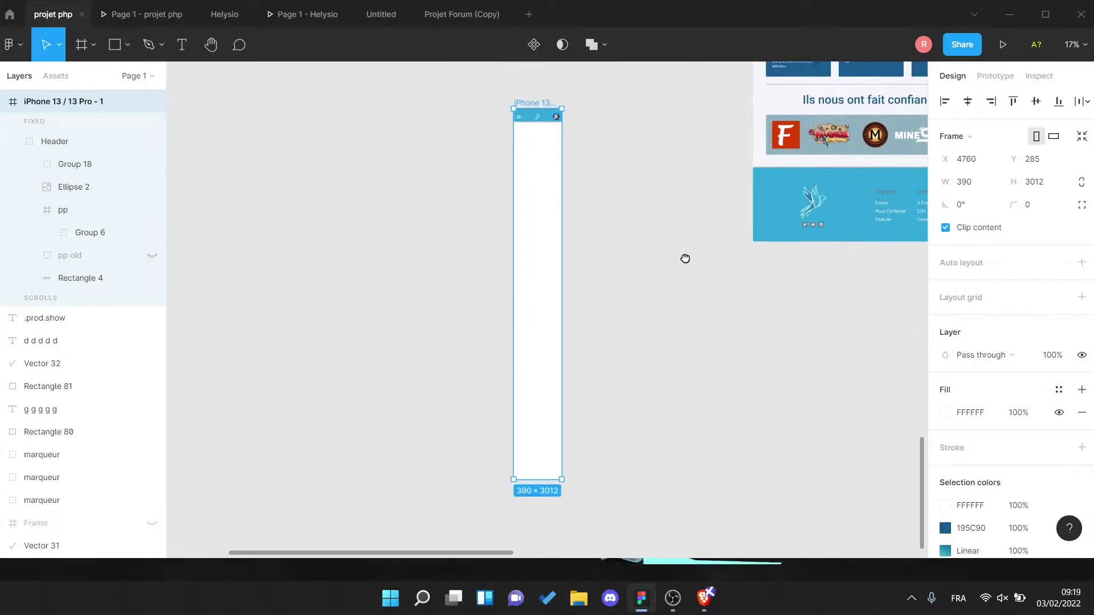
- Paste the desktop page's Nos Projets section into the phone frame
scroll(686, 256, "down", 4)
left_click(602, 277)
scroll(594, 296, "up", 5)
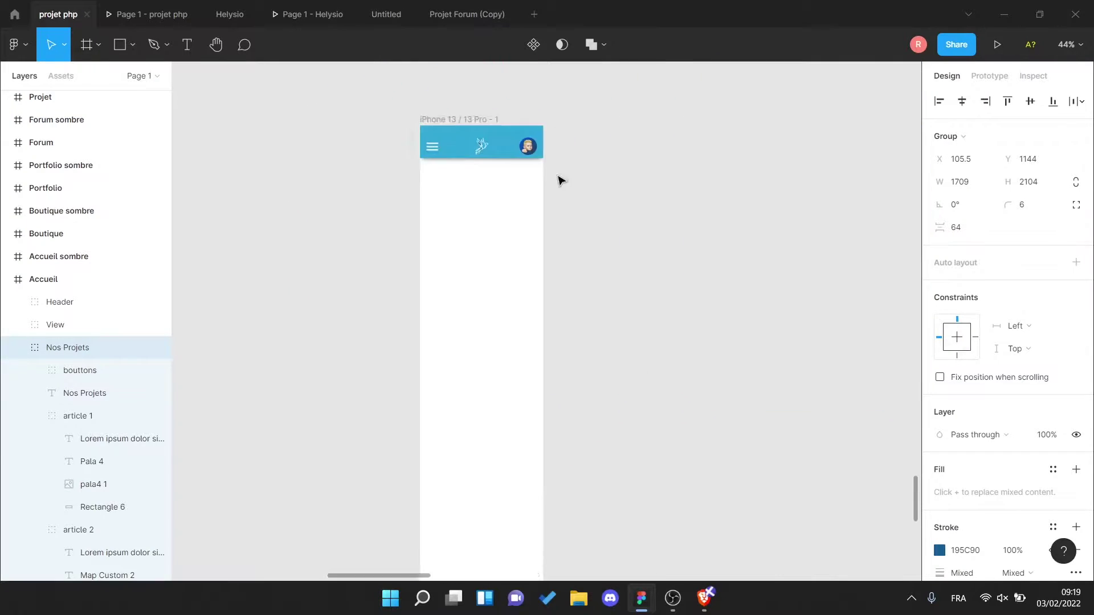
key("ctrl+v")
scroll(630, 422, "down", 3)
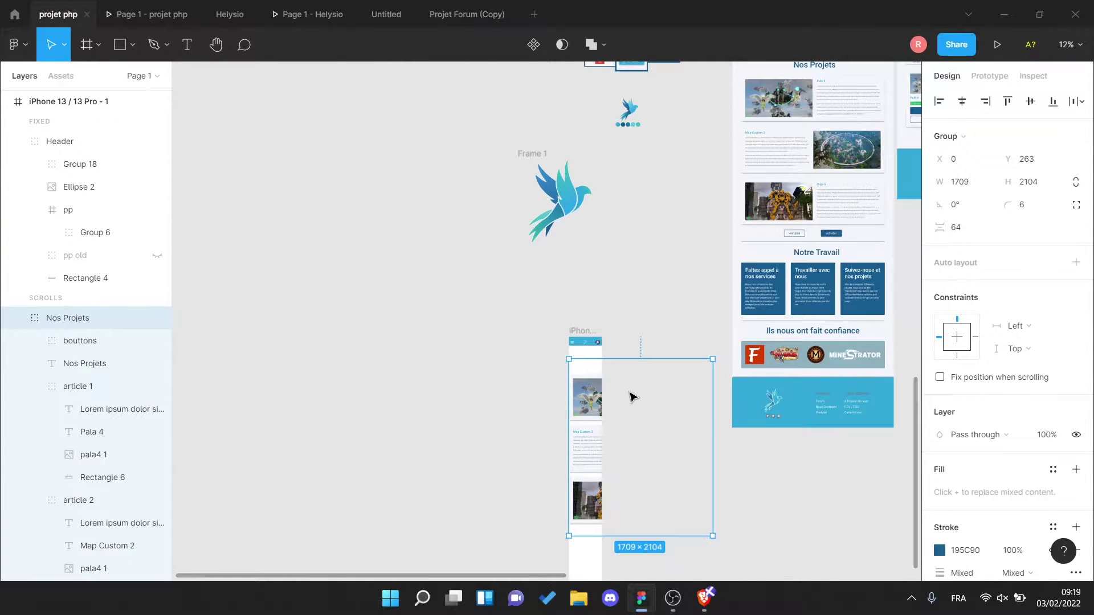
scroll(630, 397, "up", 5)
scroll(757, 403, "down", 3)
- Set the Nos Projets title to 48 px and move it inside the Nos Projets group
left_click(1047, 434)
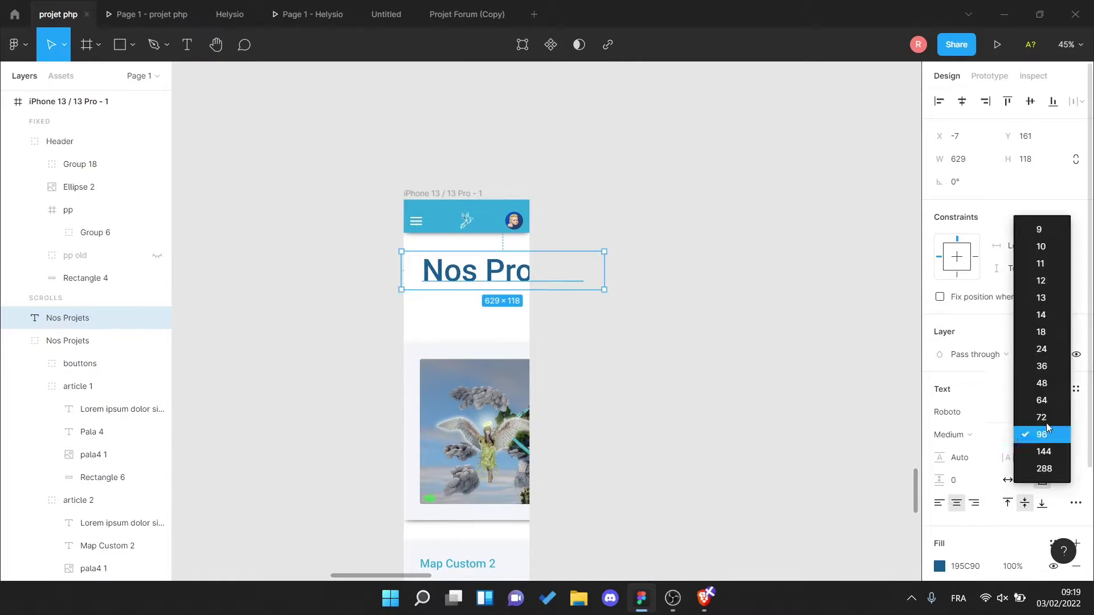
left_click(1042, 383)
scroll(474, 254, "up", 5)
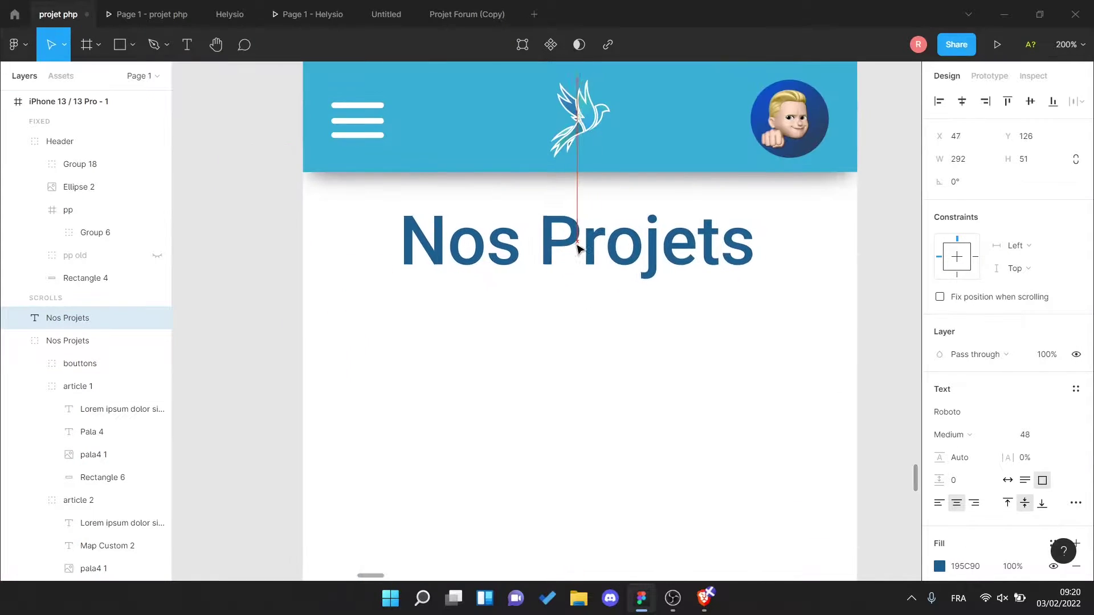
left_click_drag(577, 246, 583, 456)
scroll(630, 456, "down", 5)
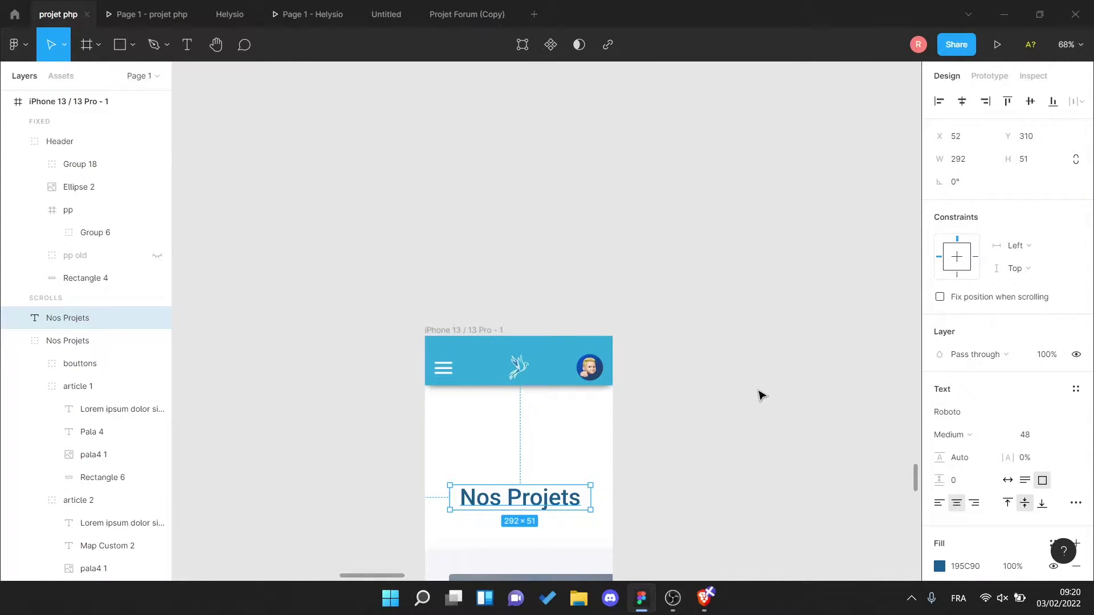
scroll(760, 395, "down", 5)
left_click_drag(67, 318, 80, 353)
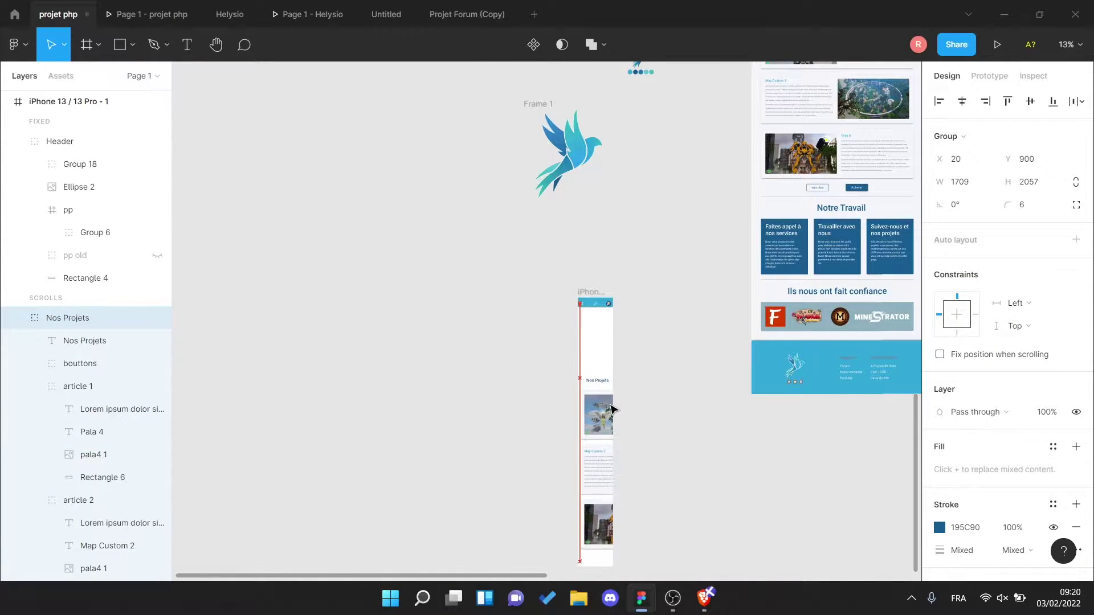
scroll(679, 169, "up", 5)
scroll(678, 169, "right", 3)
left_click(676, 170)
- Paste the Team Rossignol hero group into the iPhone 13 frame
key("ctrl+c")
left_click(487, 498)
key("shift+2")
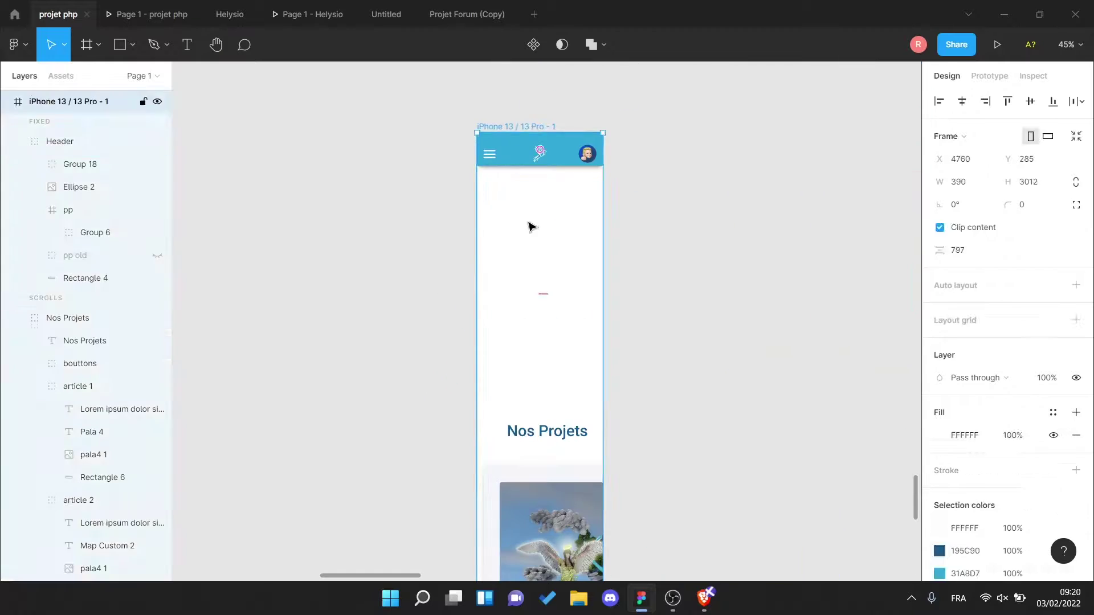
key("ctrl+v")
left_click_drag(167, 185, 67, 335)
double_click(539, 363)
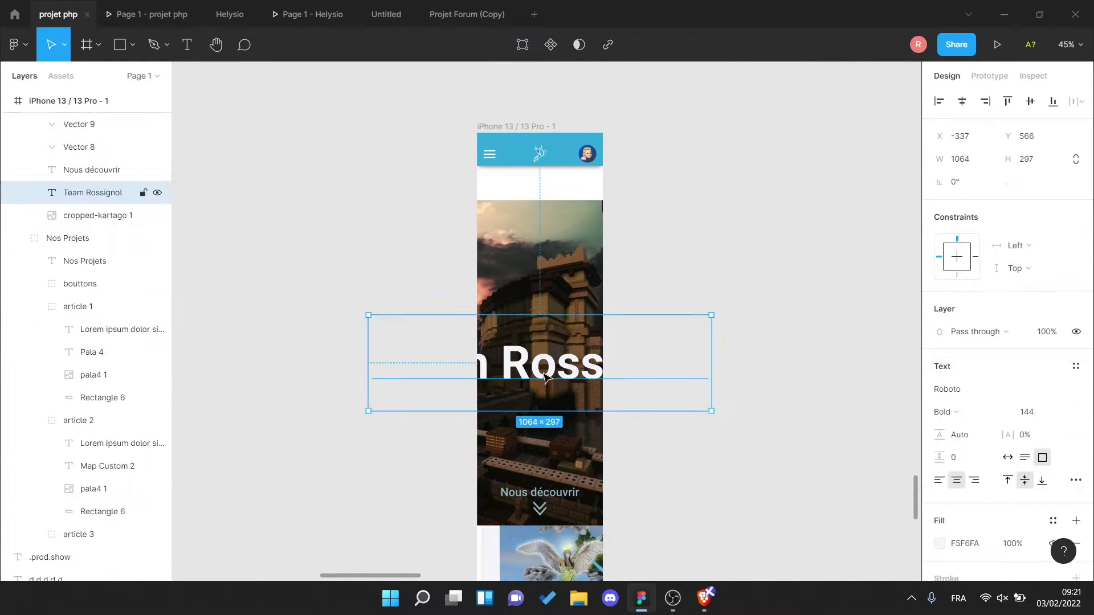
left_click_drag(534, 293, 528, 258)
key("ctrl+z")
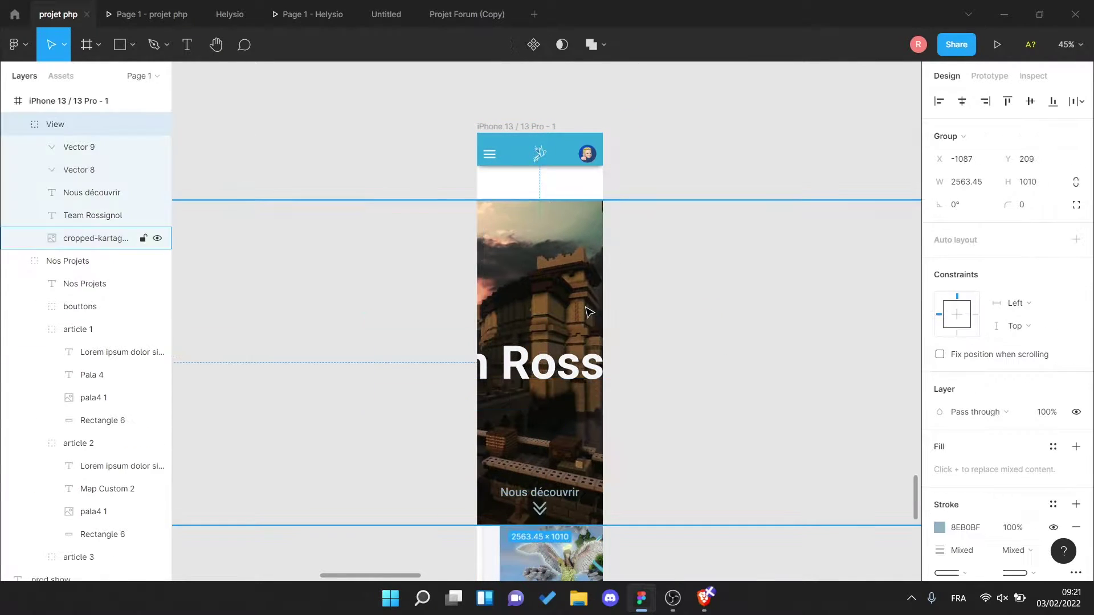
key("minus")
- Group the two chevrons with the Nous découvrir text
left_click(92, 193)
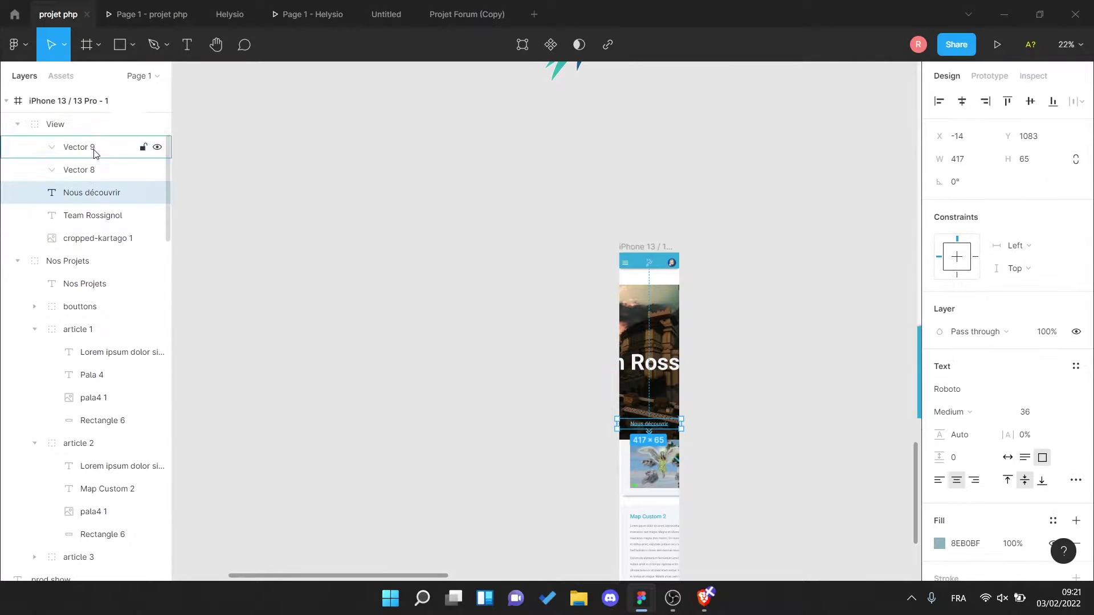
left_click(78, 147, "shift")
key("ctrl+g")
left_click_drag(60, 211, 60, 210)
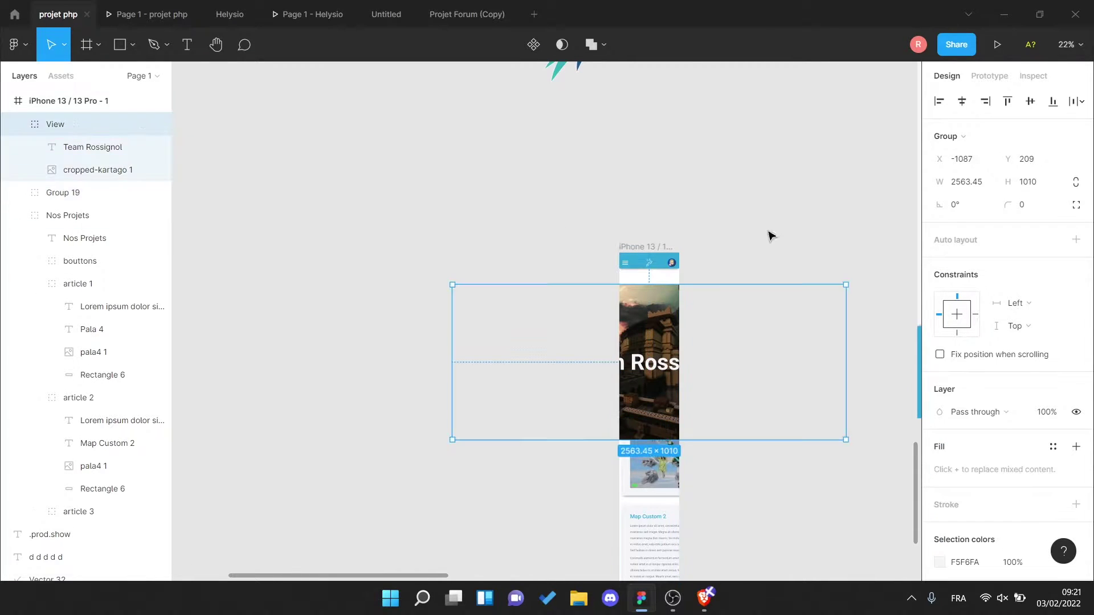
- Set the hero group height to 500 and align it just under the header
key("Return")
scroll(735, 391, "up", 3)
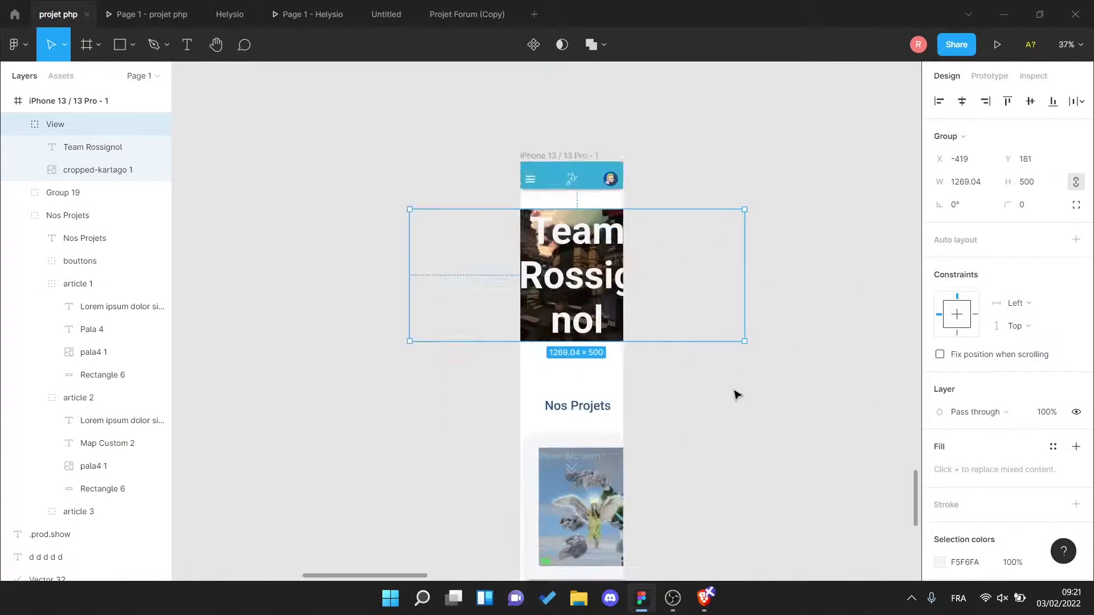
scroll(570, 377, "up", 2)
left_click_drag(568, 376, 560, 368)
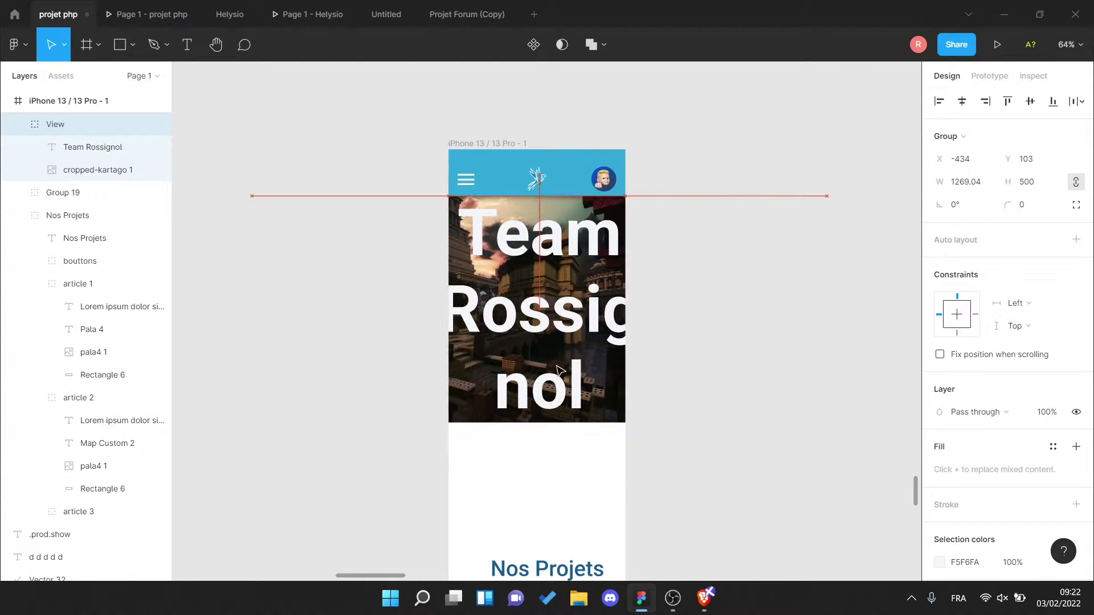
- Set the Team Rossignol title font size to 48
double_click(560, 316)
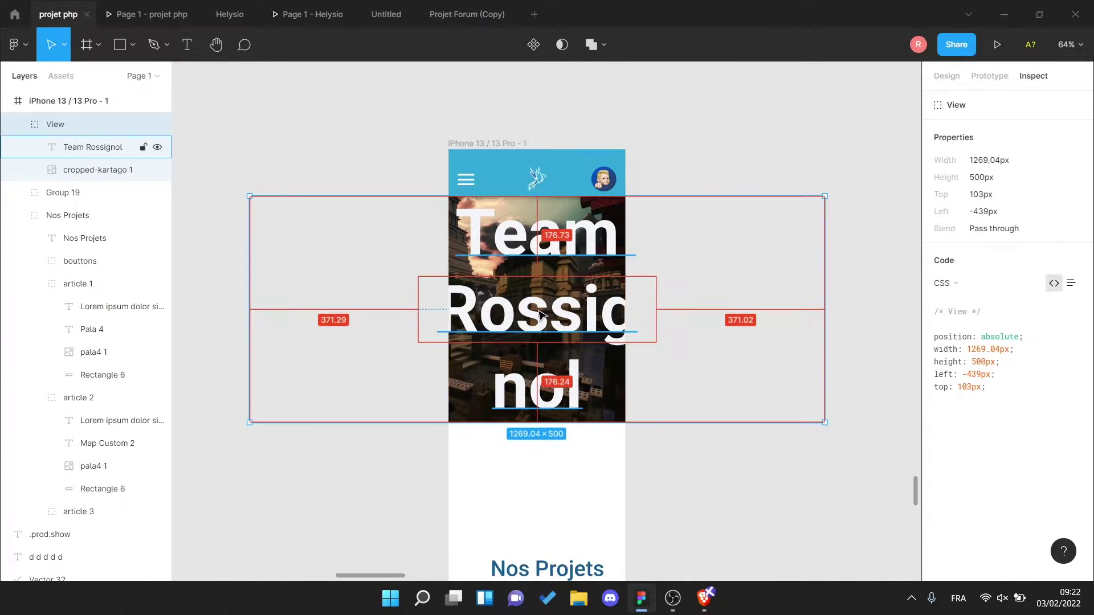
left_click(946, 73)
left_click(1043, 412)
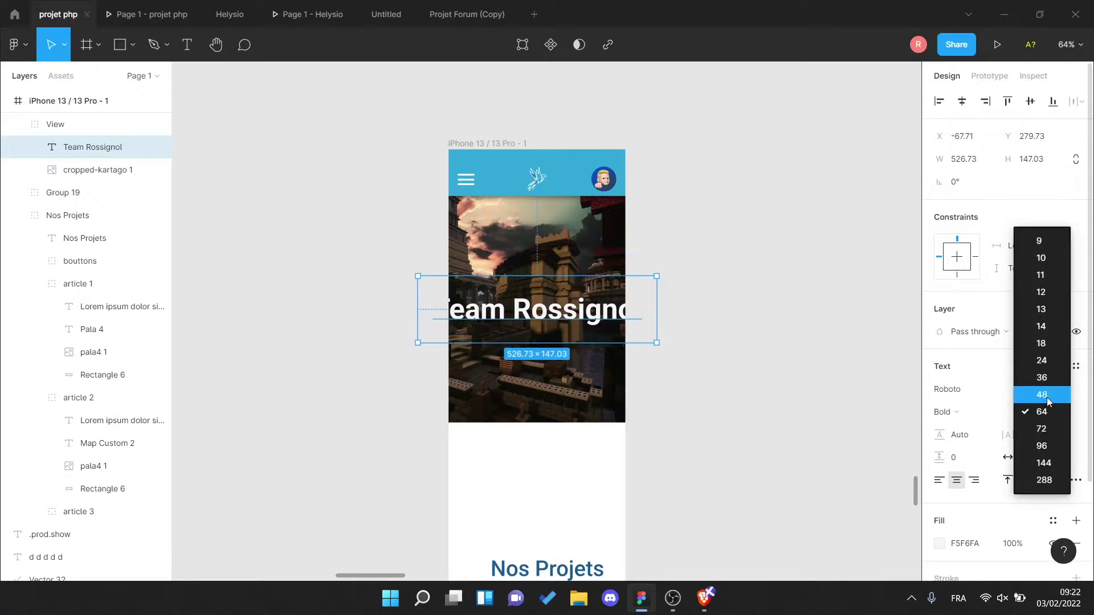
left_click(1047, 398)
- Set the Nous découvrir arrow group height to 50
scroll(570, 450, "down", 3)
left_click_drag(63, 193, 68, 137)
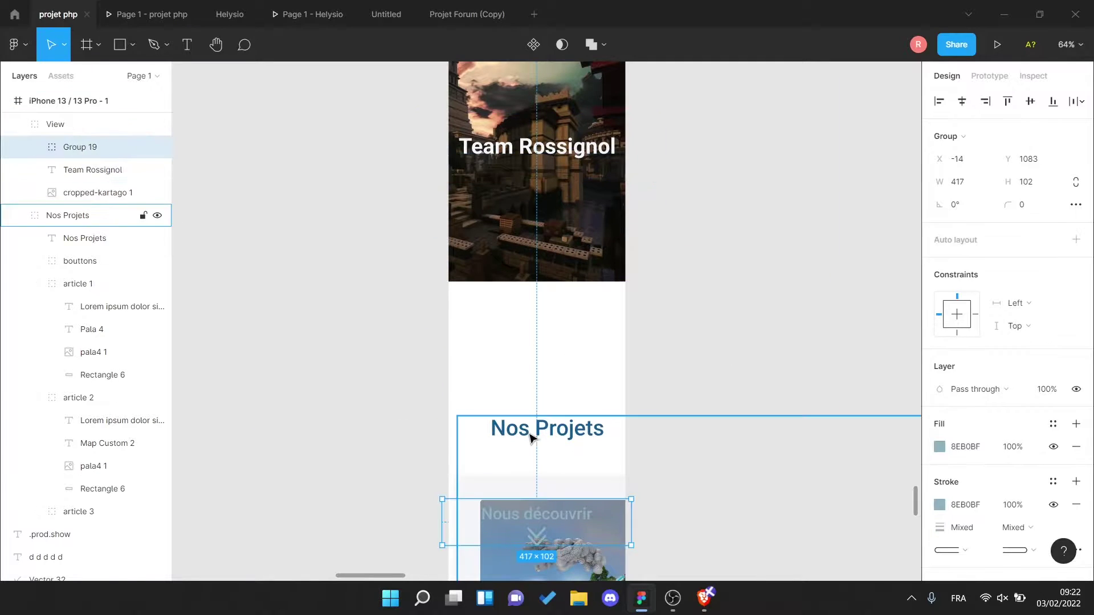
left_click_drag(536, 527, 536, 254)
type("50")
key("Return")
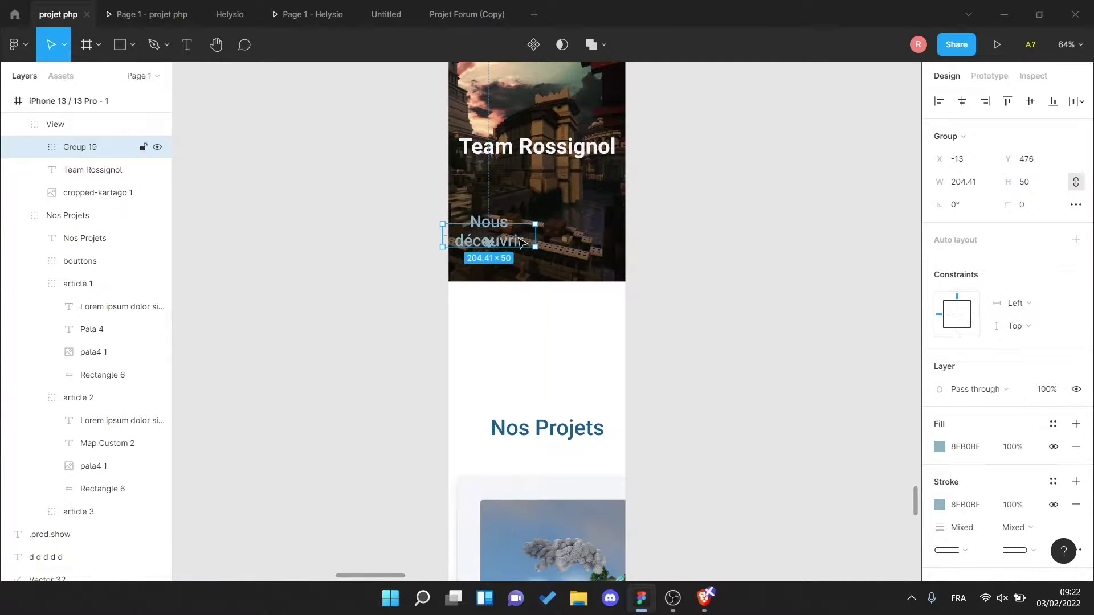
- Adjust the Nous découvrir text size and give the chevrons a thinner stroke
left_click(108, 215)
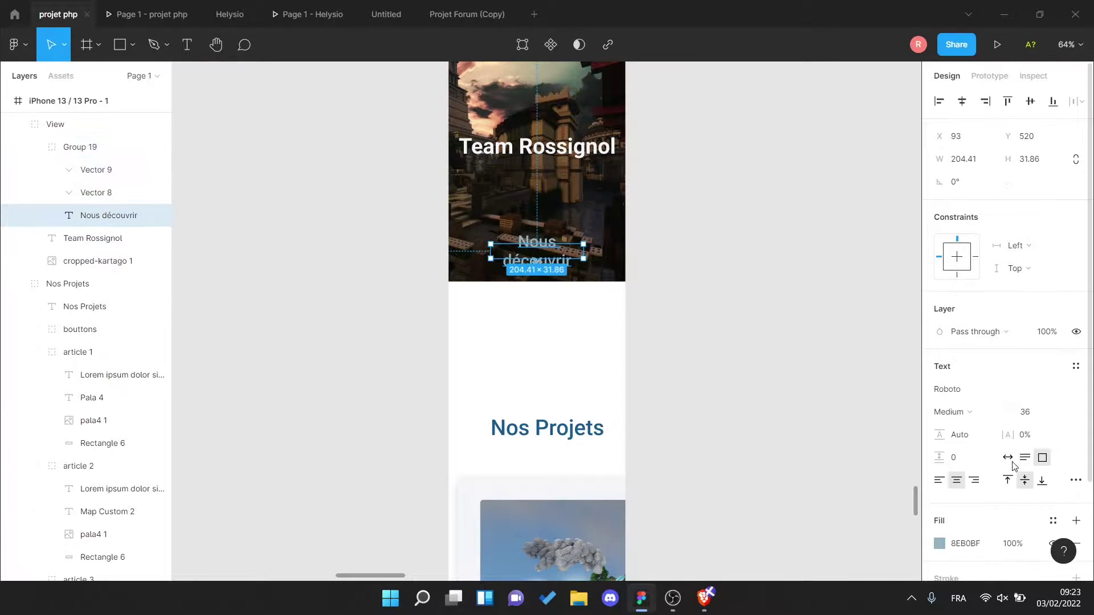
left_click(1043, 411)
left_click(1043, 365)
scroll(523, 267, "up", 5, "ctrl")
left_click(523, 276)
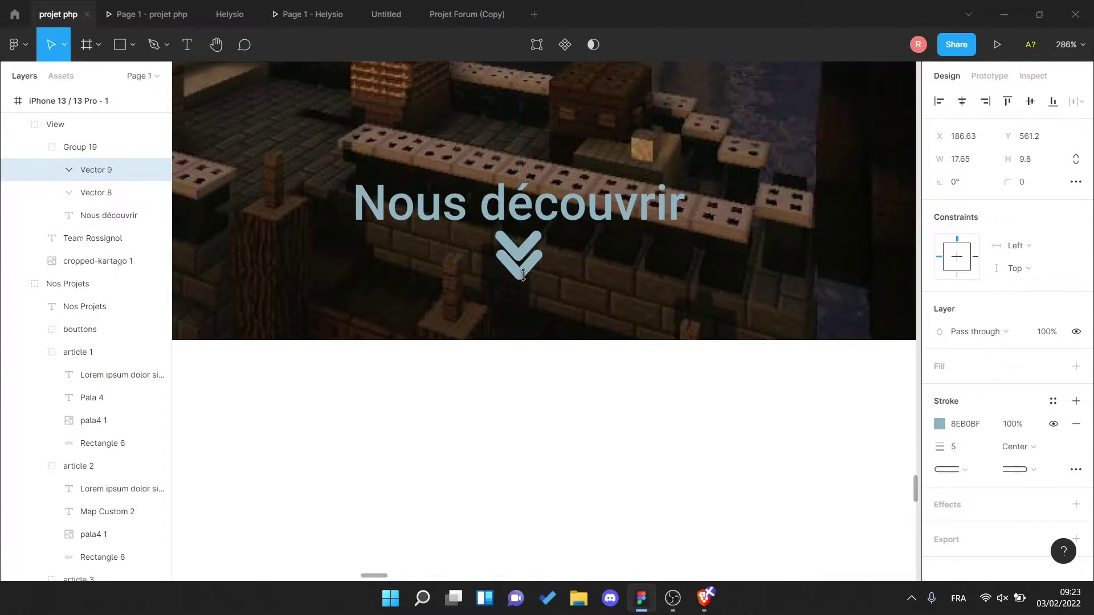
key("Tab")
left_click(984, 448)
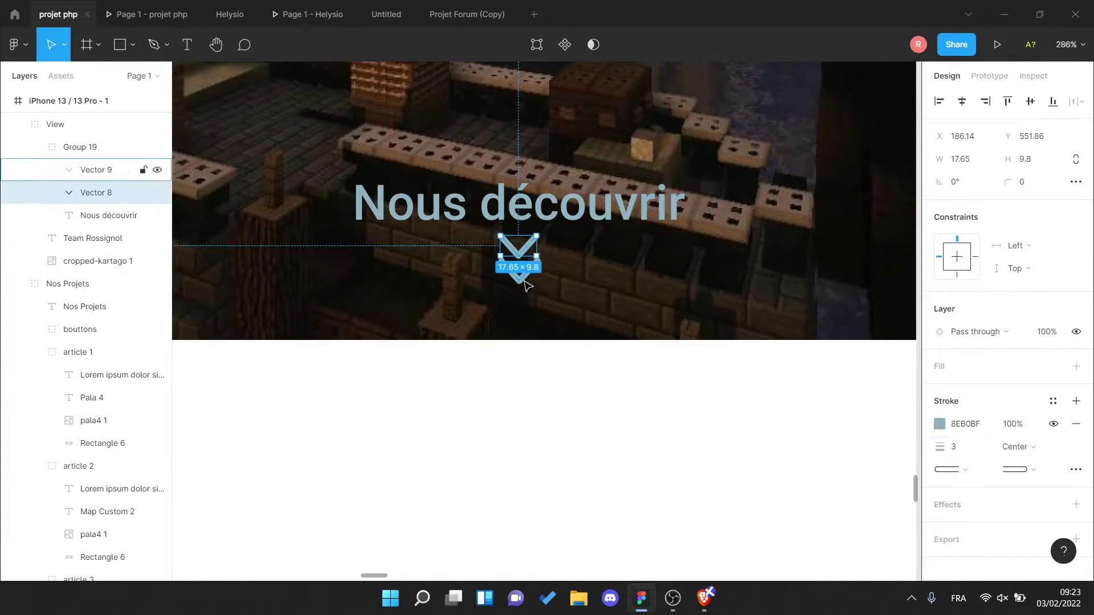
key("Escape")
scroll(516, 342, "down", 6, "ctrl")
scroll(516, 393, "down", 3, "ctrl")
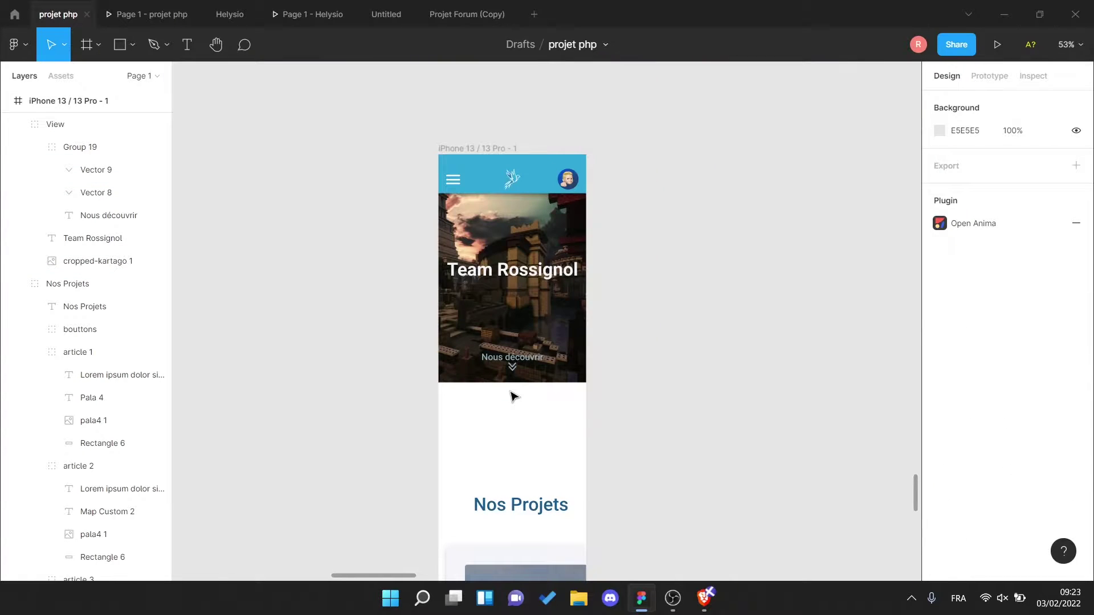
- Move the Lorem ipsum text out of the first project card group
scroll(646, 415, "down", 3, "ctrl")
left_click(592, 436)
scroll(585, 415, "up", 3, "ctrl")
scroll(558, 245, "up", 2, "ctrl")
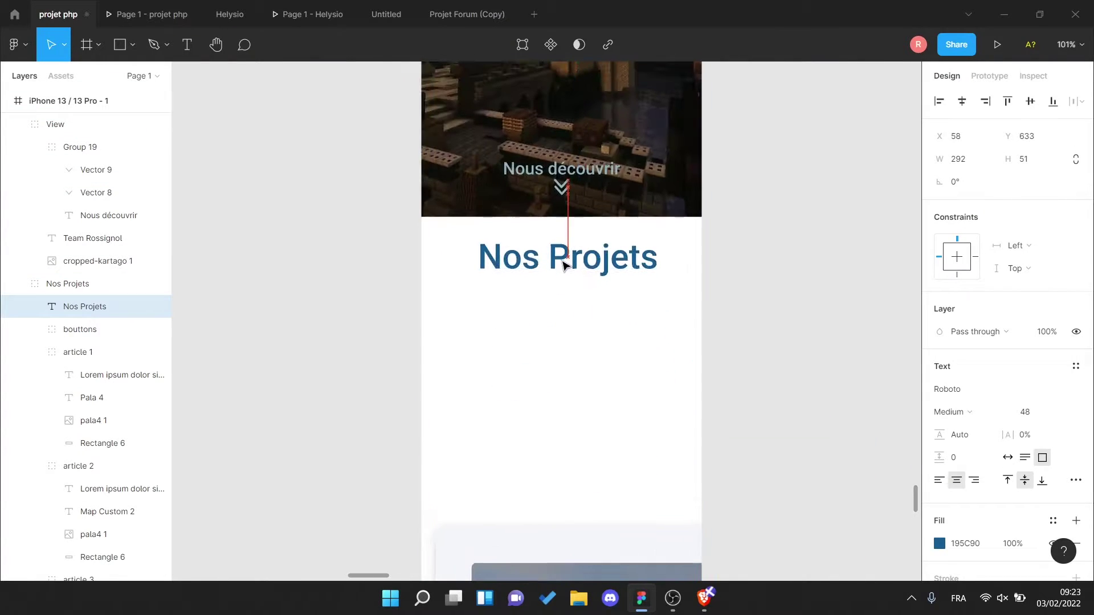
scroll(575, 380, "up", 2, "ctrl")
scroll(574, 381, "down", 5)
scroll(574, 381, "down", 5, "ctrl")
left_click(574, 381)
scroll(574, 380, "down", 2, "ctrl")
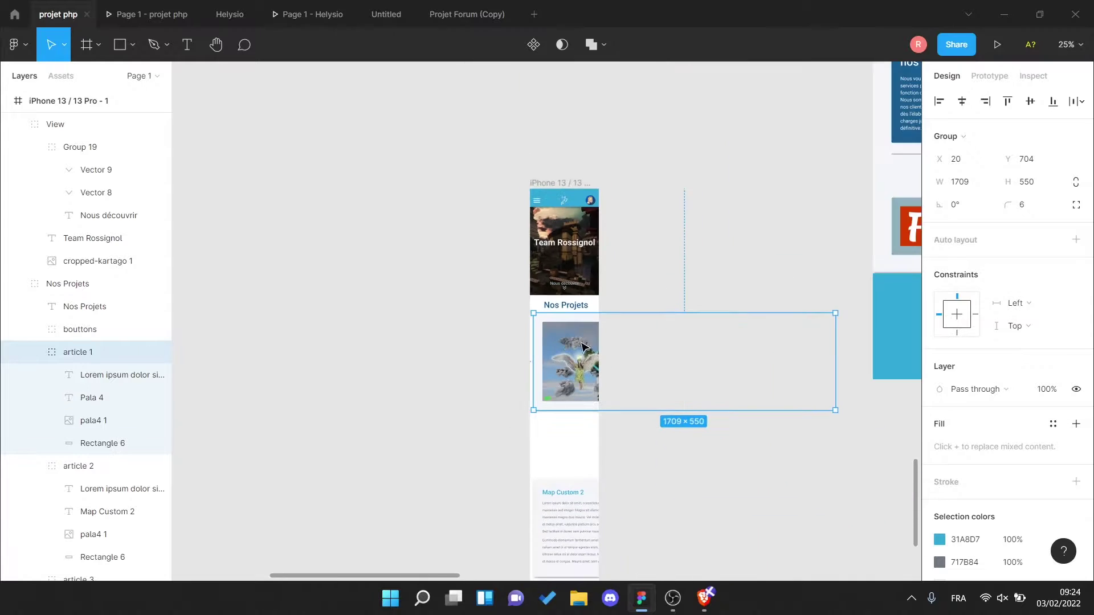
left_click_drag(121, 385, 122, 278)
- Set the card background Rectangle 6 width to 350
left_click(94, 420)
key("shift+2")
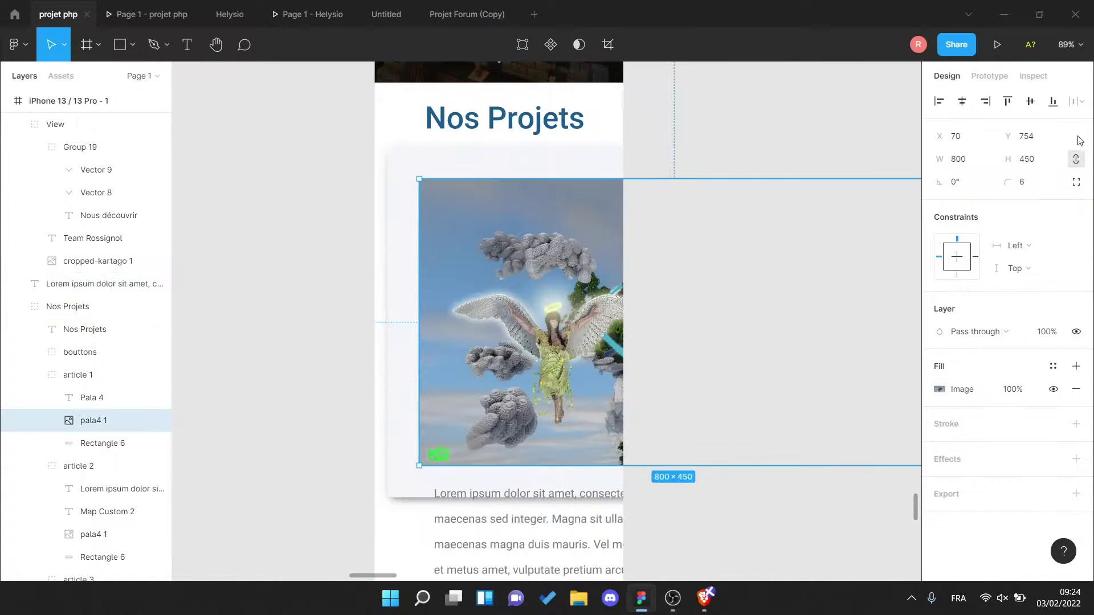
left_click(399, 191)
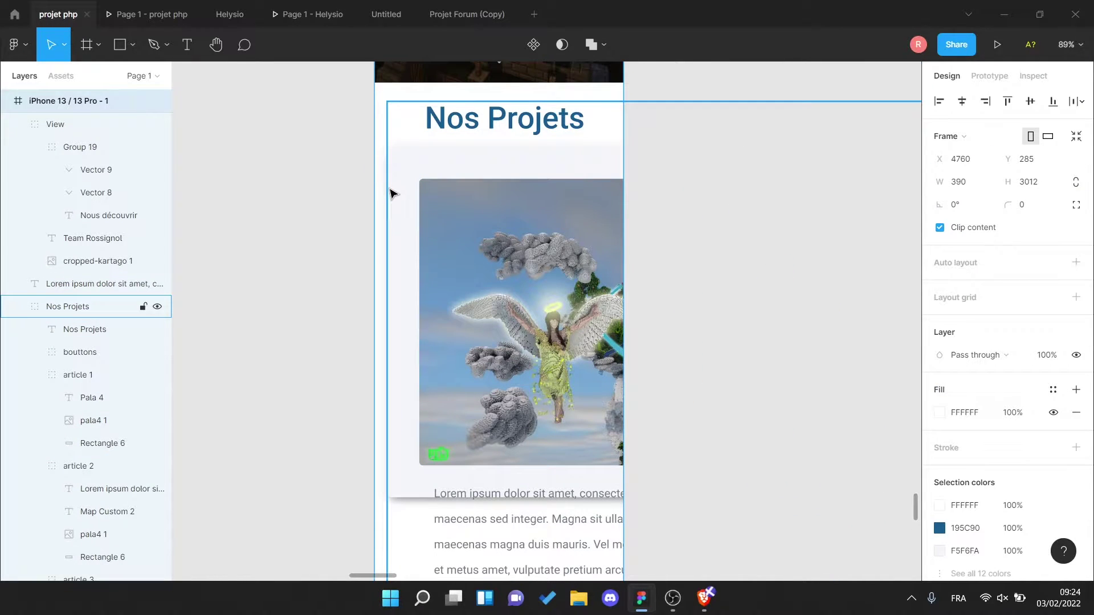
left_click(442, 159, "ctrl")
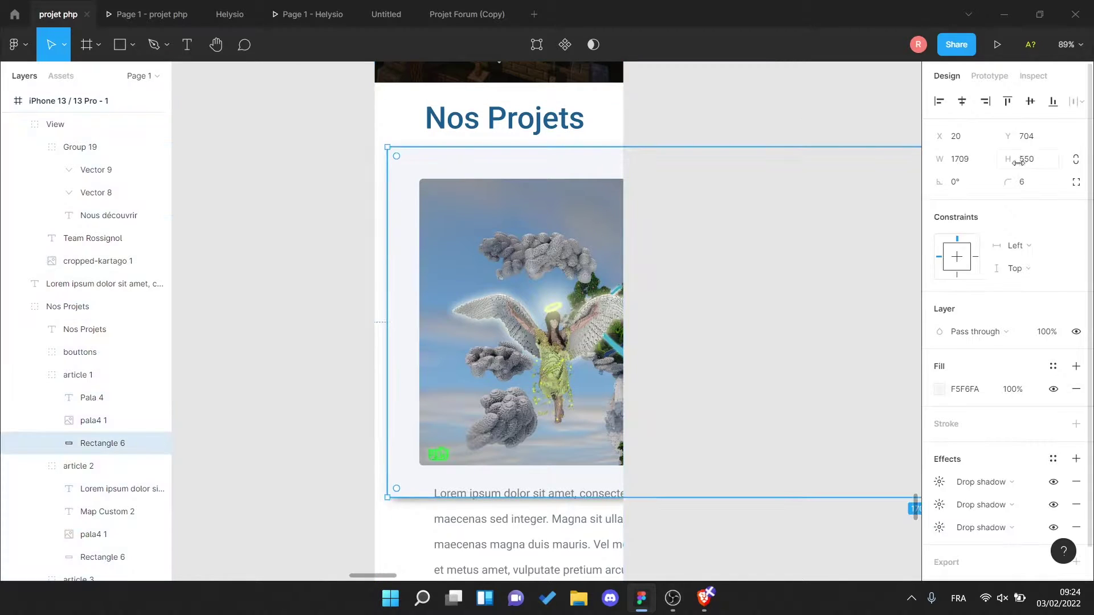
type("350")
key("Return")
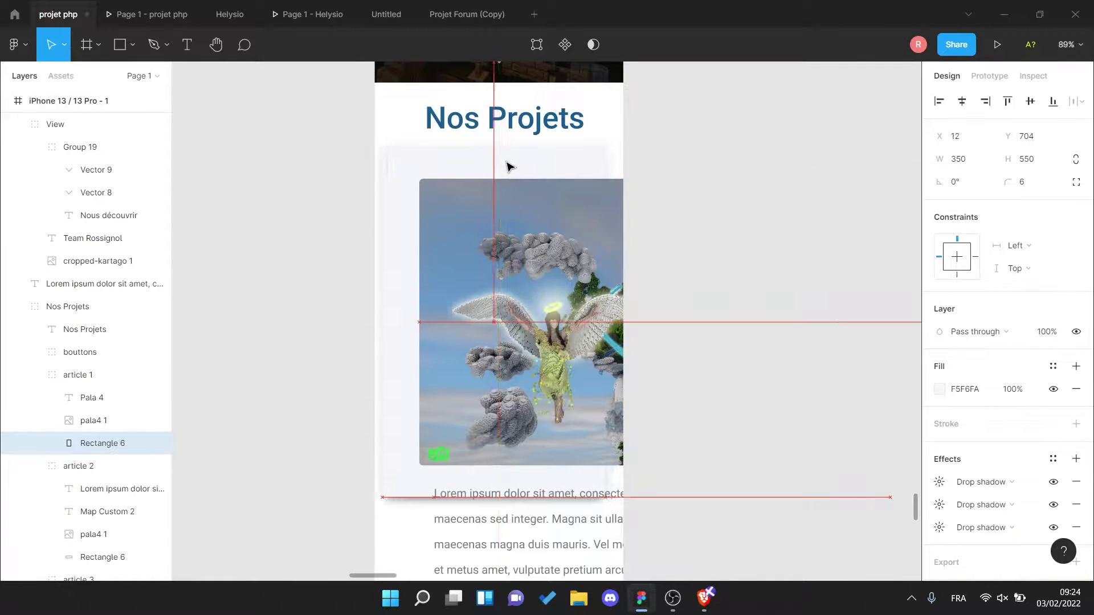
- Set the pala4 1 image width to 310 and place it near the card's top
left_click(501, 239)
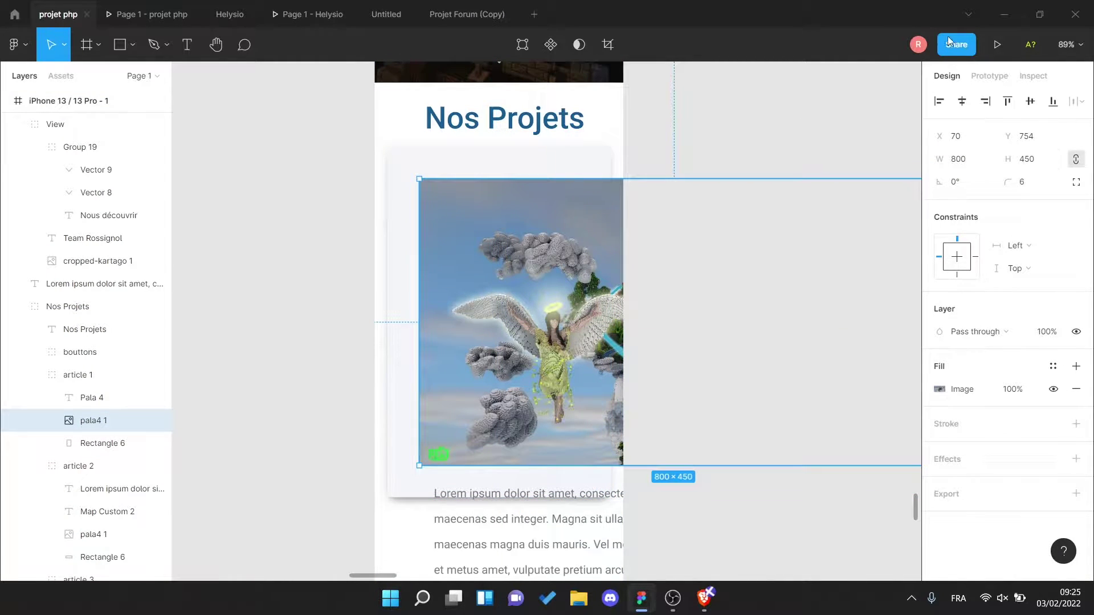
type("310")
key("Return")
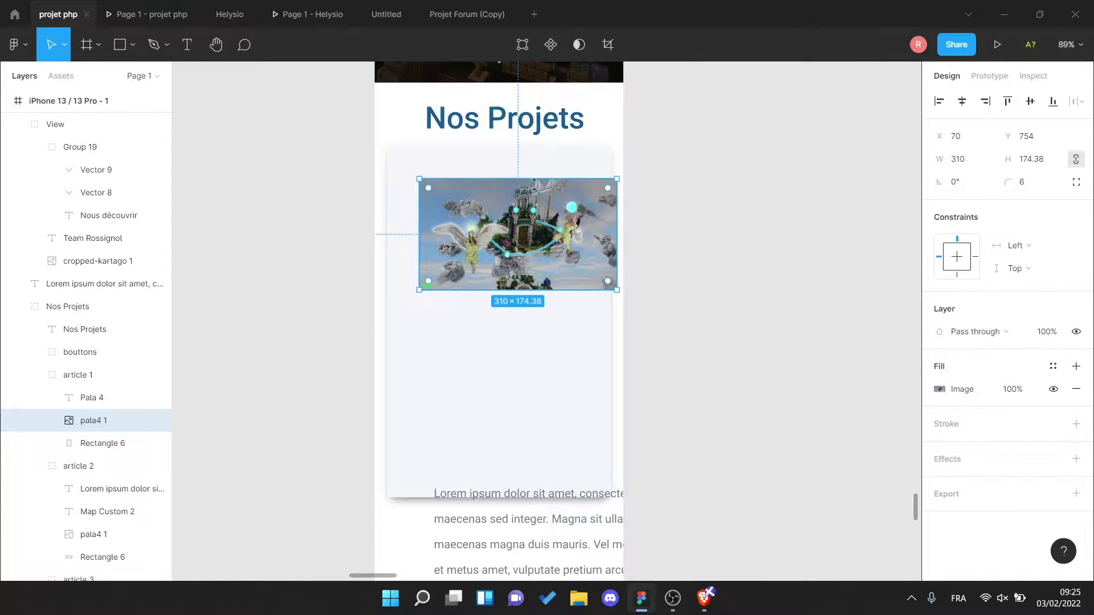
left_click_drag(534, 184, 515, 175)
scroll(515, 174, "up", 5)
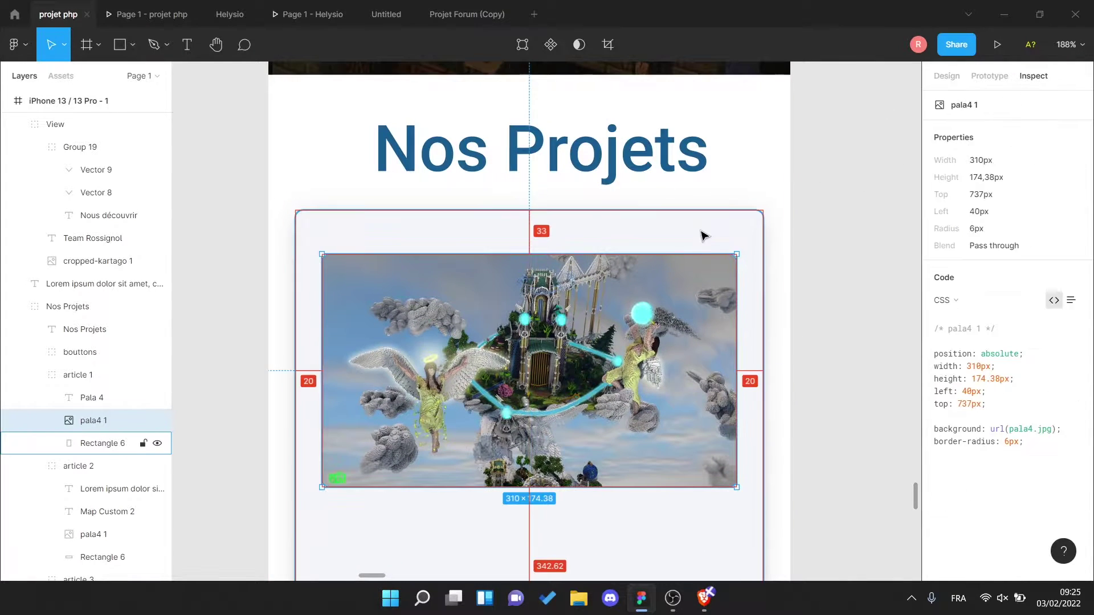
left_click_drag(706, 263, 706, 244)
- Review the card's drop shadow settings, then select the Lorem ipsum paragraph
left_click(757, 251)
left_click(939, 482)
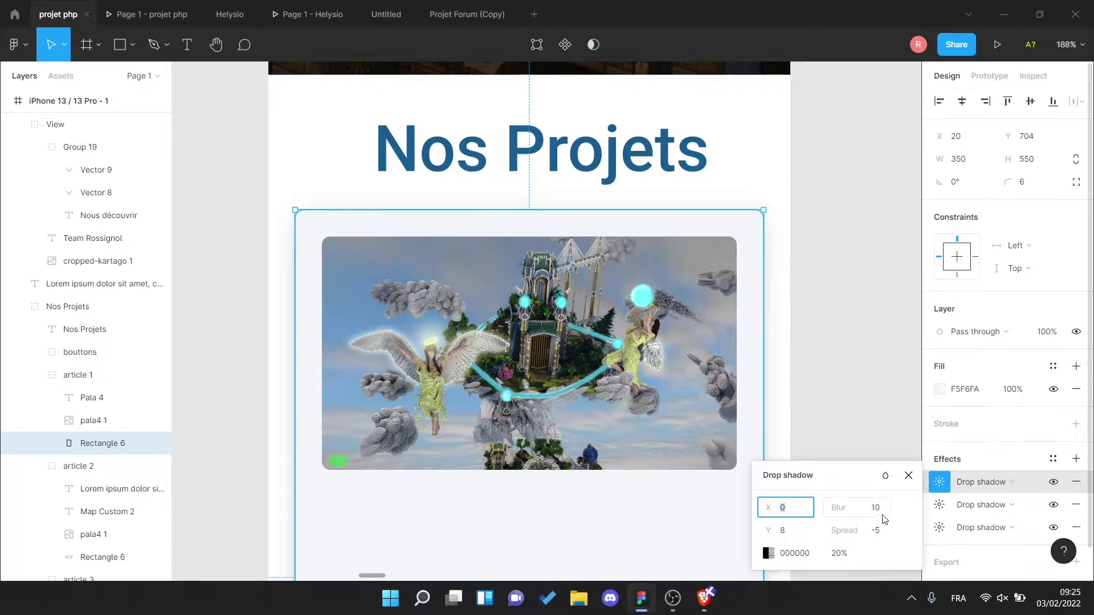
left_click(893, 362)
scroll(679, 442, "down", 5)
left_click(666, 337)
- Narrow the Lorem ipsum paragraph to 292 wide
left_click_drag(881, 330, 711, 329)
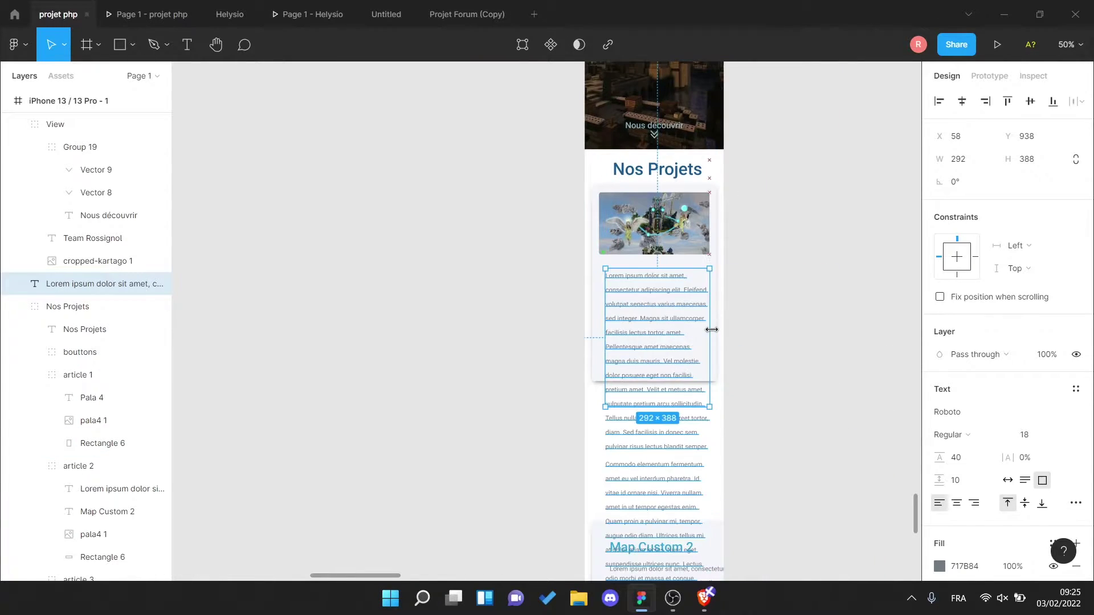
double_click(676, 452)
left_click(660, 520)
left_click(659, 359)
- Move the paragraph into article 1 and nudge it into place in the card
scroll(659, 359, "up", 4)
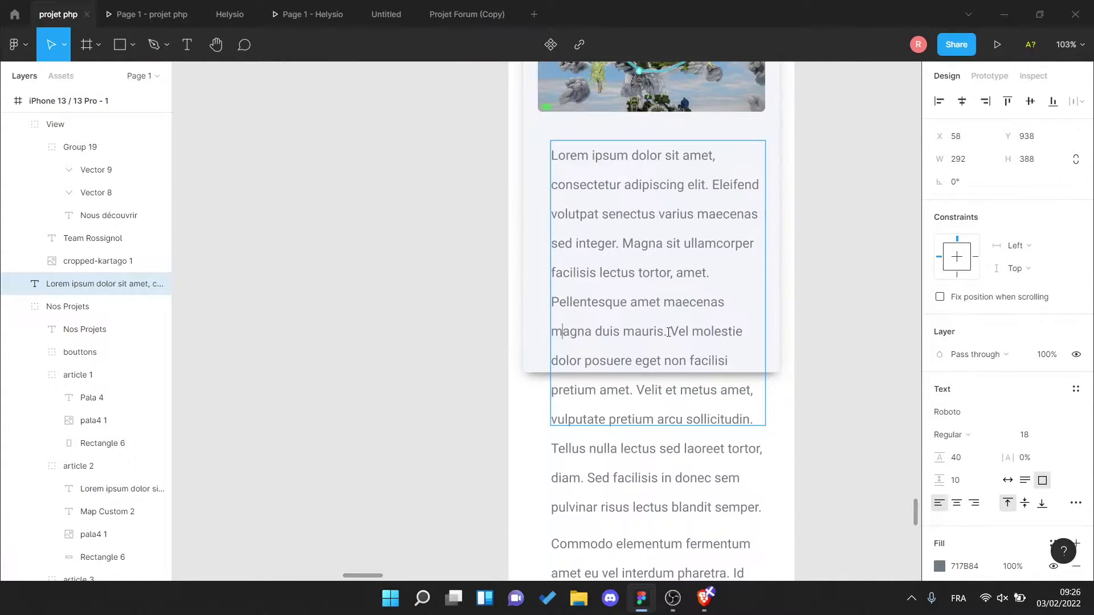
left_click_drag(65, 341, 65, 376)
right_click(65, 376)
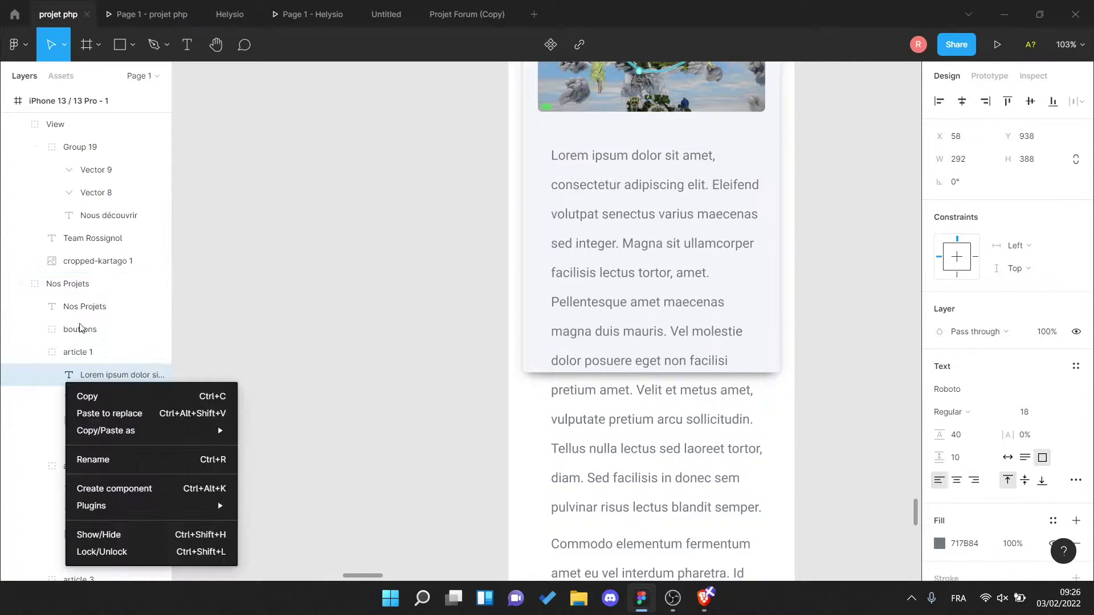
key("Escape")
left_click_drag(662, 247, 655, 267)
- Set the paragraph font size and line height to 12
left_click(1061, 411)
left_click(1047, 382)
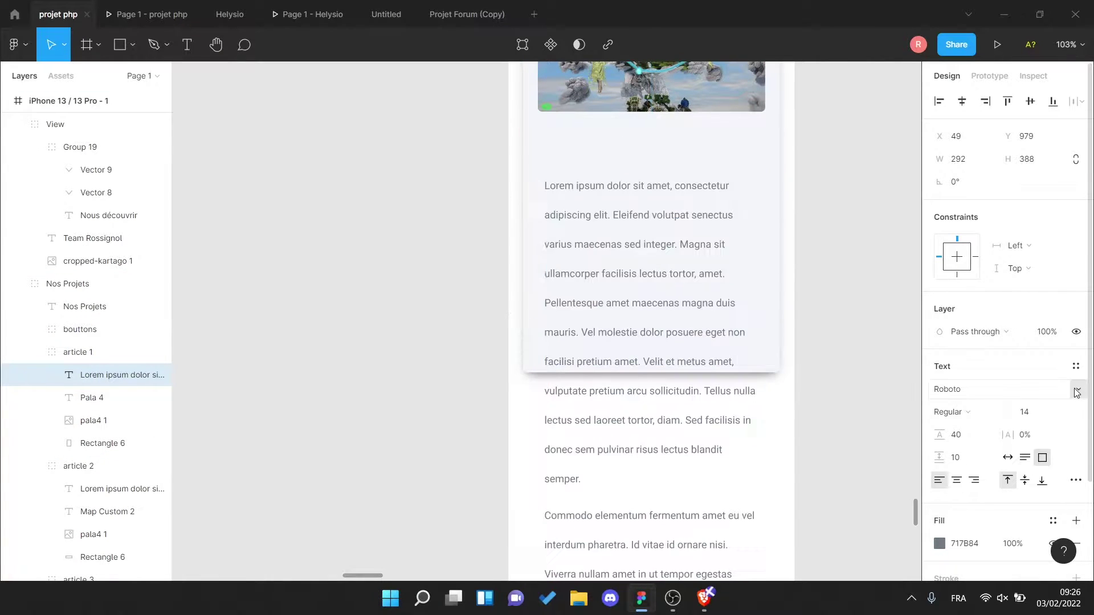
left_click(1061, 412)
left_click(1048, 382)
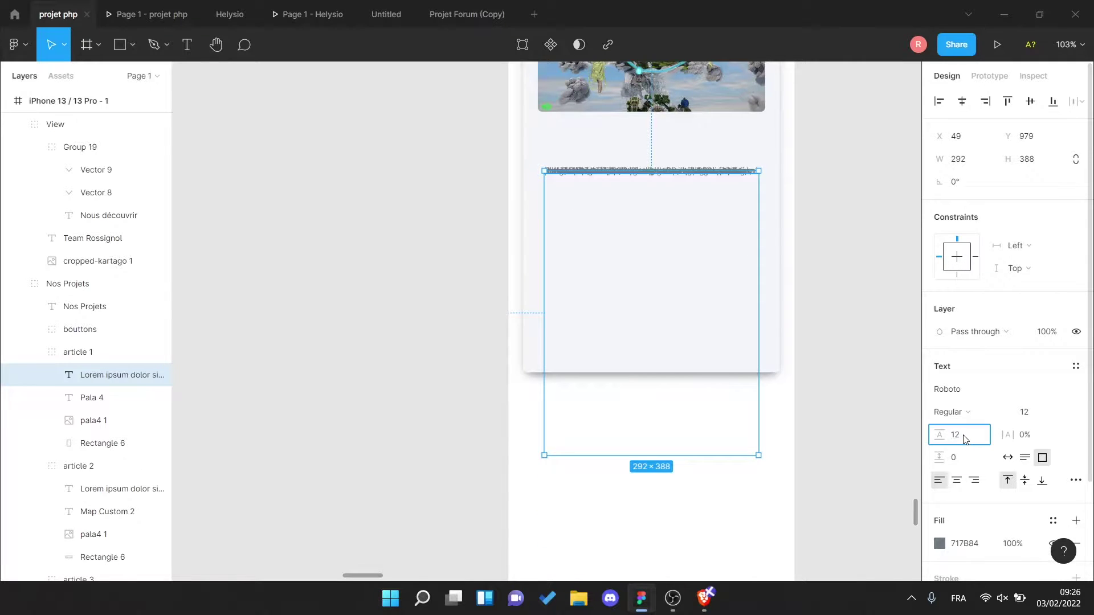
key("Return")
- Trim the Pala 4 description so it ends with "congue..."
left_click(92, 397)
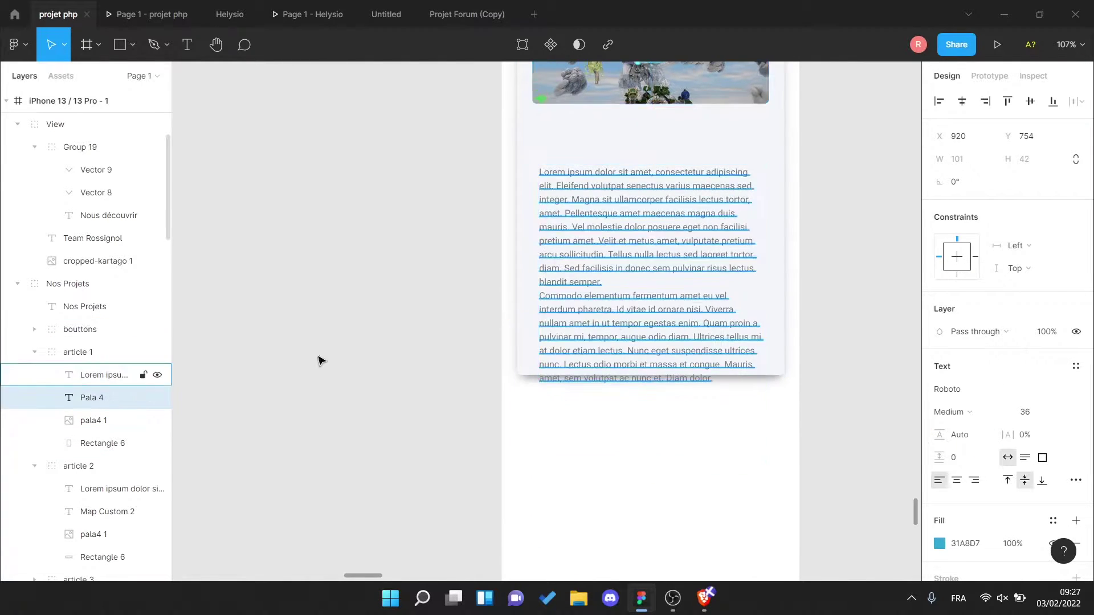
scroll(618, 276, "down", 5)
key("shift+2")
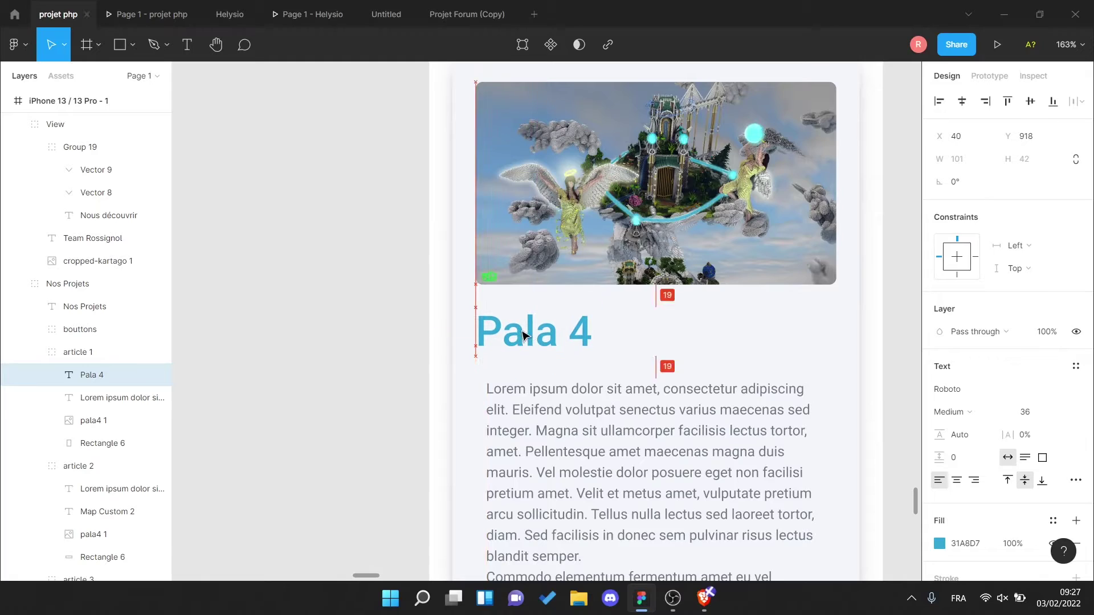
double_click(597, 434)
scroll(713, 434, "down", 5)
left_click_drag(713, 434, 698, 194)
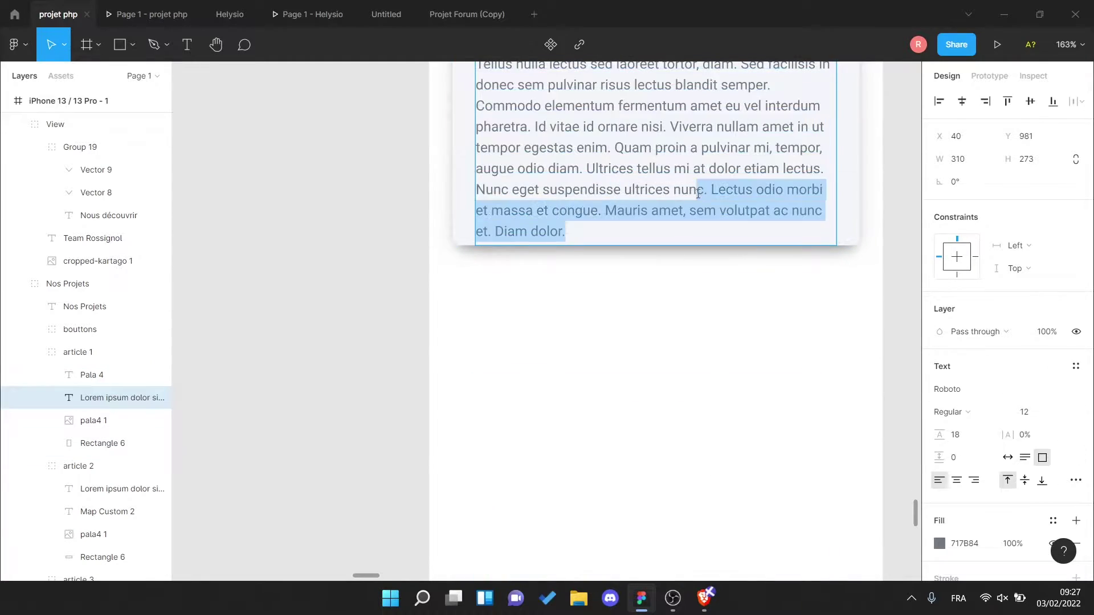
key("Escape")
scroll(747, 241, "up", 4)
left_click_drag(633, 483, 633, 449)
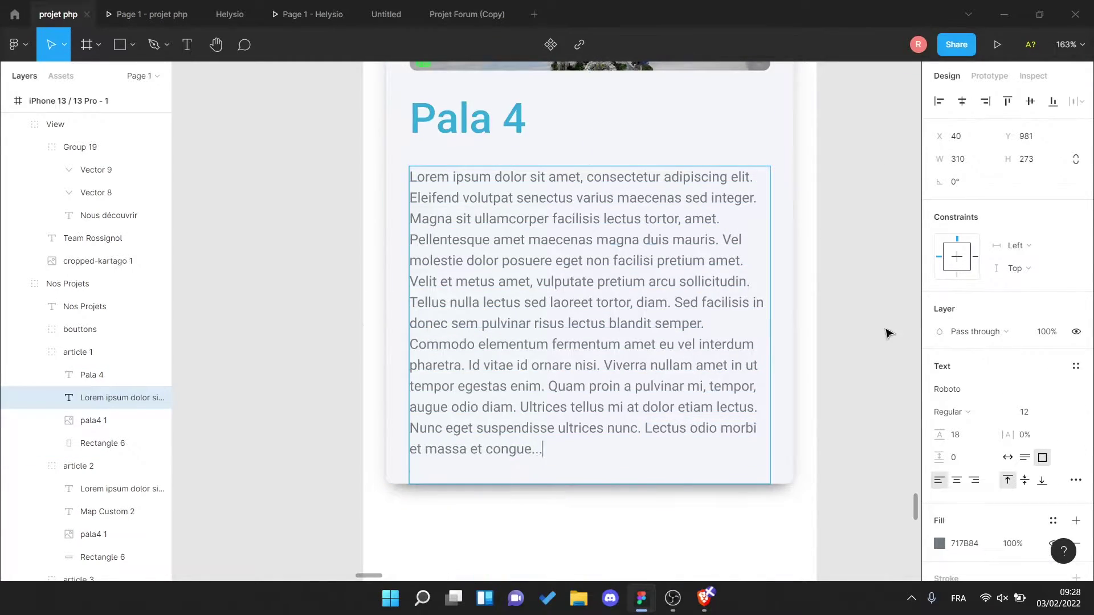
scroll(712, 333, "down", 5)
scroll(366, 268, "up", 5)
double_click(366, 268)
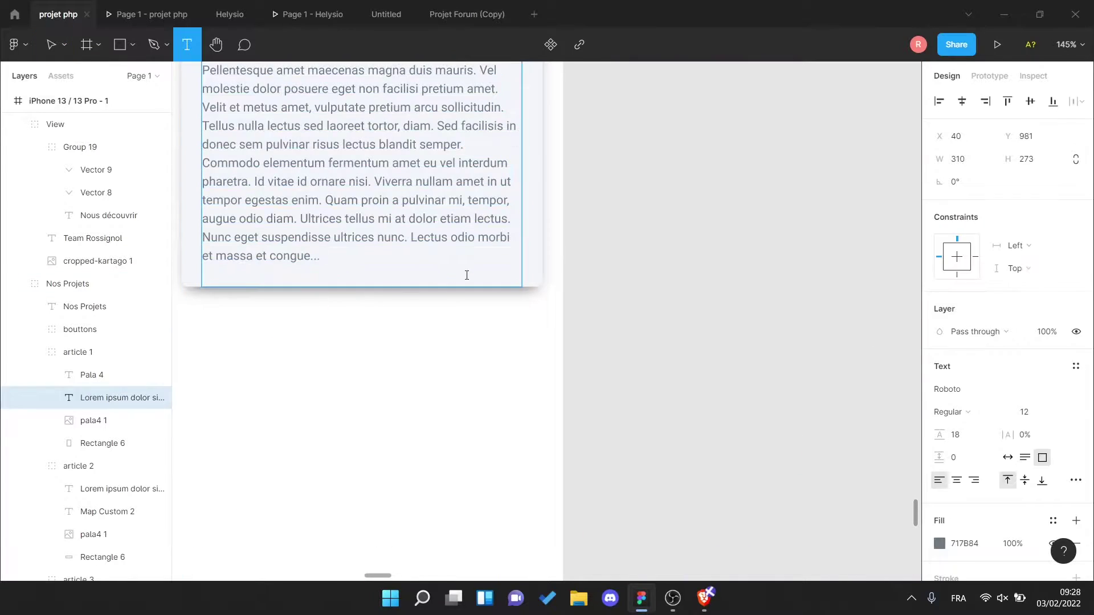
- Create a 'voir plus ->' text and move it into the card below the description
left_click(607, 280)
type("voir")
key("Escape")
left_click_drag(633, 293, 482, 268)
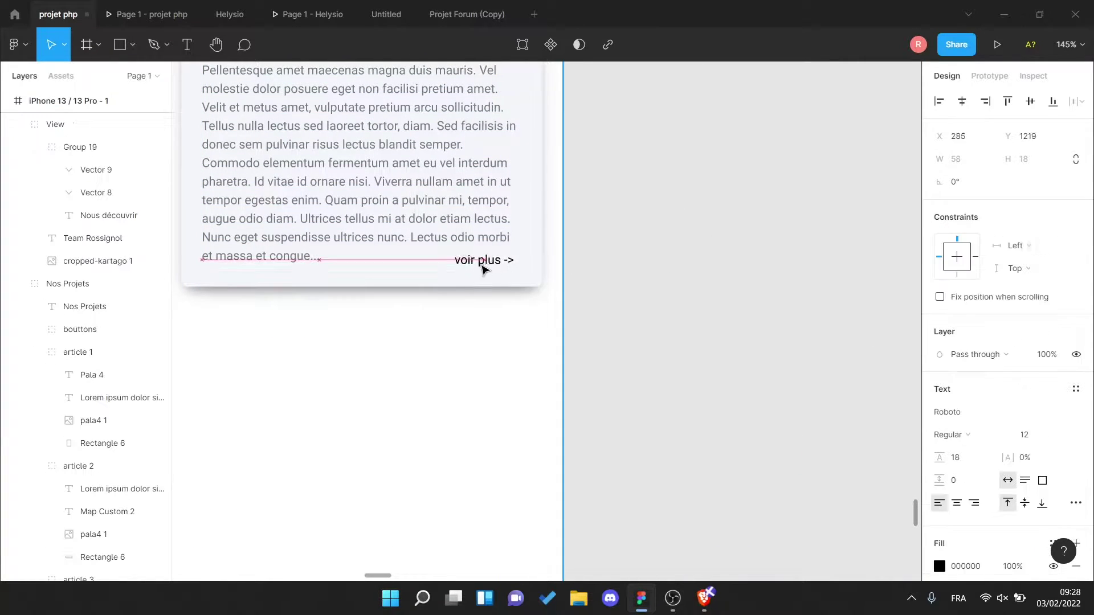
- Colour 'voir plus ->' with the grey body-text fill using the eyedropper
left_click(940, 568)
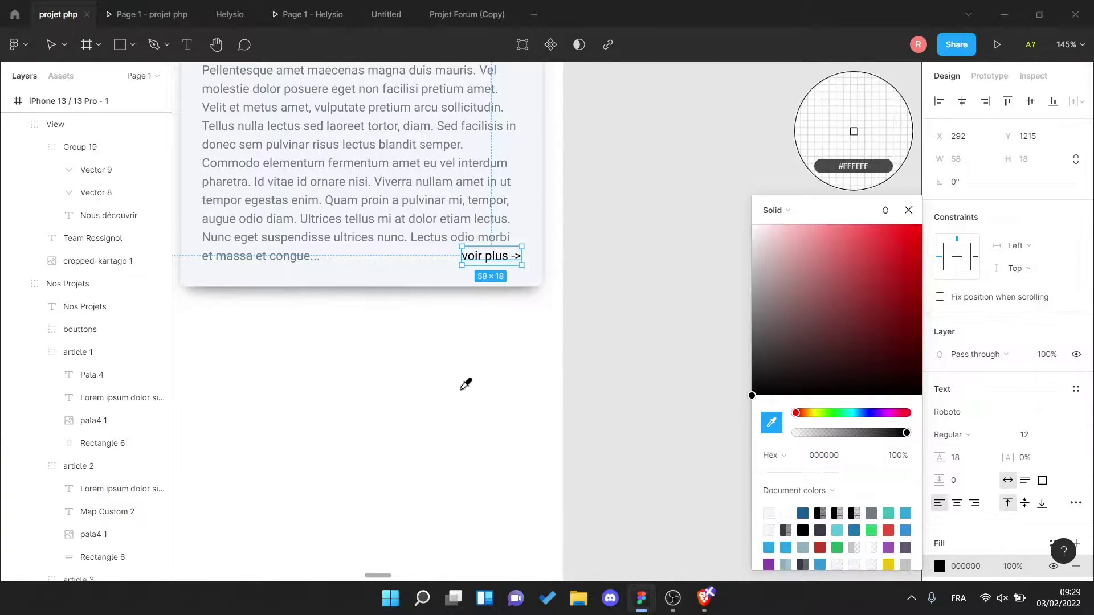
scroll(307, 261, "up", 5)
left_click(308, 259)
left_click(645, 290)
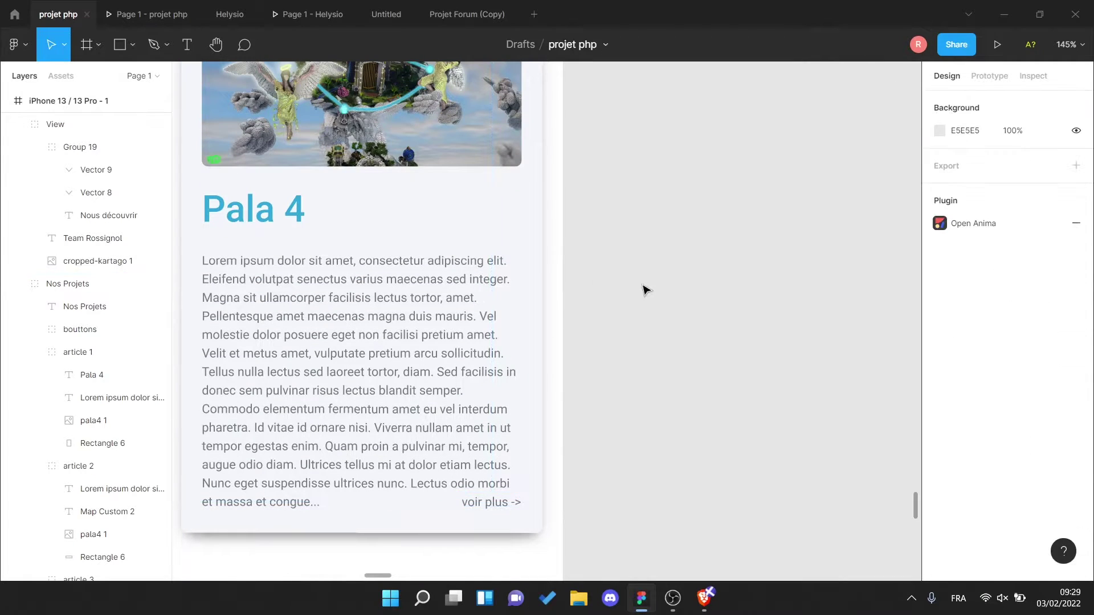
scroll(627, 370, "down", 5)
left_click(341, 365)
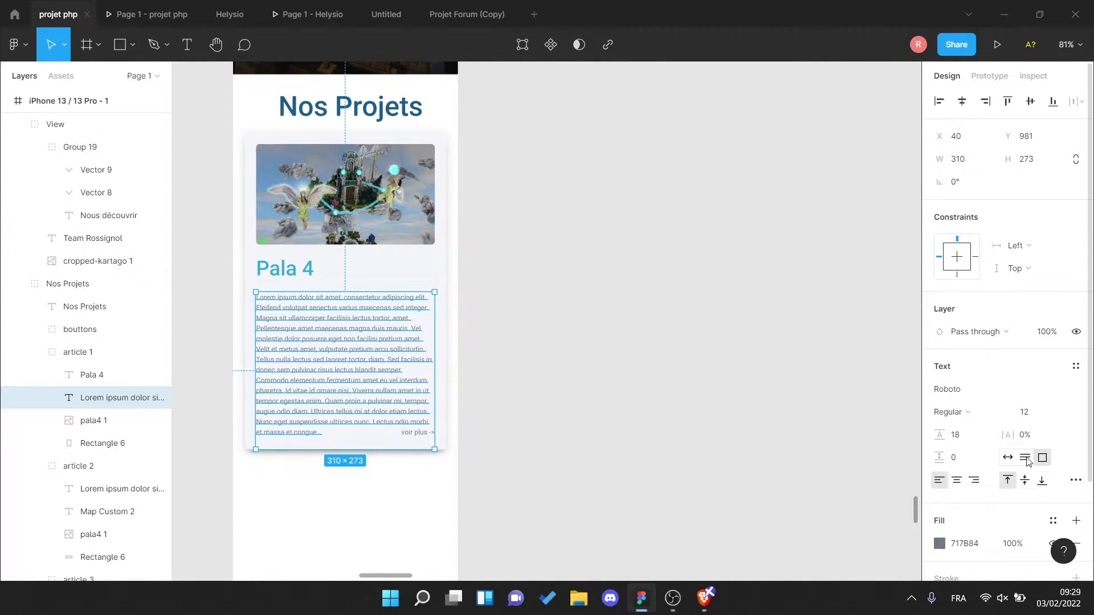
- Select several project description texts in the desktop frame
left_click(1076, 480)
left_click(673, 402)
scroll(420, 547, "down", 5)
left_click(604, 239, "shift")
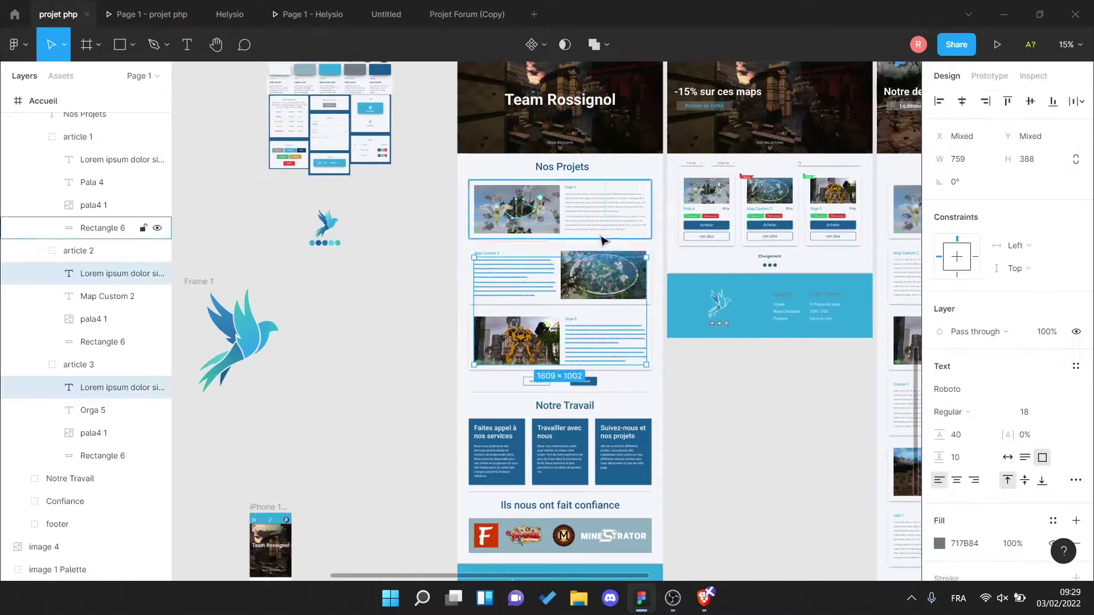
left_click(1075, 481)
scroll(550, 322, "up", 5)
scroll(550, 322, "down", 5)
left_click(592, 342, "shift")
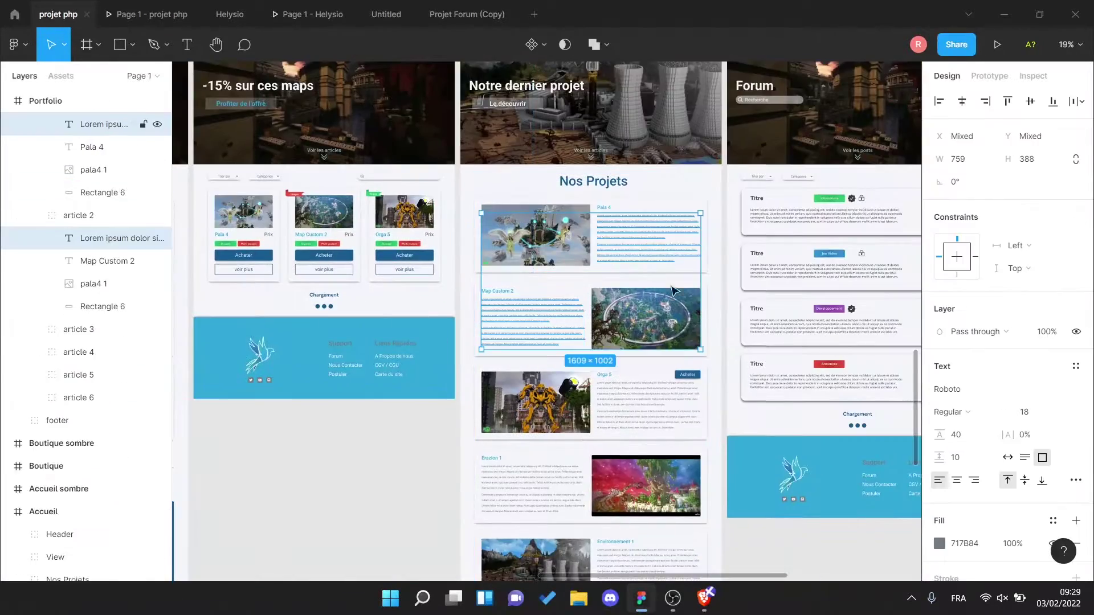
scroll(592, 257, "up", 3)
scroll(654, 452, "right", 3)
scroll(561, 410, "right", 3)
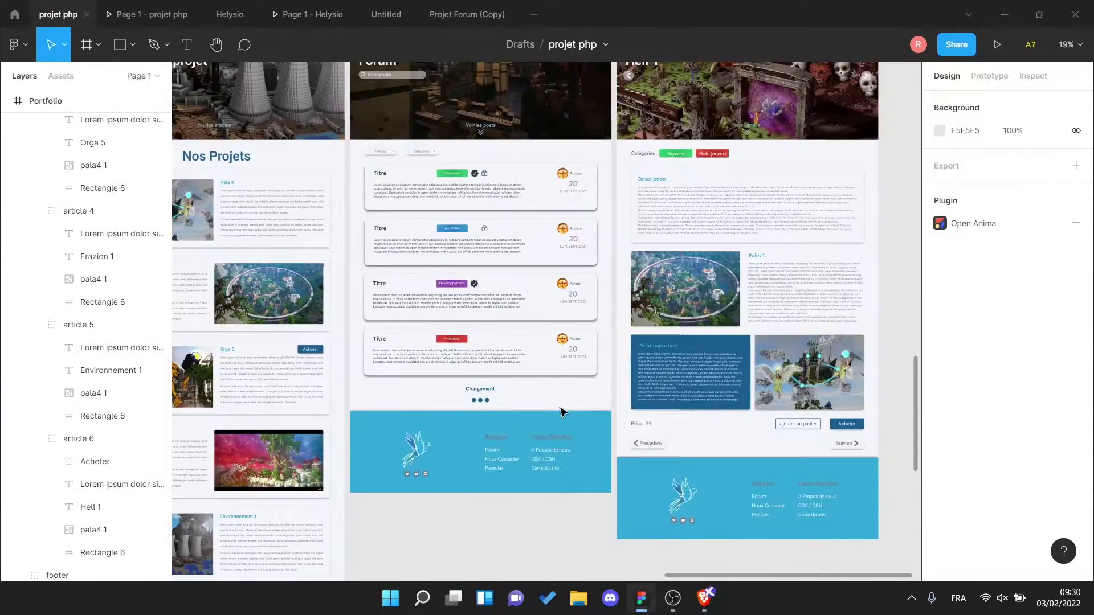
scroll(606, 481, "right", 3)
- Apply a different font family to the three Projet description texts
left_click(606, 473)
left_click(721, 388, "shift")
left_click(688, 326, "shift")
left_click(1076, 503)
left_click(975, 411)
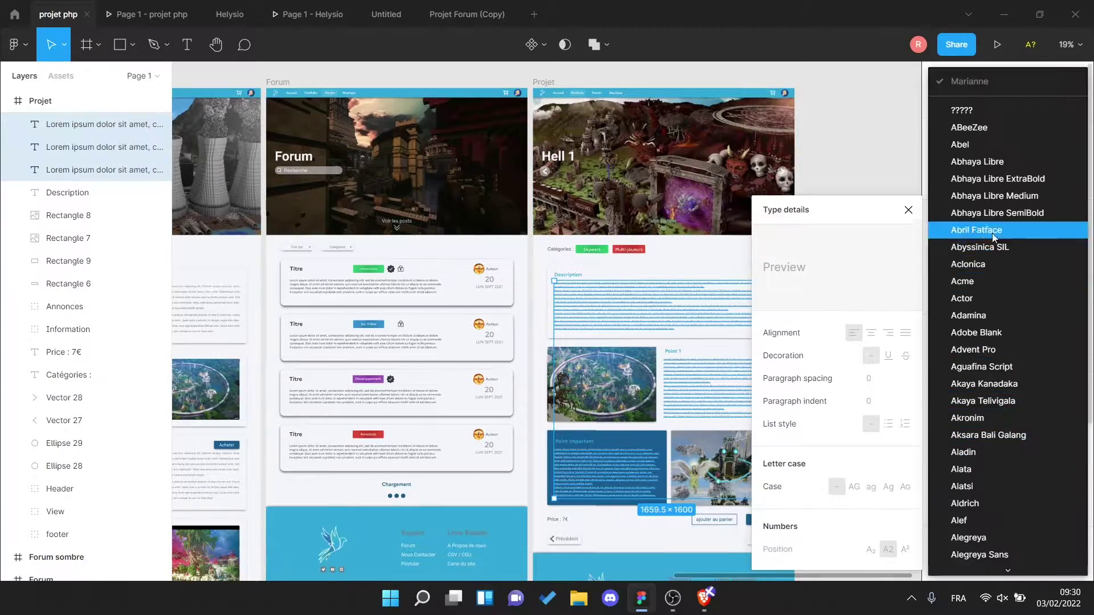
scroll(985, 459, "down", 10)
scroll(968, 460, "down", 10)
scroll(969, 467, "down", 10)
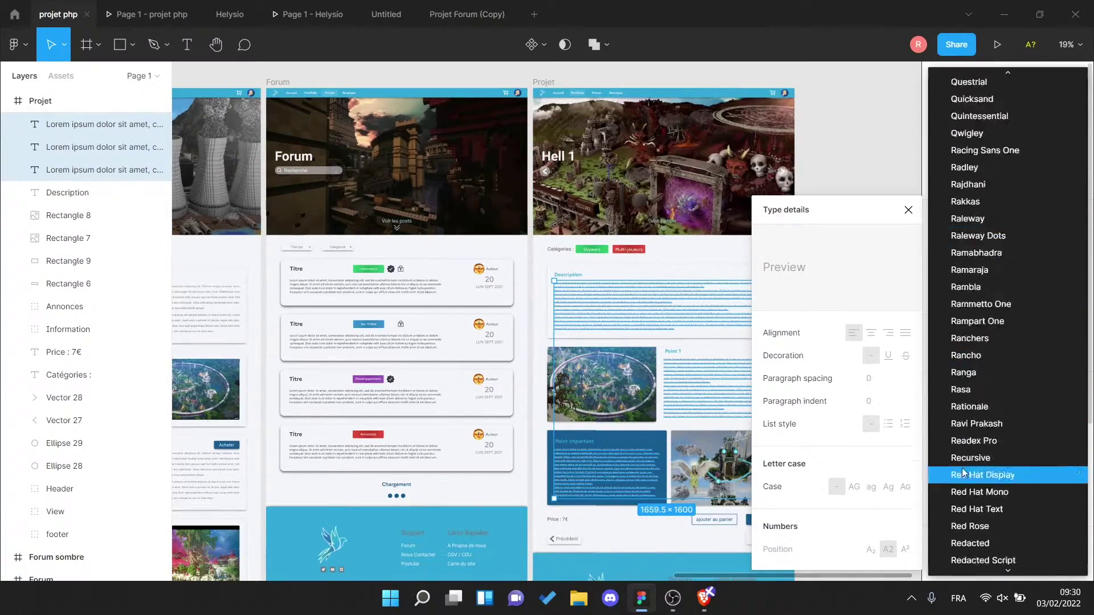
left_click(969, 473)
- Select the Map Custom 2 description, the mobile voir plus link, and the first desktop card
scroll(595, 392, "up", 5)
scroll(595, 392, "down", 5)
scroll(569, 370, "left", 5)
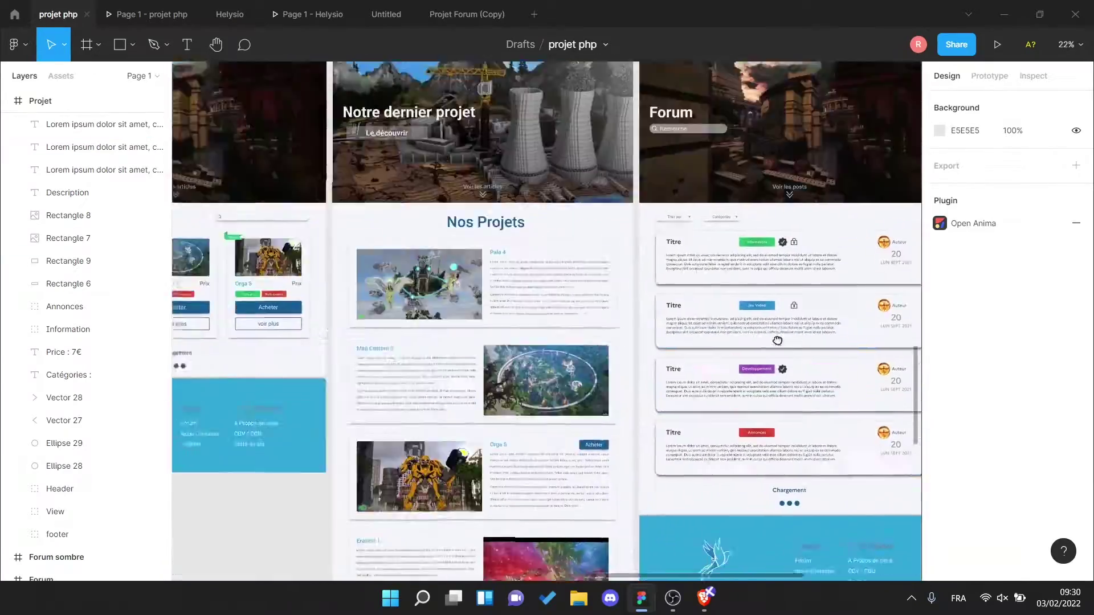
left_click(567, 335)
scroll(530, 322, "down", 5)
scroll(771, 325, "down", 5)
scroll(489, 398, "right", 5)
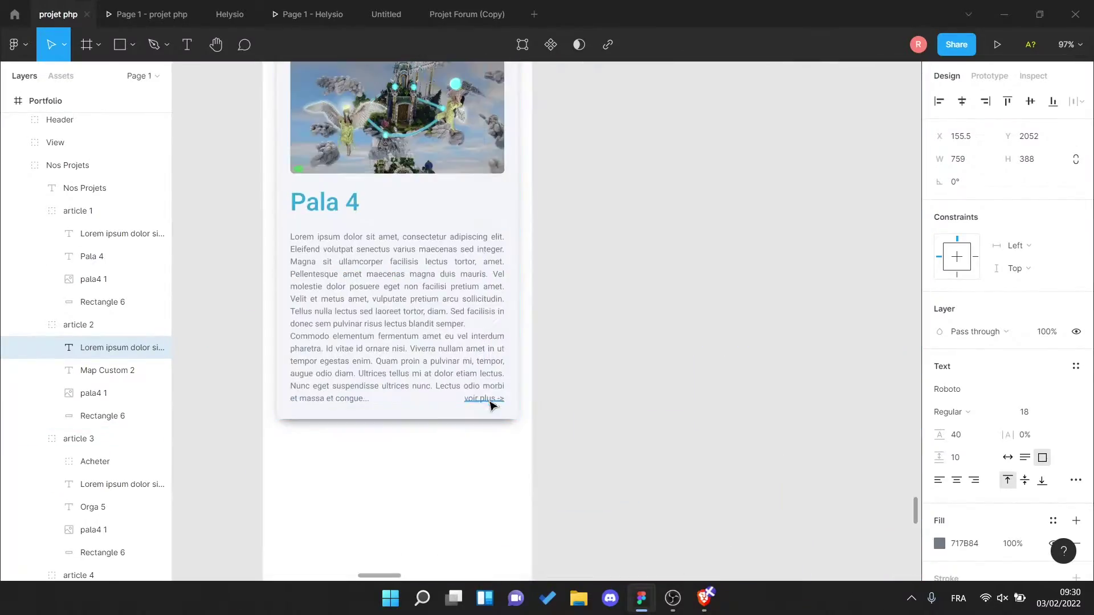
left_click(488, 398)
scroll(562, 483, "up", 3)
left_click(683, 274)
- Paste 'voir plus ->' links into the desktop Accueil project cards and check their fill colour
scroll(537, 442, "down", 5)
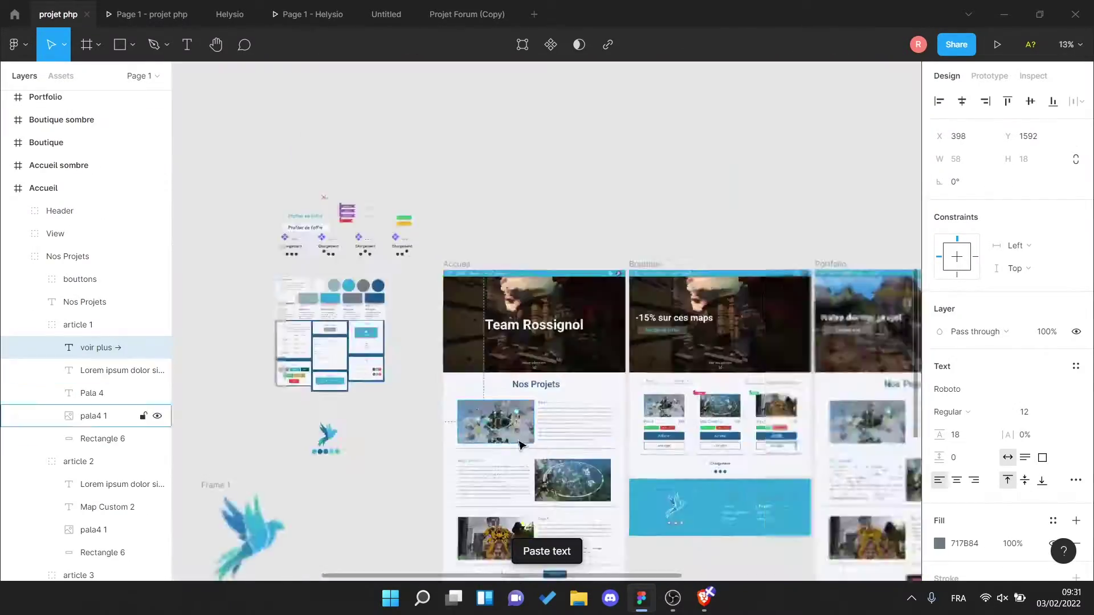
scroll(538, 442, "up", 5)
left_click(591, 389)
type("voir plus ->")
scroll(591, 390, "up", 5)
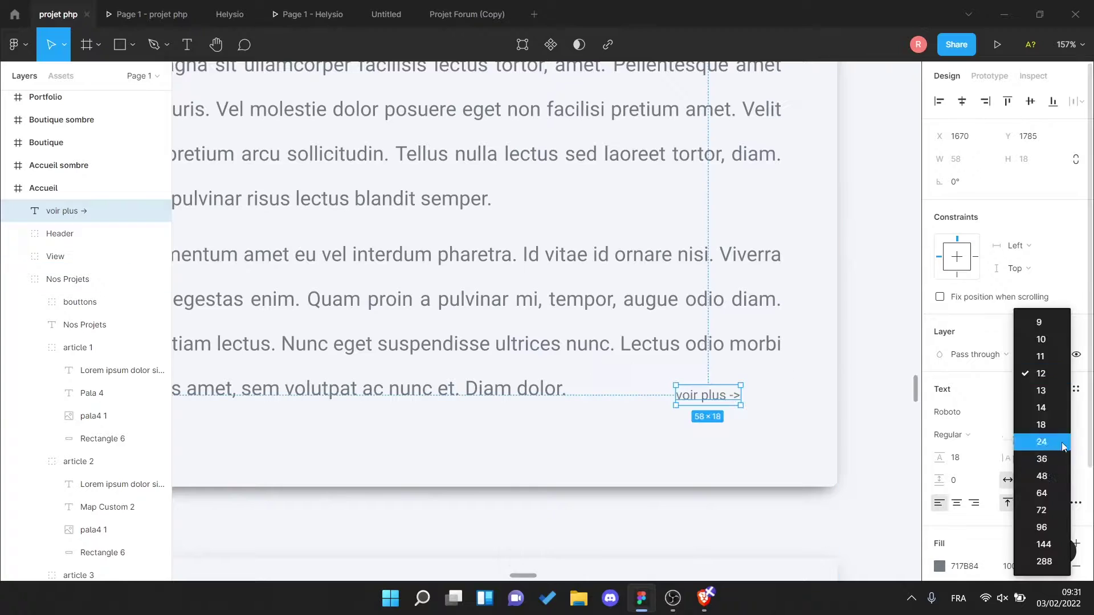
scroll(744, 388, "down", 5)
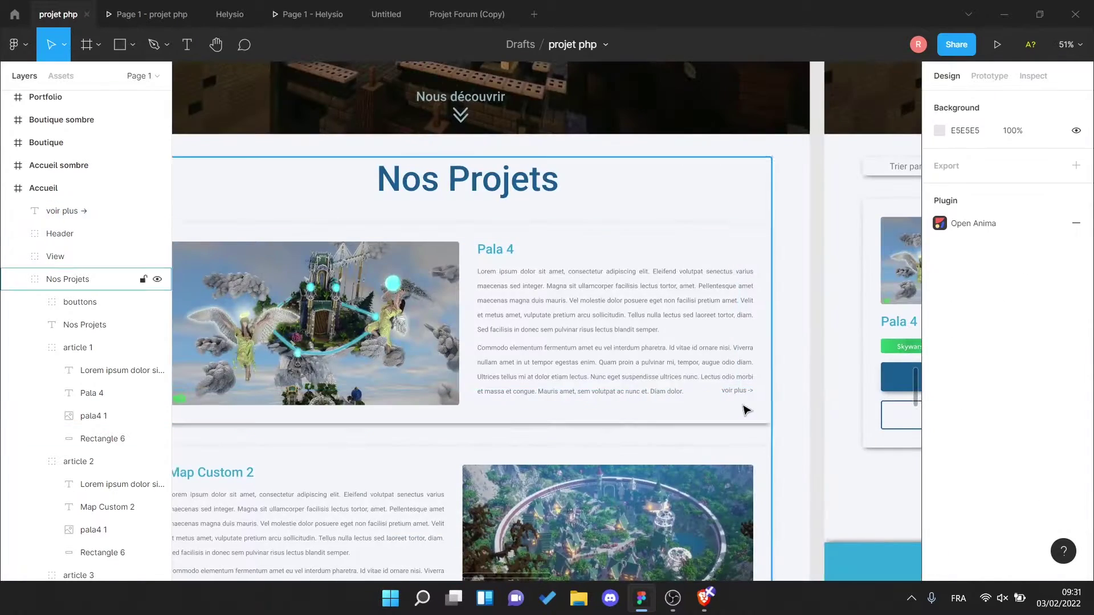
scroll(741, 413, "up", 3)
scroll(940, 499, "up", 2)
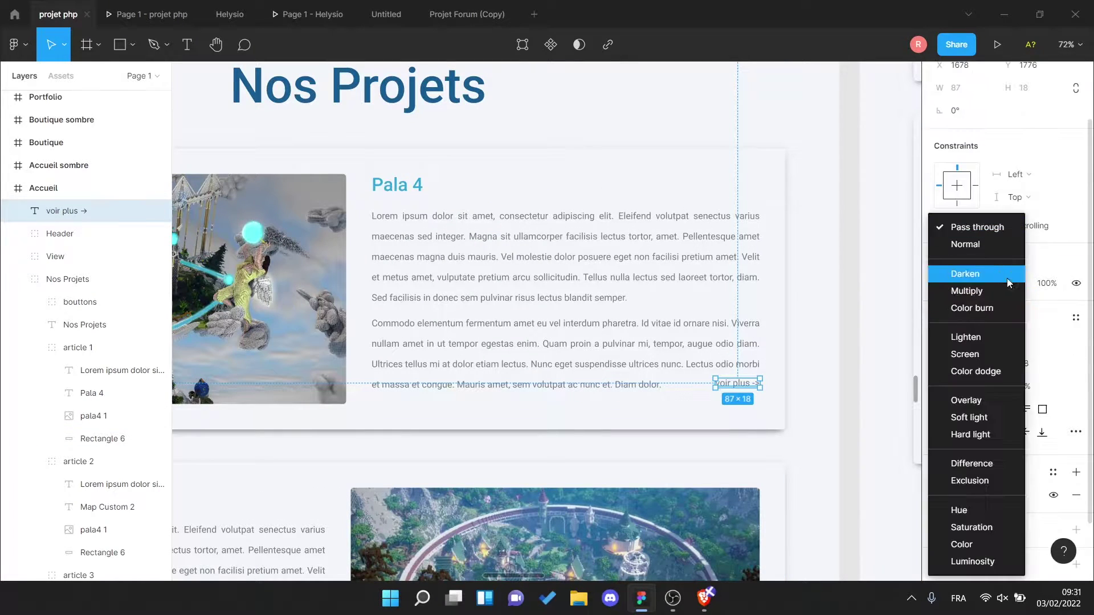
left_click(940, 495)
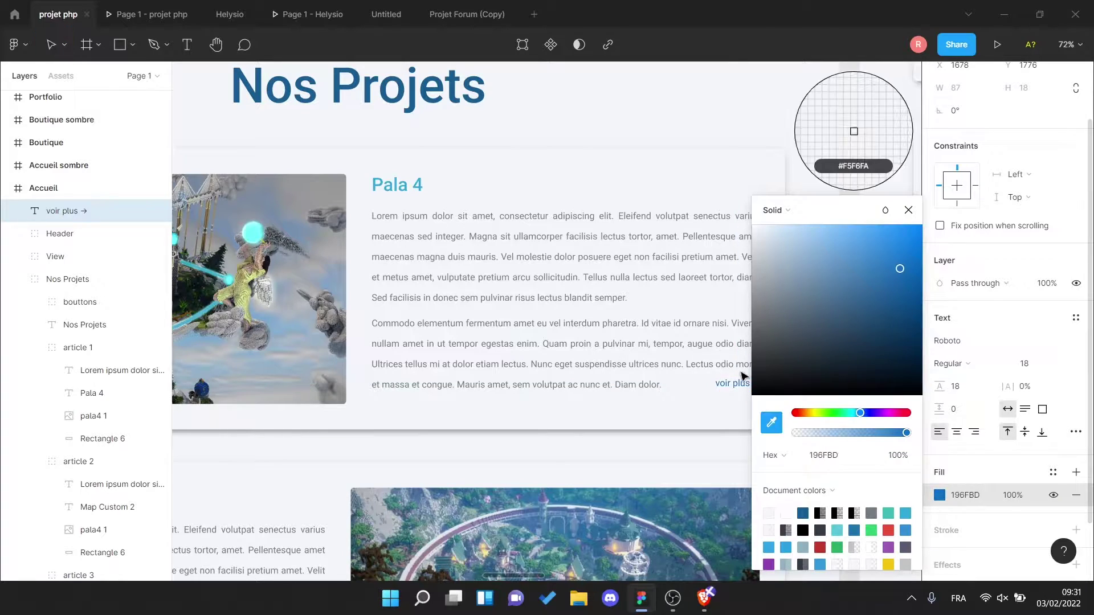
key("Escape")
key("ctrl+v")
scroll(613, 450, "up", 3)
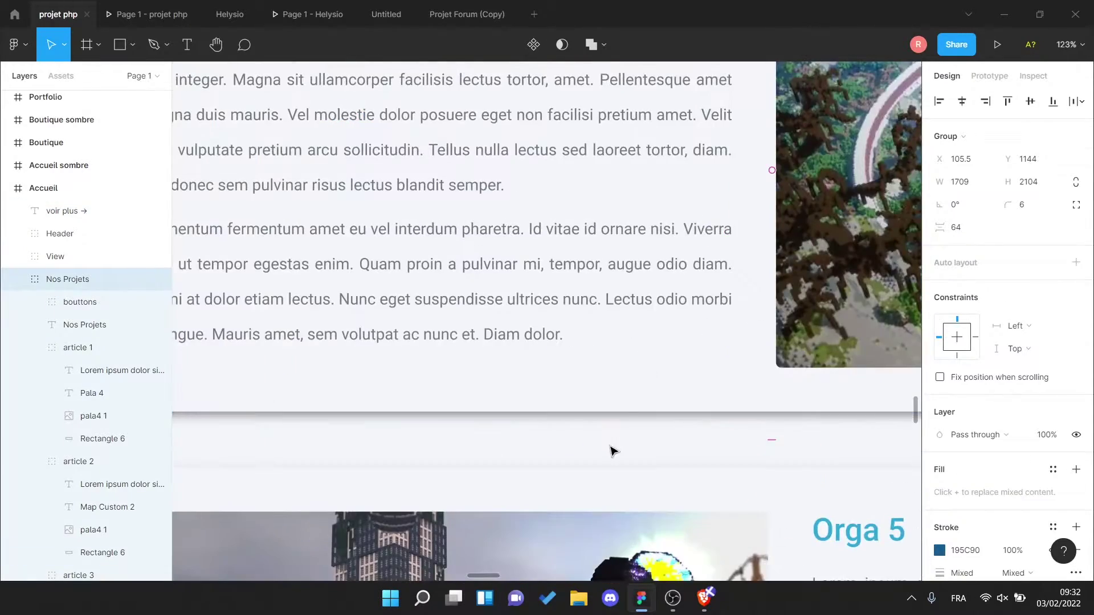
scroll(690, 337, "down", 3)
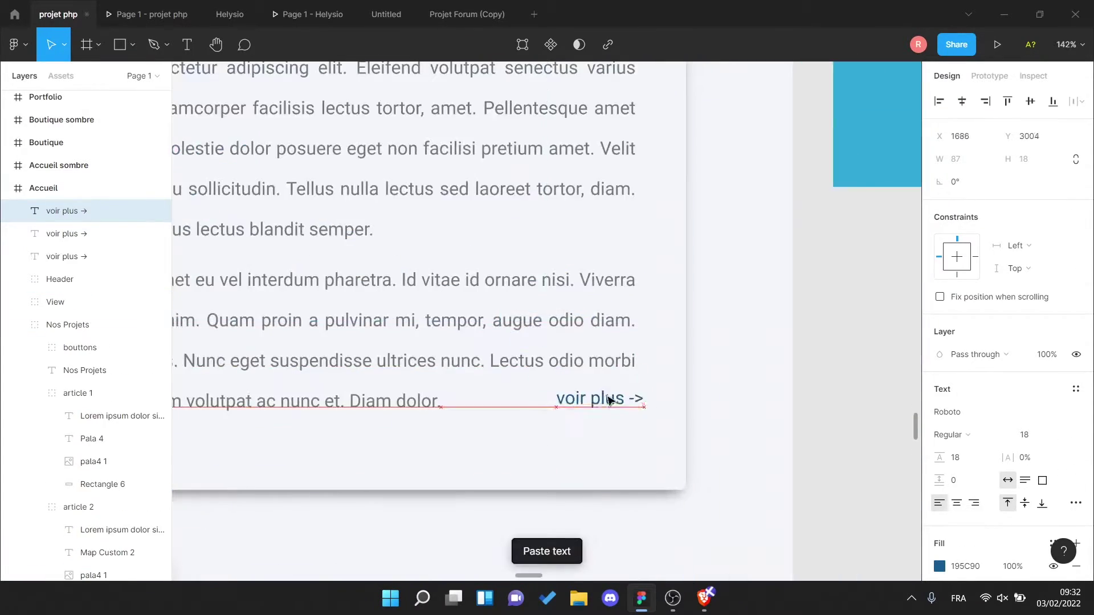
scroll(733, 386, "down", 3)
scroll(647, 384, "up", 3)
- Paste 'voir plus ->' links into each project card of the Portfolio frame
key("ctrl+v")
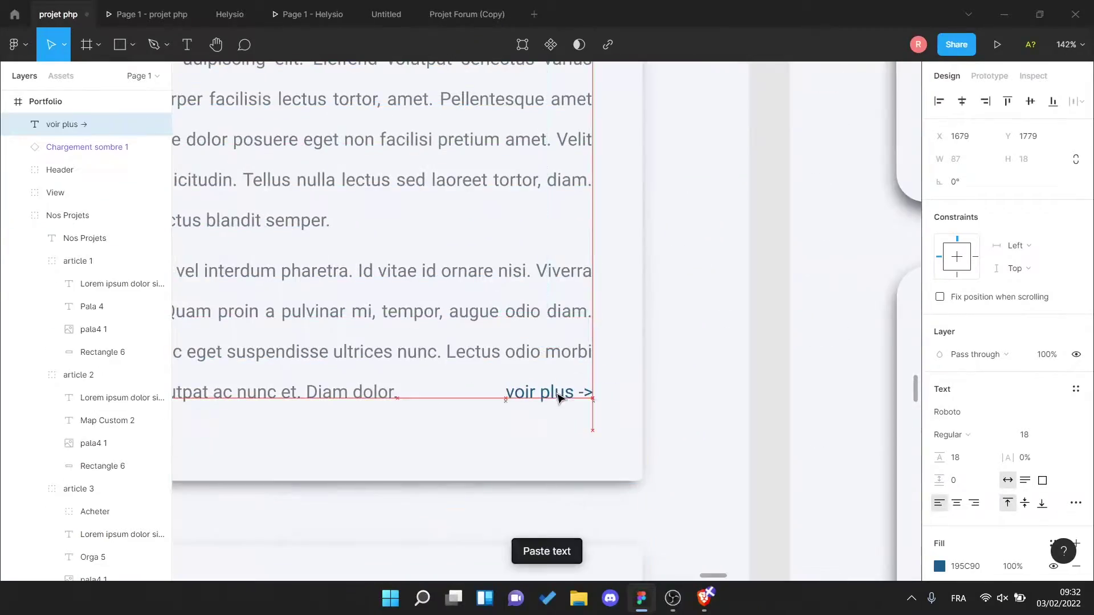
scroll(595, 290, "down", 3)
key("ctrl+v")
scroll(602, 333, "up", 3)
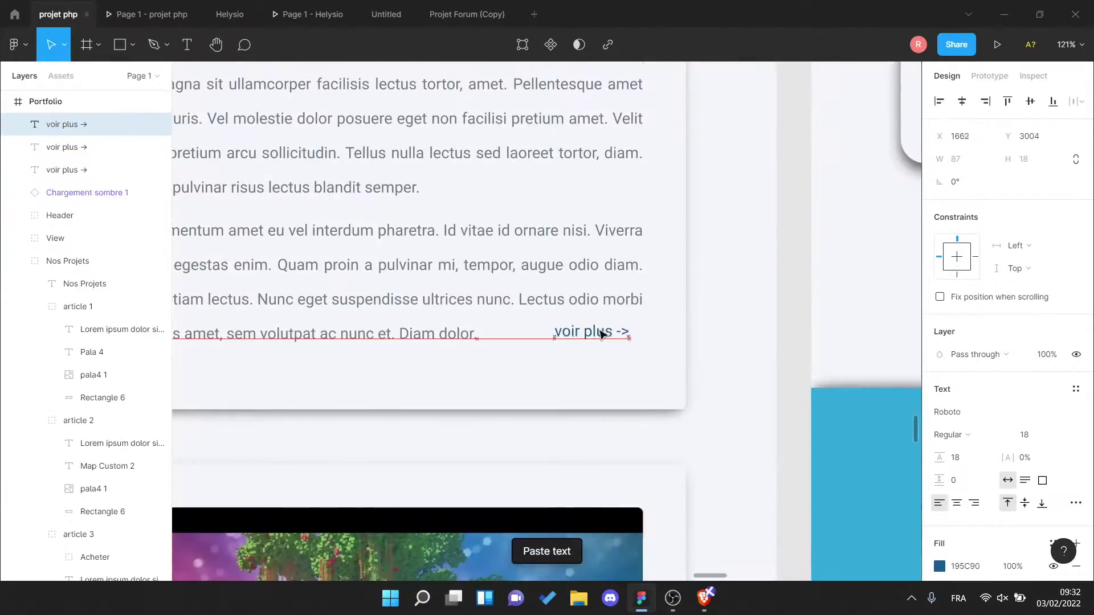
scroll(592, 345, "down", 3)
key("ctrl+v")
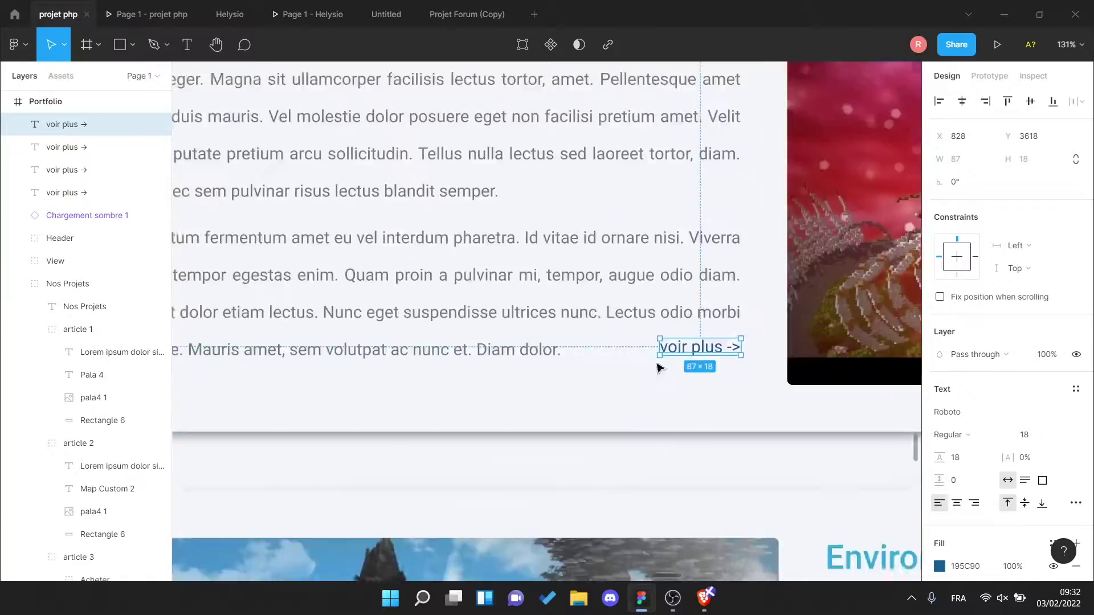
scroll(511, 378, "up", 3)
scroll(507, 345, "down", 3)
key("ctrl+v")
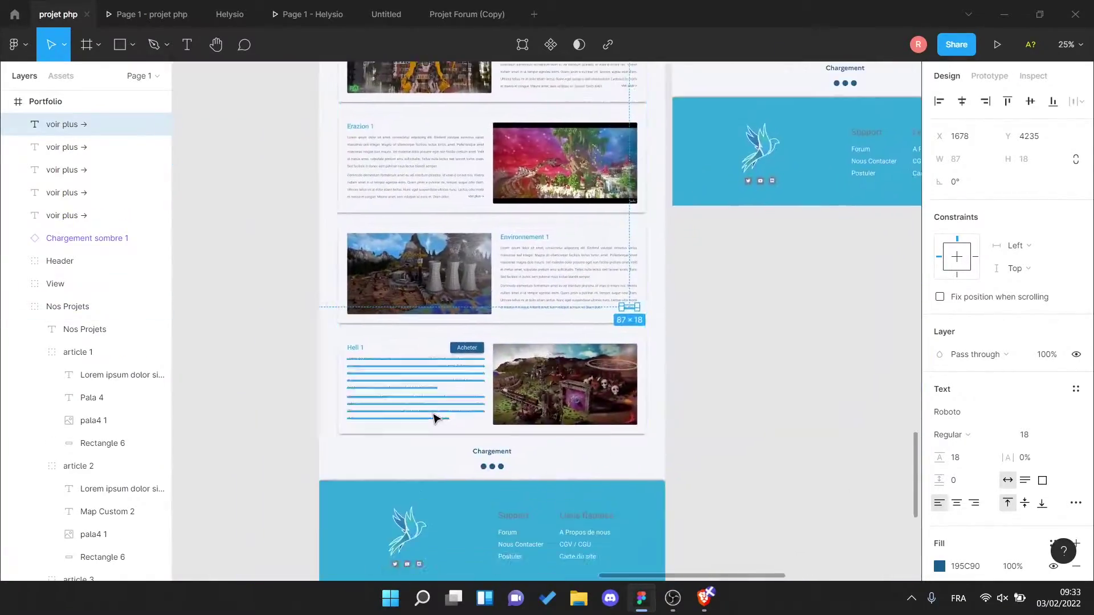
scroll(590, 426, "up", 3)
scroll(606, 433, "down", 5)
- Move the pala4 1 image into the article 2 card and check its code specs
scroll(574, 312, "up", 3)
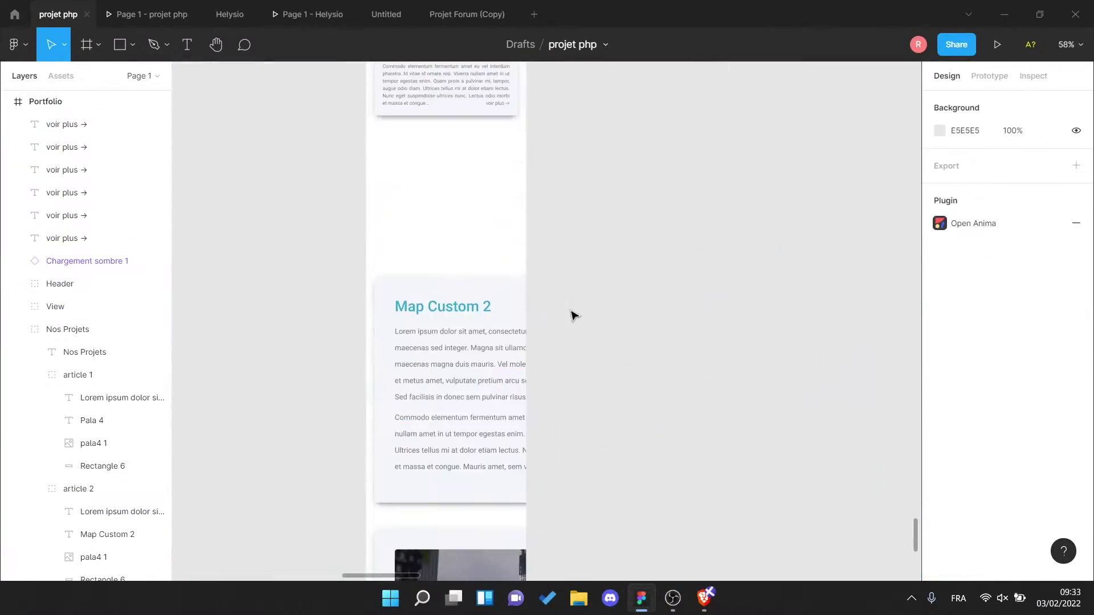
left_click(569, 319)
left_click_drag(504, 326, 536, 364)
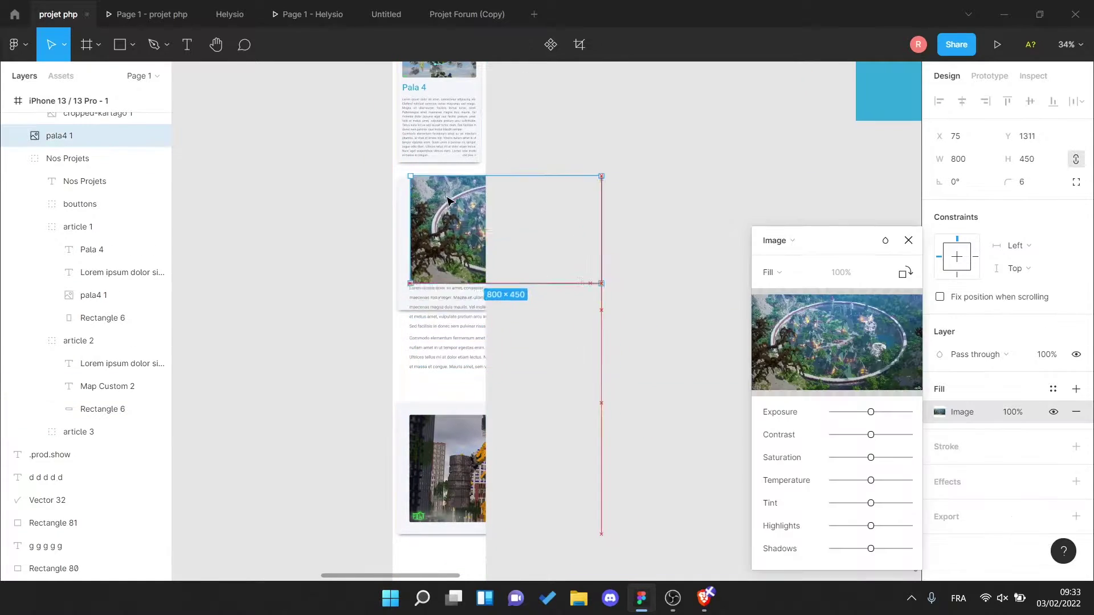
left_click(557, 329)
scroll(411, 390, "up", 5)
key("Escape")
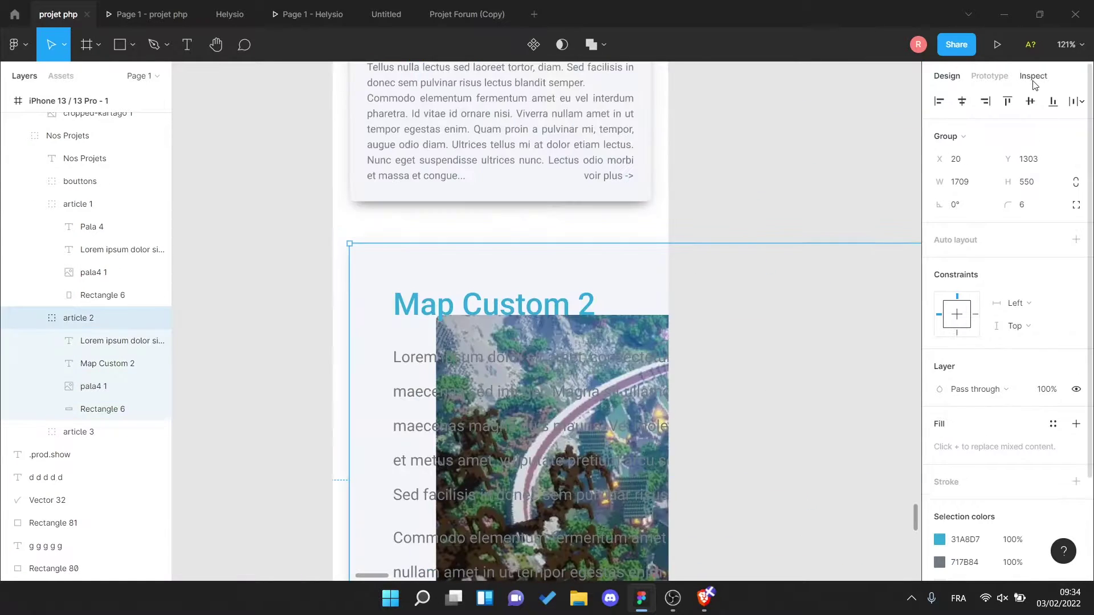
left_click(1033, 76)
scroll(558, 205, "down", 4)
left_click(559, 293)
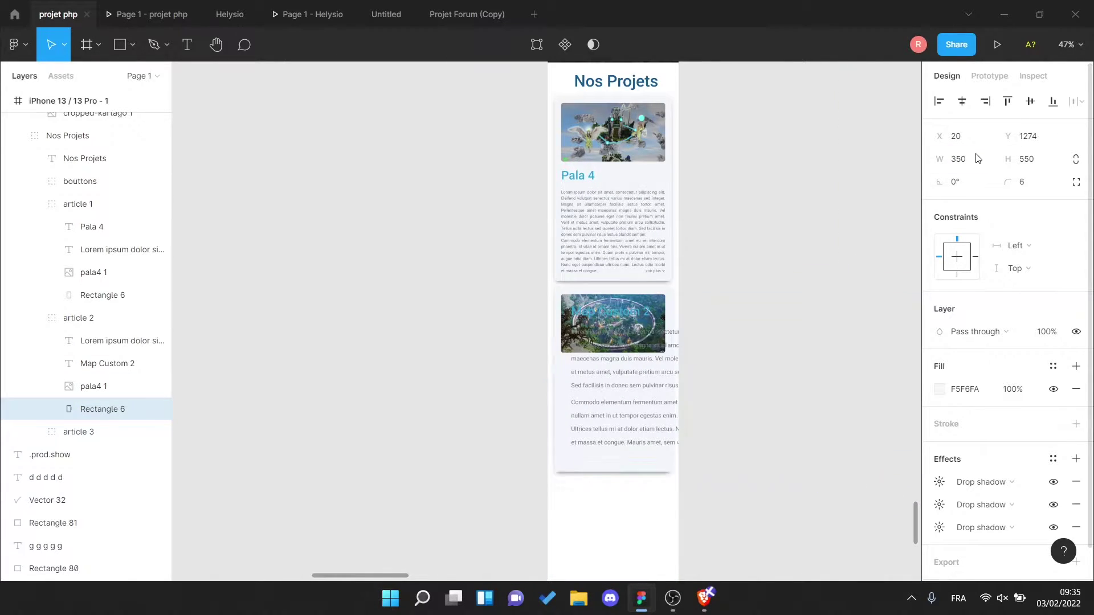
scroll(617, 456, "up", 5)
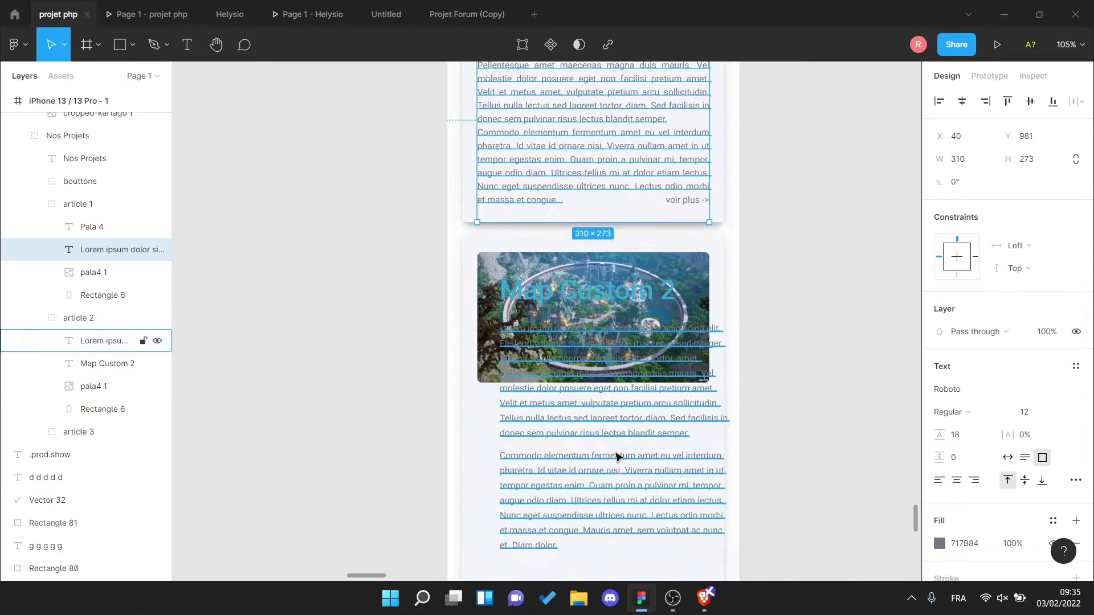
- Drag the Map Custom 2 title below its image and measure the gap in Inspect
left_click(617, 455)
left_click(577, 286)
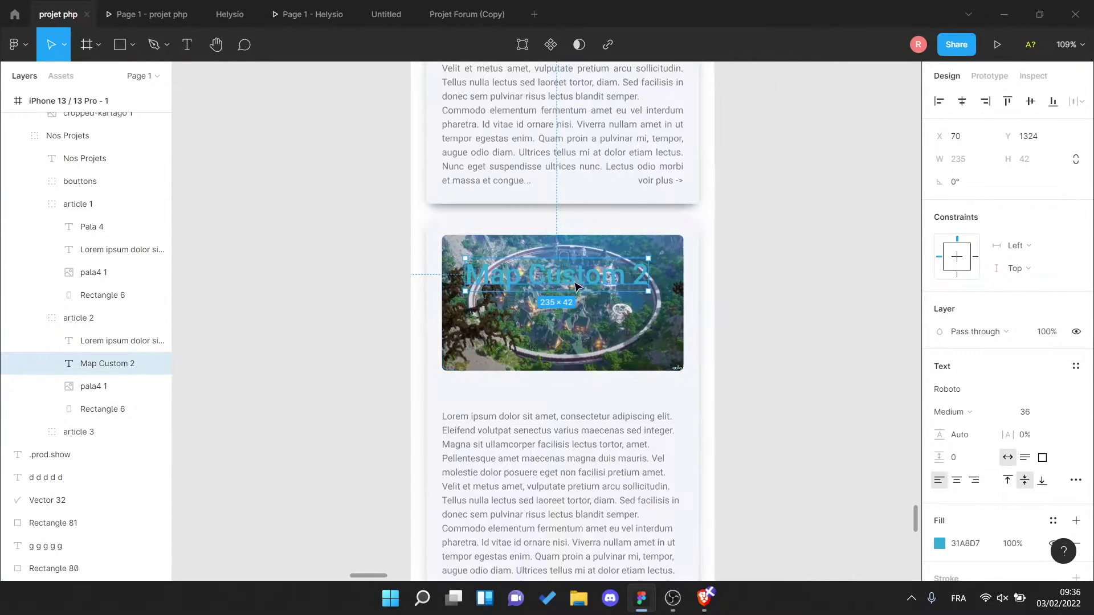
left_click_drag(576, 287, 615, 558)
left_click(713, 237)
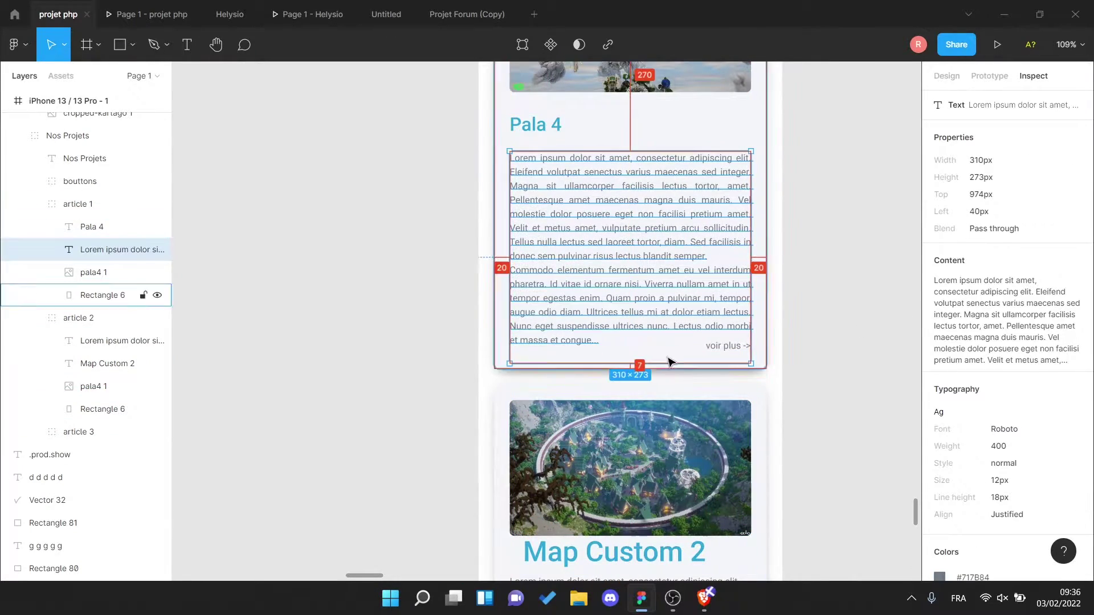
scroll(781, 293, "down", 5)
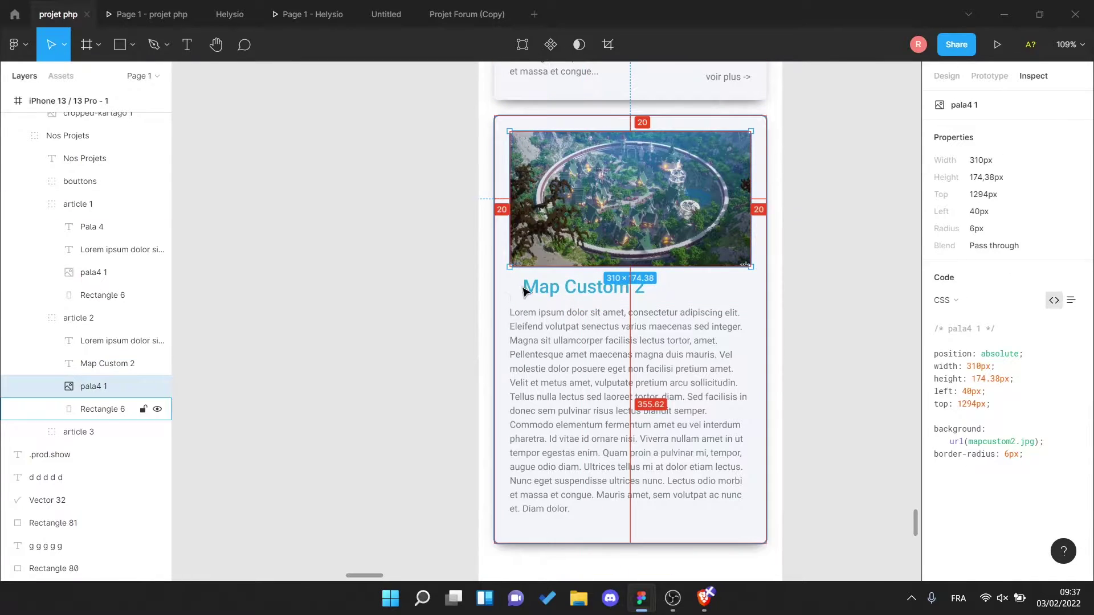
left_click(1033, 76)
left_click(122, 341)
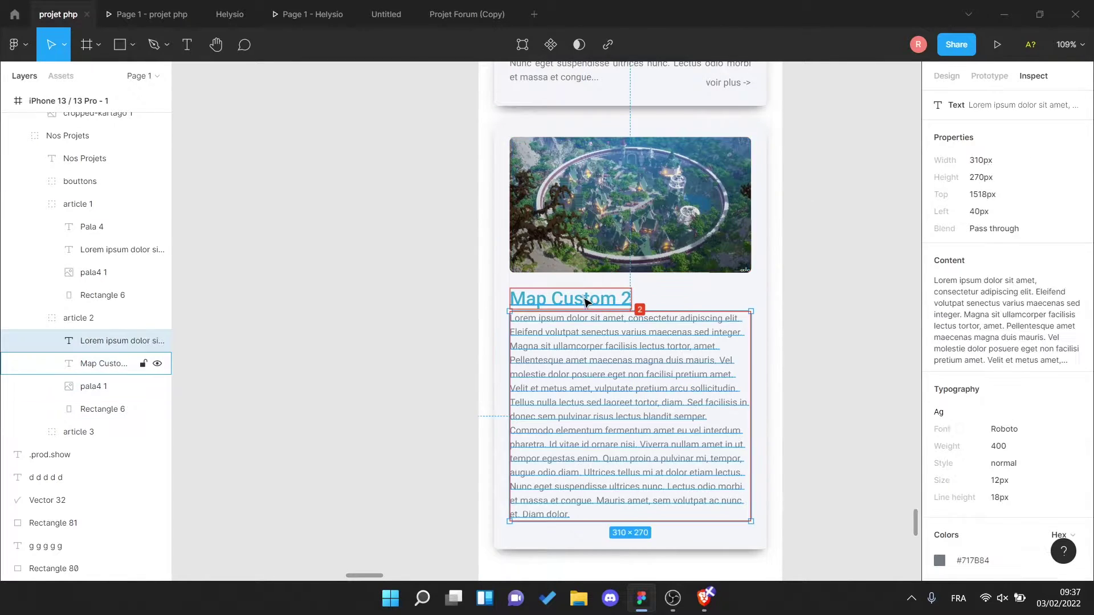
scroll(757, 268, "up", 5)
scroll(757, 268, "up", 5)
- Inspect the Nos Projets title and the second card's body-text spacing to the card bottom
left_click(637, 439)
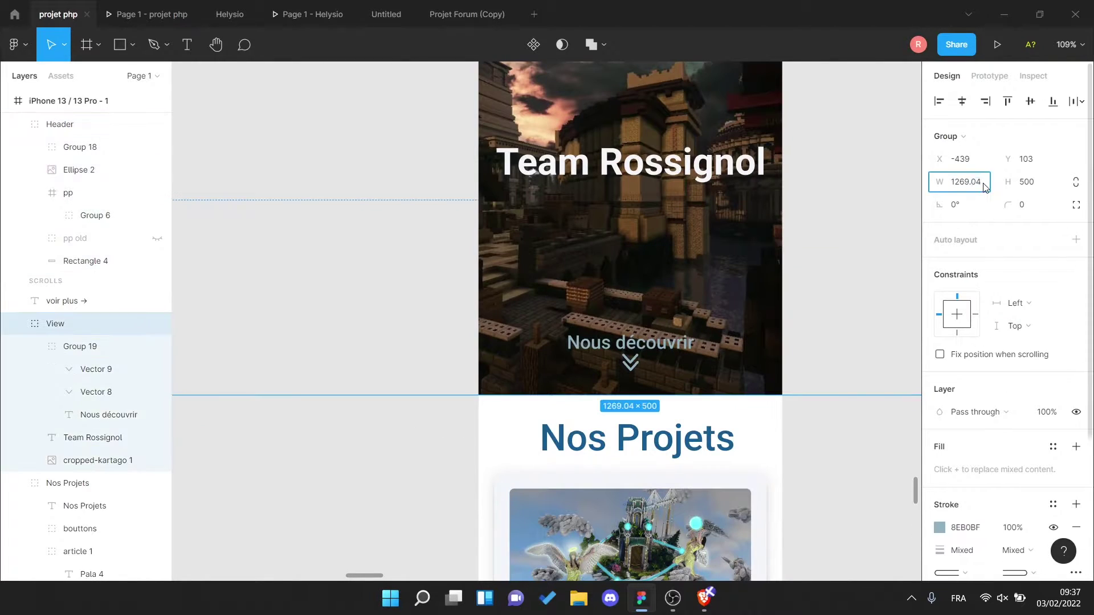
left_click(1029, 76)
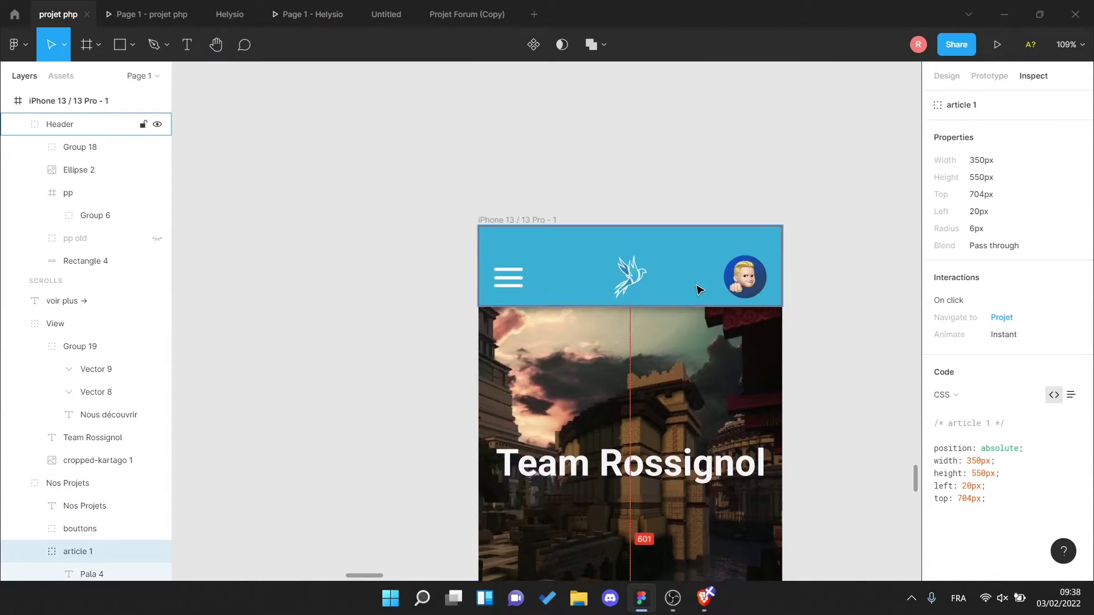
scroll(700, 290, "down", 10)
scroll(806, 442, "down", 5)
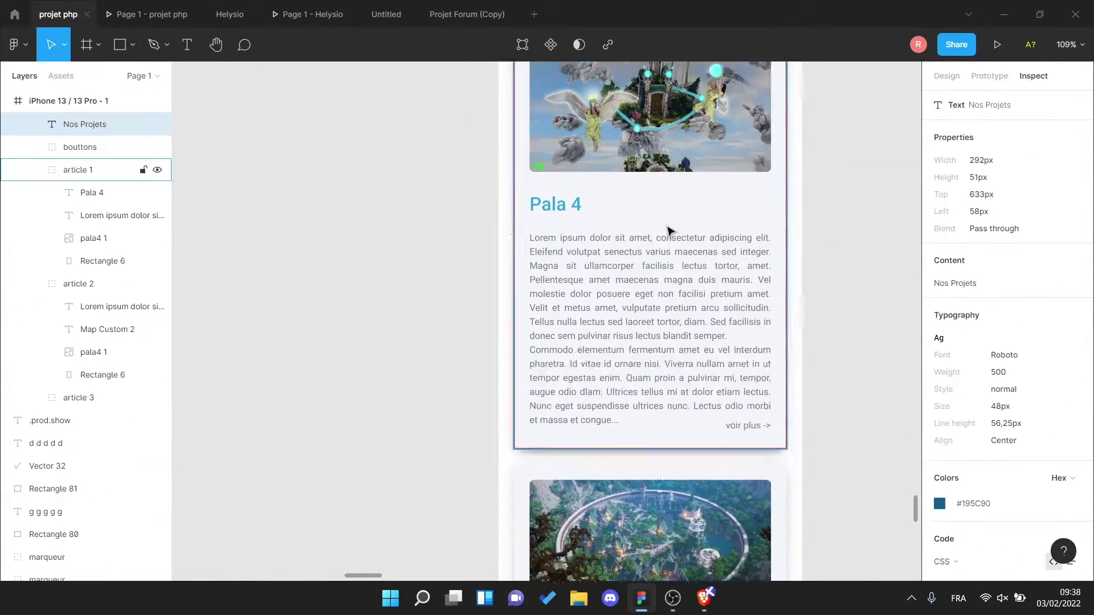
left_click(649, 319)
left_click(1033, 76)
left_click(122, 306)
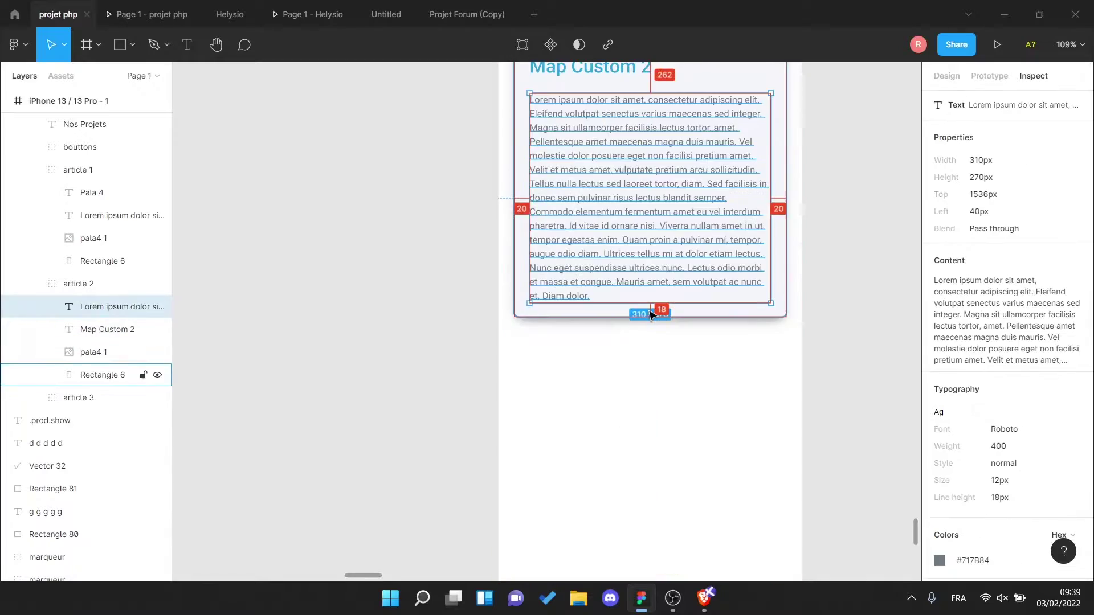
left_click(103, 374)
key("shift+2")
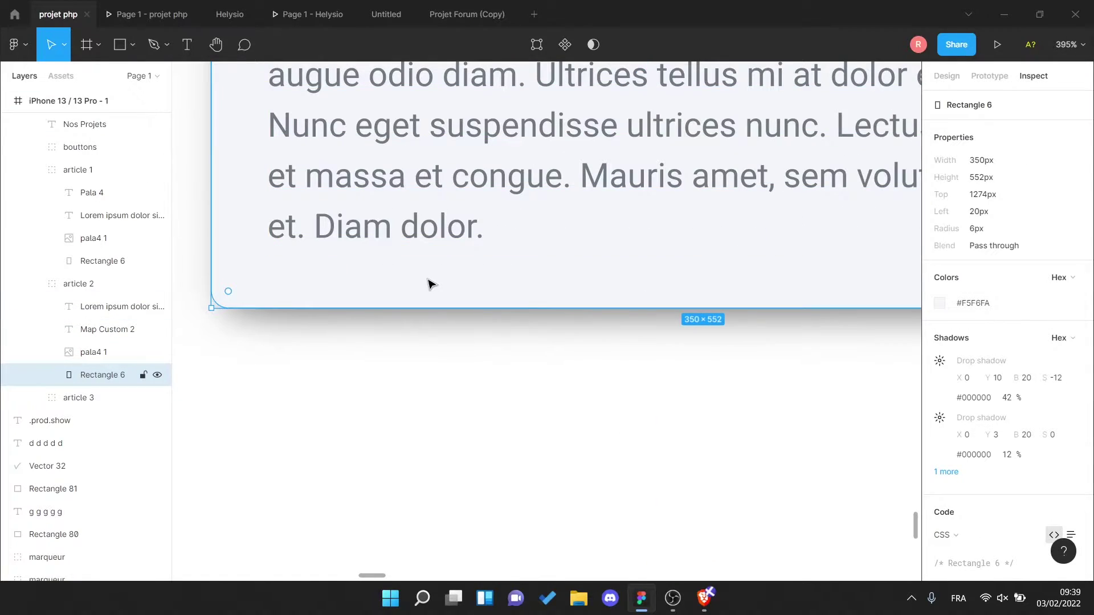
- Lengthen the Pala 4 body text box so its full text shows
scroll(430, 284, "down", 5)
left_click(564, 222)
left_click_drag(562, 226, 654, 392)
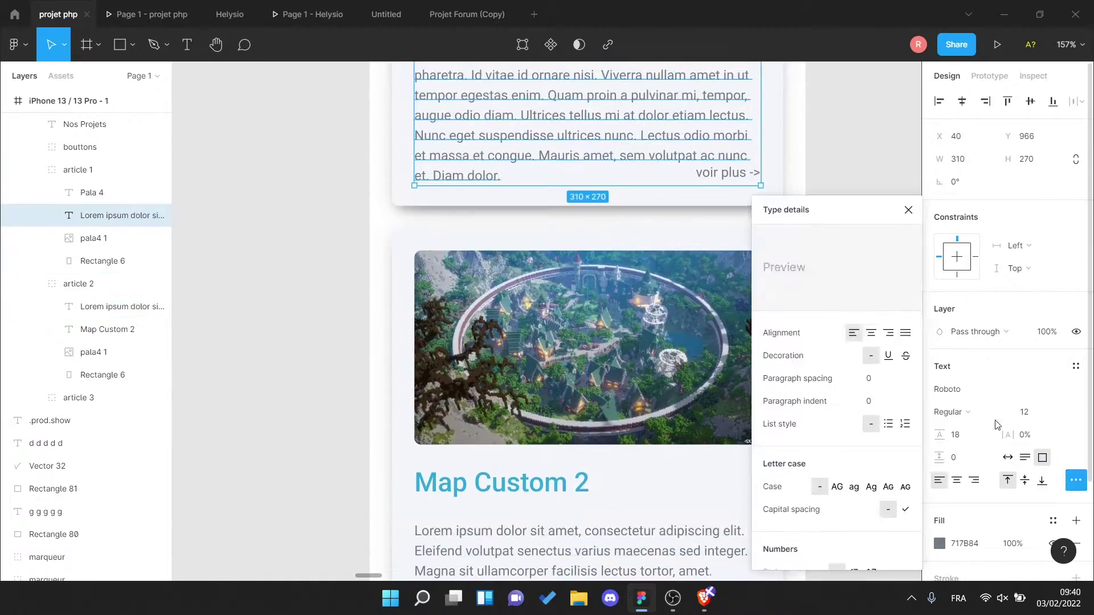
scroll(739, 418, "up", 5)
- Colour the first card's 'voir plus ->' link with the Nos Projets blue #195C90
left_click(739, 419)
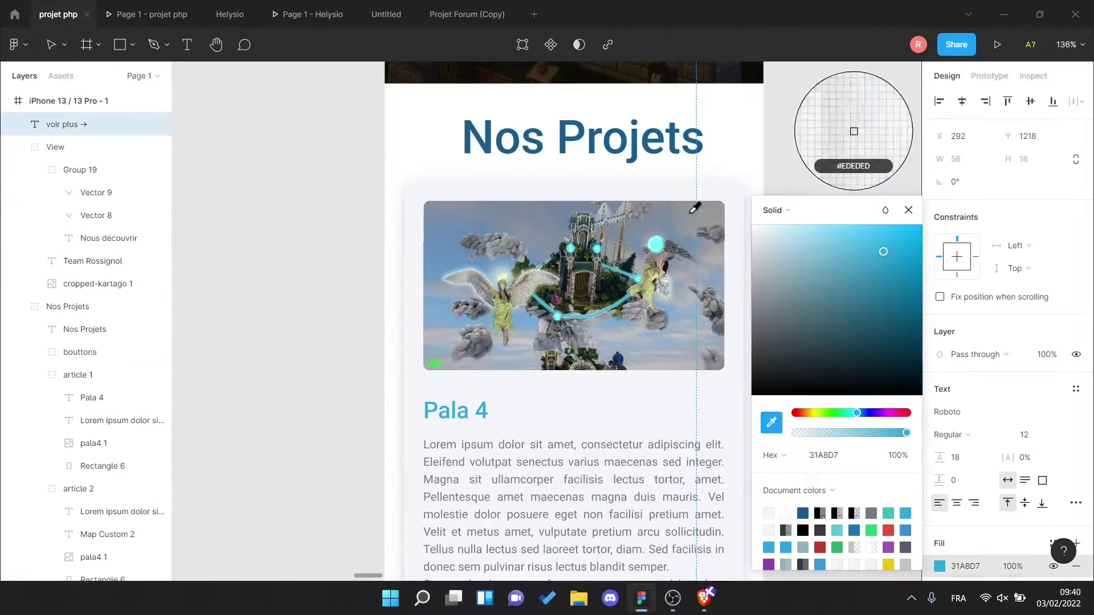
scroll(500, 384, "down", 2)
scroll(693, 443, "up", 4)
left_click(698, 152)
key("alt+0")
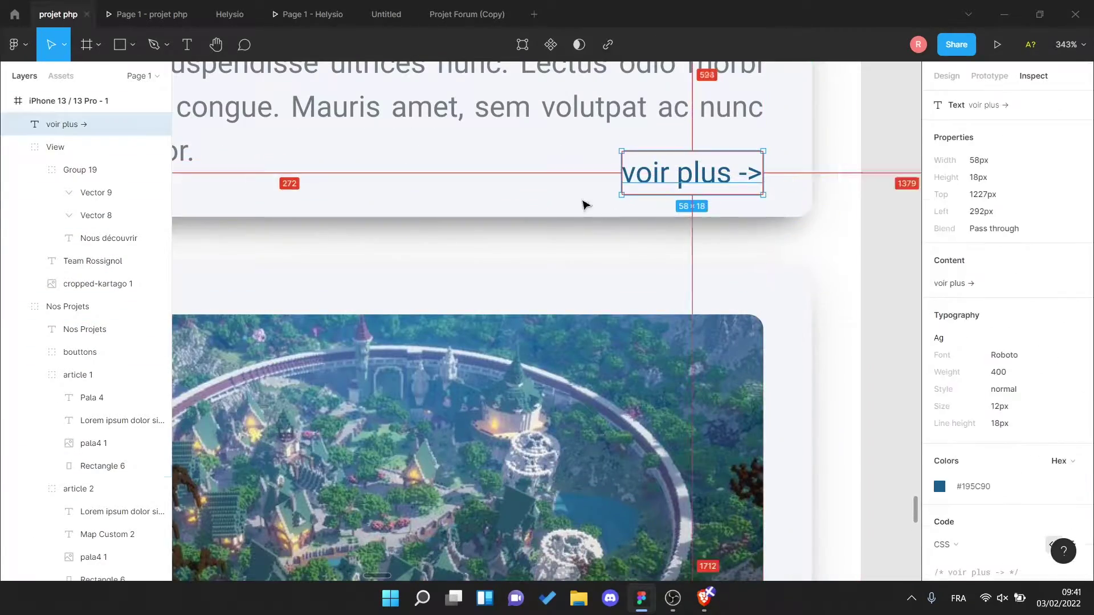
left_click(703, 217)
scroll(698, 218, "down", 3)
scroll(569, 285, "down", 5)
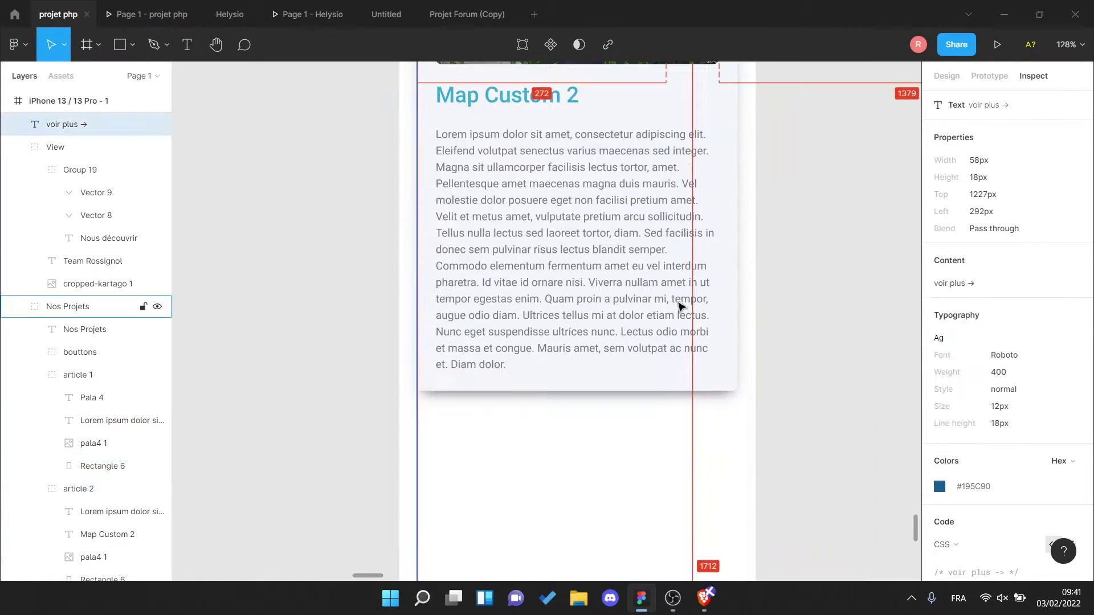
scroll(687, 316, "up", 3)
left_click(687, 316)
left_click(877, 161)
- Drag the 'voir plus ->' layer into article 1 and a copy into article 2
scroll(877, 161, "down", 3)
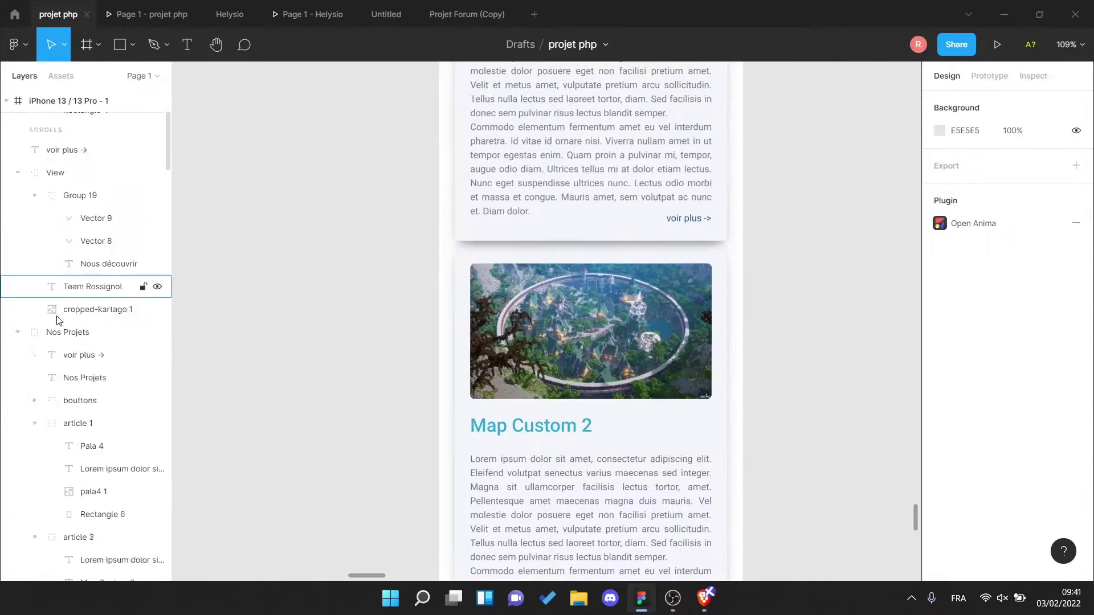
scroll(812, 290, "down", 2)
scroll(597, 278, "up", 2)
scroll(597, 278, "down", 2)
scroll(608, 283, "up", 3)
left_click(716, 336)
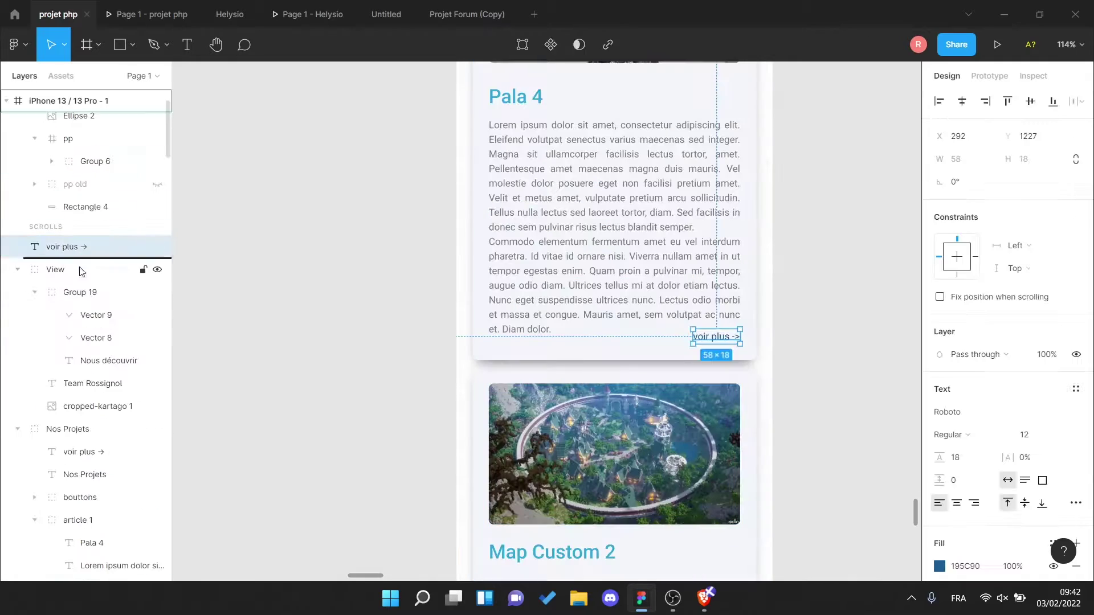
left_click_drag(84, 388, 80, 441)
scroll(388, 377, "up", 5)
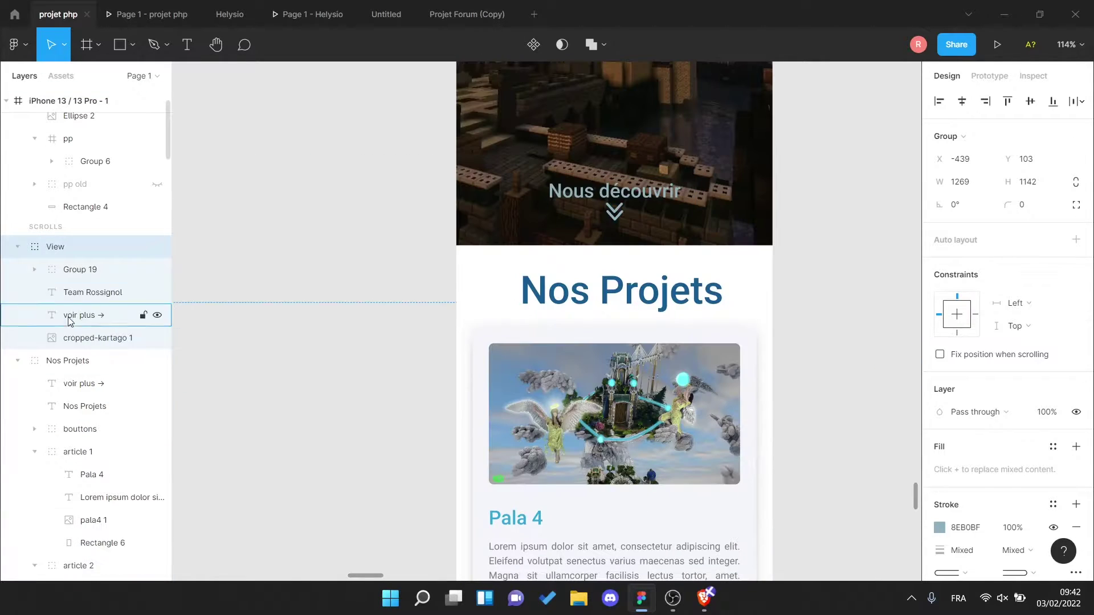
left_click_drag(101, 238, 106, 390)
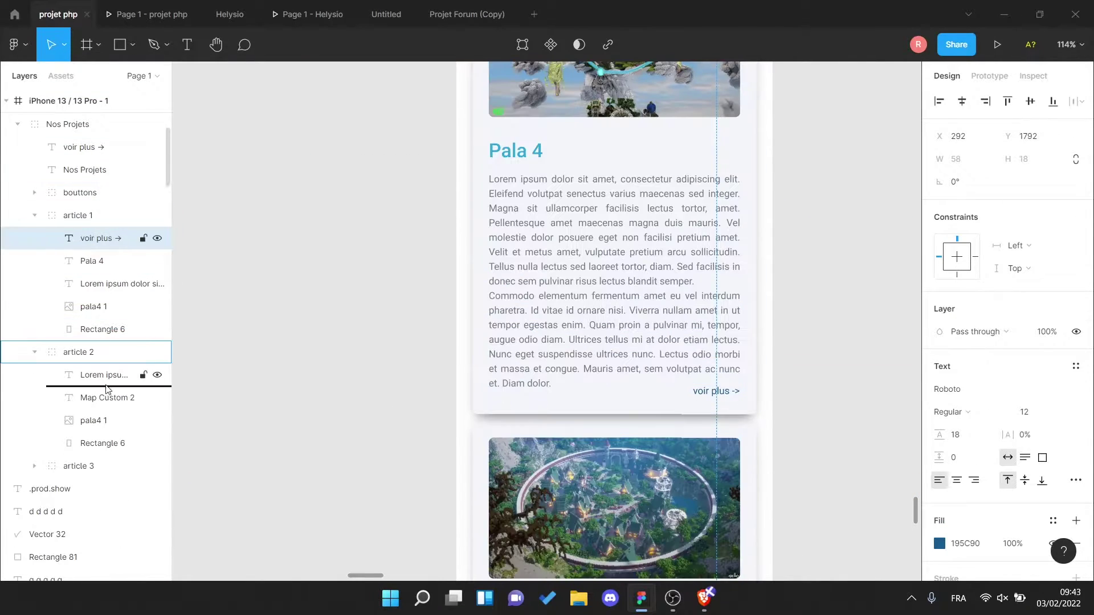
scroll(659, 244, "down", 5)
scroll(598, 228, "down", 5)
- Select the third article's image to fit it to the 310-wide card
left_click(598, 147)
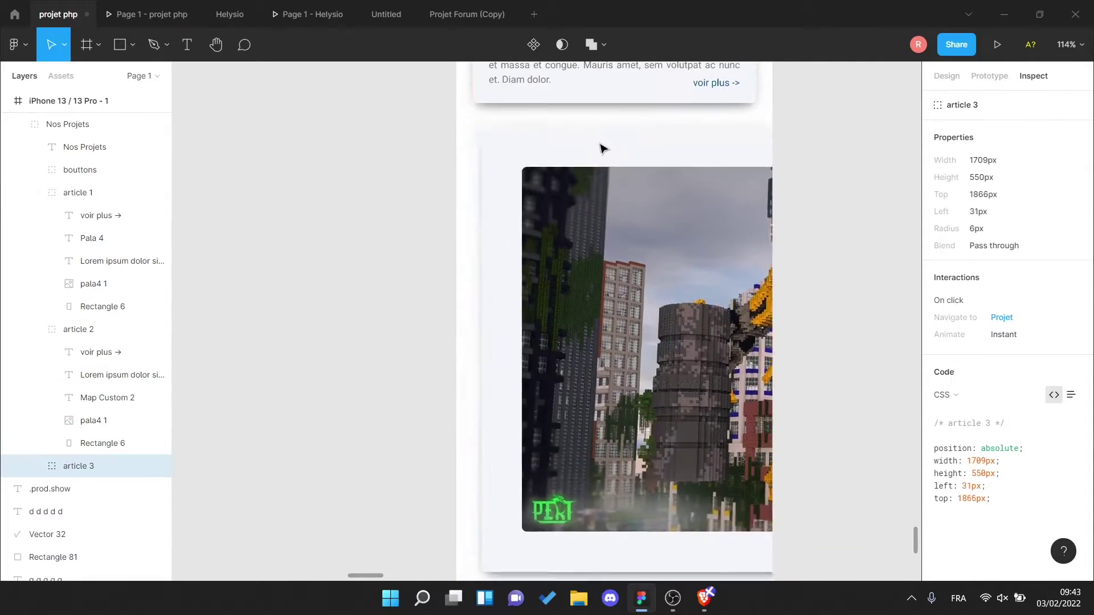
double_click(598, 228)
scroll(642, 420, "down", 3)
key("alt+0")
scroll(626, 342, "down", 3)
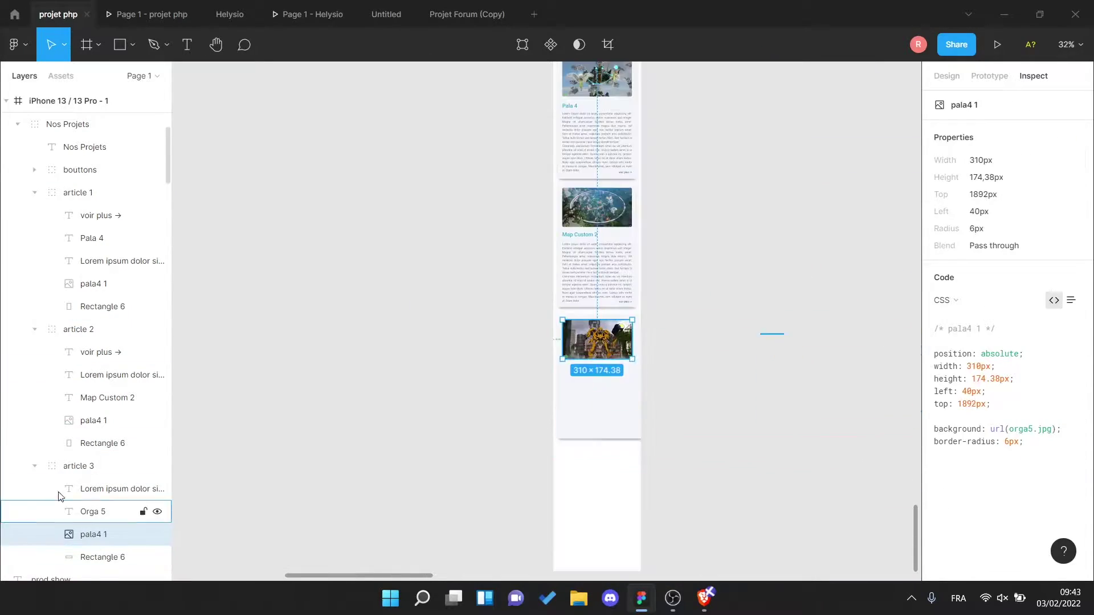
- Paste the second card's Lorem body text into article 3 and select the Orga 5 title
left_click(598, 306)
key("ctrl+v")
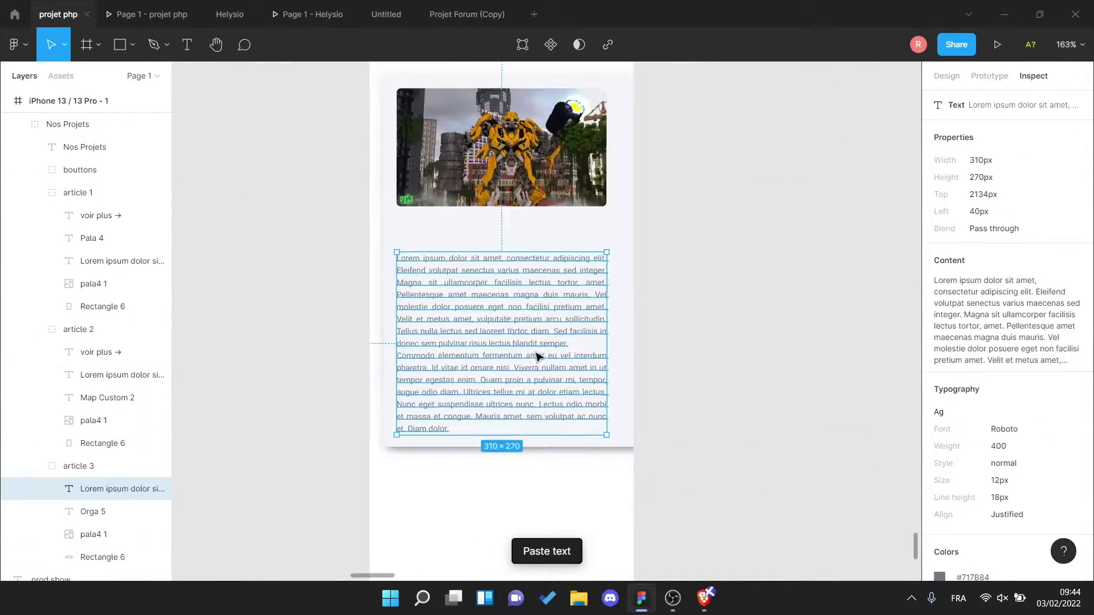
scroll(515, 324, "down", 5)
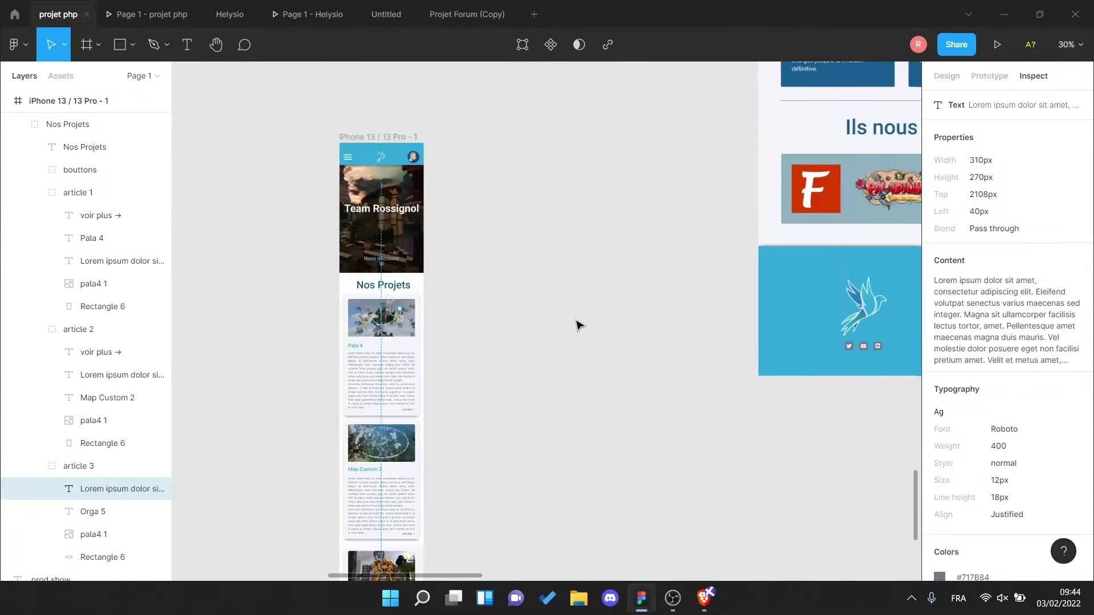
scroll(503, 409, "down", 5)
key("shift+2")
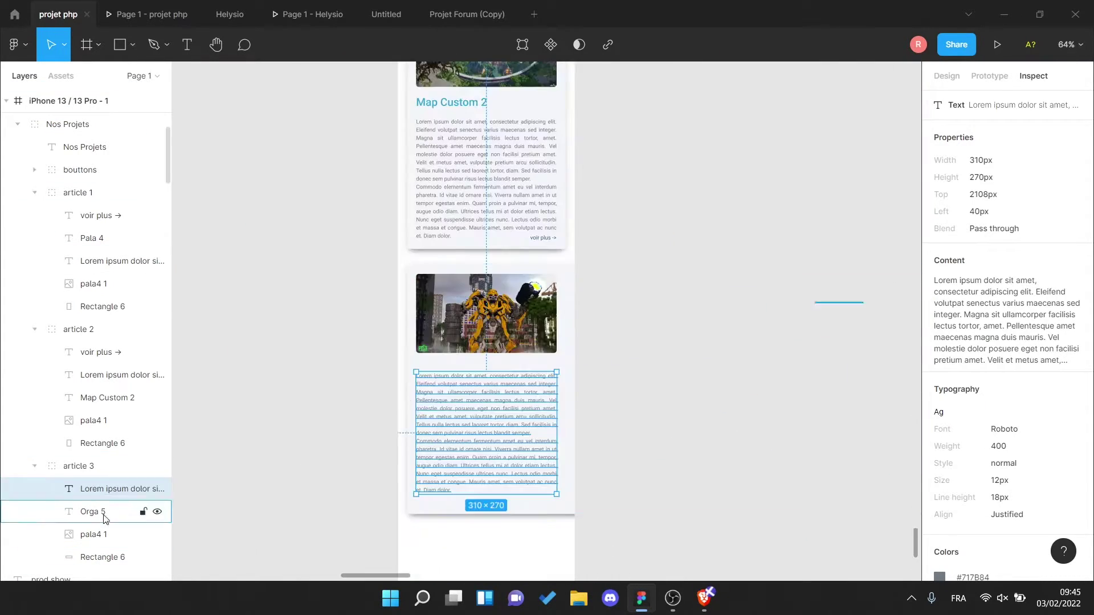
left_click(105, 512)
scroll(671, 501, "down", 5)
scroll(555, 402, "up", 2)
key("ctrl+z")
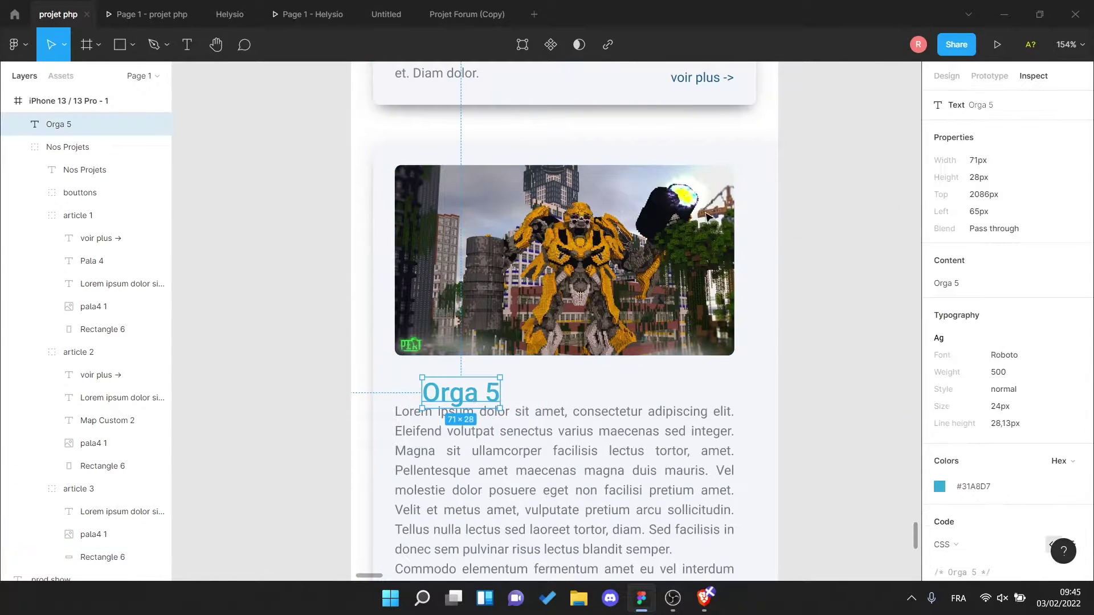
key("ctrl+z")
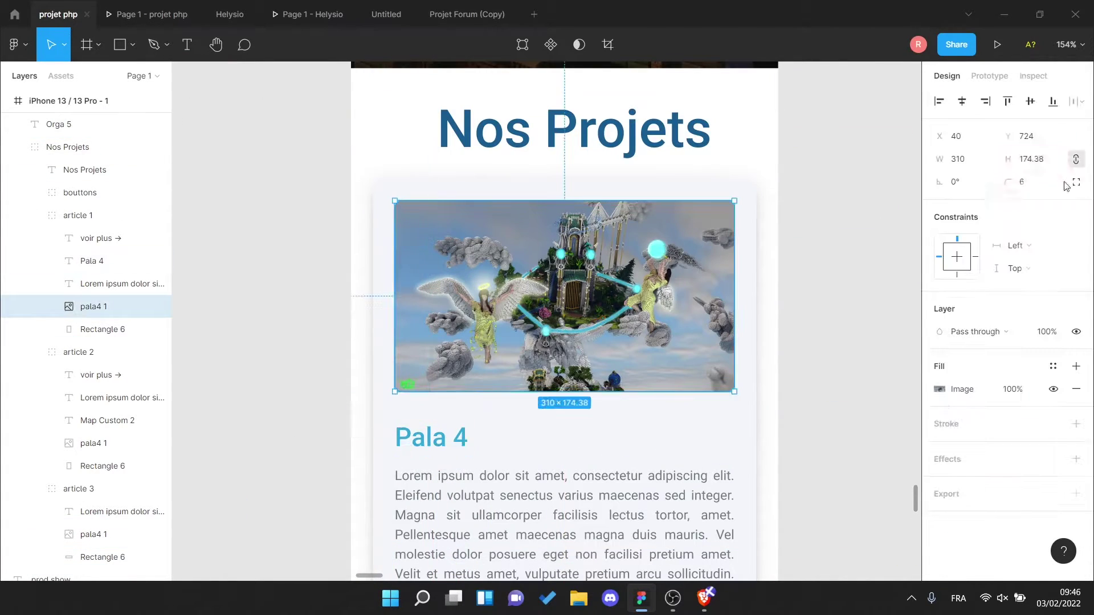
key("ctrl+z")
key("ctrl+z")
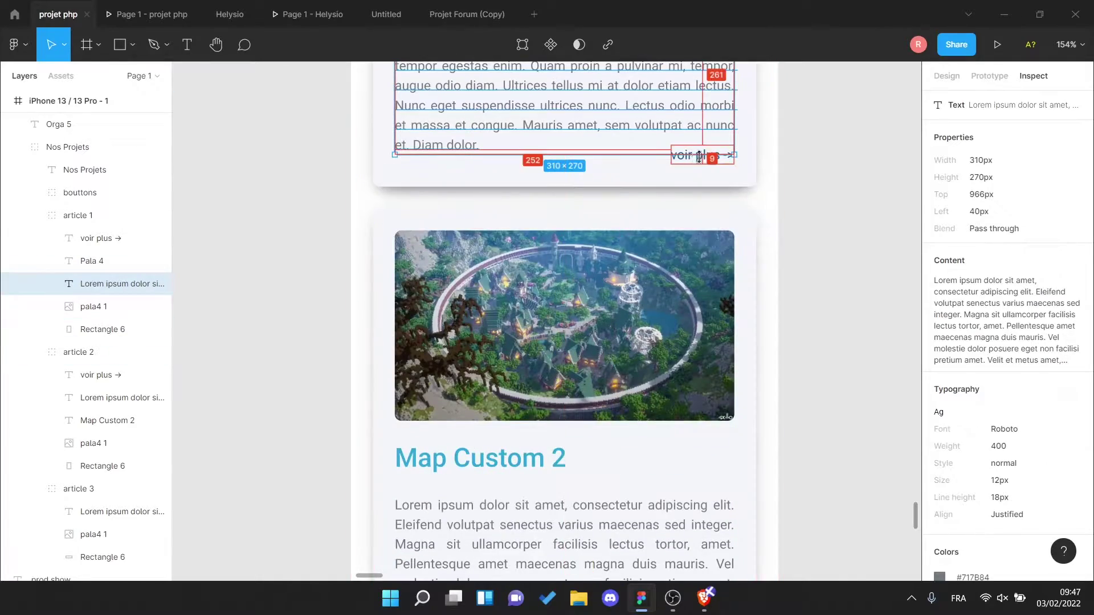
key("ctrl+z")
key("ctrl+z")
key("ctrl+z")
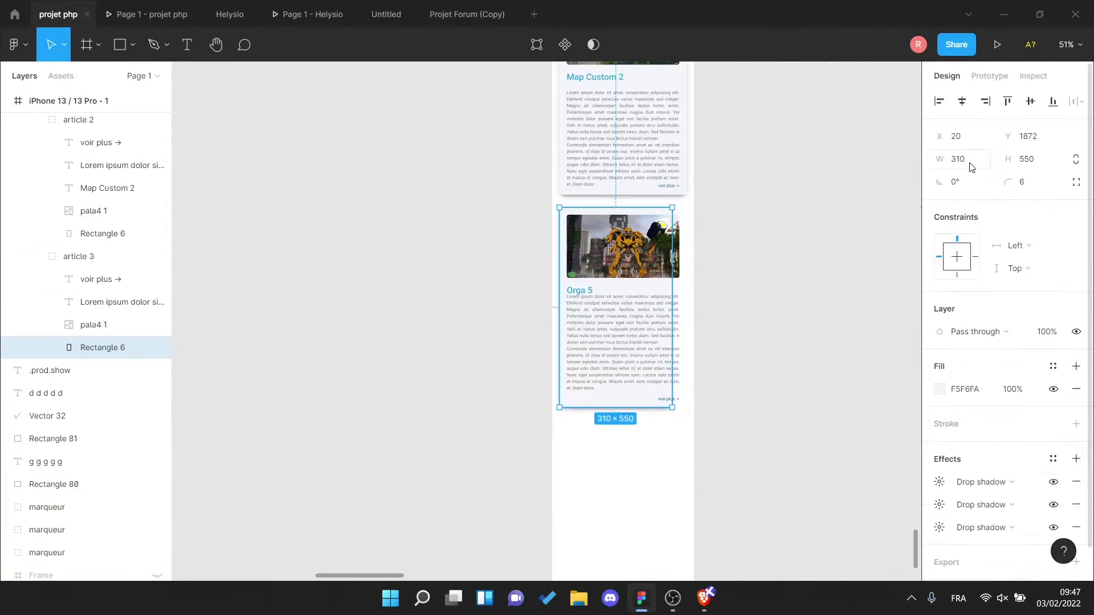
key("ctrl+z")
key("ctrl+z")
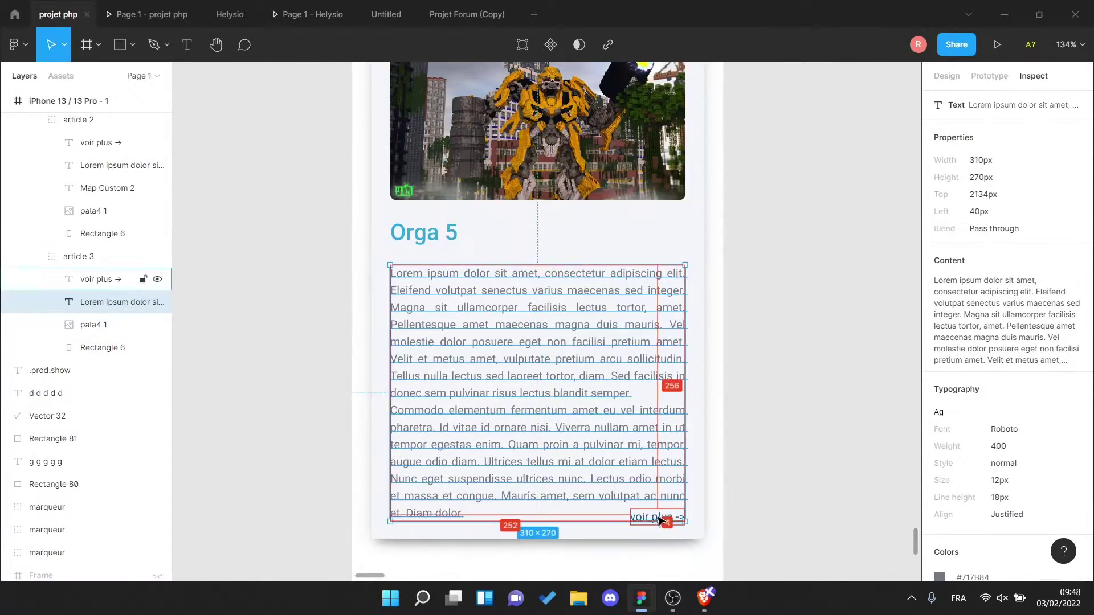
key("ctrl+z")
key("ctrl+z")
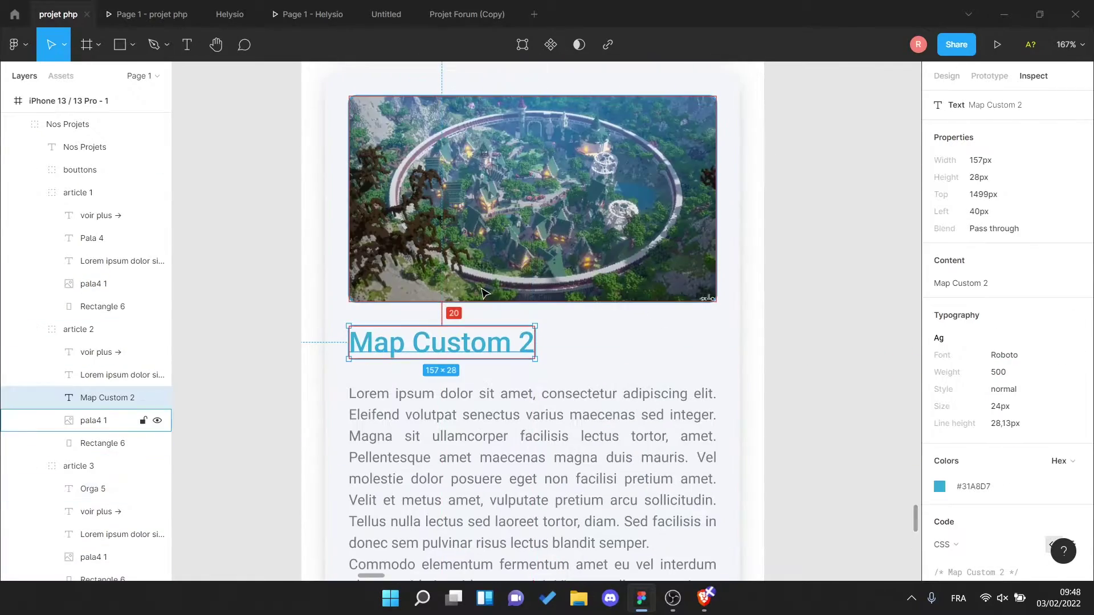
key("ctrl+z")
key("ctrl+z")
key("ctrl+z")
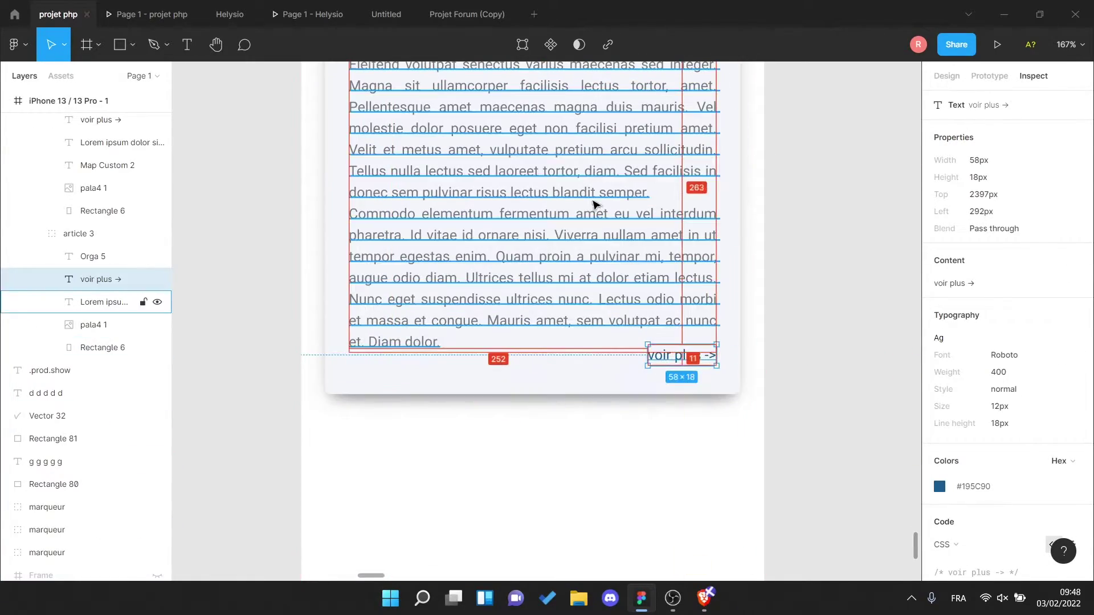
key("ctrl+z")
key("ctrl+z")
key("ctrl+z")
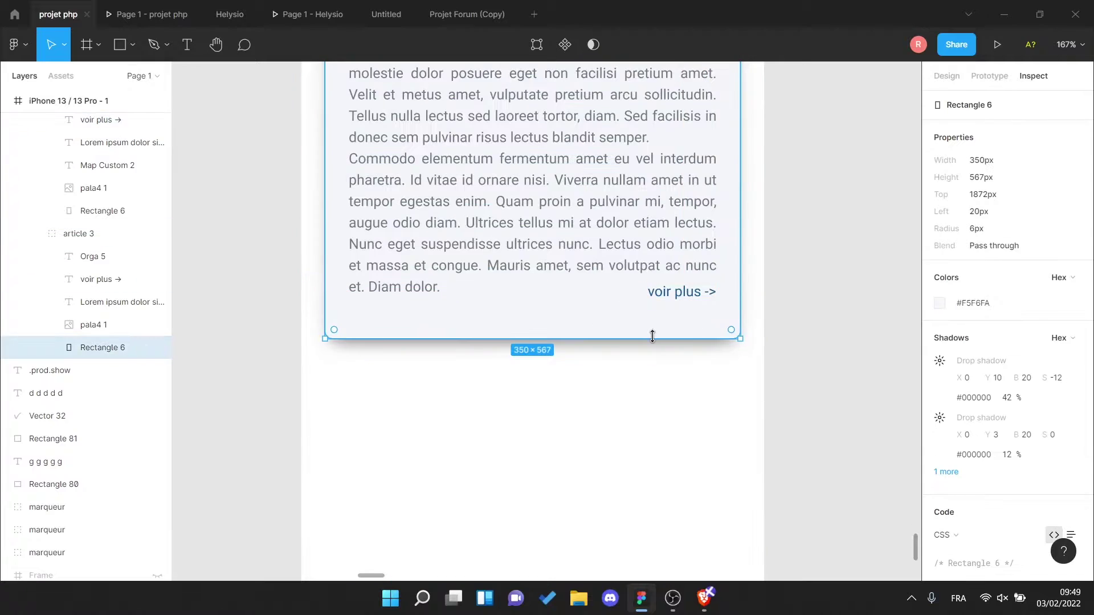
key("ctrl+z")
key("ctrl+z")
key("ctrl+z")
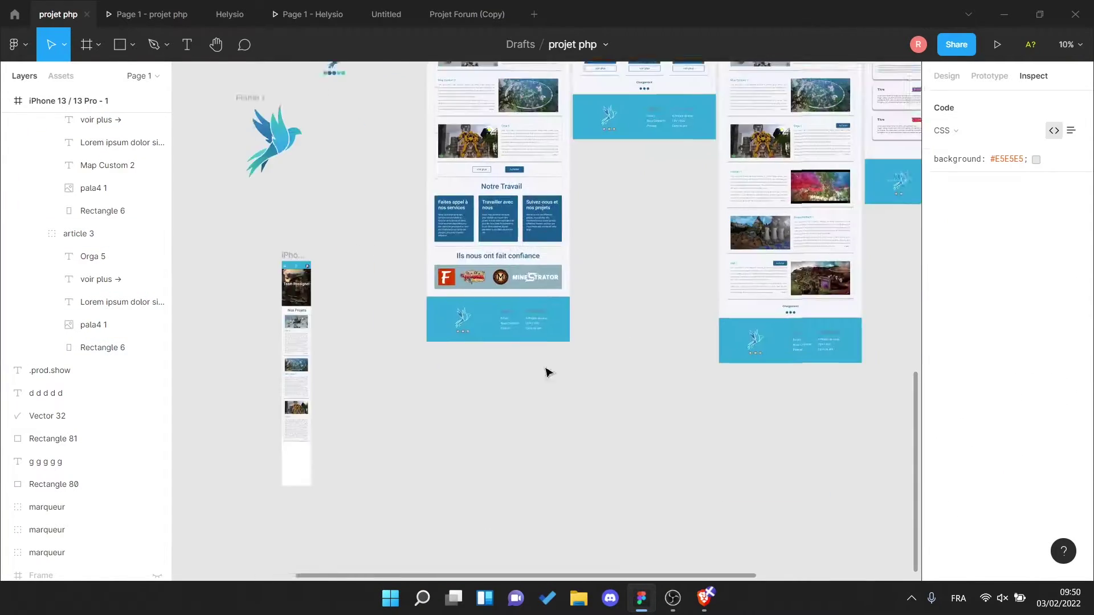
key("ctrl+z")
- Undo the squished buttons back to the standalone Voir Plus and Acheter buttons
key("ctrl+z")
key("ctrl+z")
key("ctrl+z")
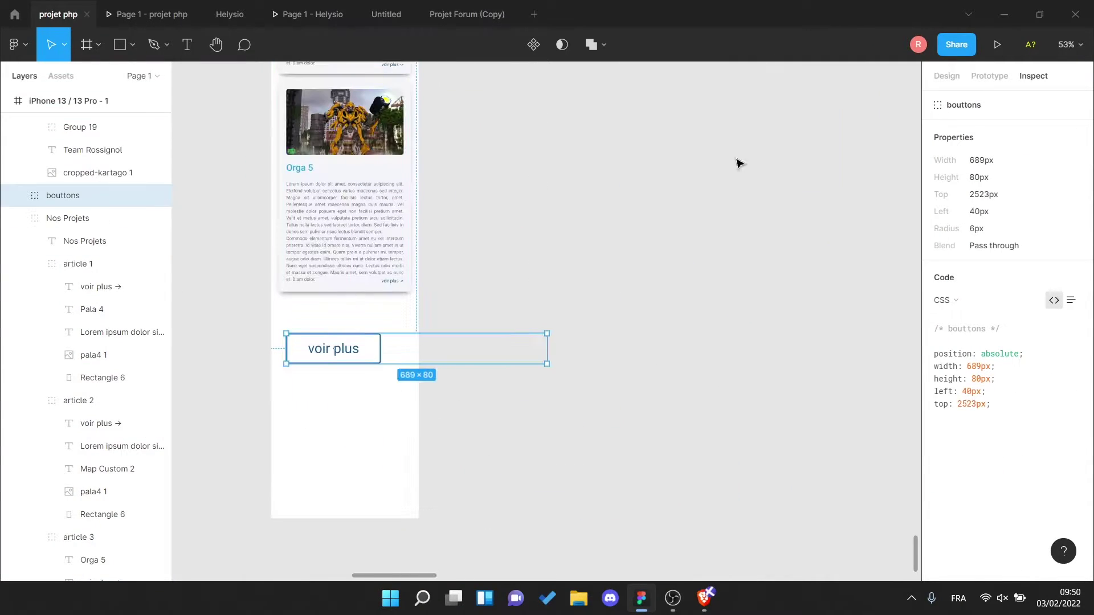
key("ctrl+z")
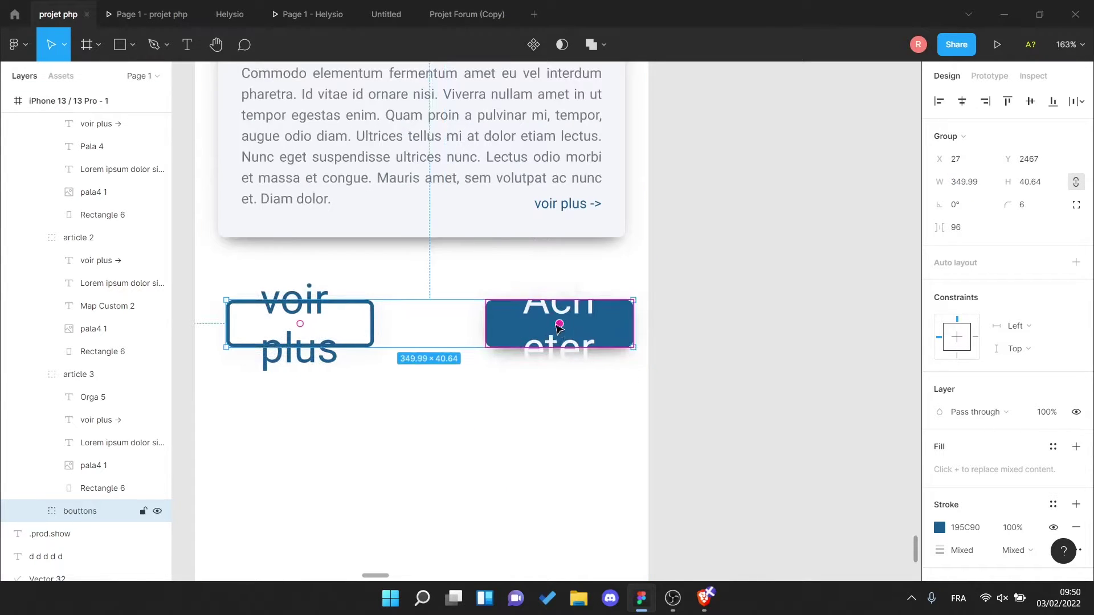
key("ctrl+z")
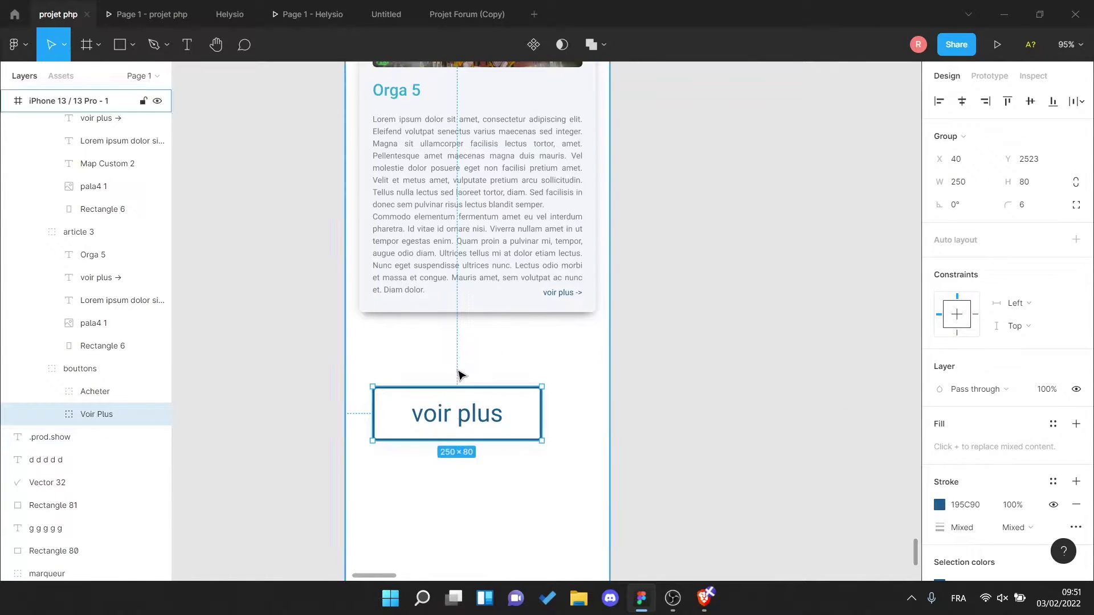
key("ctrl+z")
key("ctrl+z")
key("ctrl+z")
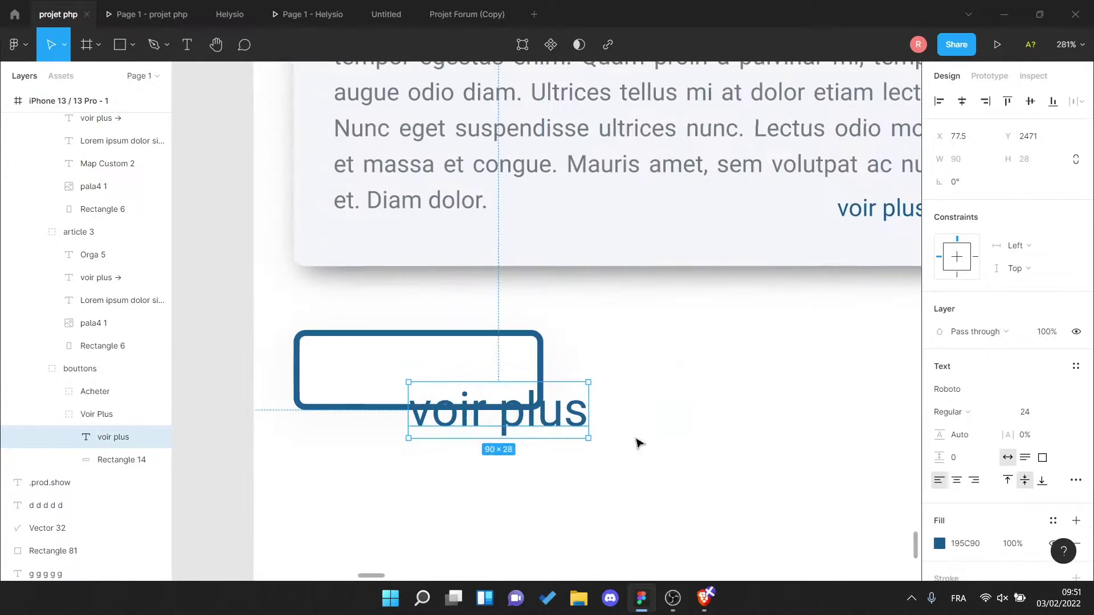
key("ctrl+z")
key("ctrl+z")
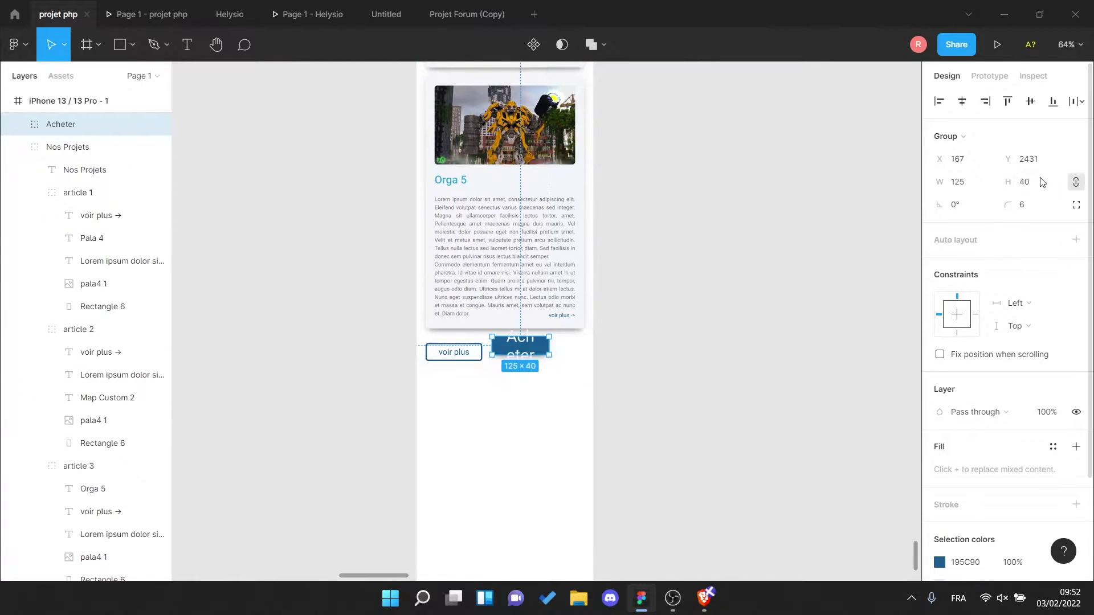
key("ctrl+z")
- Move the Acheter button into the bouttons group beside voir plus and fit its label
left_click_drag(108, 596, 103, 565)
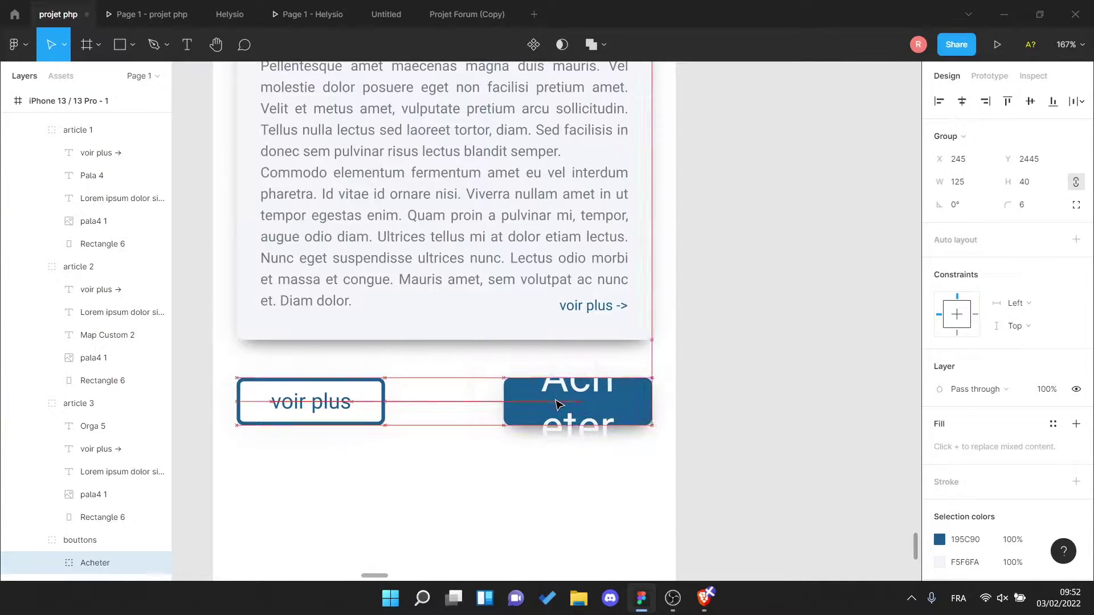
key("ctrl+z")
key("ctrl+z")
left_click(741, 383)
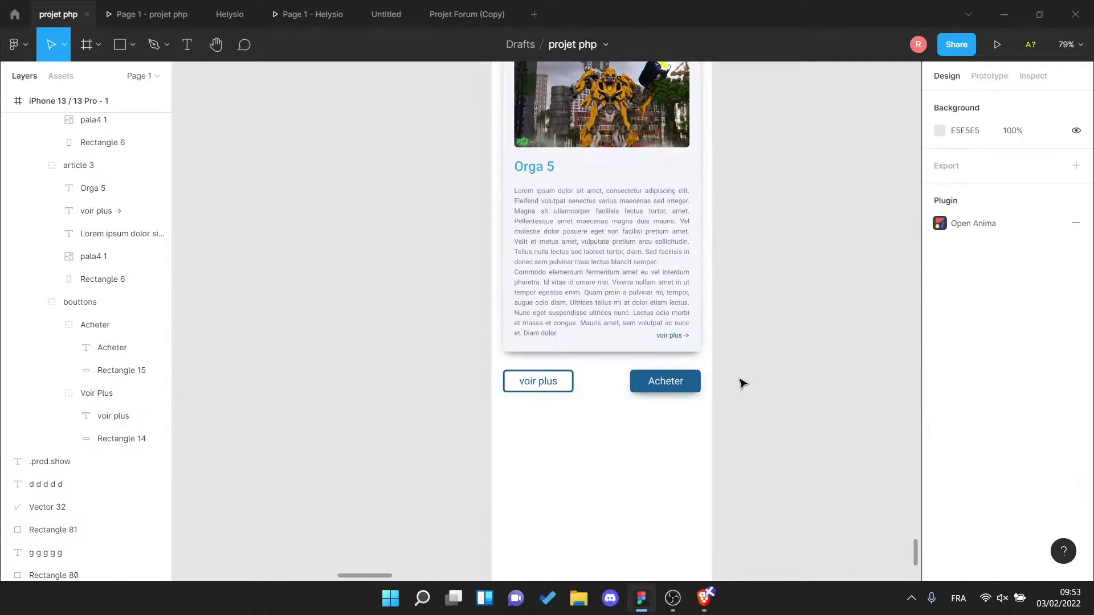
scroll(591, 347, "up", 5)
left_click(518, 425)
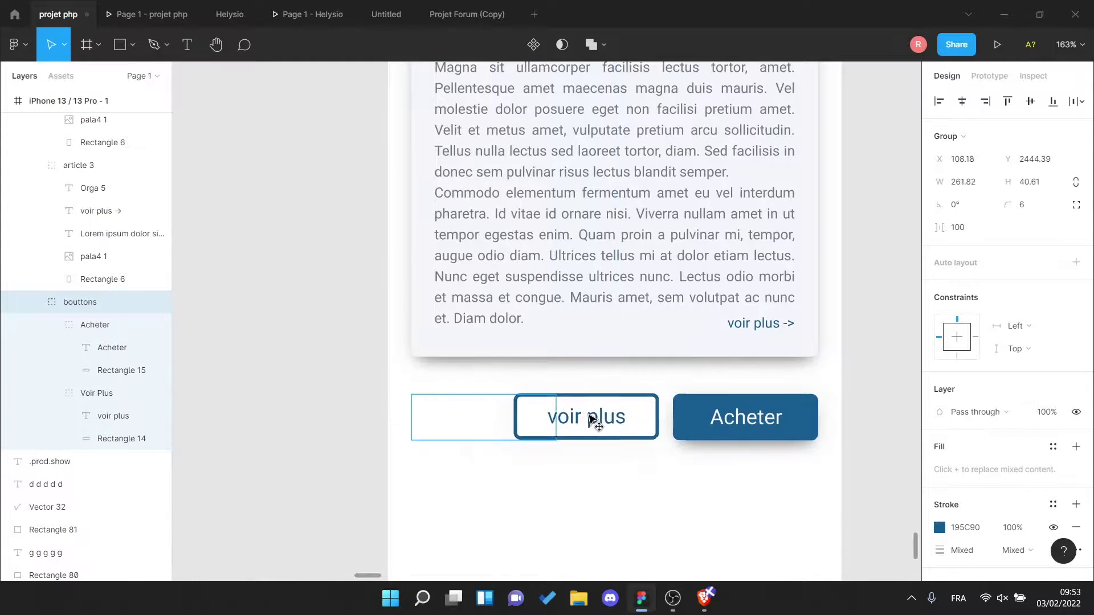
left_click(80, 324)
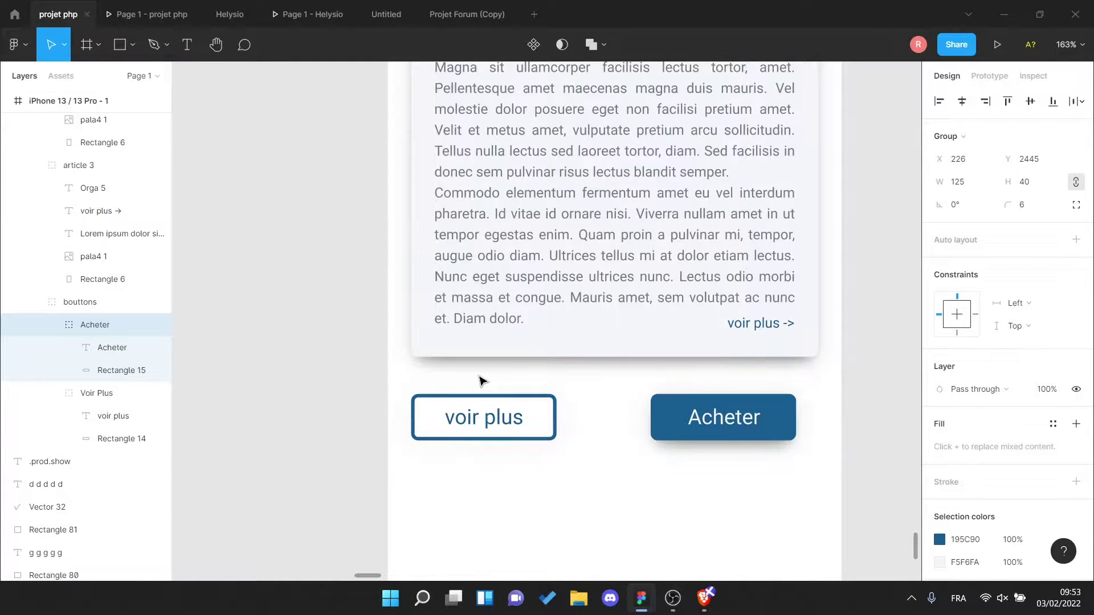
key("Escape")
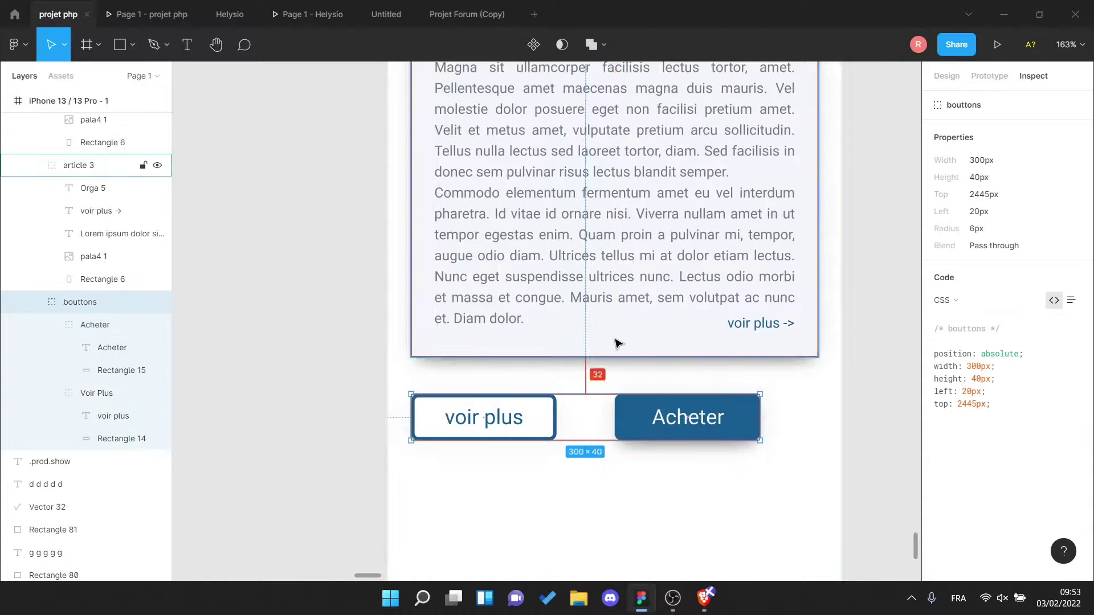
- Move the Notre Travail section into the iPhone 13 frame, below the buttons
left_click(875, 328)
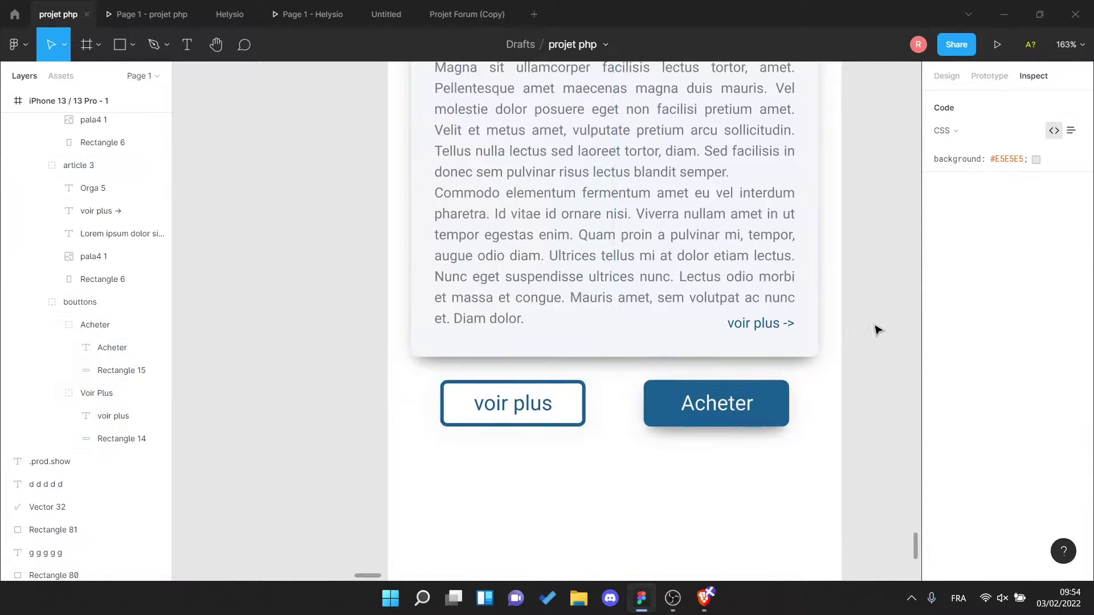
scroll(575, 227, "down", 10)
scroll(489, 273, "down", 3)
left_click(547, 288)
left_click(642, 314)
scroll(642, 314, "up", 5)
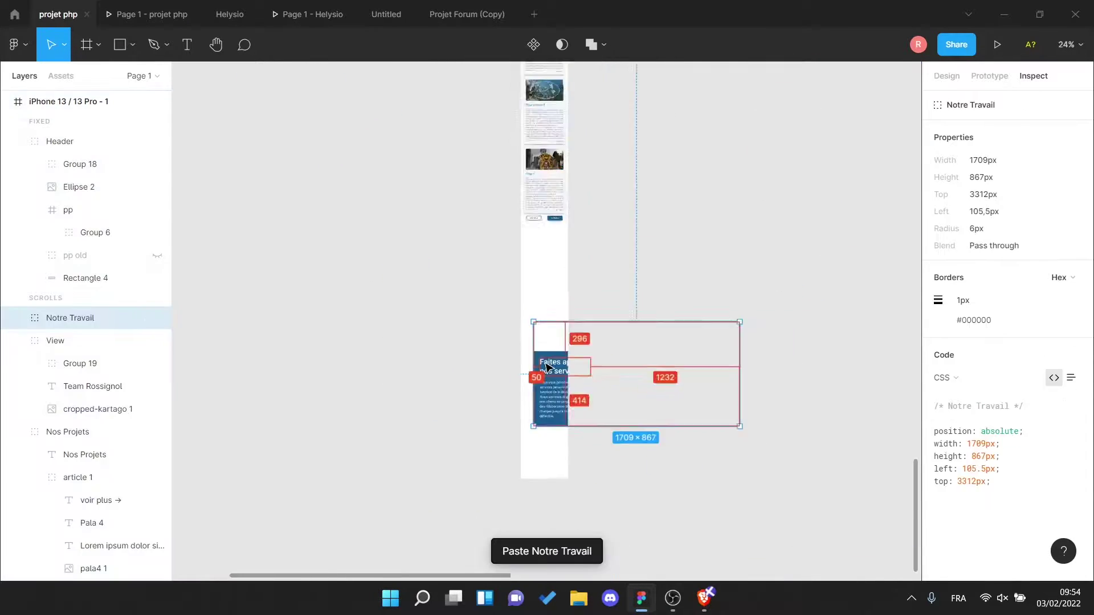
left_click_drag(57, 315, 71, 414)
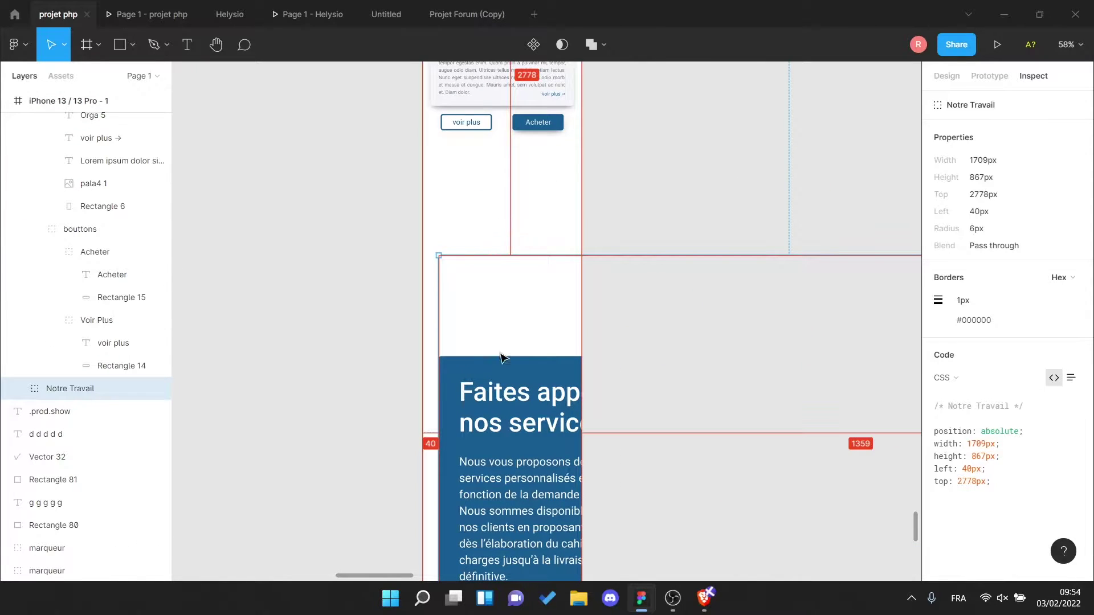
left_click_drag(501, 358, 490, 289)
- Set the Notre Travail heading to font size 48 and narrow its box to 312 wide
left_click(23, 388)
left_click(88, 434)
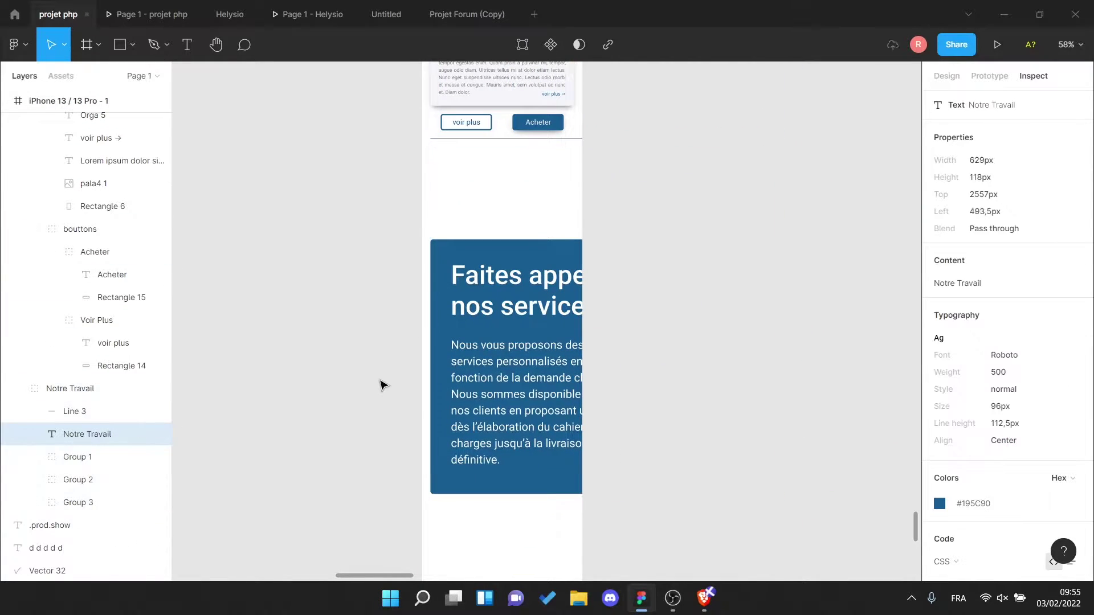
scroll(473, 201, "down", 3)
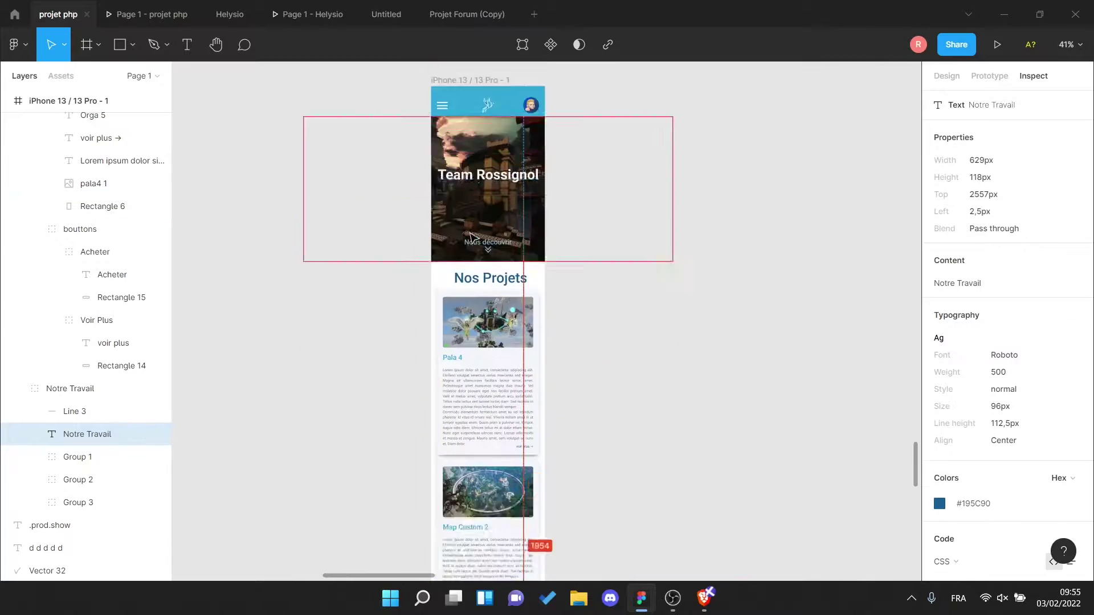
left_click(947, 75)
left_click(1031, 412)
left_click(1055, 371)
left_click_drag(578, 494, 525, 501)
scroll(526, 399, "up", 5)
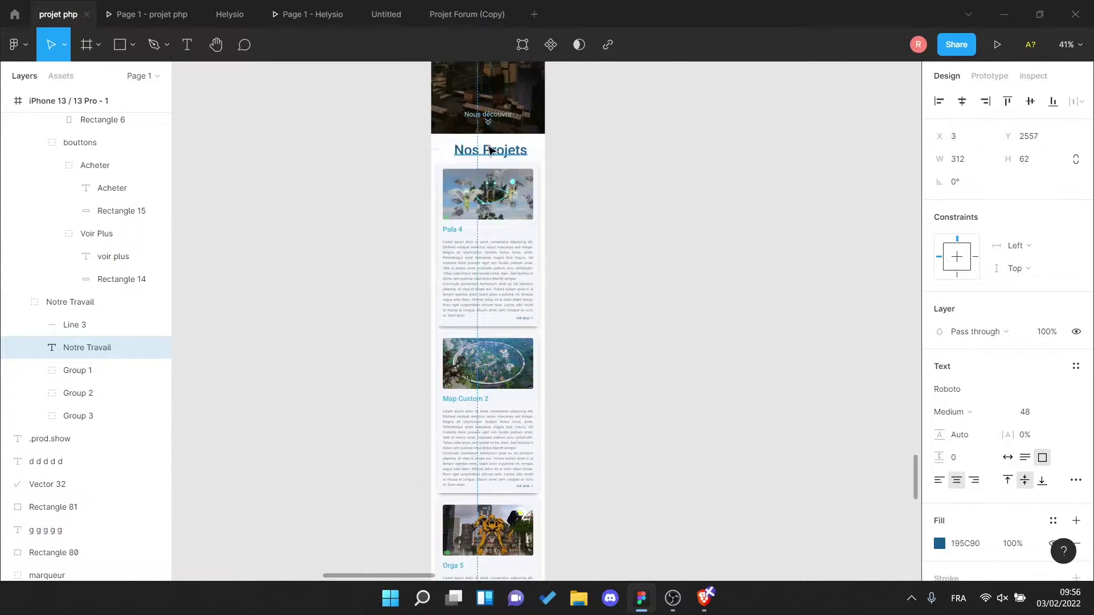
- Nudge the first service card up beneath the Notre Travail heading
left_click(489, 151)
scroll(500, 235, "up", 3)
scroll(491, 231, "up", 3)
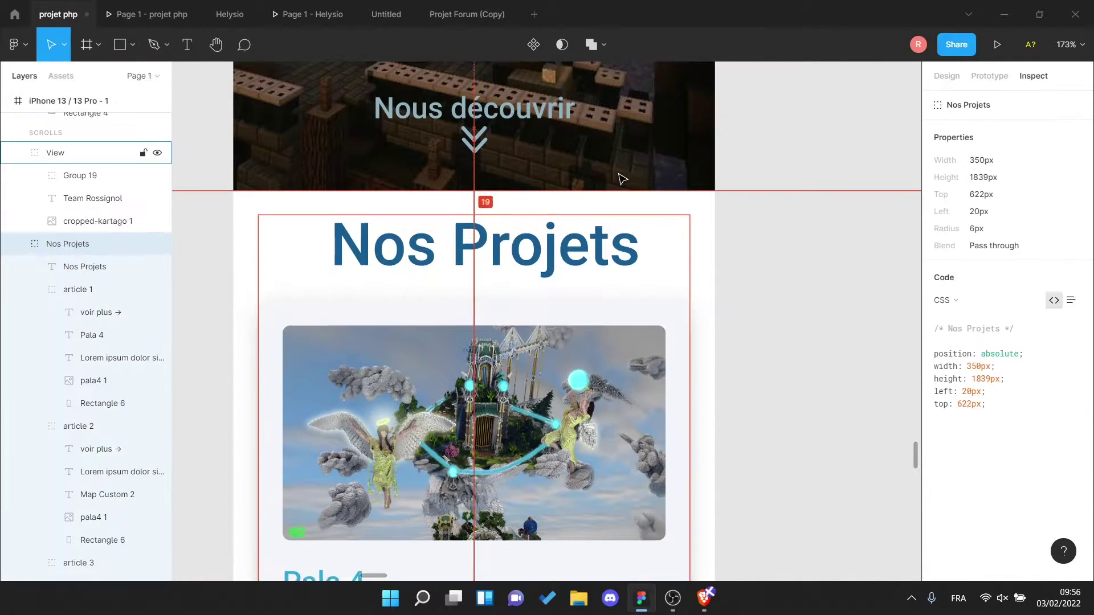
scroll(620, 176, "down", 5)
scroll(708, 298, "down", 5)
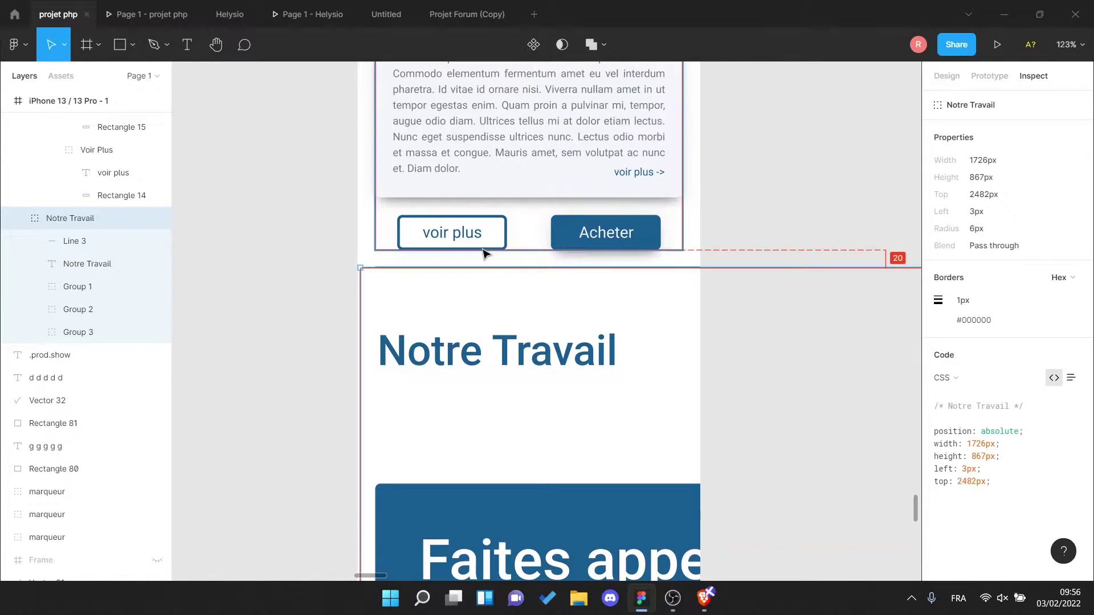
left_click(530, 321)
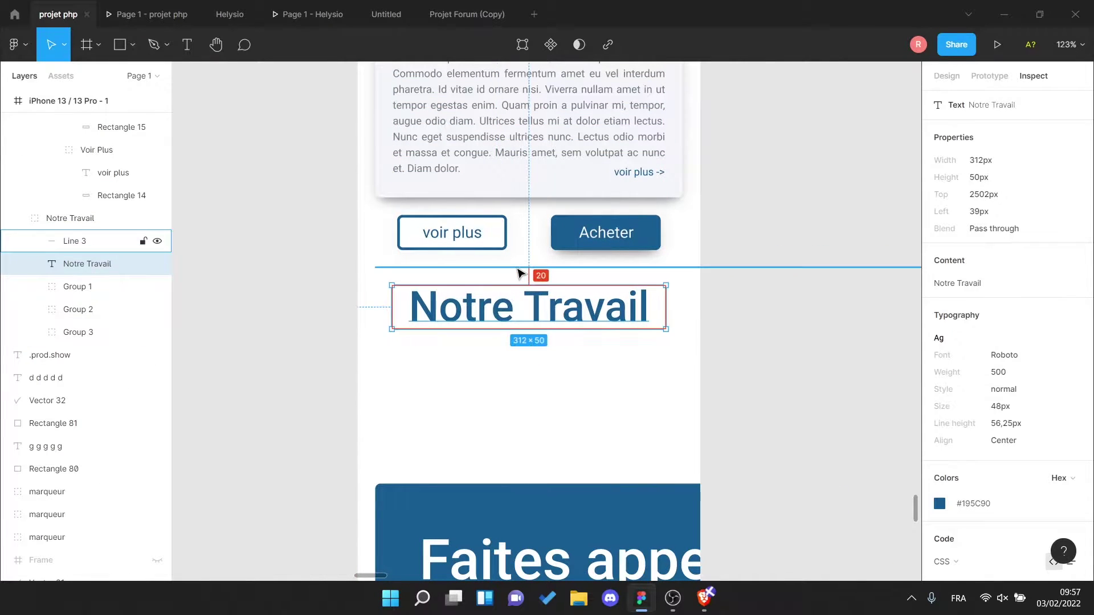
key("Tab")
key("shift+Up")
key("shift+Up")
key("shift+Up")
scroll(523, 233, "down", 3)
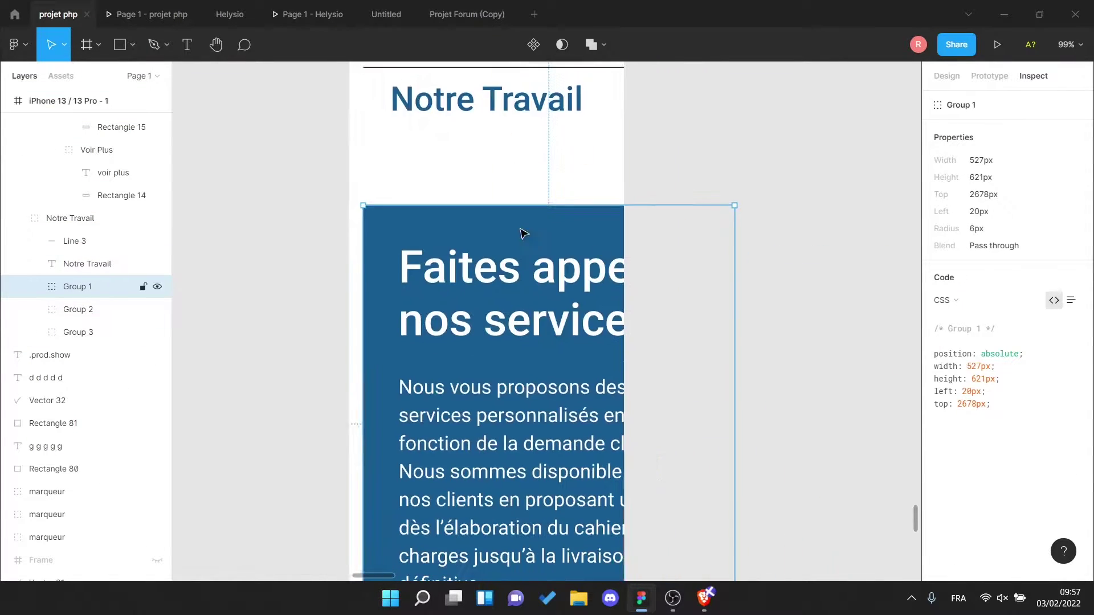
scroll(555, 303, "up", 2)
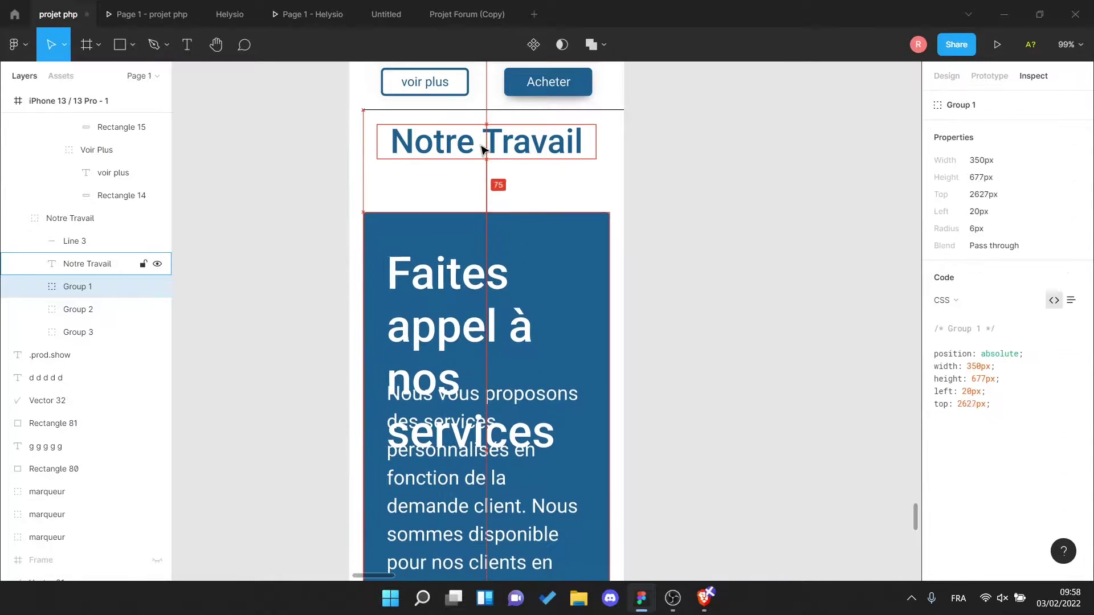
- Check the divider, card title and paragraph, previewing the mockup as a prototype
left_click(487, 111)
scroll(487, 117, "down", 3)
scroll(416, 312, "up", 4)
left_click(416, 312)
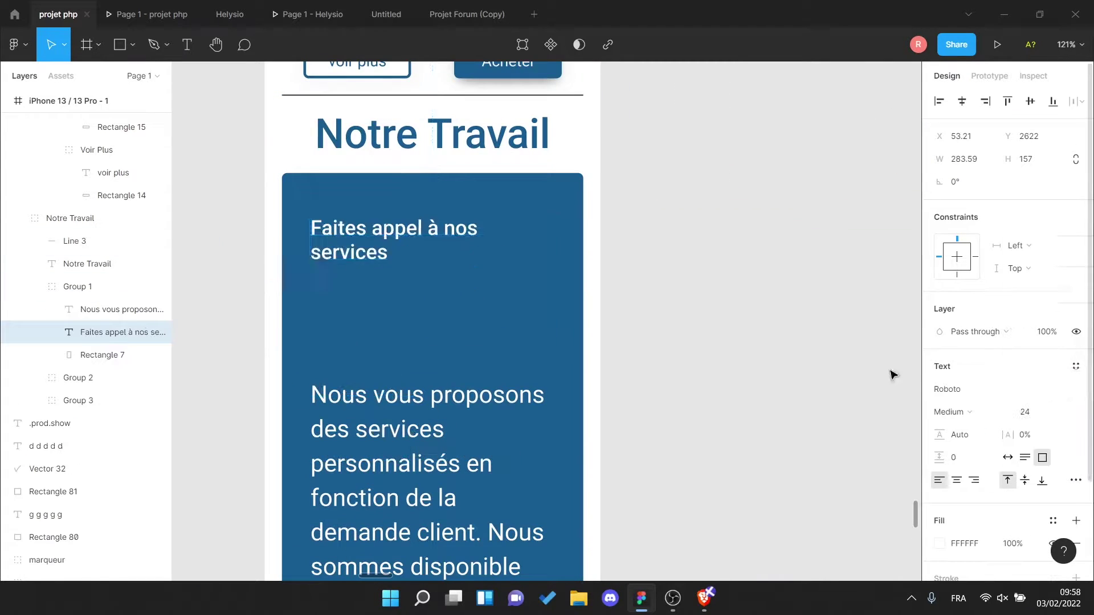
scroll(624, 342, "down", 3)
left_click(515, 389)
scroll(515, 390, "up", 2)
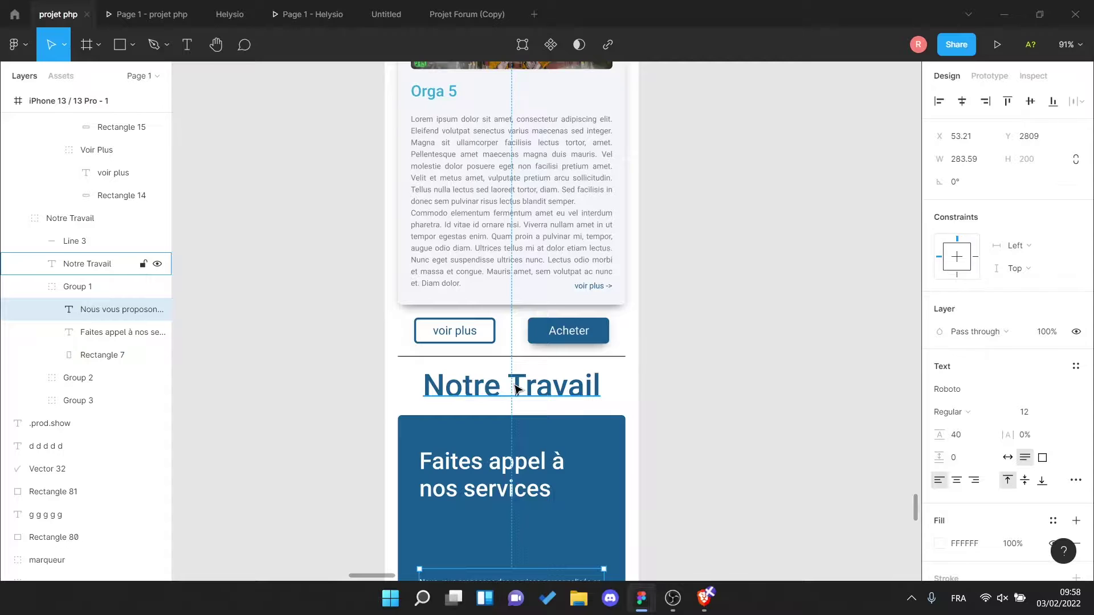
scroll(566, 292, "down", 5)
left_click(997, 44)
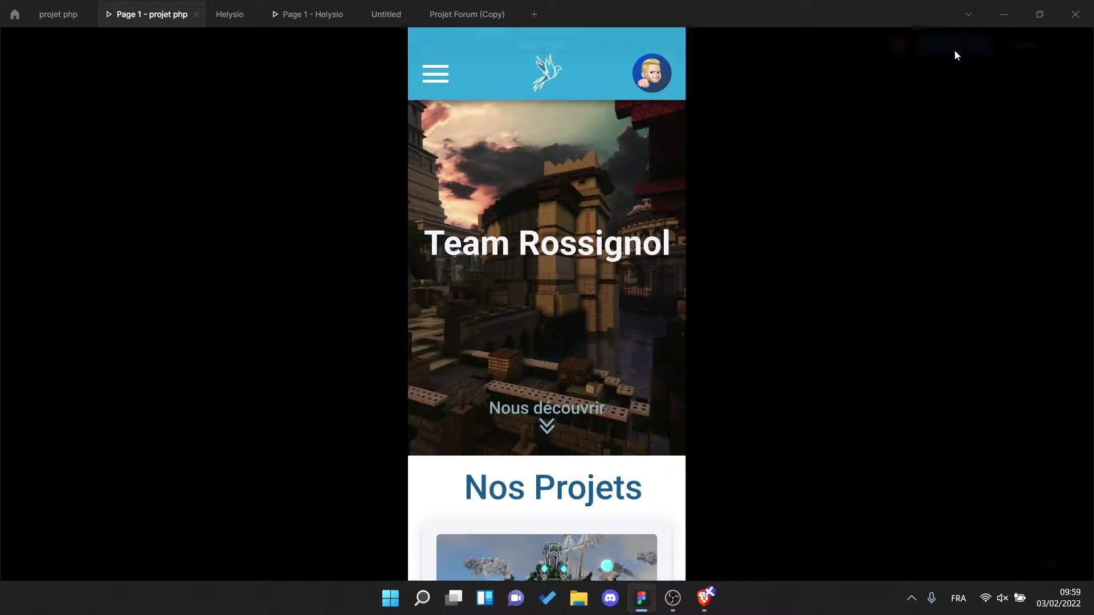
scroll(955, 50, "down", 5)
key("ctrl+shift+Tab")
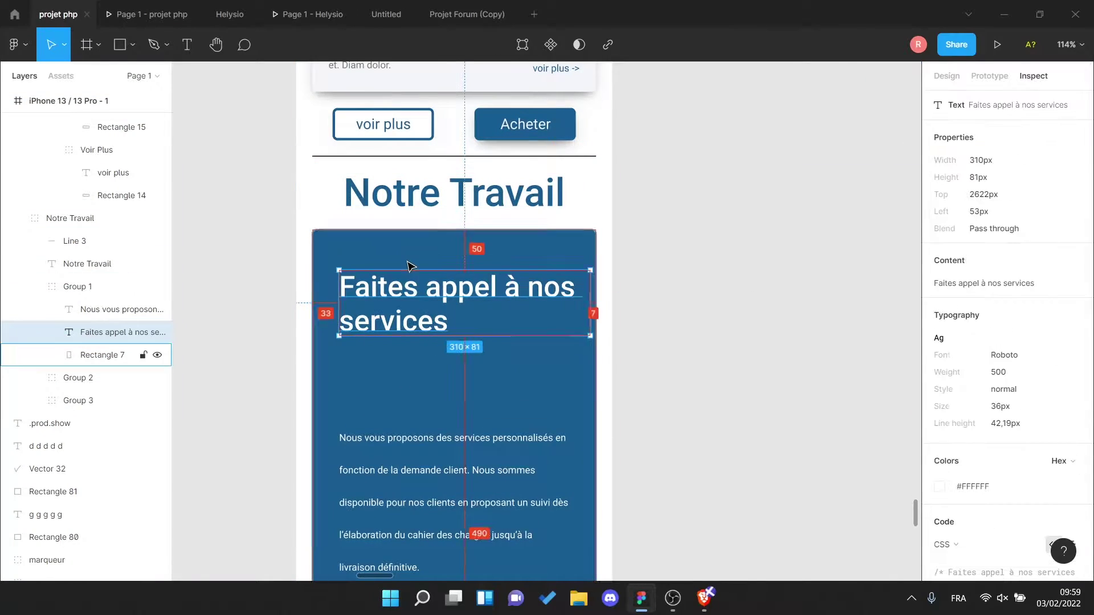
- Give the service paragraph font size 14 and X position 40 inside the blue card
left_click(453, 468)
scroll(453, 468, "down", 1)
left_click(1040, 417)
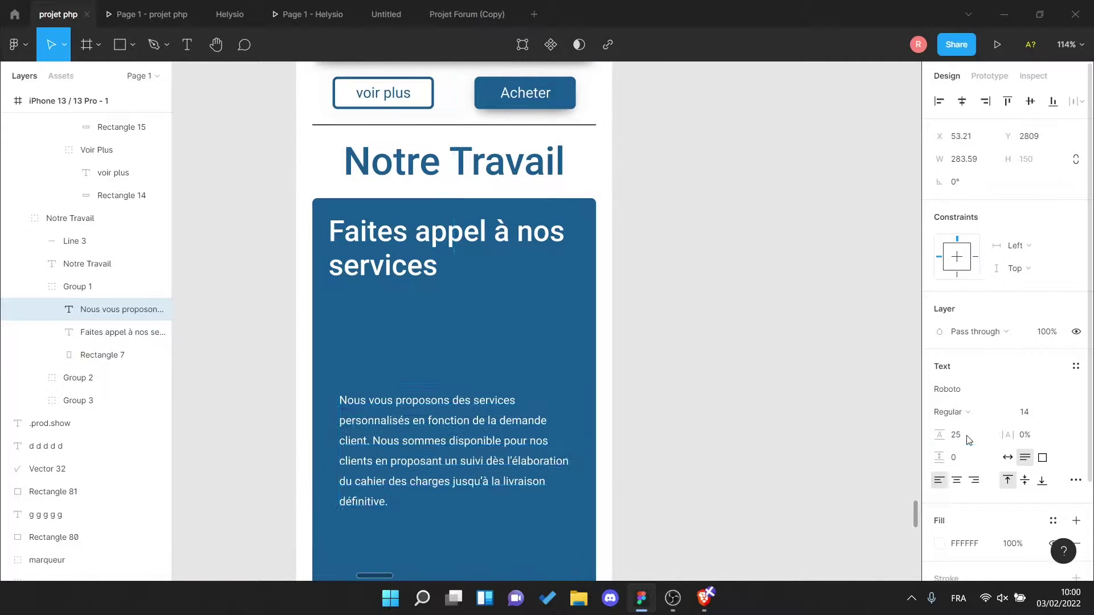
key("alt+0")
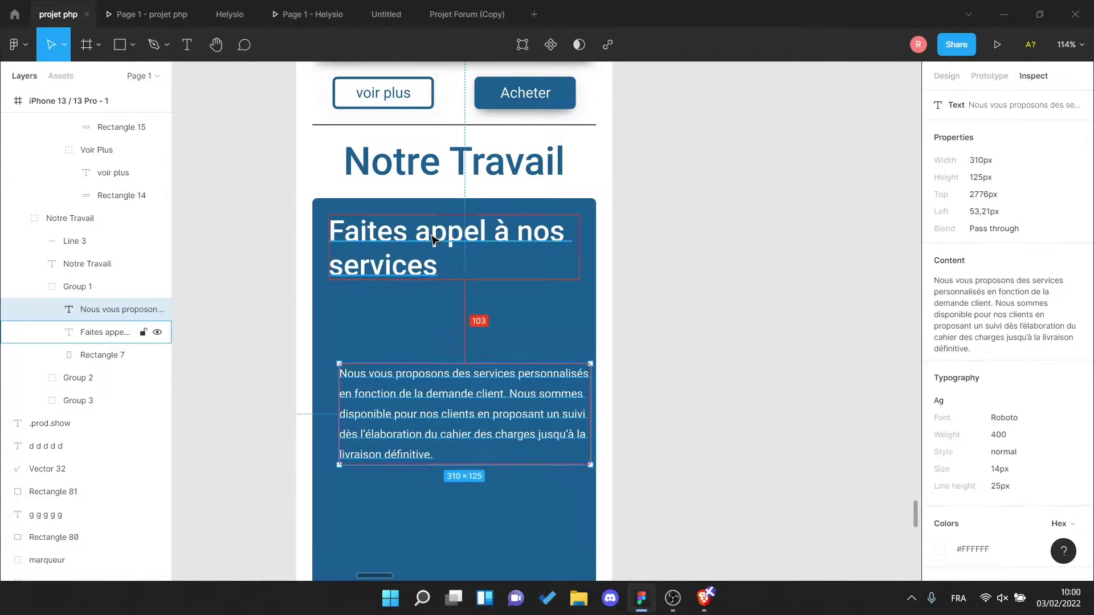
type("40")
key("Return")
key("alt+0")
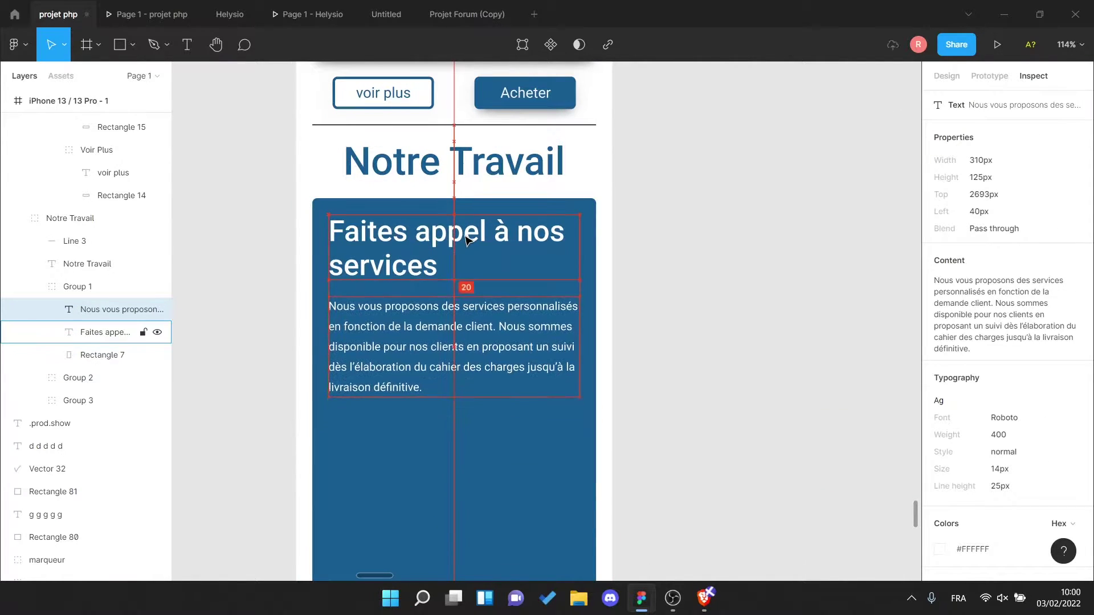
left_click(466, 456)
scroll(624, 382, "up", 6)
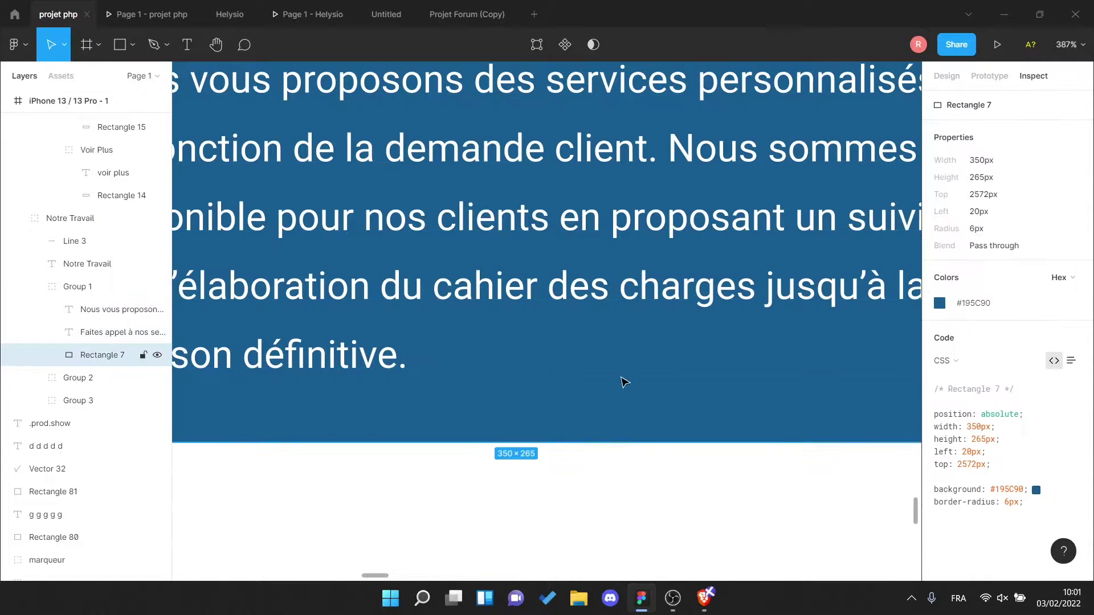
- Duplicate the card and fill the copy with the Travailler avec nous title and paragraph
scroll(598, 445, "down", 10)
left_click_drag(674, 308, 675, 399)
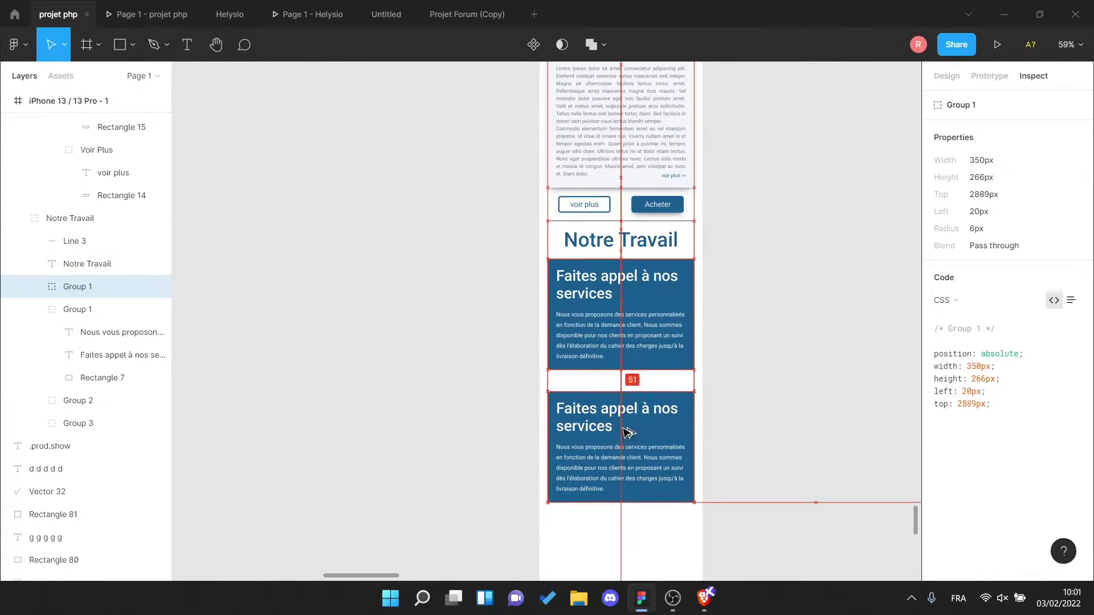
key("shift+1")
left_click(627, 169, "ctrl")
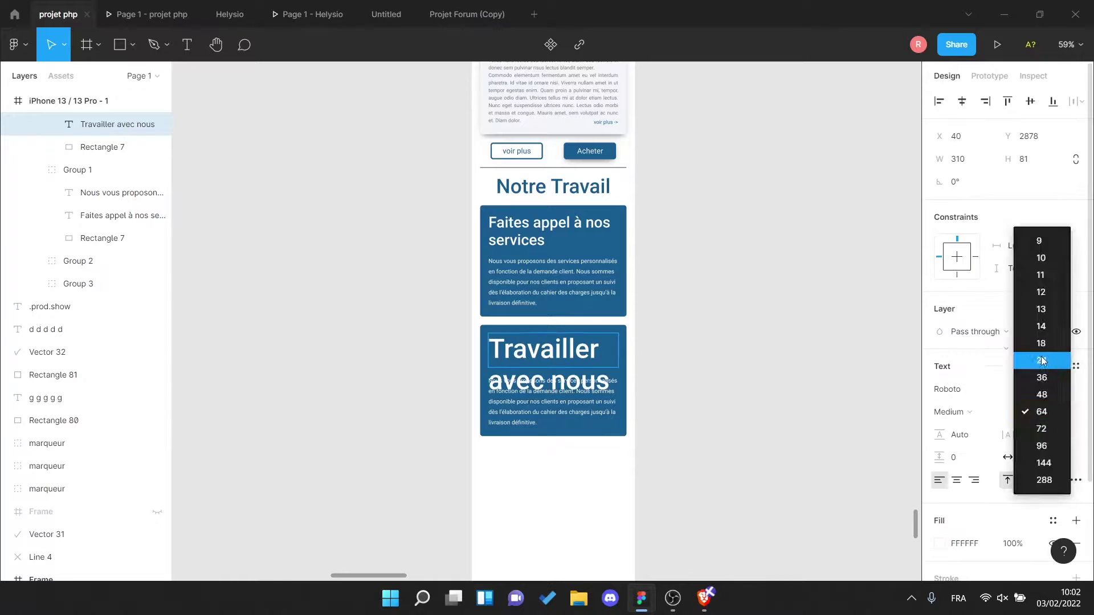
scroll(86, 227, "up", 3)
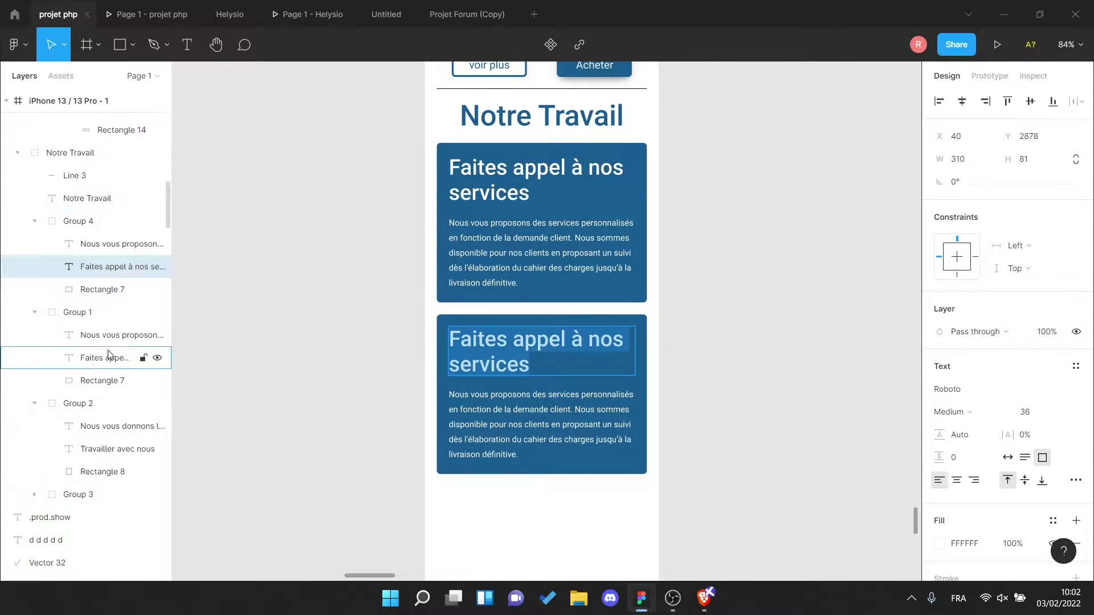
scroll(563, 406, "down", 5)
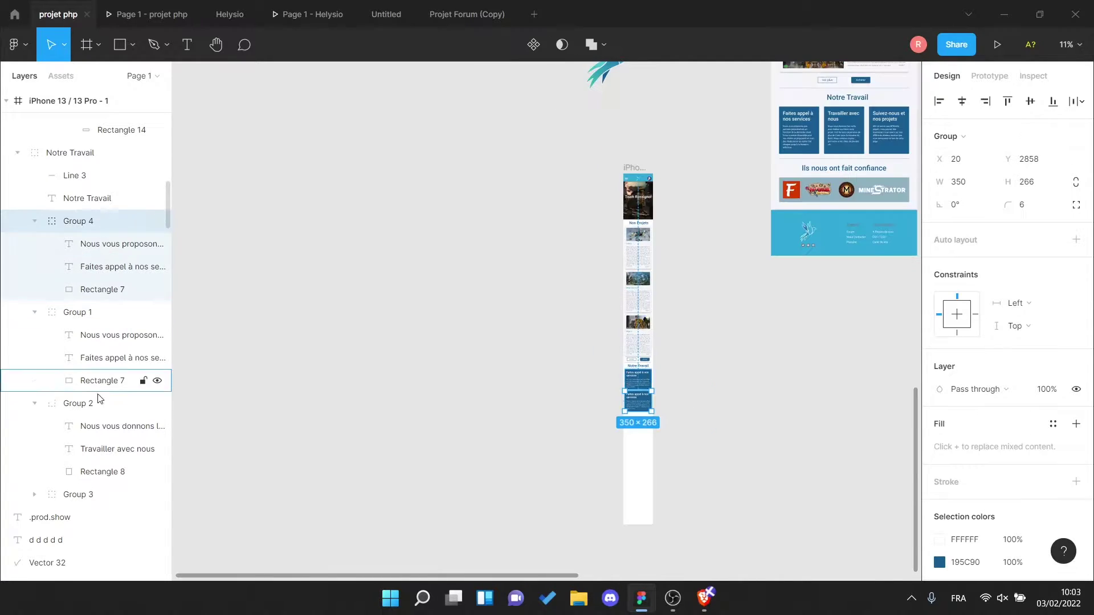
key("ctrl+z")
key("ctrl+z")
key("ctrl+z")
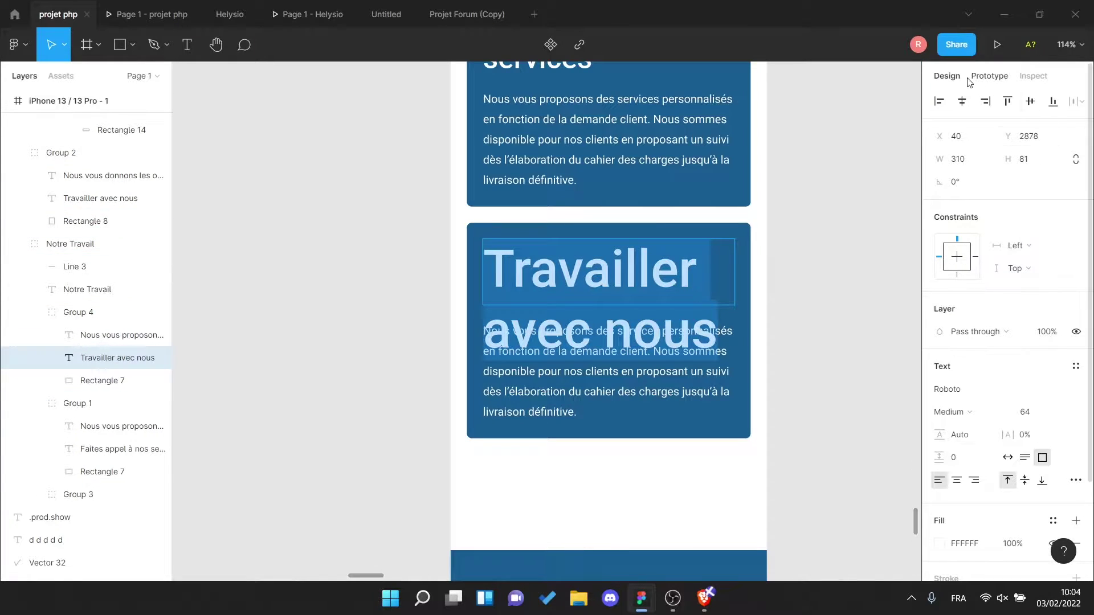
key("ctrl+z")
key("ctrl+z")
key("ctrl+z")
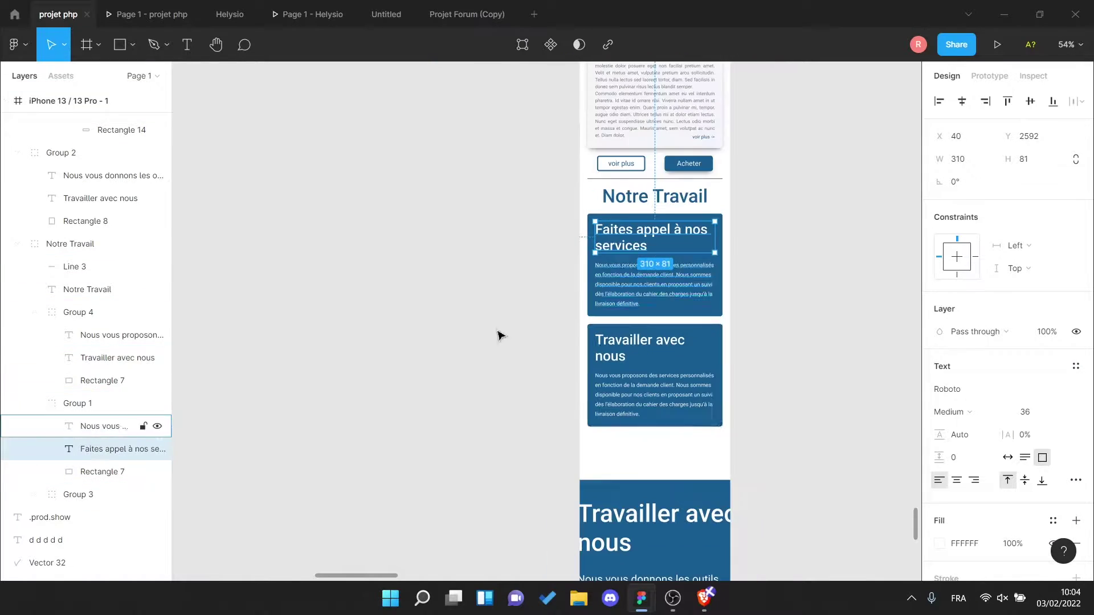
key("ctrl+z")
key("ctrl+z")
scroll(668, 388, "up", 5)
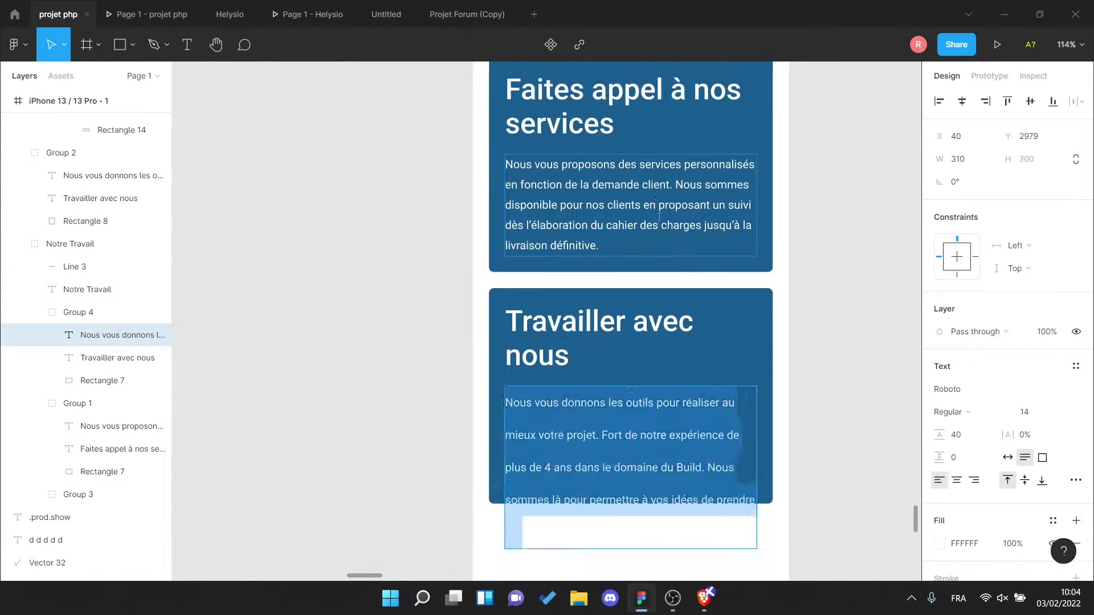
key("ctrl+z")
key("ctrl+z")
key("ctrl+z")
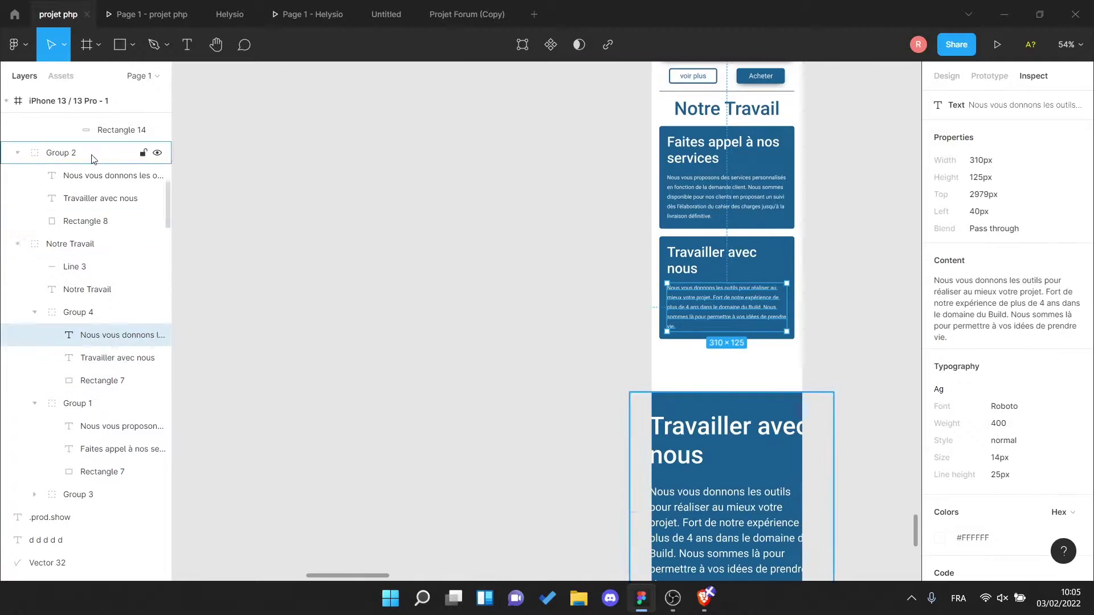
key("ctrl+z")
- Title the third card Suivez-nous et nos projets, with 14 pt body text, and remove the original block
key("ctrl+shift+z")
key("ctrl+shift+z")
key("ctrl+shift+z")
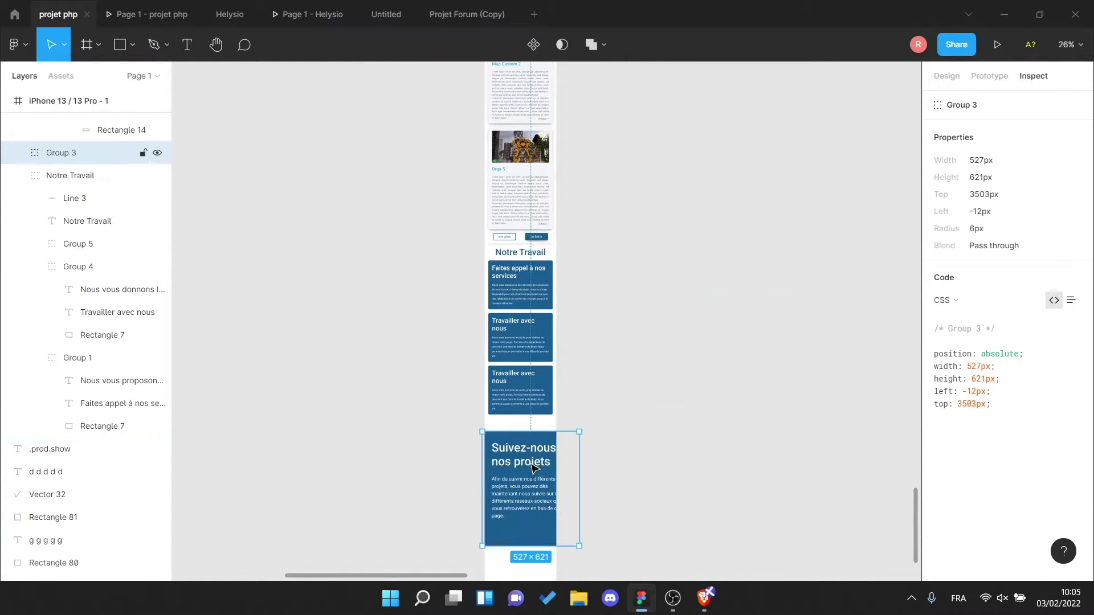
key("ctrl+shift+z")
key("ctrl+shift+z")
key("ctrl+shift+z")
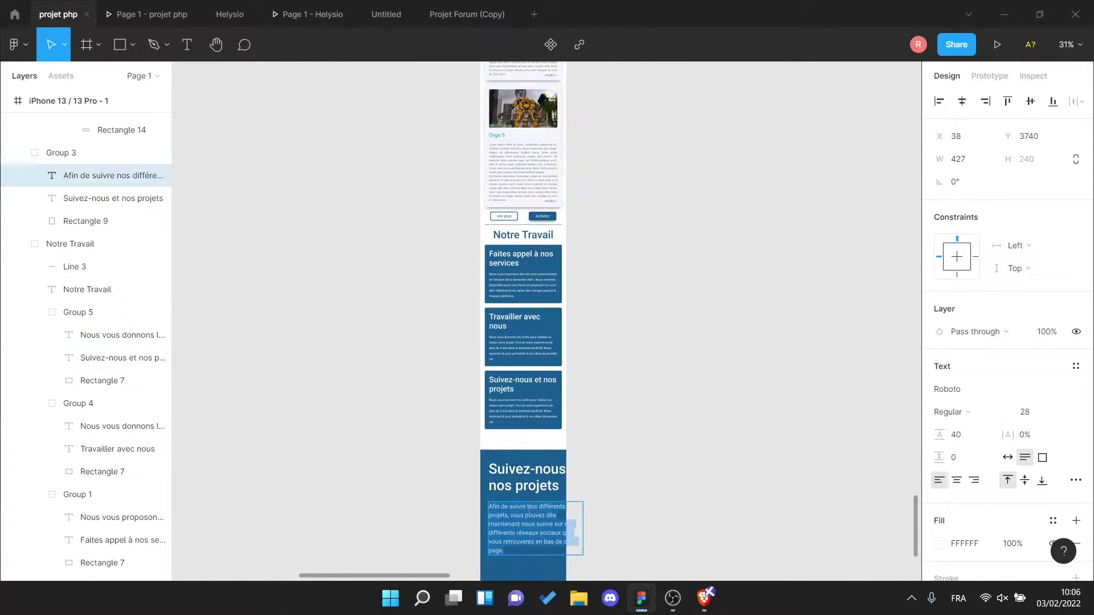
key("ctrl+shift+z")
left_click(1041, 408)
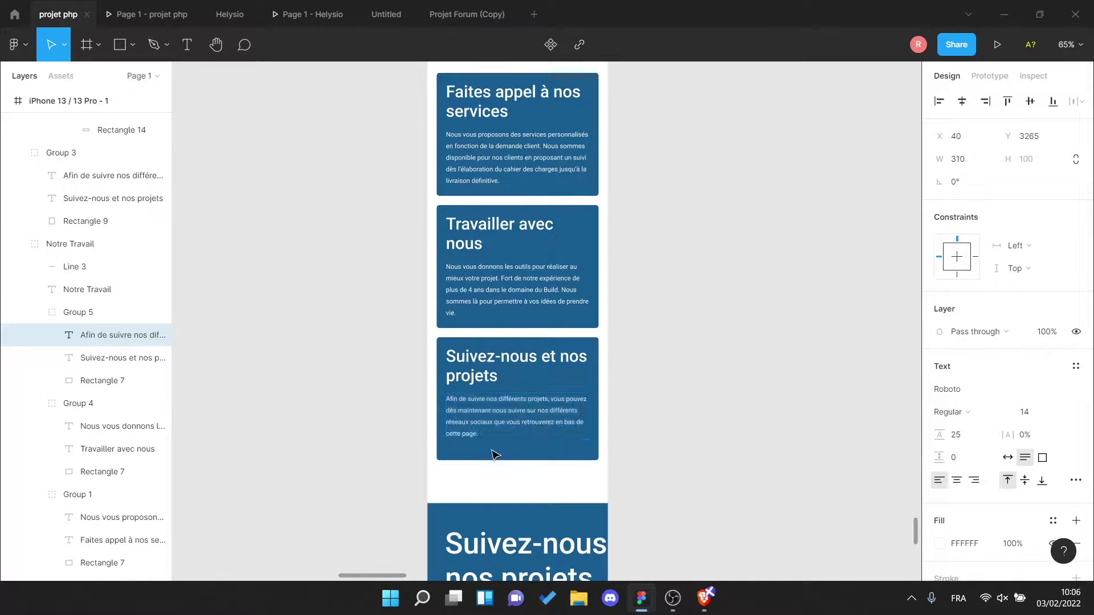
key("Escape")
key("ctrl+z")
key("ctrl+z")
key("ctrl+z")
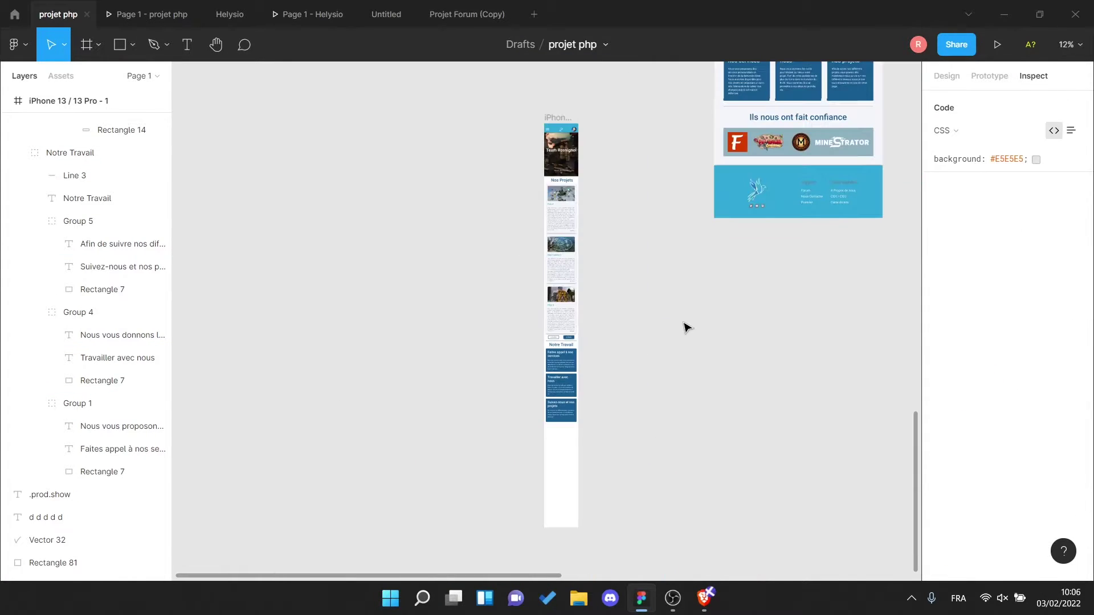
- Set the Ils nous ont fait confiance heading to size 48, fitted on two lines
scroll(687, 327, "up", 5)
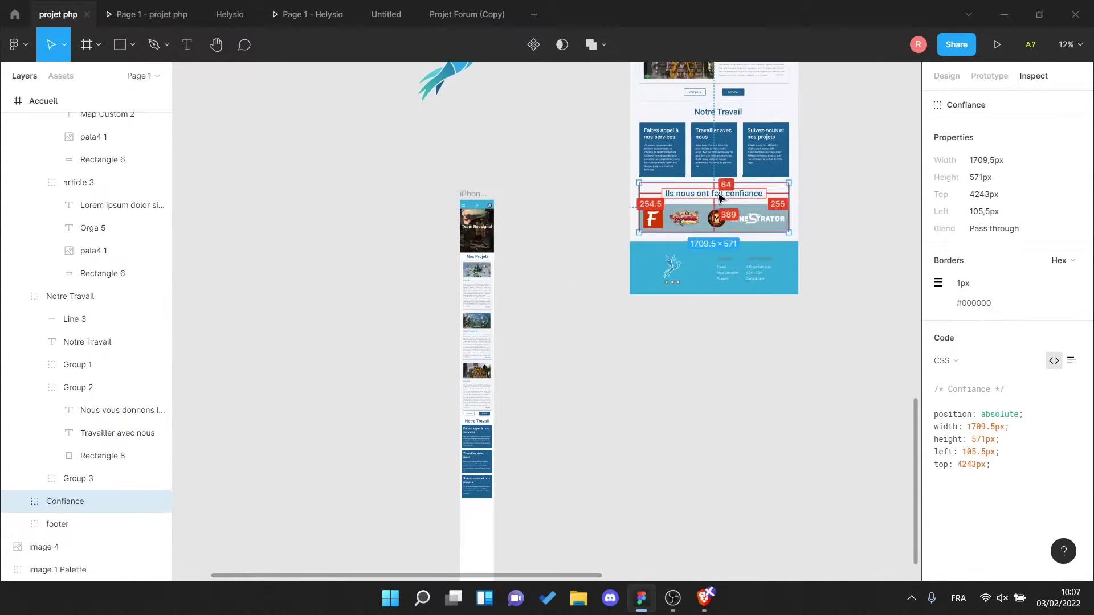
left_click(562, 290)
scroll(597, 222, "up", 5)
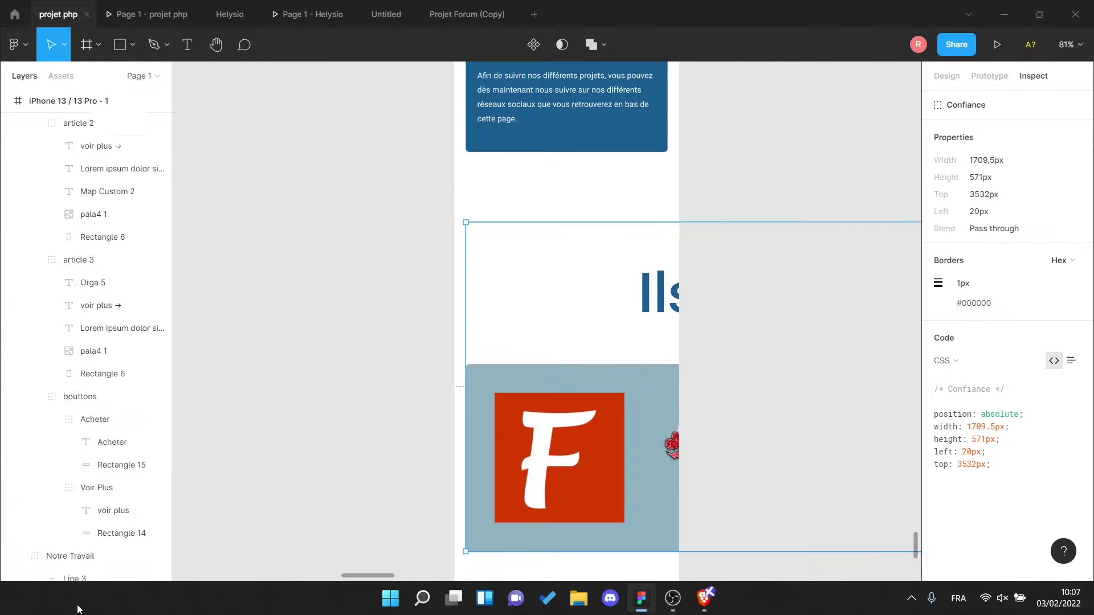
left_click(978, 163)
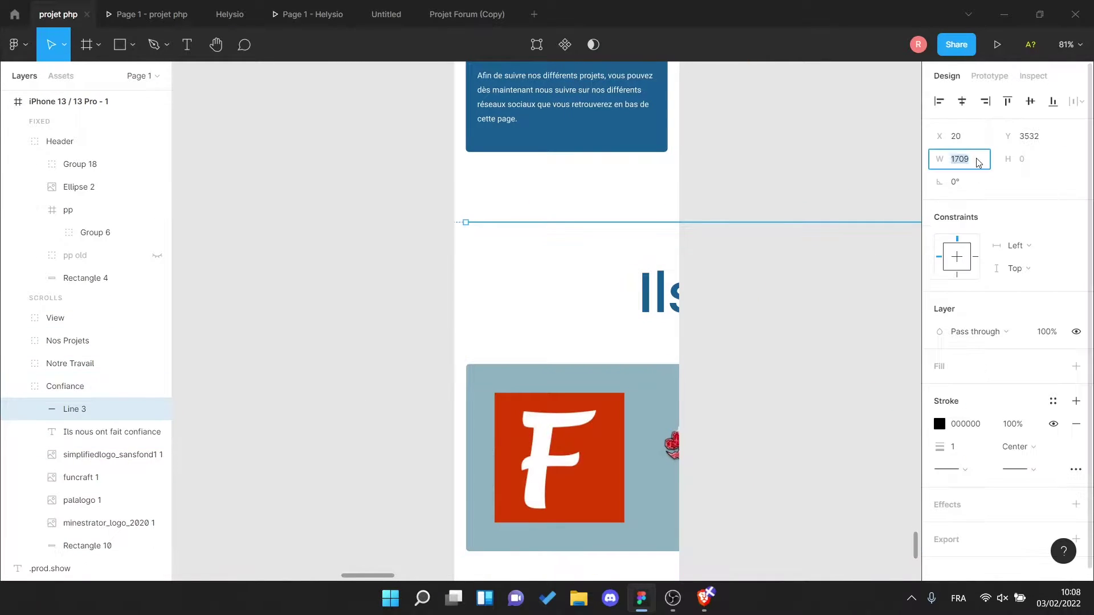
left_click(664, 318)
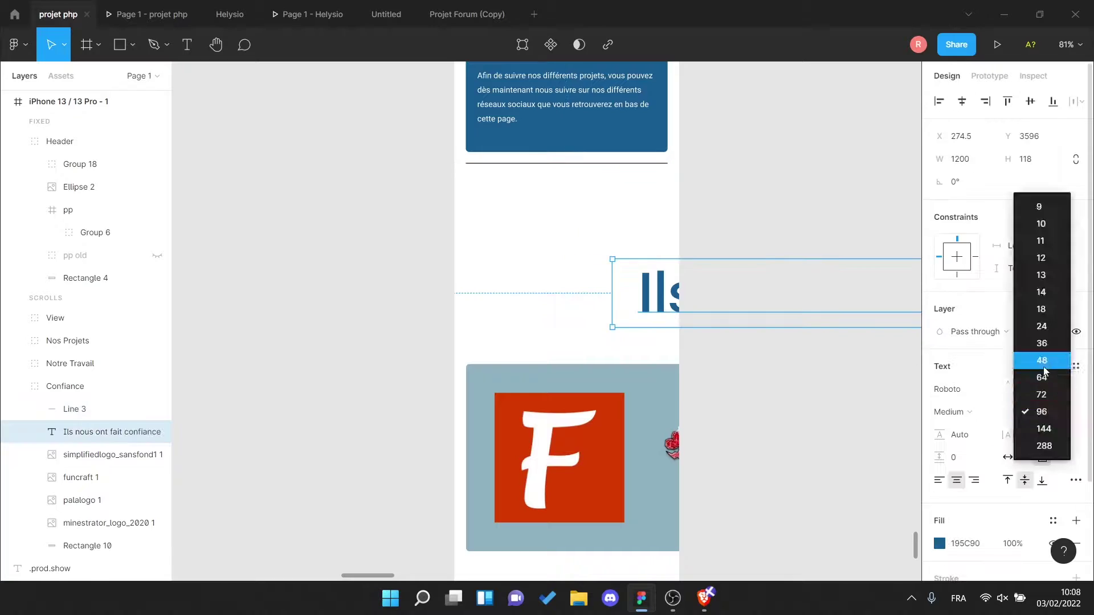
left_click_drag(669, 491, 619, 399)
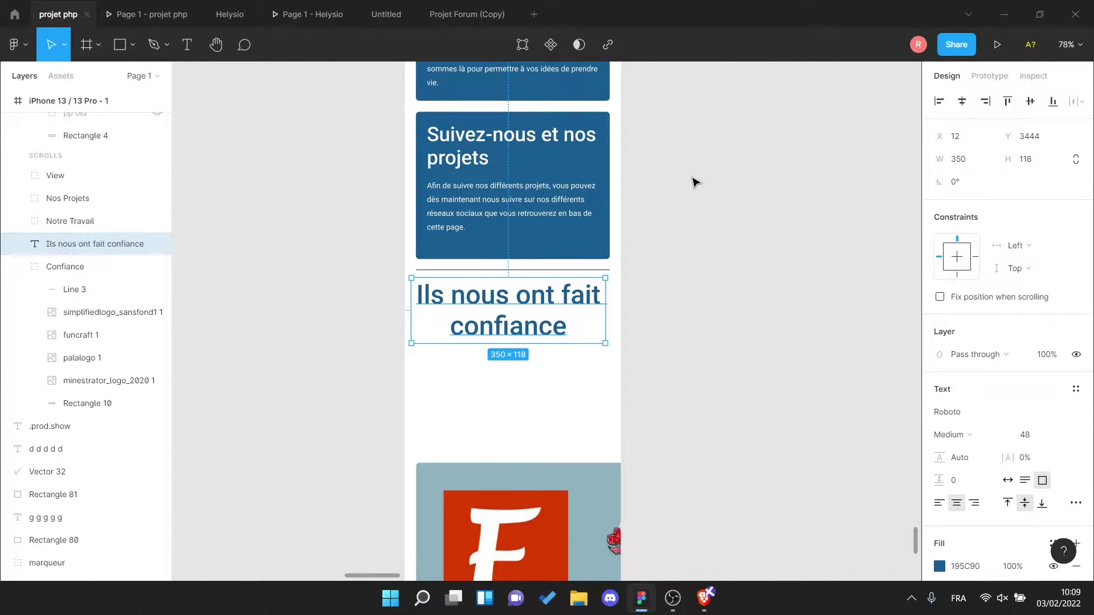
key("alt+0")
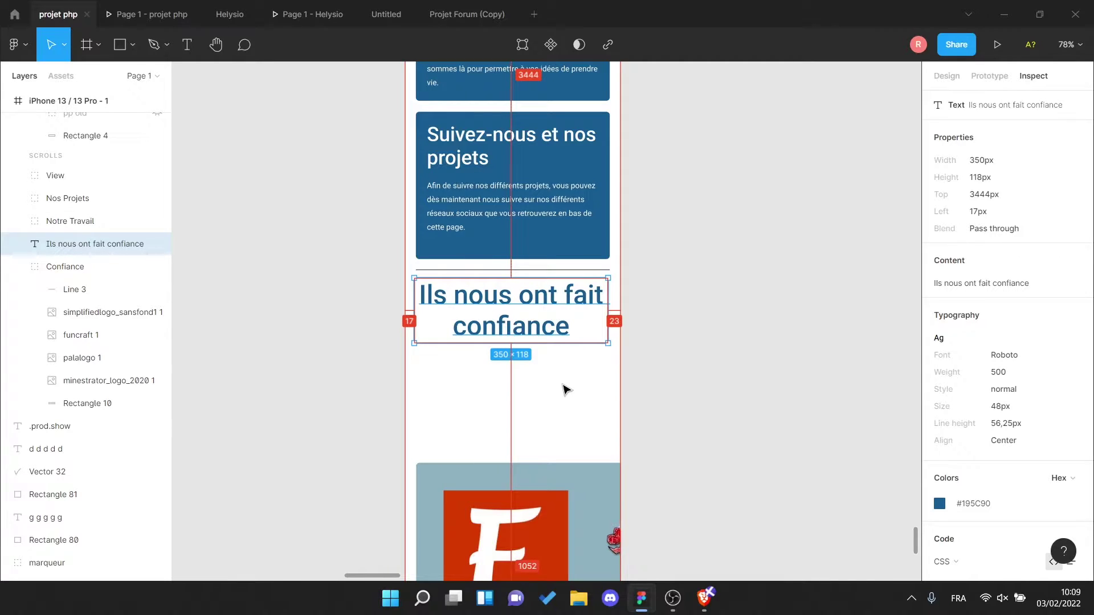
scroll(537, 310, "down", 2)
- Narrow the grey logo background rectangle to 310 wide and move it under the heading
left_click(542, 452)
key("alt+8")
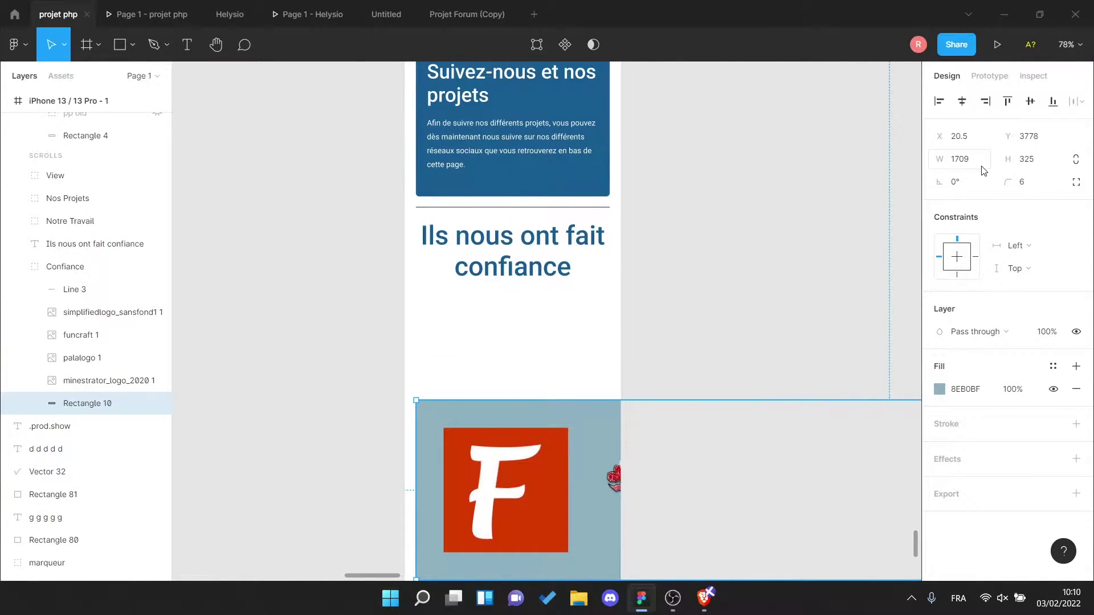
left_click(969, 159)
type("310")
key("Return")
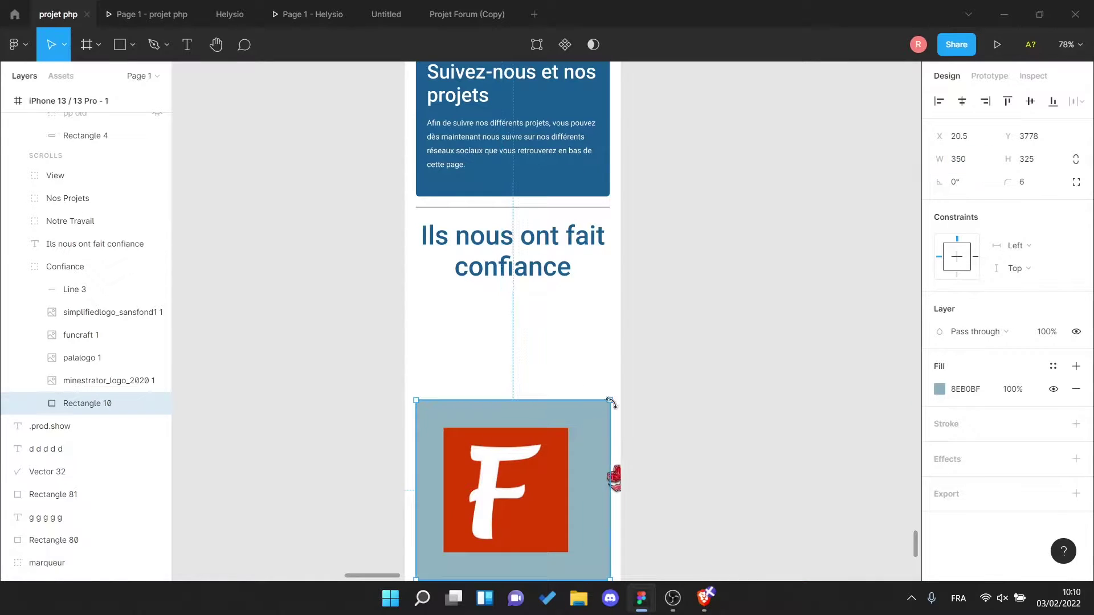
left_click_drag(611, 404, 611, 299)
- Resize the Funcraft logo to 150, centre it at the panel top, and size Paladium to 150
left_click(505, 490)
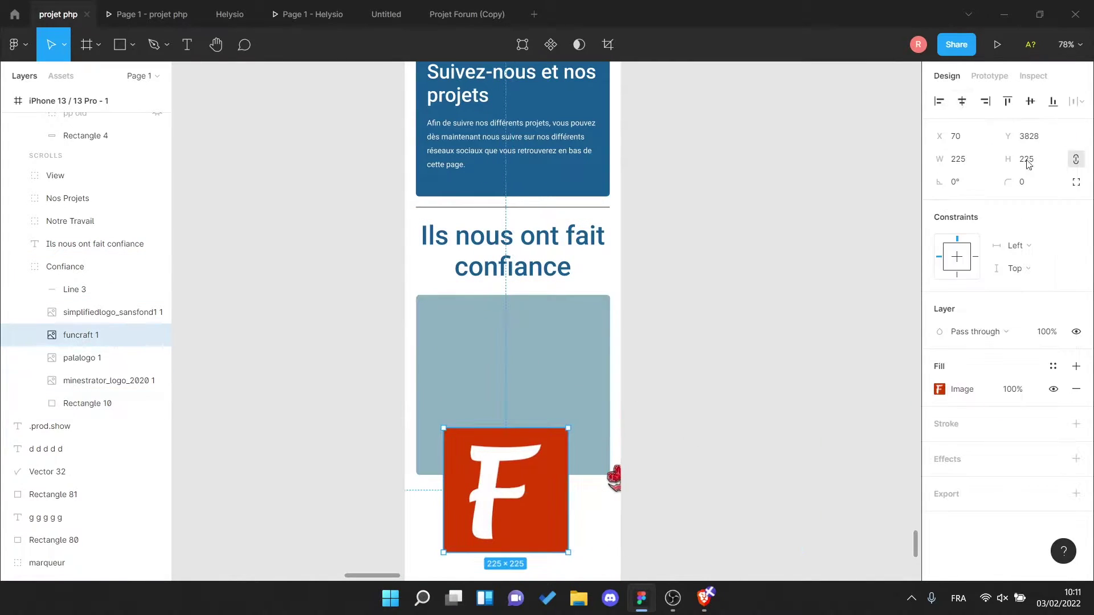
left_click(1026, 159)
type("150")
key("Return")
left_click_drag(534, 388, 512, 352)
left_click(79, 357)
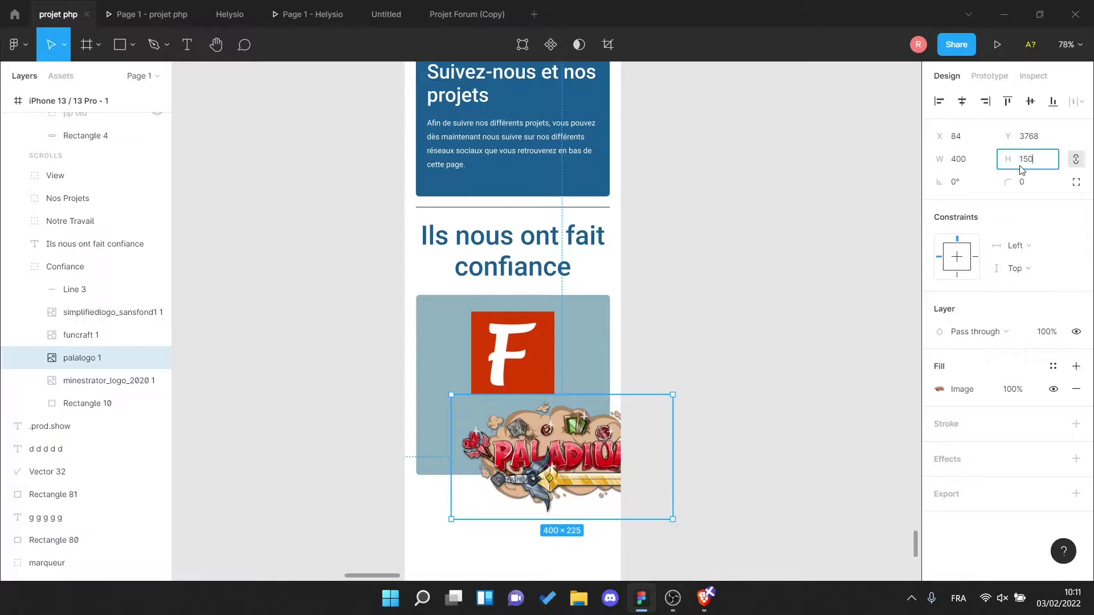
key("Return")
scroll(518, 430, "down", 3)
left_click(517, 429)
- Set the Paladium logo width to 266
left_click_drag(501, 268, 512, 277)
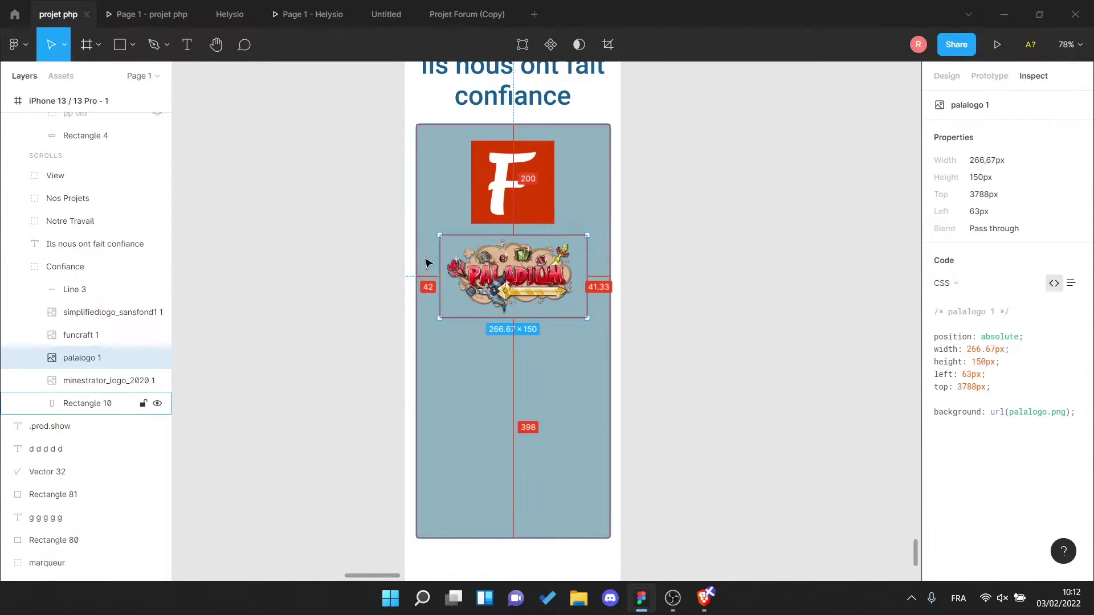
left_click(963, 158)
type("266")
key("Return")
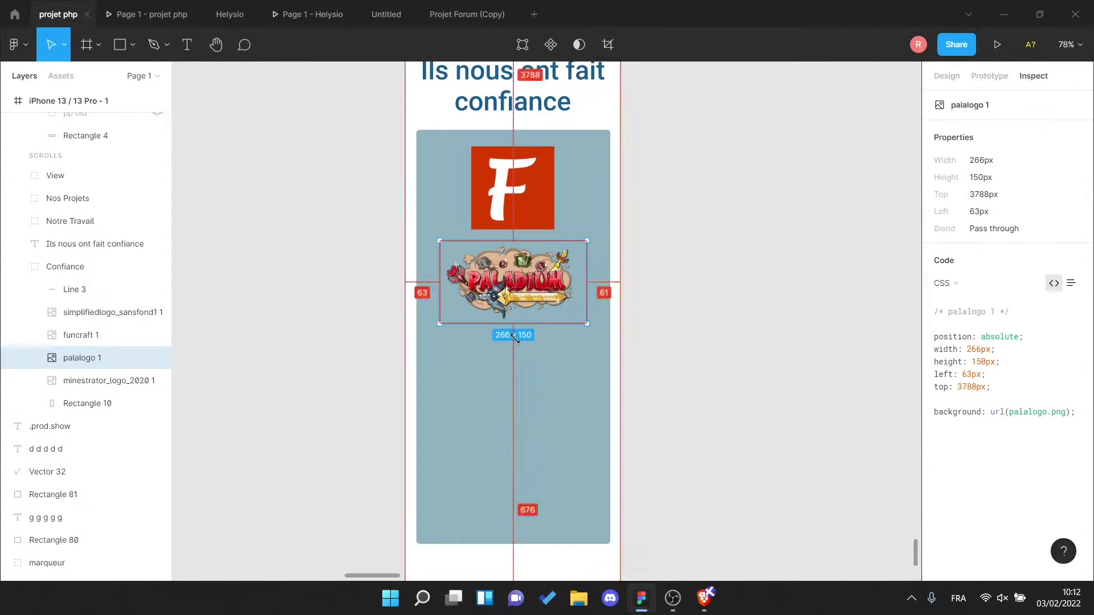
scroll(515, 338, "down", 4)
- Move the circular M logo into the phone frame below the Minestrator logo
left_click(542, 393)
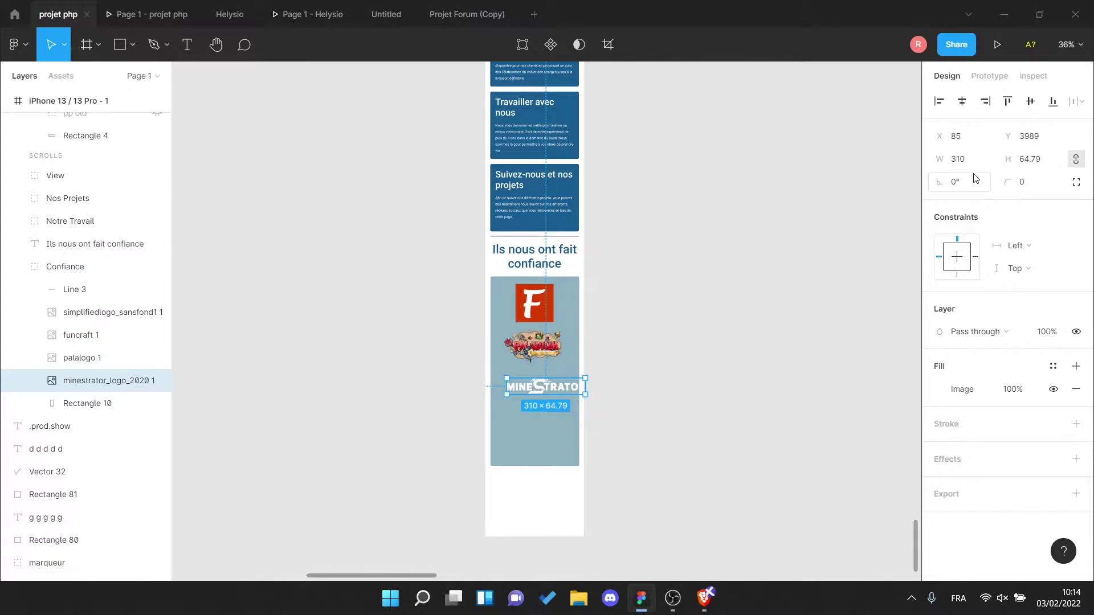
left_click(1033, 75)
key("shift+Tab")
key("shift+Tab")
key("shift+Tab")
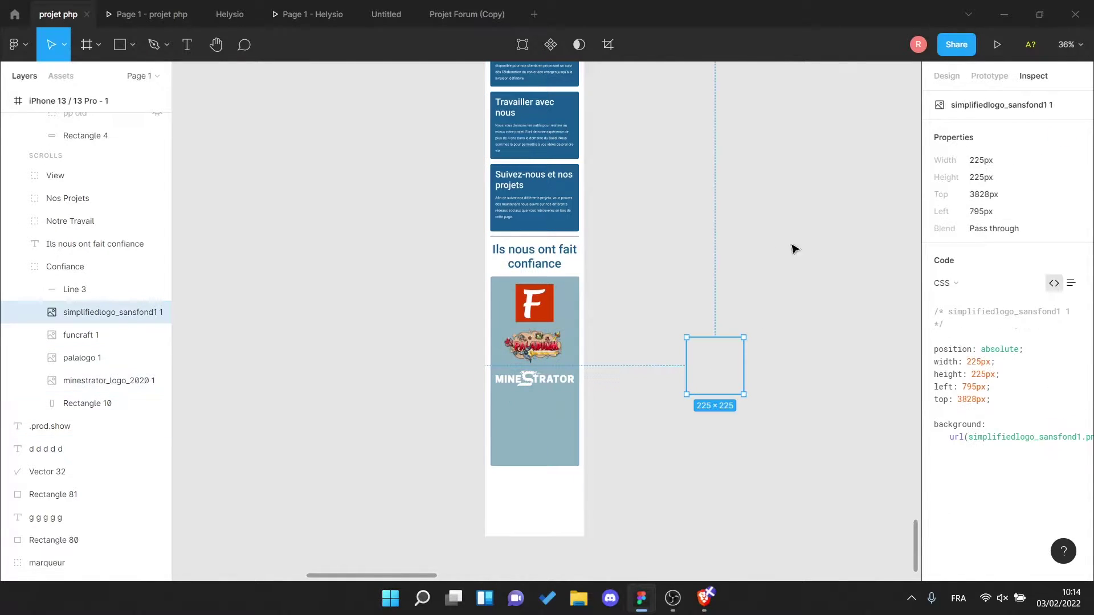
left_click_drag(713, 361, 535, 414)
mouse_move(94, 312)
left_mouse_down()
mouse_move(94, 269)
mouse_move(94, 376)
left_mouse_up()
scroll(534, 371, "up", 5, "ctrl")
left_click(540, 349)
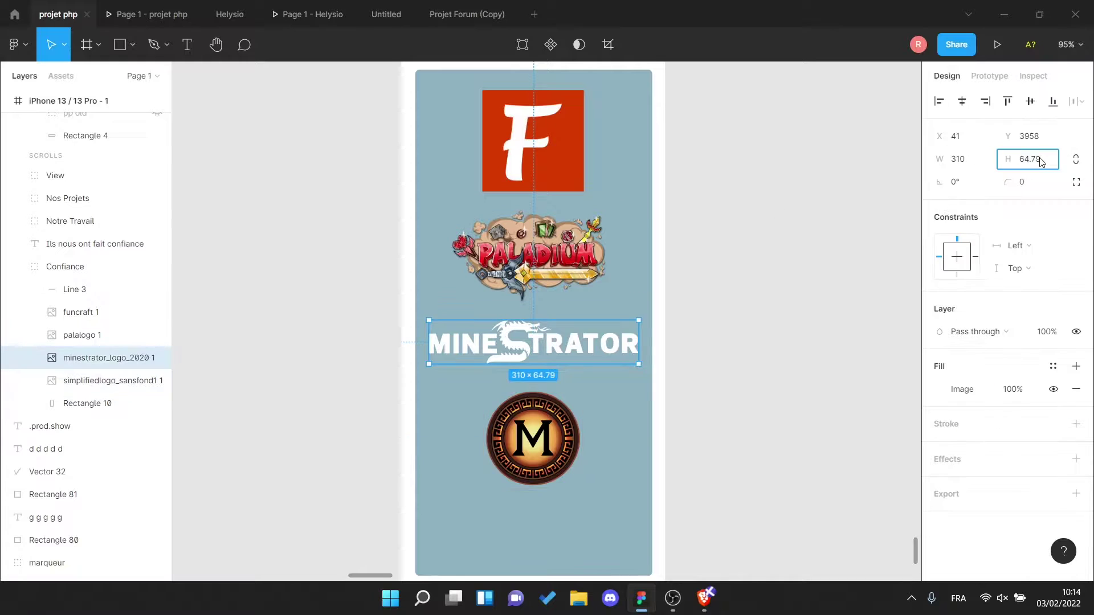
- Select the four partner logos together
left_click(547, 436)
scroll(547, 315, "up", 3, "ctrl")
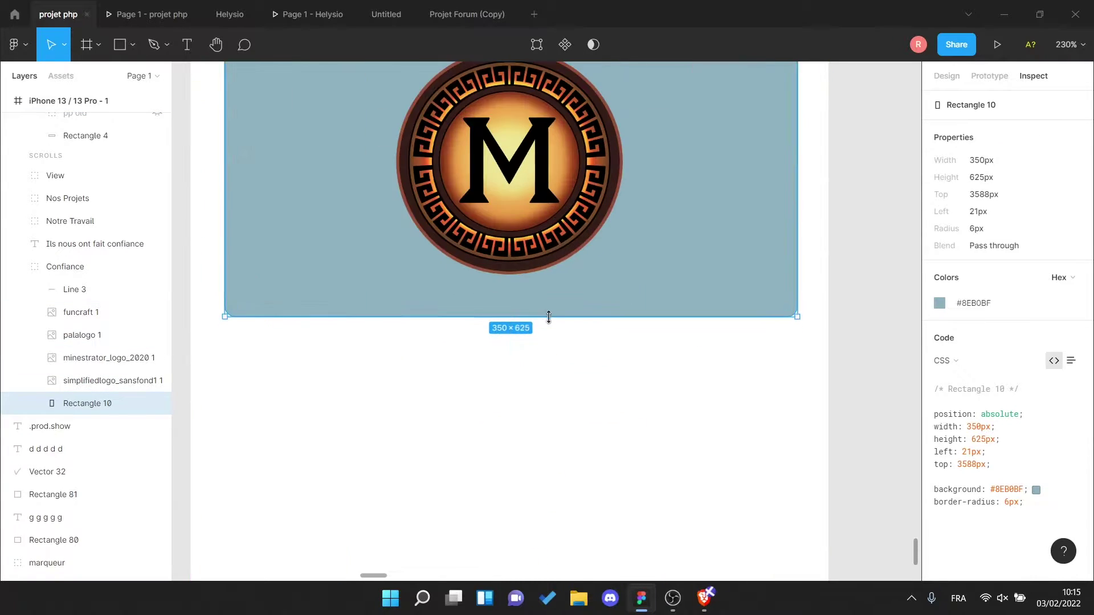
scroll(547, 315, "up", 5)
left_click(488, 341)
left_click(113, 381, "shift")
scroll(503, 279, "down", 5)
- Copy the footer from the desktop page with the iPhone mockup as target
left_click(506, 435)
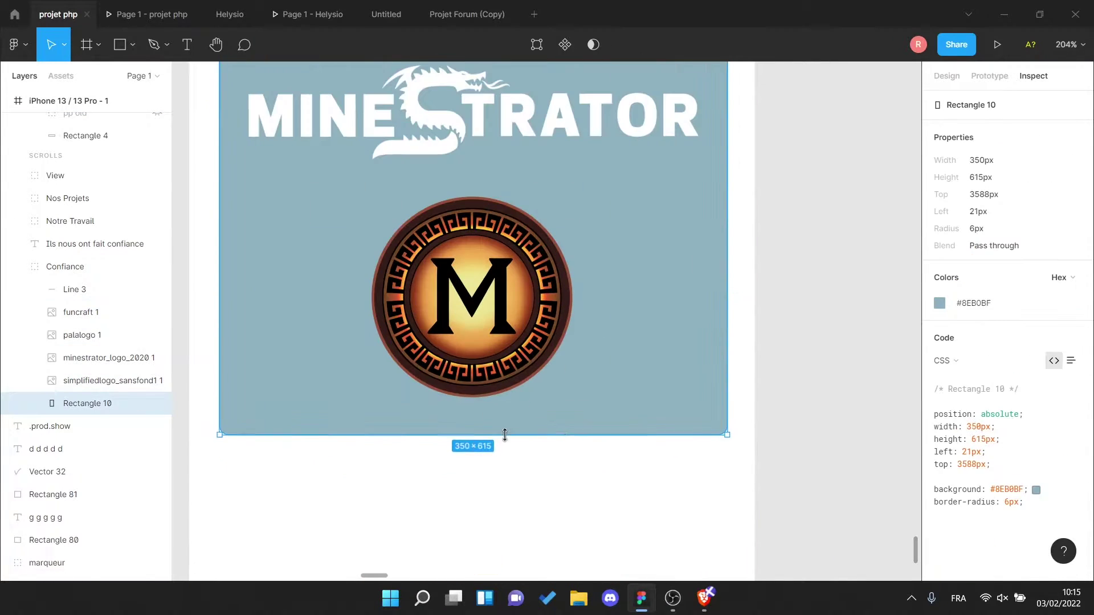
scroll(512, 450, "down", 10, "ctrl")
key("Escape")
key("Escape")
left_click(564, 225)
key("ctrl+c")
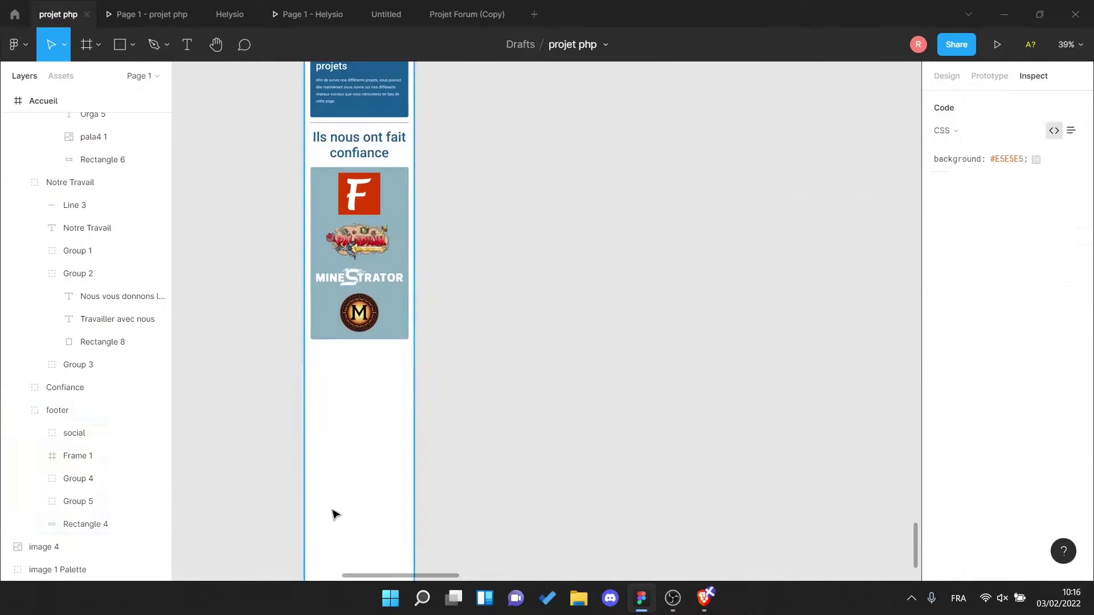
- Paste the footer below the Confiance section and move the partners heading into its group
key("ctrl+v")
left_click(506, 329)
left_click_drag(73, 178, 73, 370)
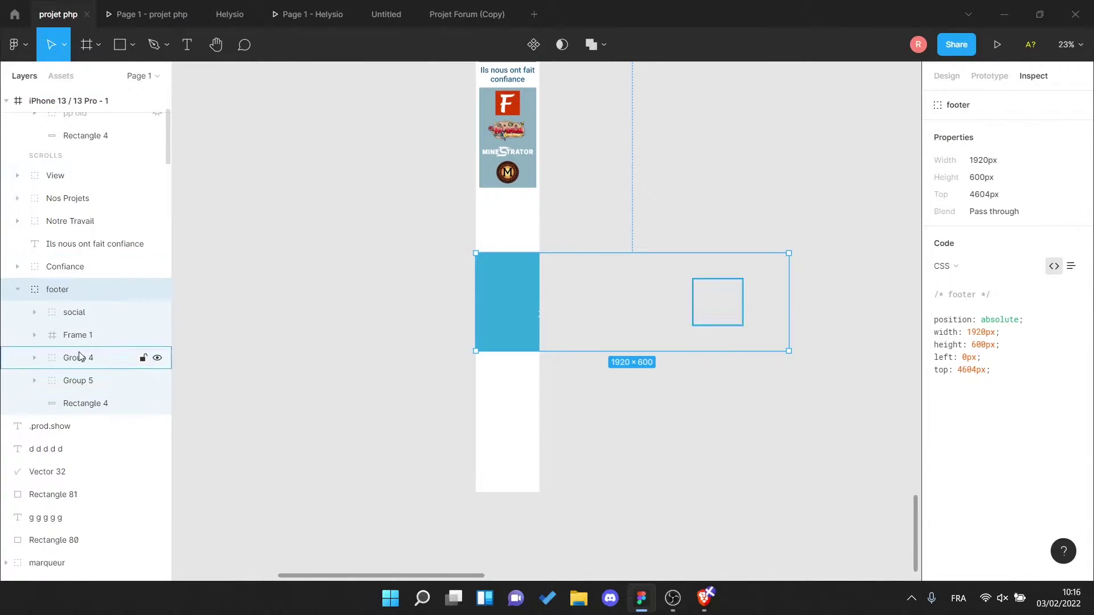
left_click_drag(85, 242, 100, 287)
left_click(658, 323)
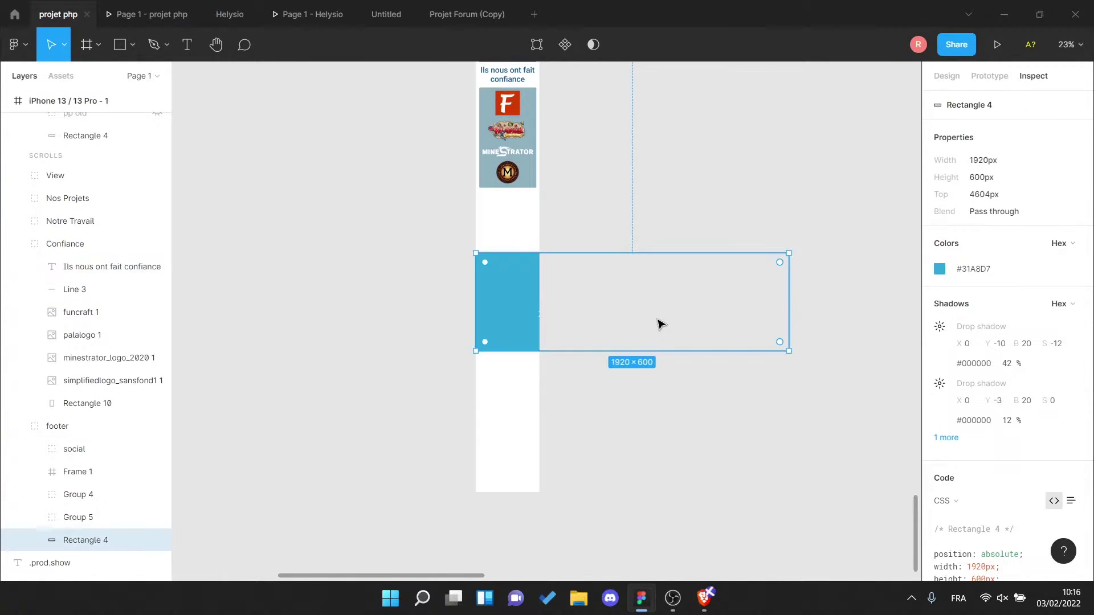
key("ctrl+z")
key("ctrl+z")
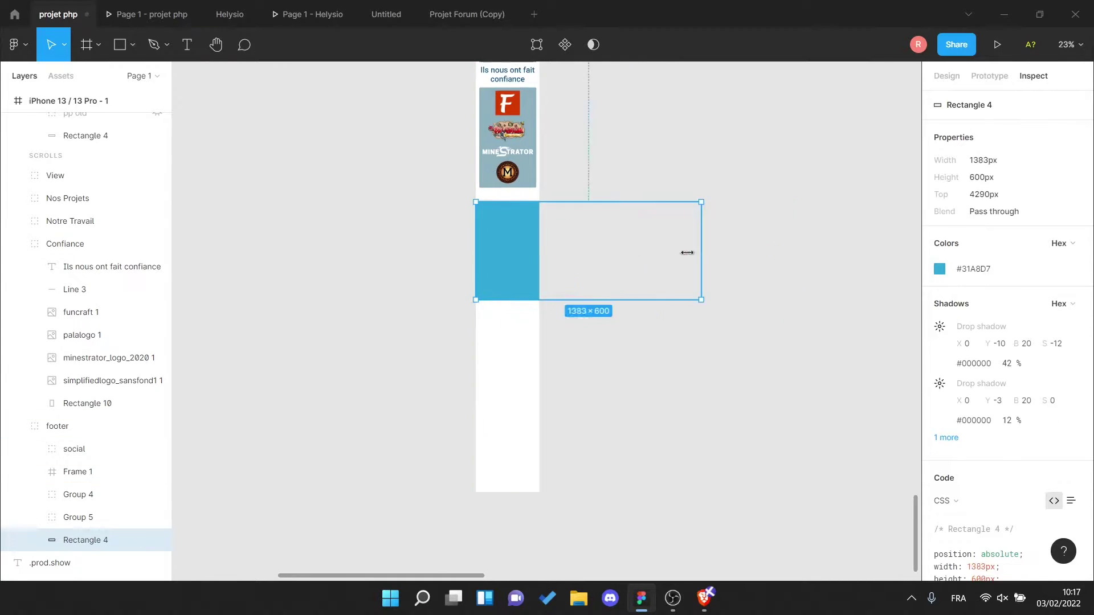
key("ctrl+z")
- Group the bird logo with the social icons and place them at the blue strip's bottom
left_click(717, 305)
left_click(74, 450)
left_click(77, 471, "shift")
key("ctrl+g")
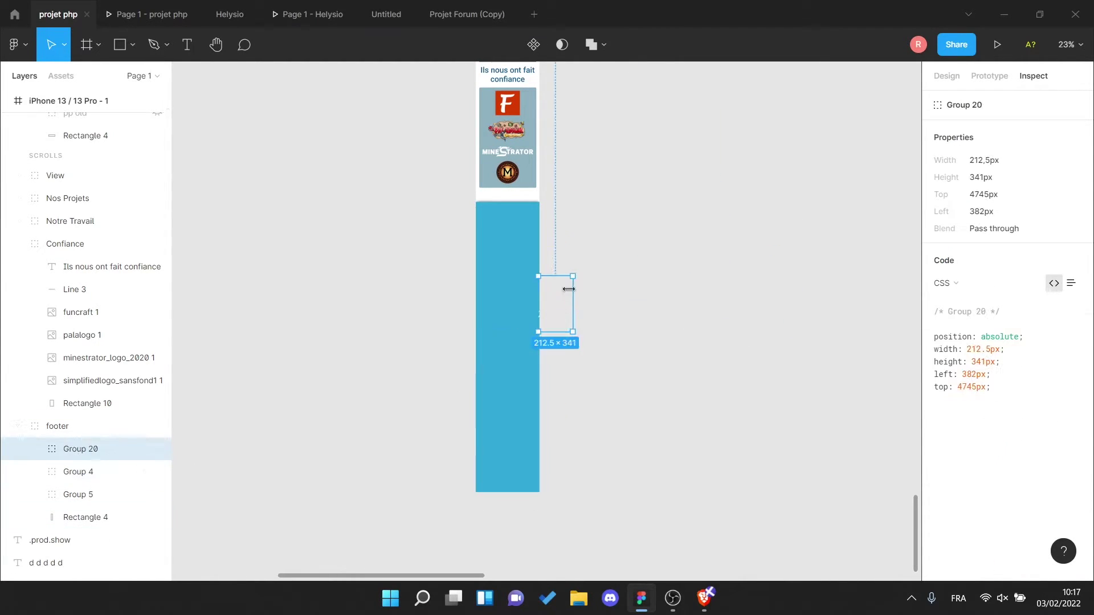
left_click_drag(557, 301, 508, 440)
- Place the quick links and Support links groups onto the blue footer strip
left_click(717, 302)
left_click_drag(717, 302, 505, 381)
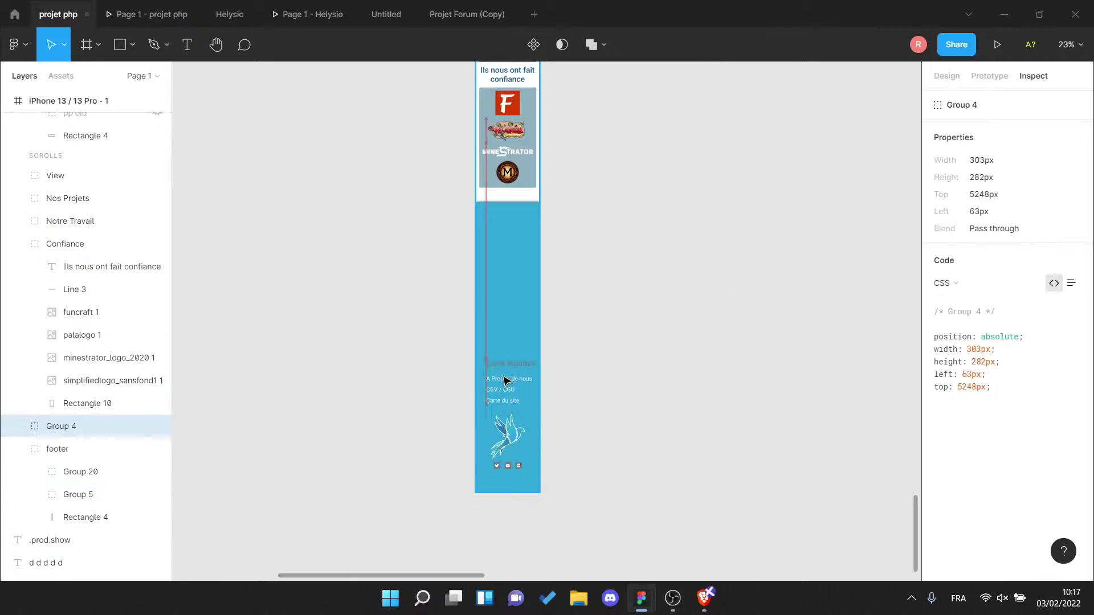
left_click_drag(61, 426, 74, 485)
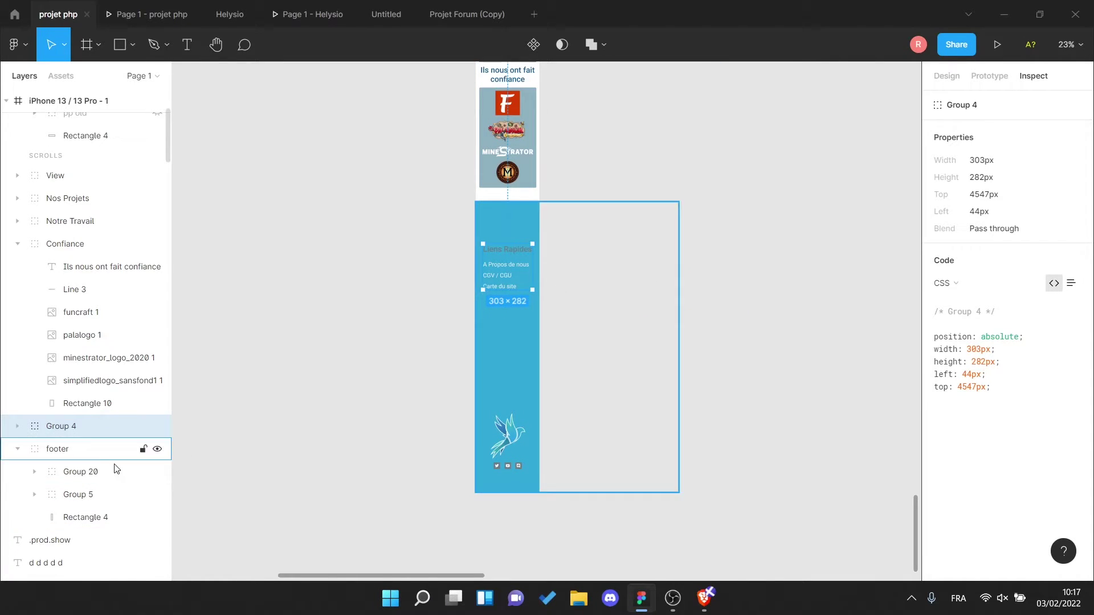
left_click(73, 493)
left_click_drag(655, 280, 507, 362)
scroll(504, 365, "up", 5)
scroll(515, 220, "up", 2)
- Raise the blue footer rectangle's top edge up to the partners section
left_click(532, 246)
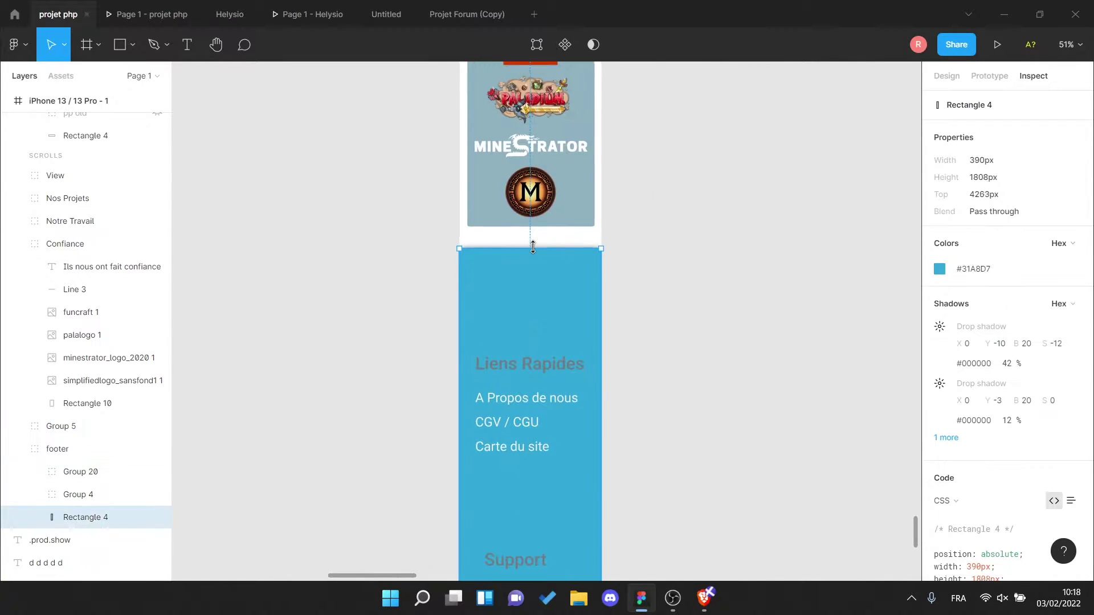
scroll(542, 342, "down", 1)
scroll(528, 235, "up", 5)
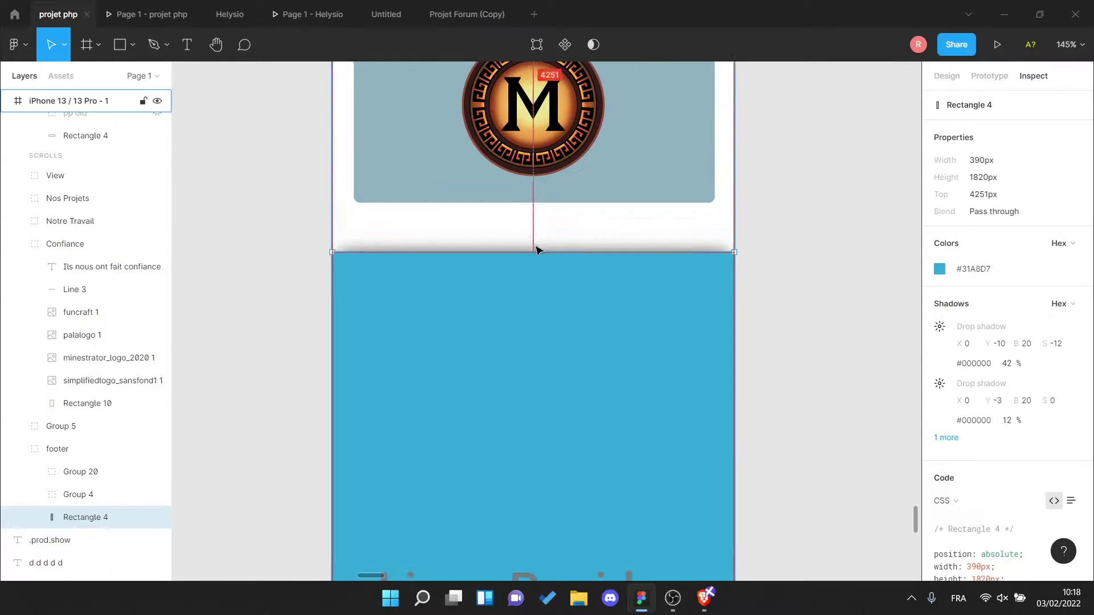
left_click_drag(535, 251, 534, 236)
- Raise the footer's top edge slightly and move the quick links near its top
scroll(544, 198, "down", 5)
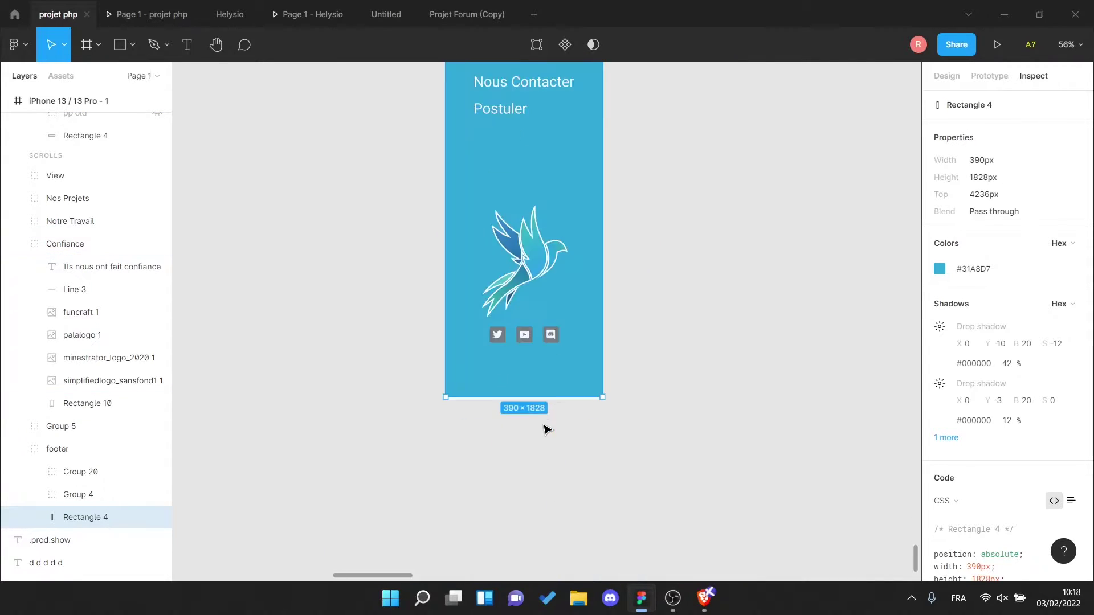
scroll(539, 295, "up", 8)
mouse_move(540, 281)
left_mouse_down()
mouse_move(594, 271)
mouse_move(590, 161)
left_mouse_up()
scroll(610, 213, "down", 10)
scroll(590, 161, "up", 4)
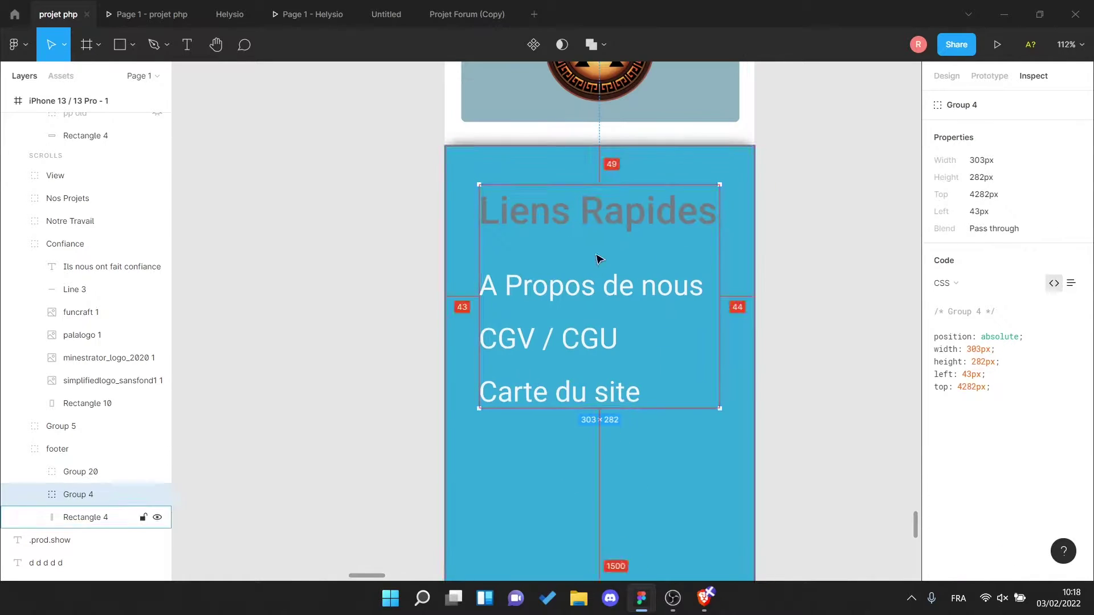
left_click_drag(591, 220, 607, 165)
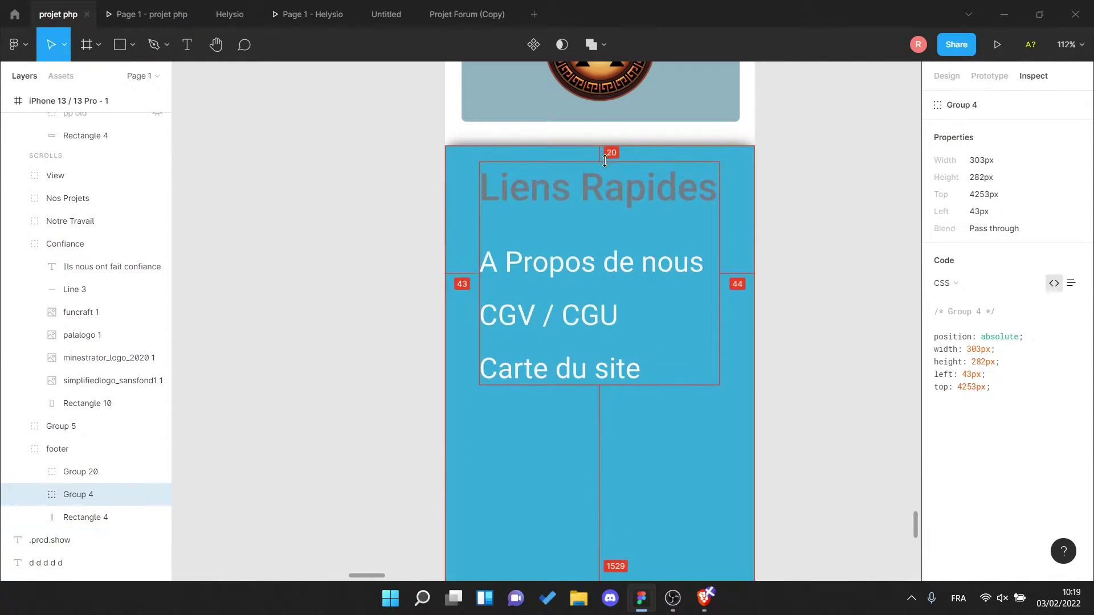
- Set the A Propos de nous, CGV / CGU and Carte du site links to size 24 and tighten their spacing
double_click(570, 193)
left_click(1060, 412)
left_click(1037, 364)
left_click(570, 264)
left_click(584, 319, "shift")
left_click(558, 369, "shift")
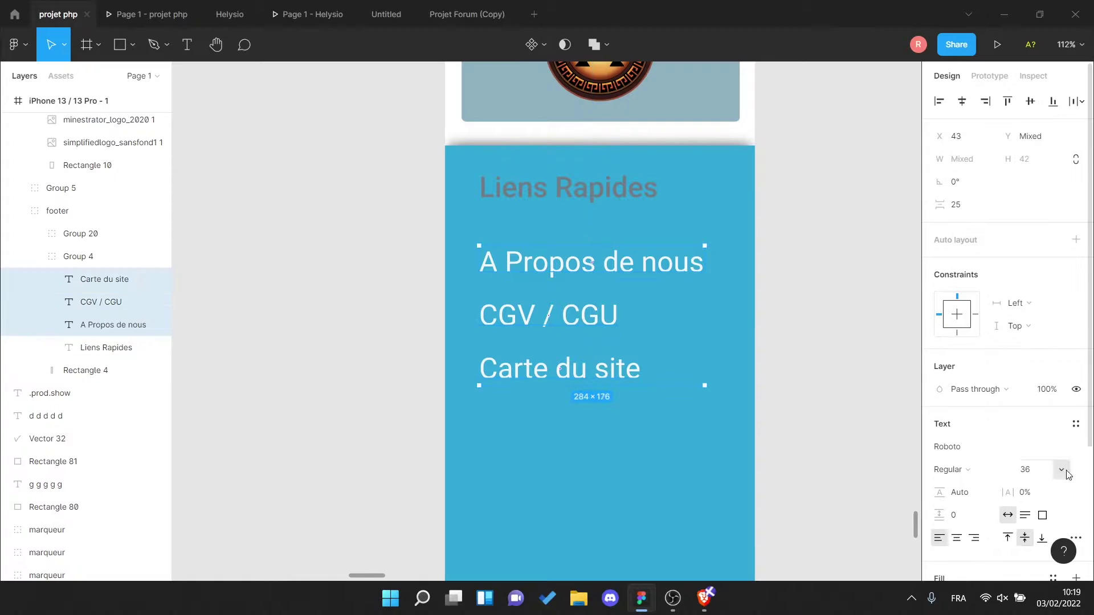
left_click(1031, 469)
left_click(1032, 433)
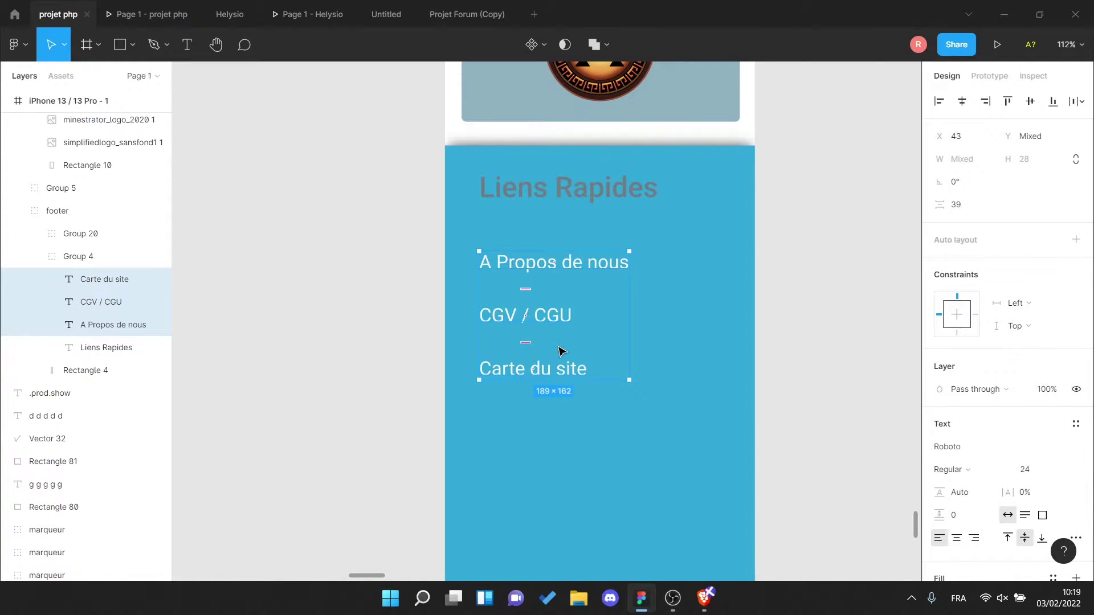
left_click_drag(526, 288, 528, 251)
- Set the Support links Forum, Nous Contacter and Postuler to font size 24
scroll(525, 280, "up", 5)
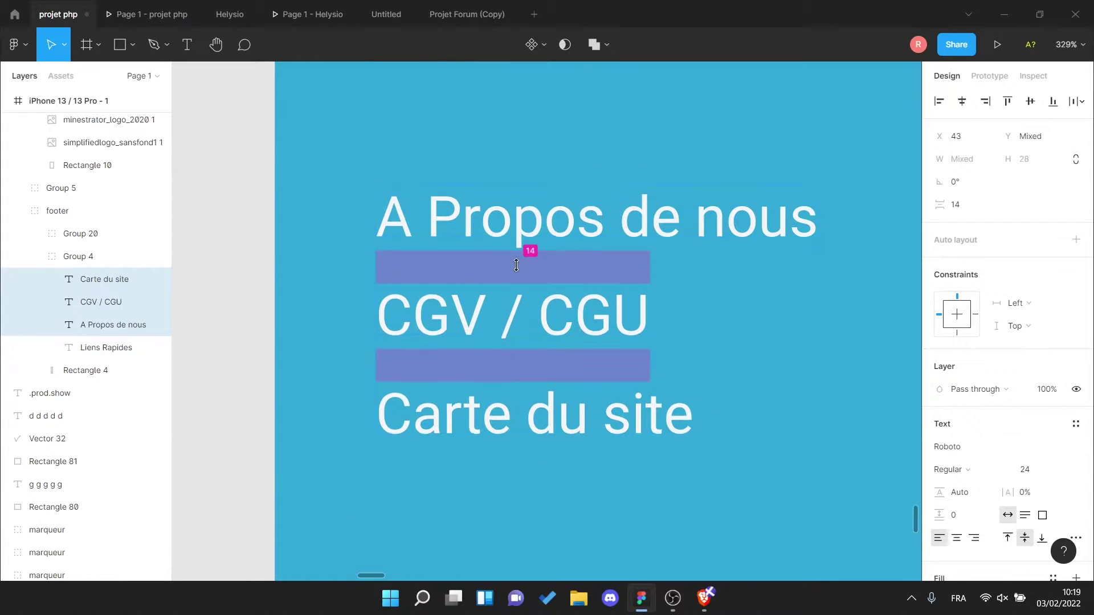
scroll(528, 250, "down", 3)
scroll(551, 204, "down", 5)
left_click(563, 409)
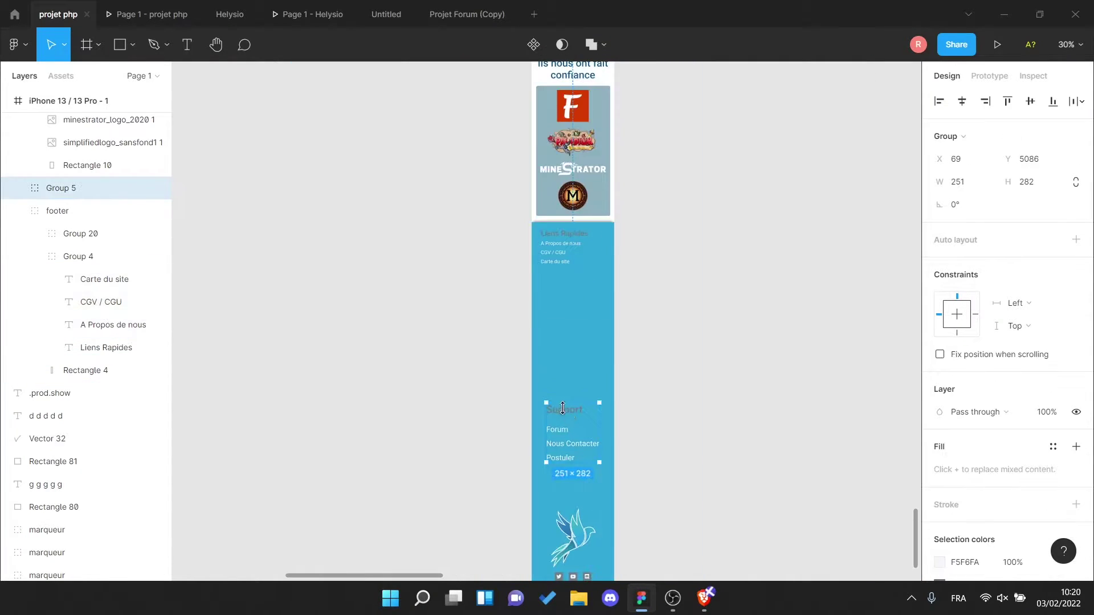
scroll(566, 288, "up", 5)
key("alt+0")
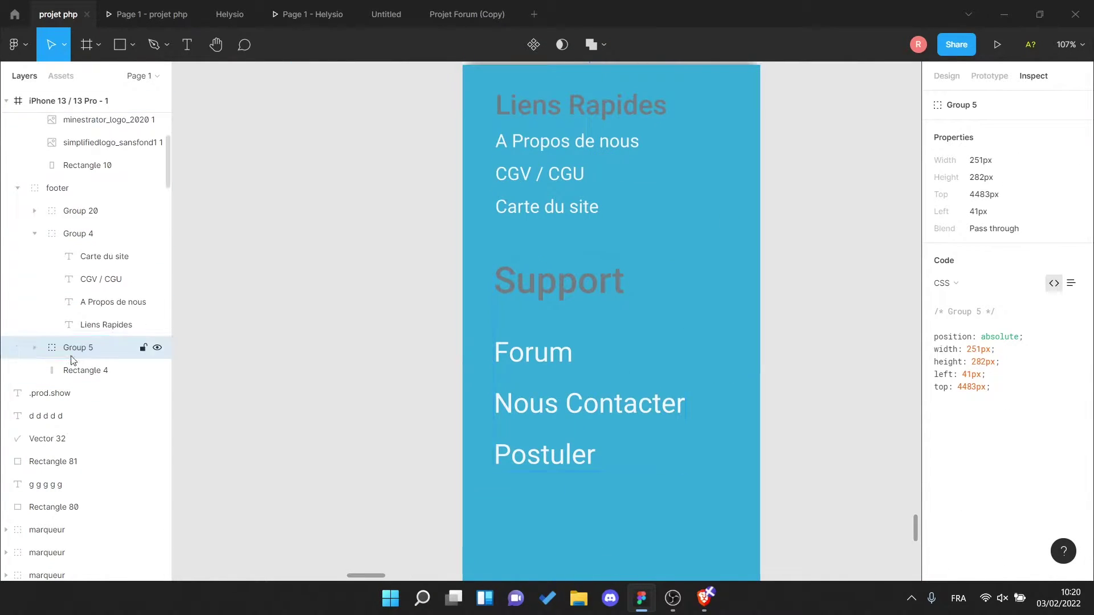
double_click(559, 269)
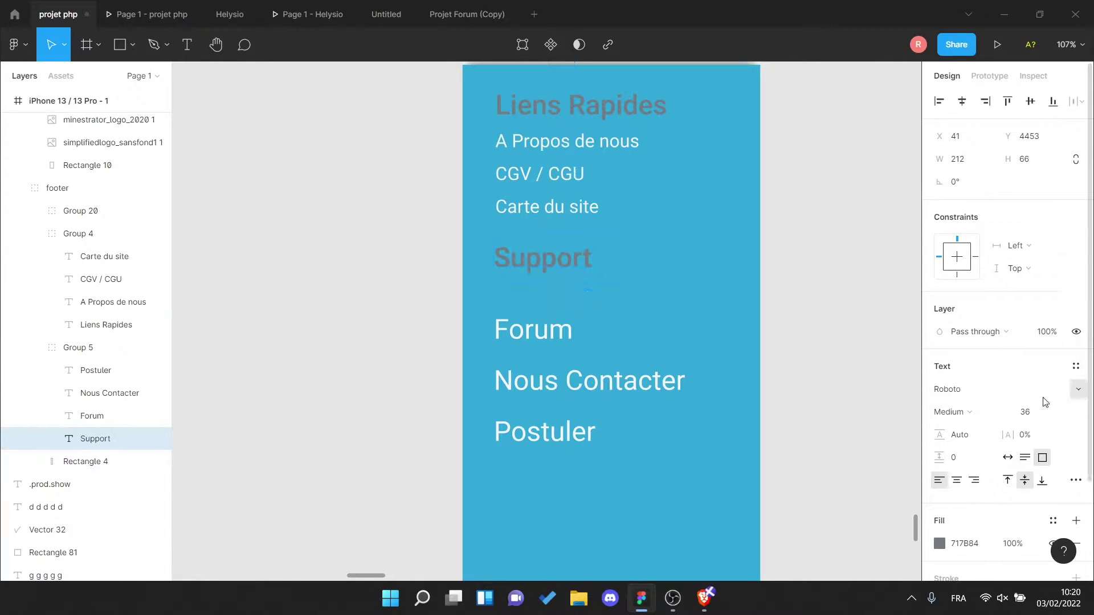
left_click(91, 415)
left_click(96, 370, "shift")
left_click(1025, 469)
type("24")
key("Return")
- Indent the Support links slightly right and reselect the three quick links
scroll(513, 354, "up", 5)
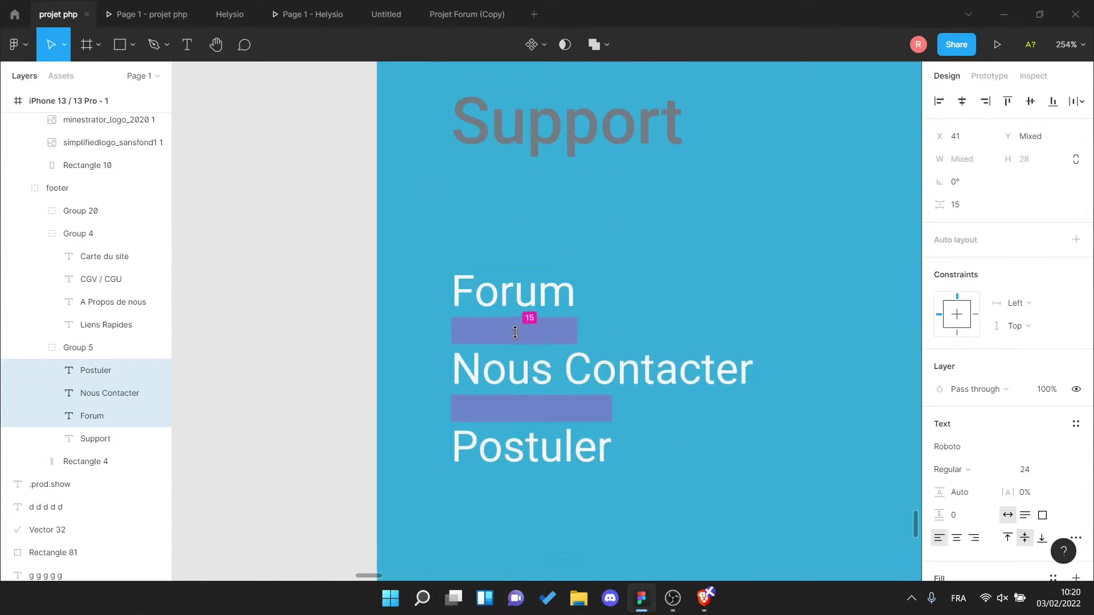
scroll(515, 332, "down", 3)
scroll(535, 276, "down", 3)
scroll(522, 274, "up", 4)
left_click_drag(595, 279, 588, 253)
scroll(513, 285, "up", 5)
left_click(561, 283)
left_click(581, 228, "shift")
left_click(570, 339, "shift")
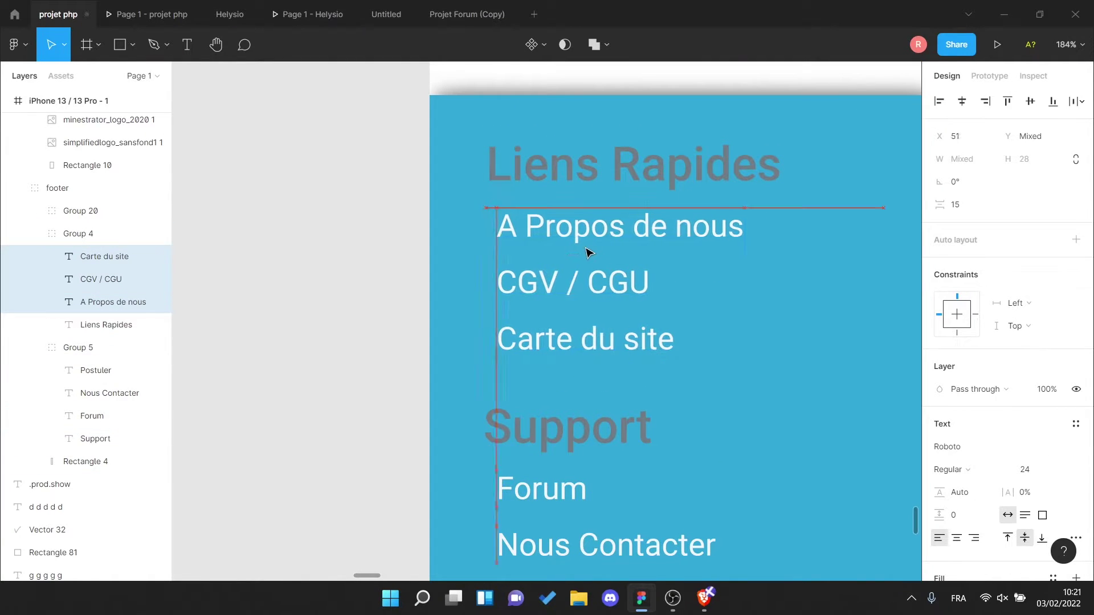
- Inspect the Liens Rapides heading and link styling in the Inspect panel
left_click(1033, 76)
left_click(490, 171)
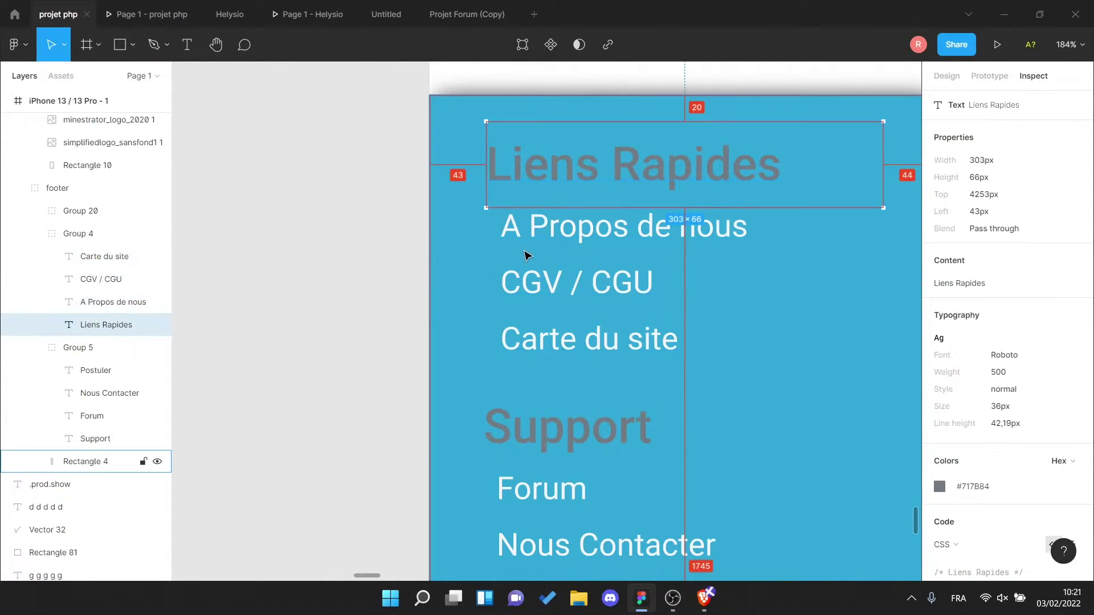
left_click(495, 231)
scroll(502, 263, "down", 4)
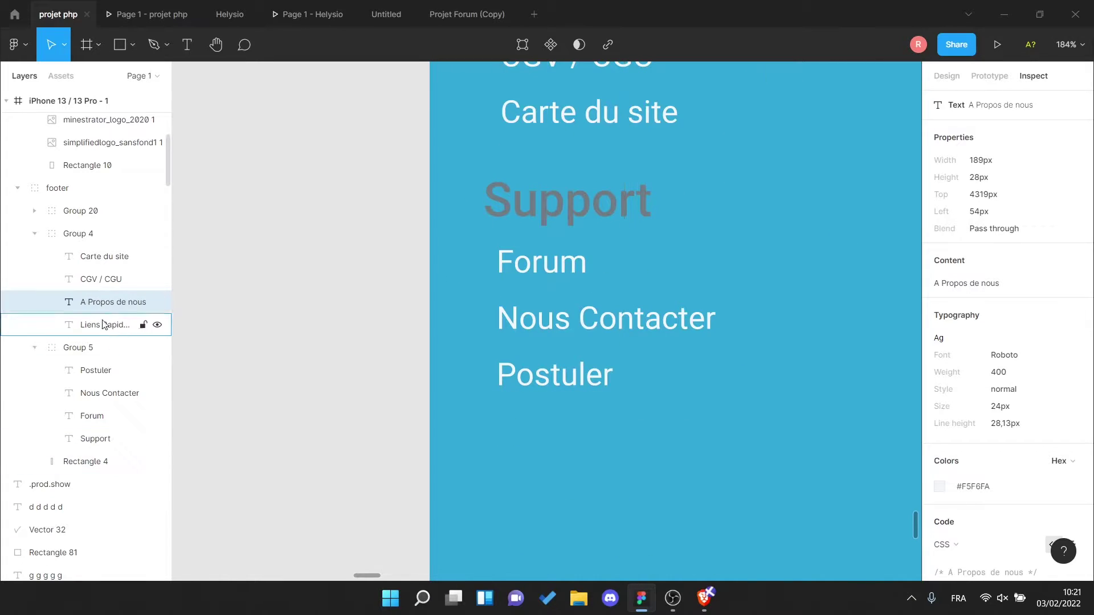
left_click(91, 416)
left_click(96, 371, "shift")
scroll(450, 300, "down", 5, "ctrl")
scroll(718, 335, "down", 3)
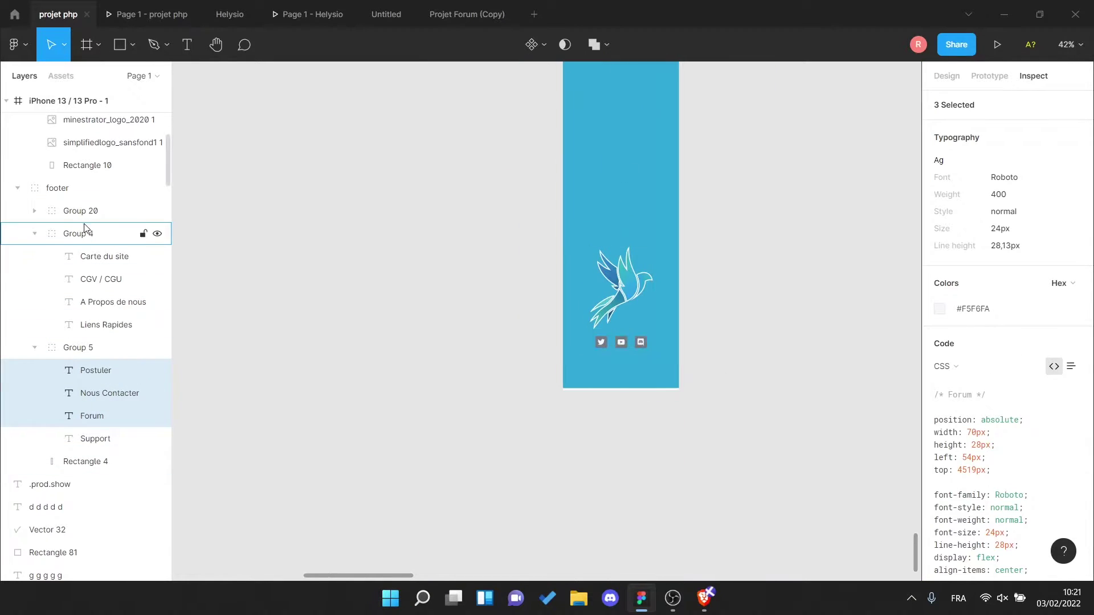
left_click(80, 211)
scroll(577, 442, "up", 3)
scroll(620, 311, "down", 2)
left_click_drag(619, 311, 617, 277)
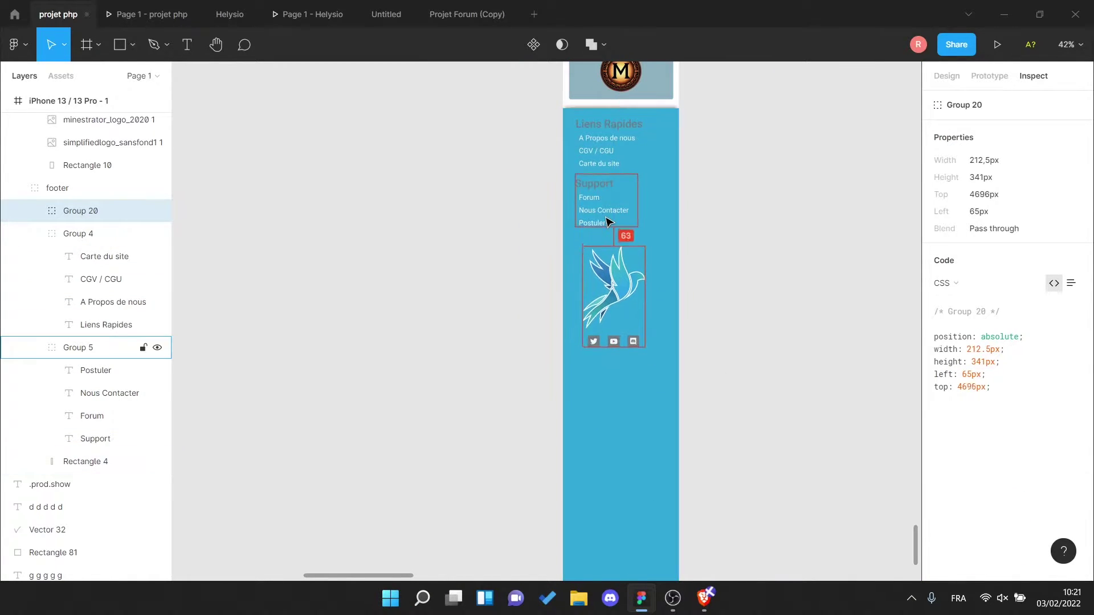
left_click_drag(607, 221, 607, 219)
scroll(741, 336, "down", 2, "ctrl")
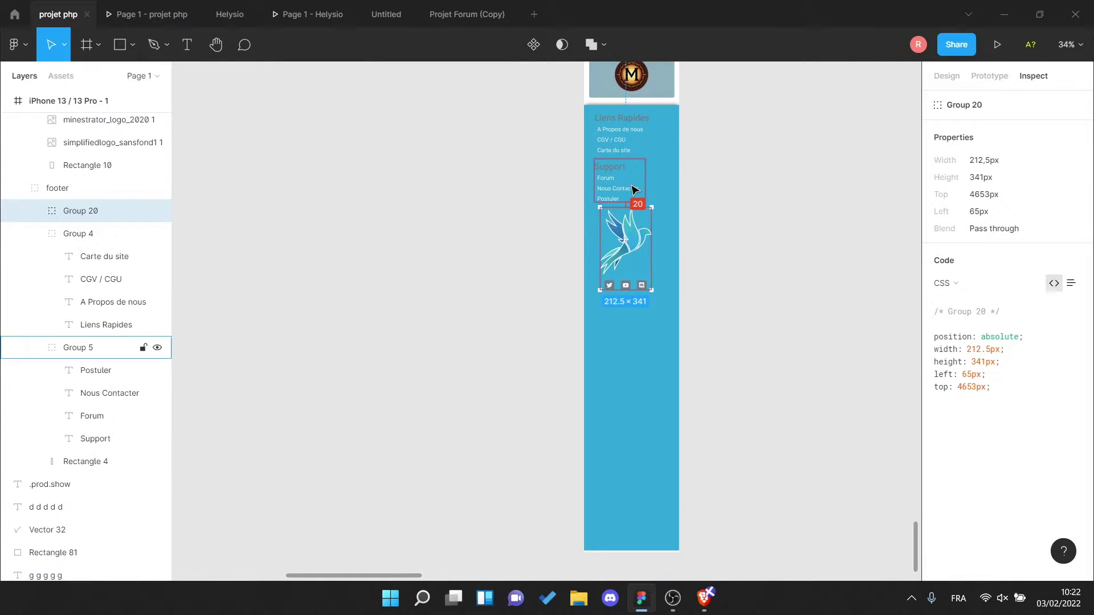
scroll(634, 189, "down", 1)
left_click_drag(642, 496, 642, 288)
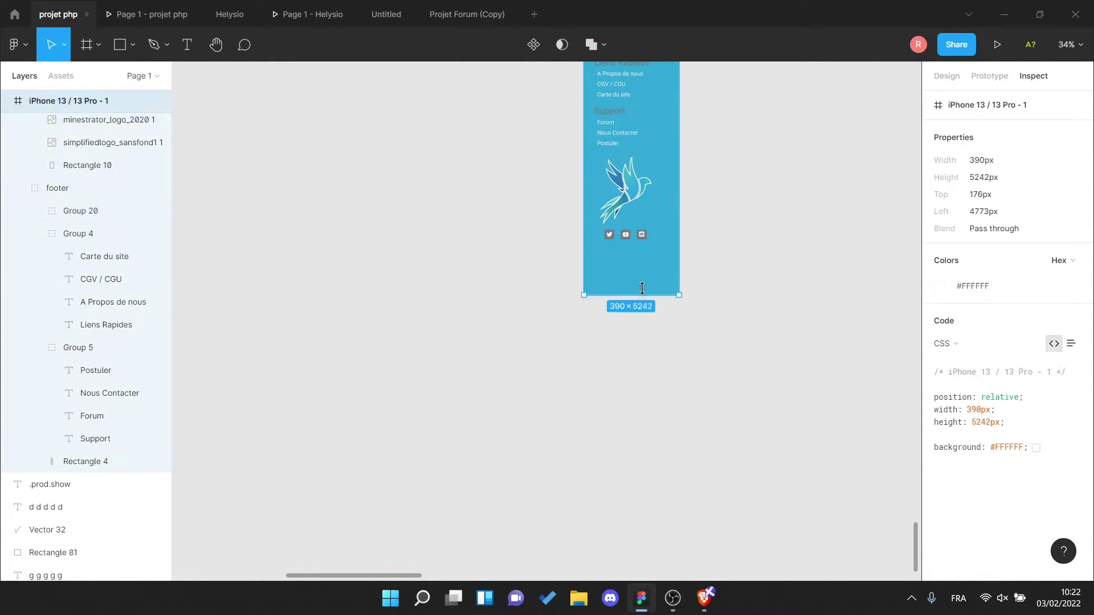
scroll(642, 249, "up", 5, "ctrl")
double_click(535, 239)
scroll(481, 270, "up", 1)
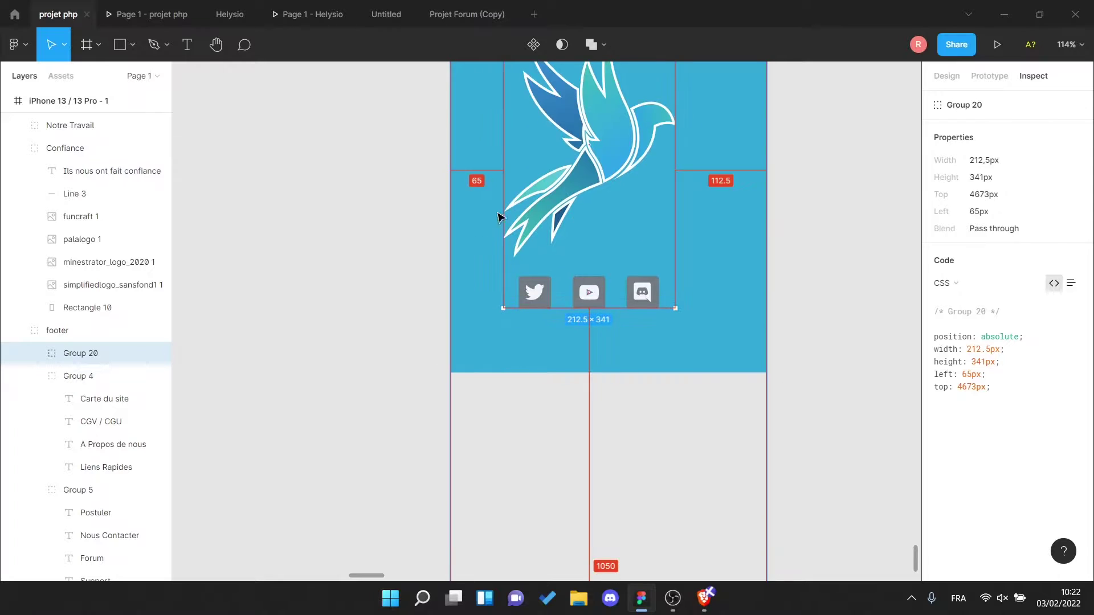
scroll(501, 214, "up", 2)
scroll(728, 254, "down", 3, "ctrl")
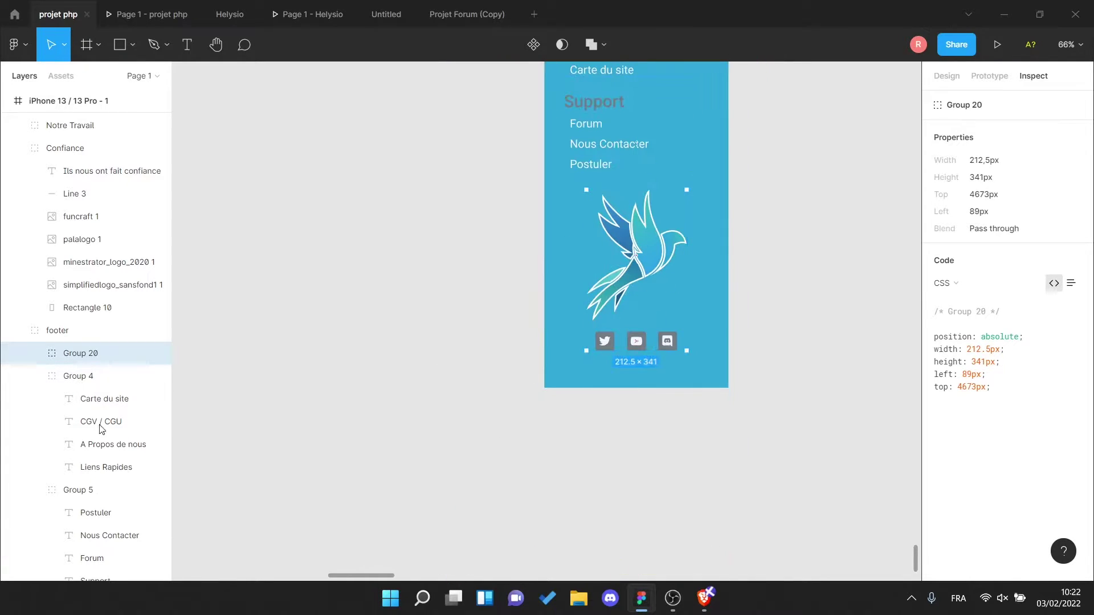
scroll(102, 421, "down", 3)
left_click(70, 507)
scroll(634, 234, "down", 2, "ctrl")
left_click_drag(635, 245, 635, 171)
scroll(720, 186, "down", 2, "ctrl")
scroll(661, 387, "down", 3, "ctrl")
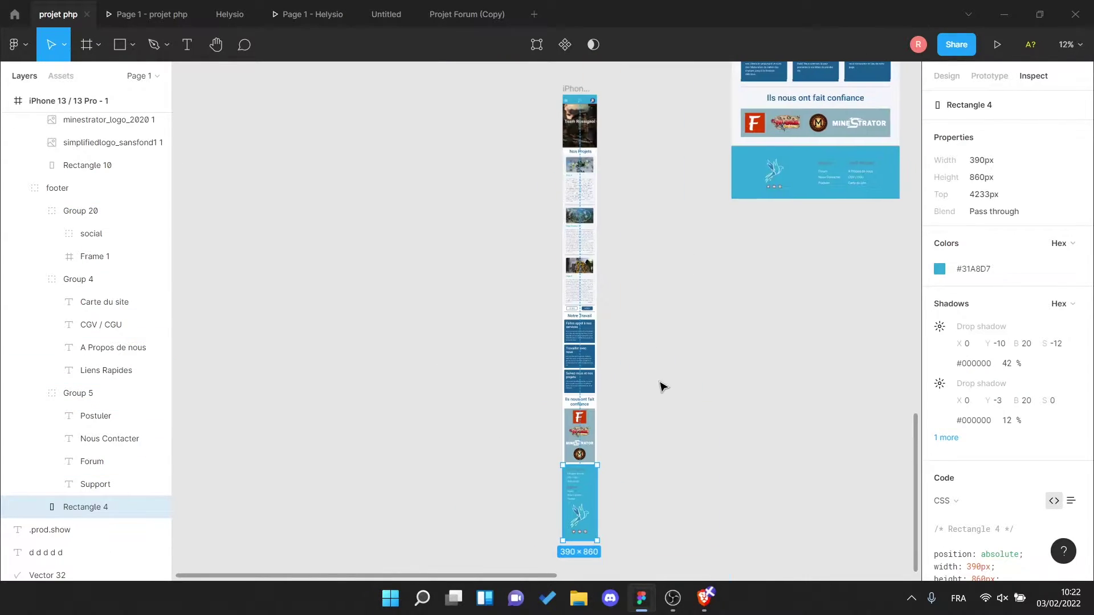
scroll(654, 385, "up", 5)
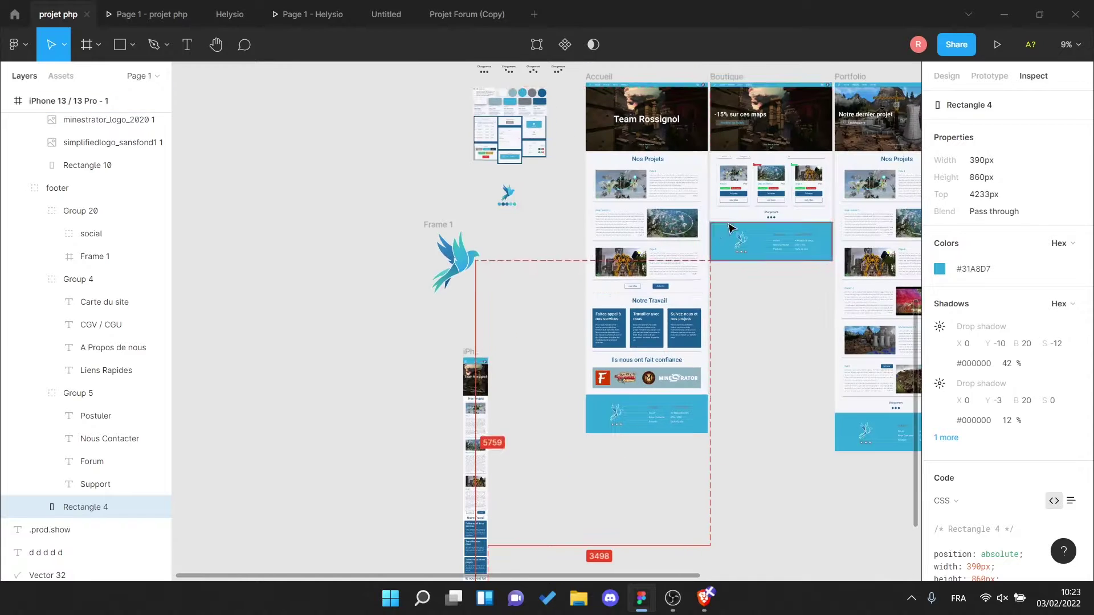
scroll(728, 227, "down", 1, "ctrl")
- Add a new iPhone 13 Pro frame filled dark blue 195C90
key("f")
left_click(985, 170)
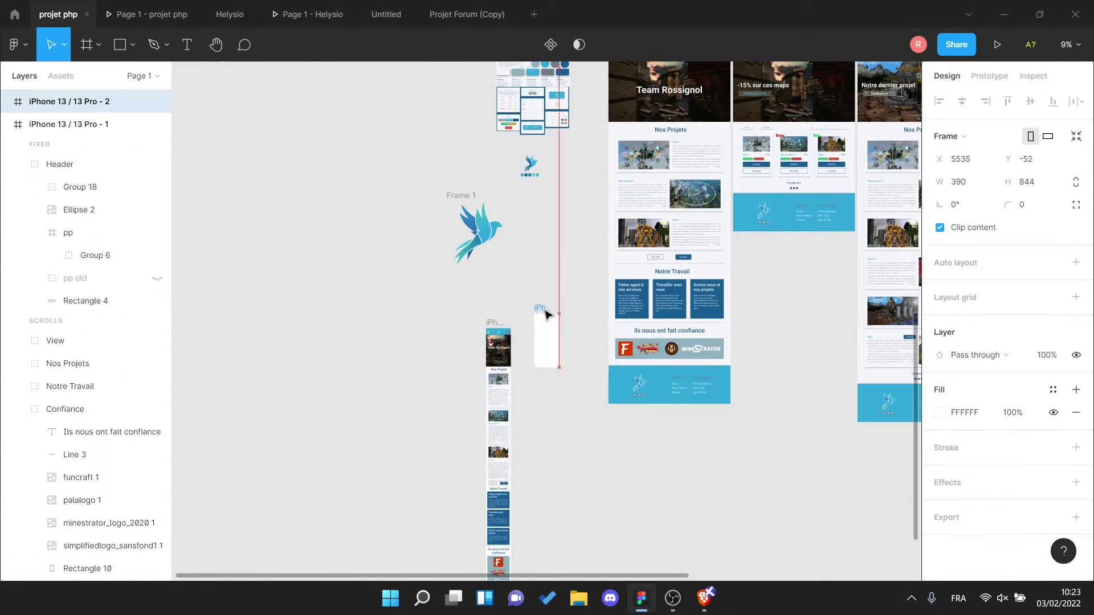
scroll(567, 324, "up", 3, "ctrl")
left_click(940, 412)
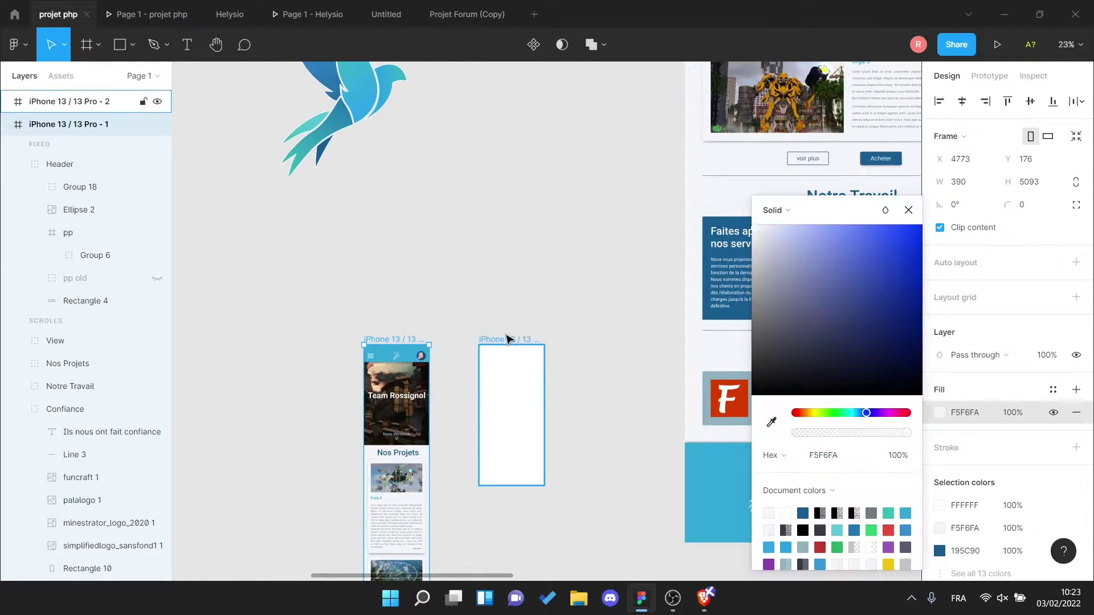
left_click(509, 340)
left_click(940, 412)
left_click(803, 513)
- Copy the hamburger icon into the blue frame and turn its bars into a close X
scroll(541, 351, "up", 3)
scroll(541, 351, "up", 3, "ctrl")
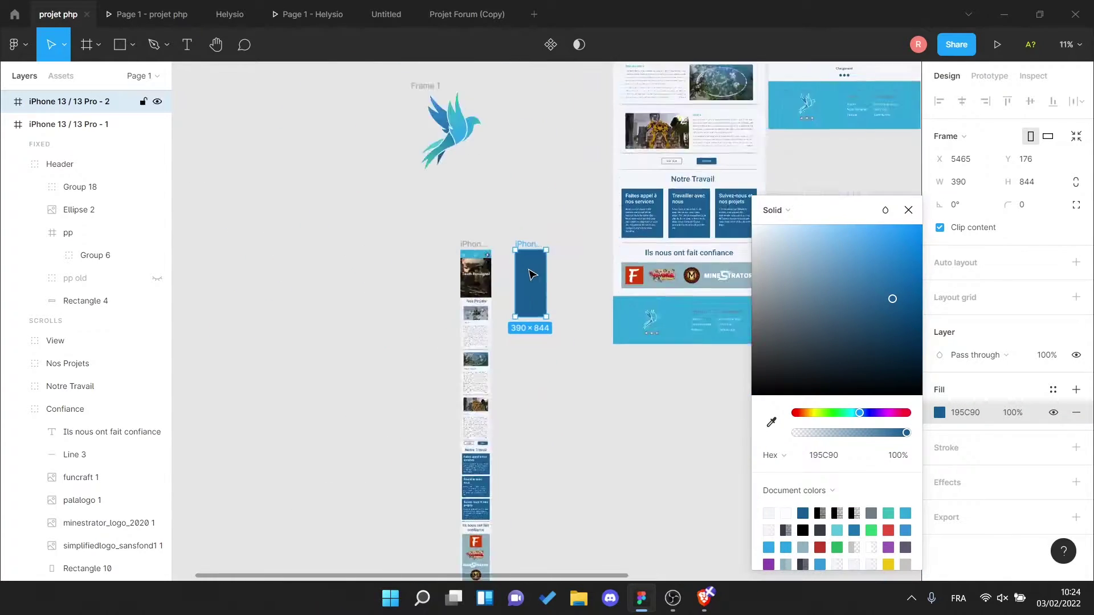
scroll(541, 350, "up", 3, "ctrl")
left_click(285, 302, "ctrl")
key("ctrl+c")
left_click(514, 300)
key("ctrl+v")
scroll(490, 305, "up", 4, "ctrl")
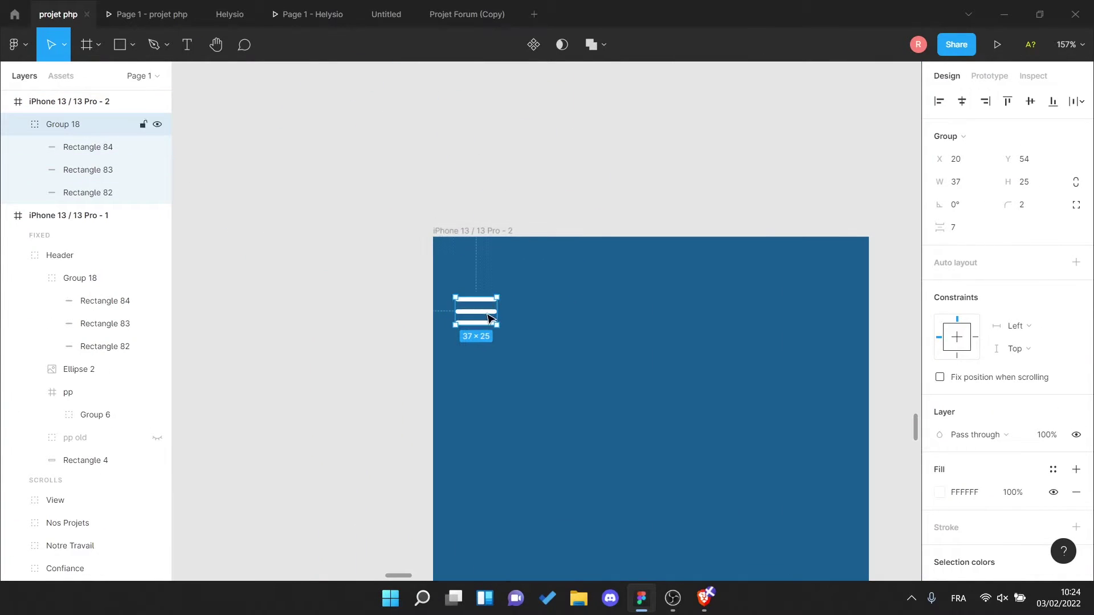
double_click(476, 311)
key("ctrl+d")
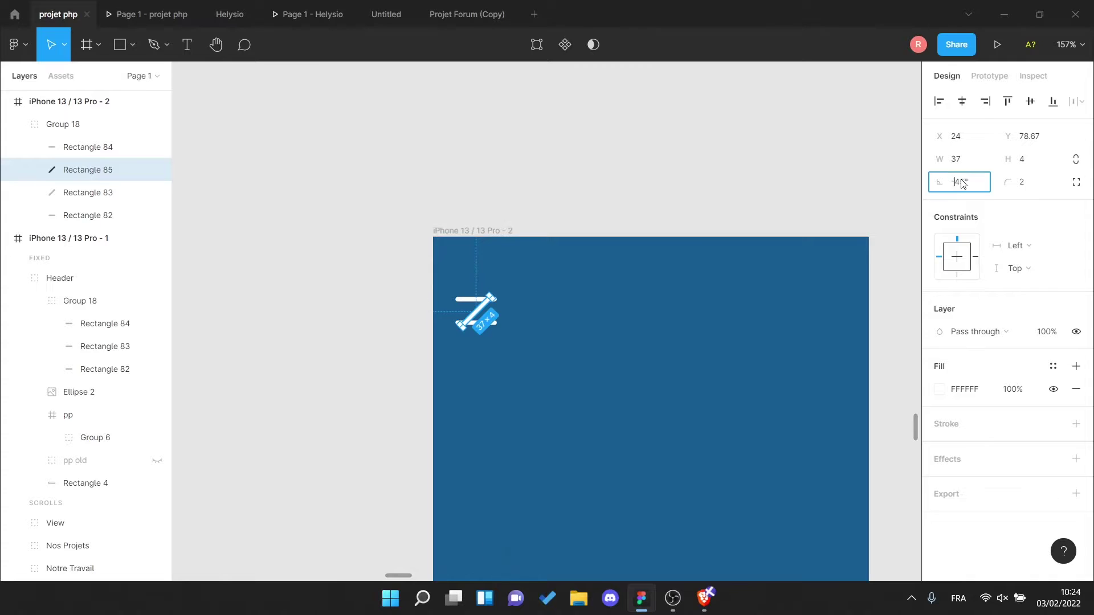
left_click(630, 309)
key("Delete")
key("shift+1")
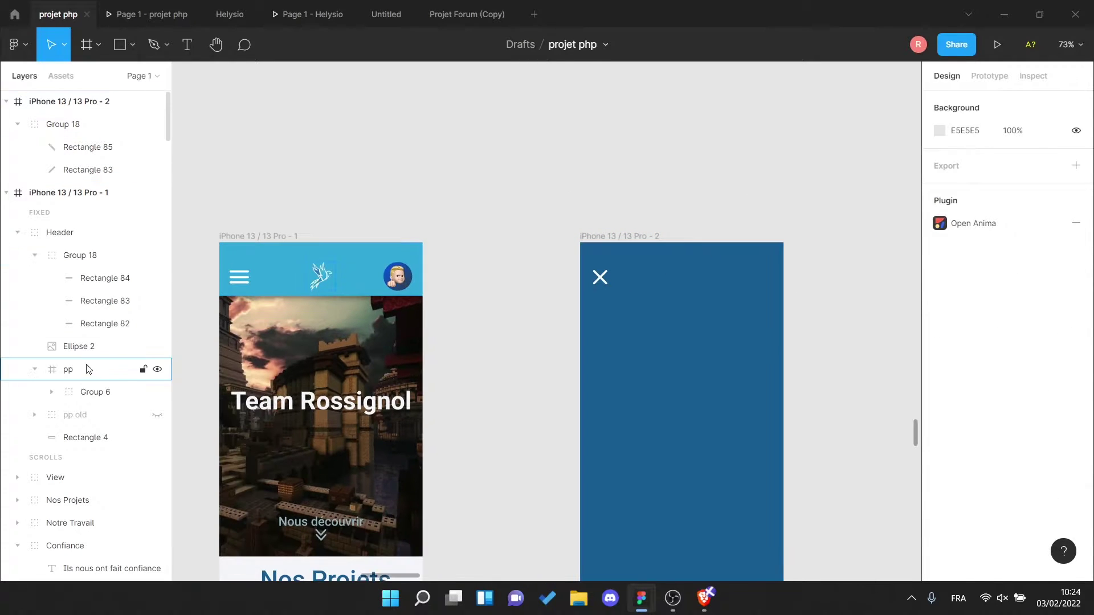
- Paste the homepage's bird logo and profile avatar into the blue menu frame
left_click(89, 369)
key("ctrl+c")
left_click(619, 236)
key("shift+2")
key("ctrl+v")
key("shift+1")
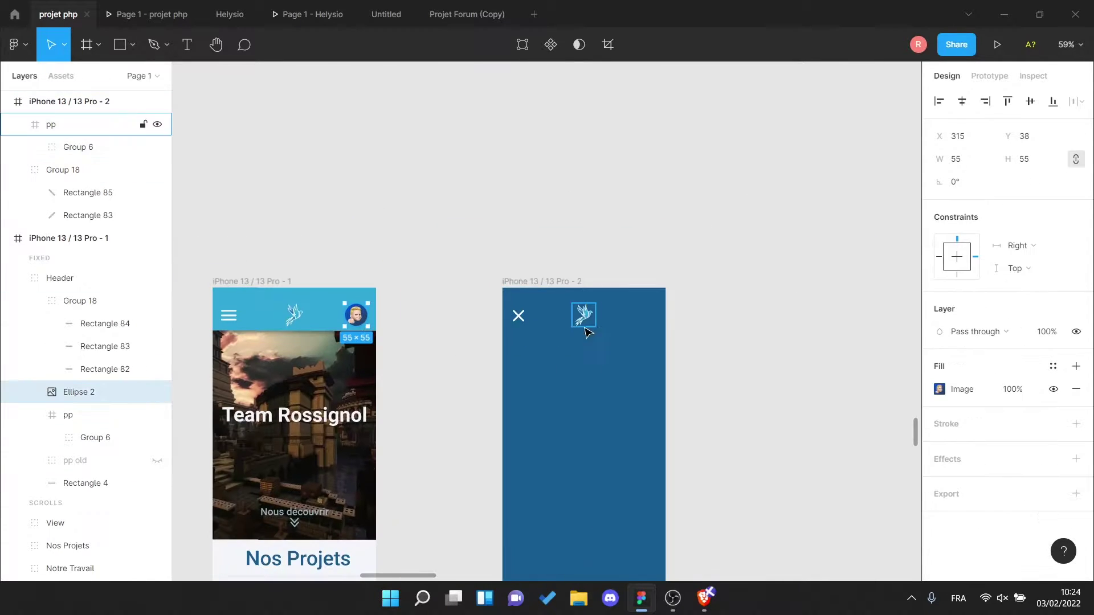
left_click(655, 319)
key("ctrl+c")
key("shift+2")
key("ctrl+v")
- Add a Medium-weight Accueil label and drag copies of it down the frame
key("t")
left_click_drag(482, 315, 574, 353)
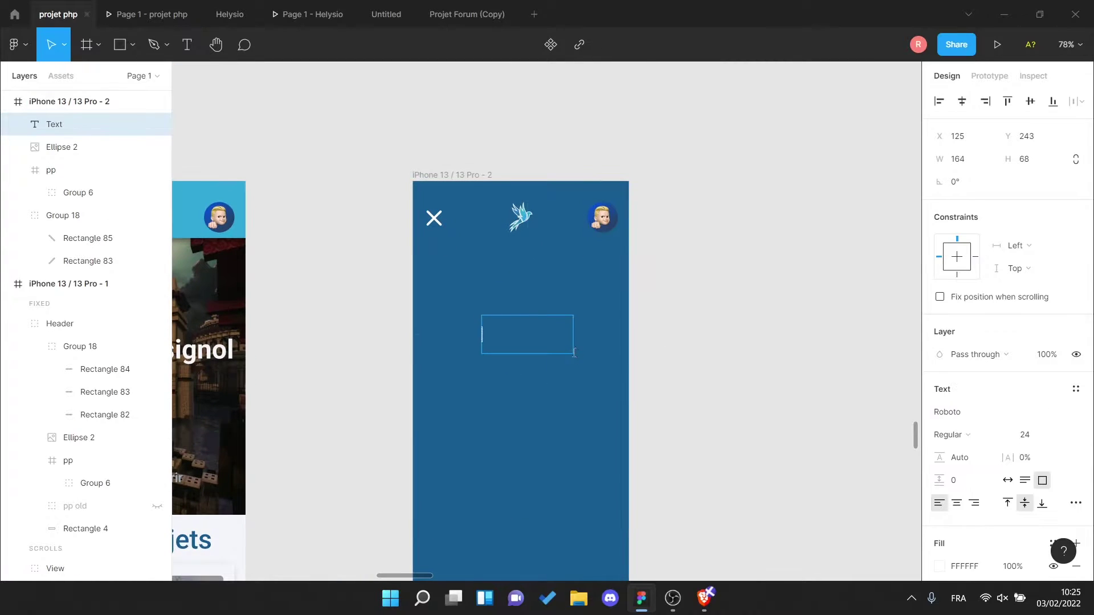
type("Accueil")
left_click(951, 435)
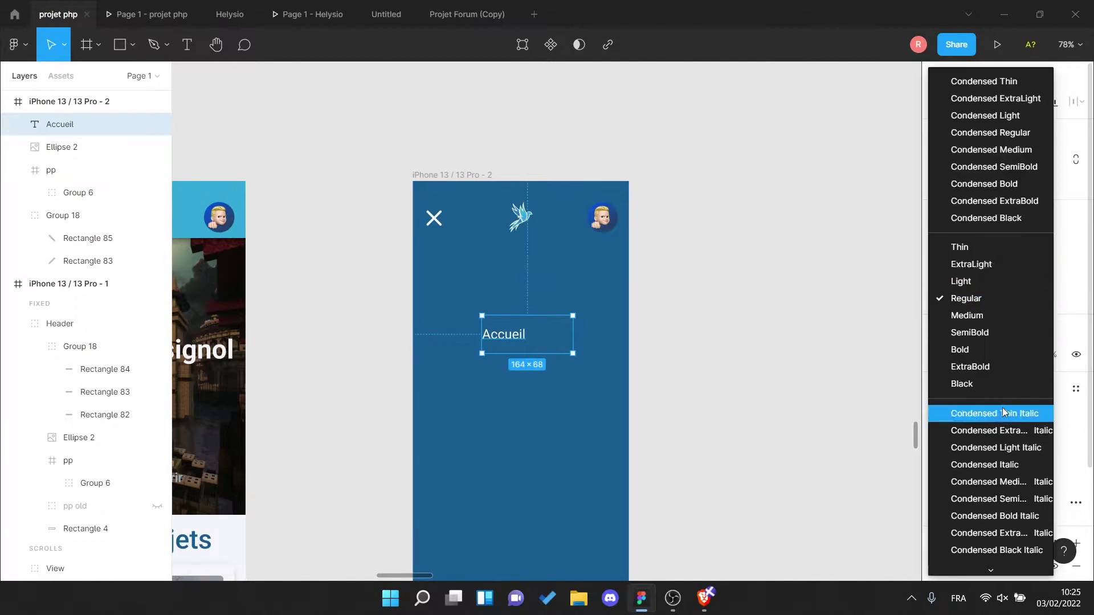
left_click(958, 316)
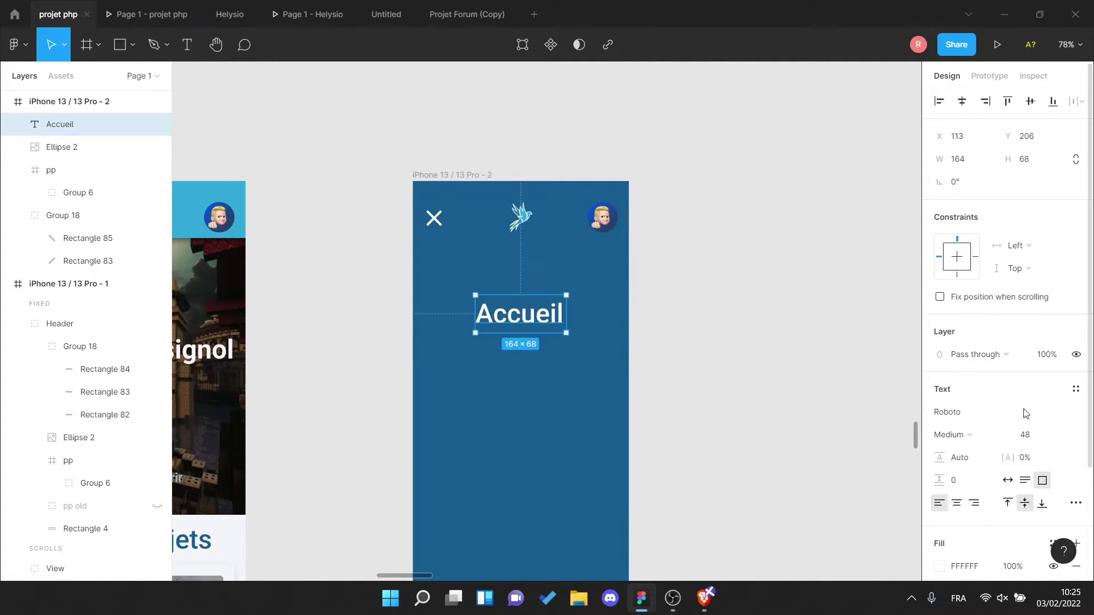
left_click_drag(526, 322, 526, 461)
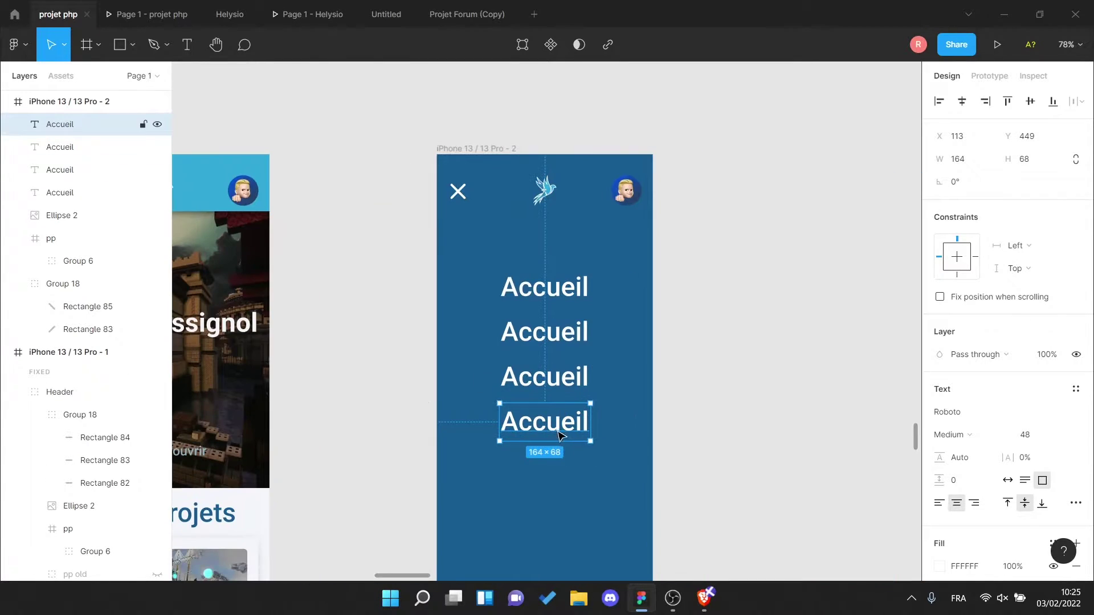
- Rename the copied labels to Portfolio, Forum and Boutique
left_click(520, 358)
scroll(552, 486, "down", 5)
scroll(576, 238, "down", 2)
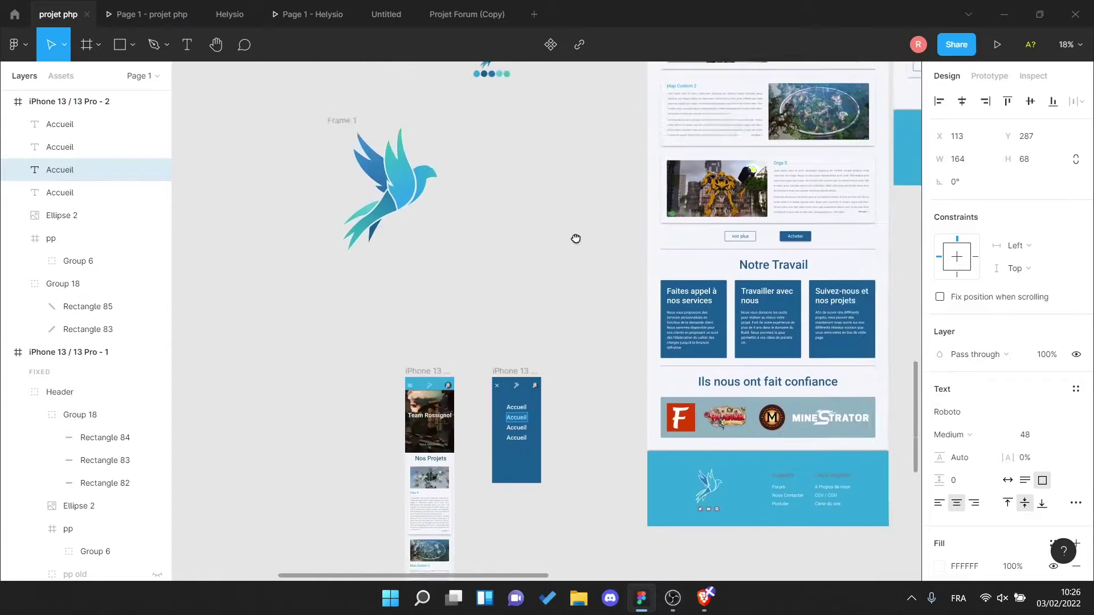
type("Portfolio")
scroll(581, 342, "up", 5)
left_click(1007, 480)
left_click(554, 348)
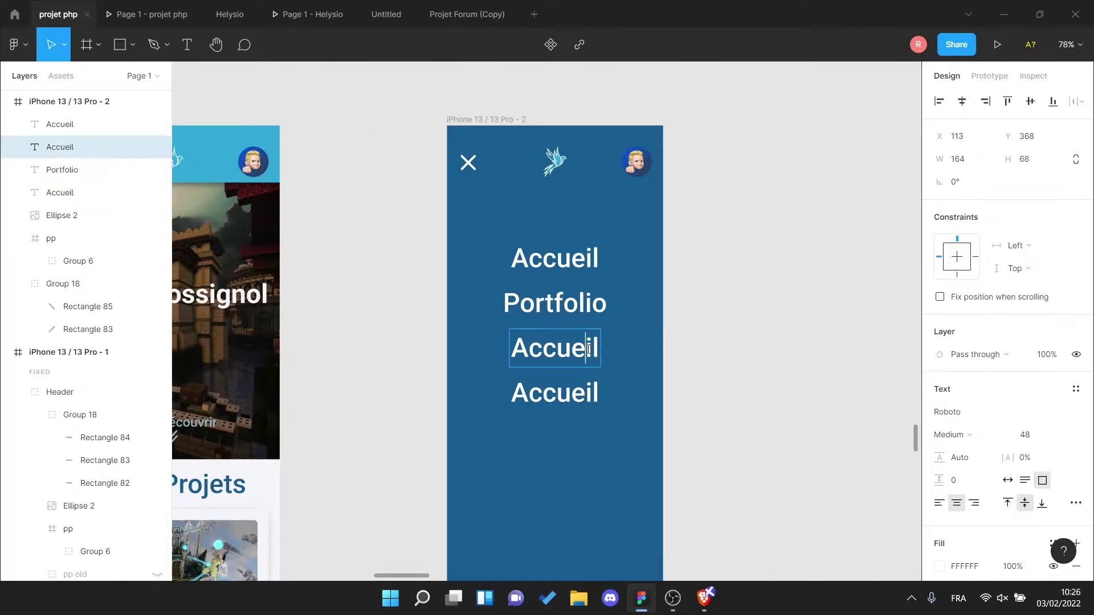
scroll(762, 303, "down", 5)
scroll(647, 367, "up", 3)
scroll(719, 276, "up", 2)
type("Foru")
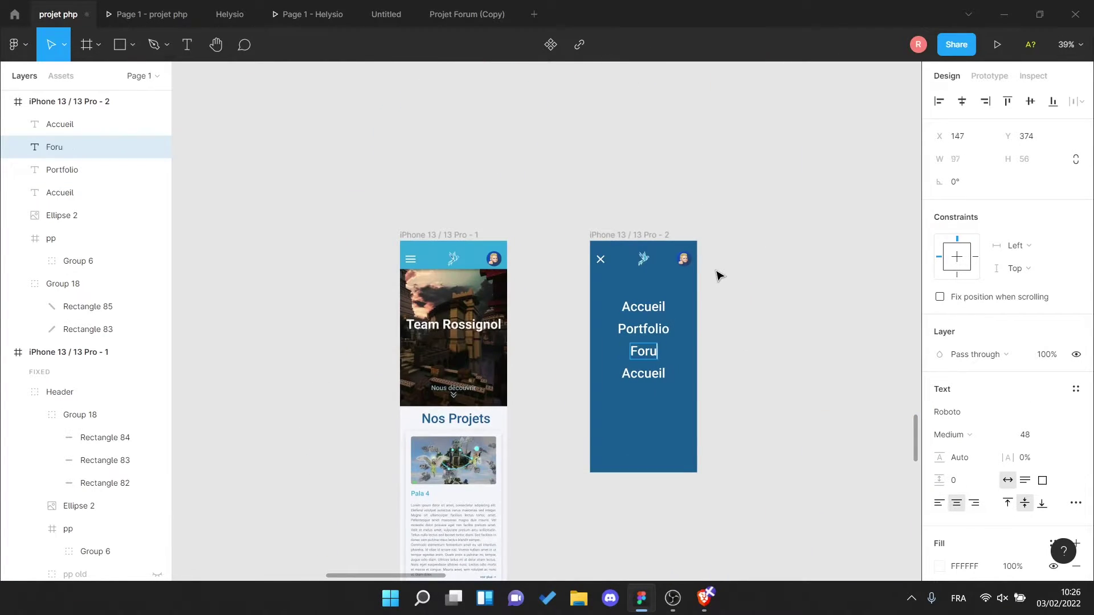
type("m")
key("Tab")
type("Boutique")
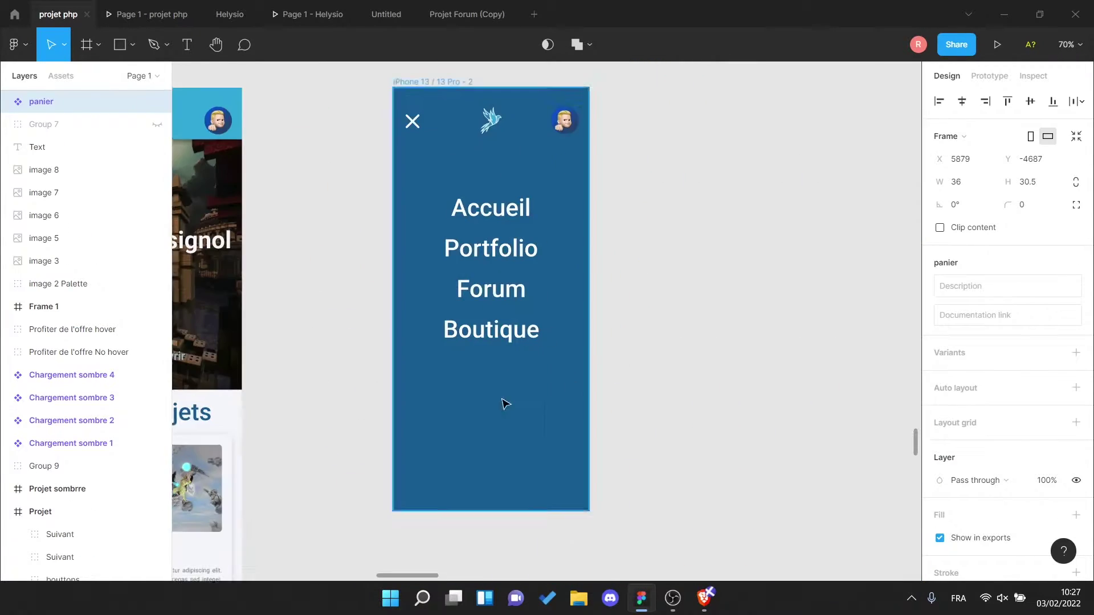
- Paste the cart icon beneath the labels and set its width to 50
key("ctrl+v")
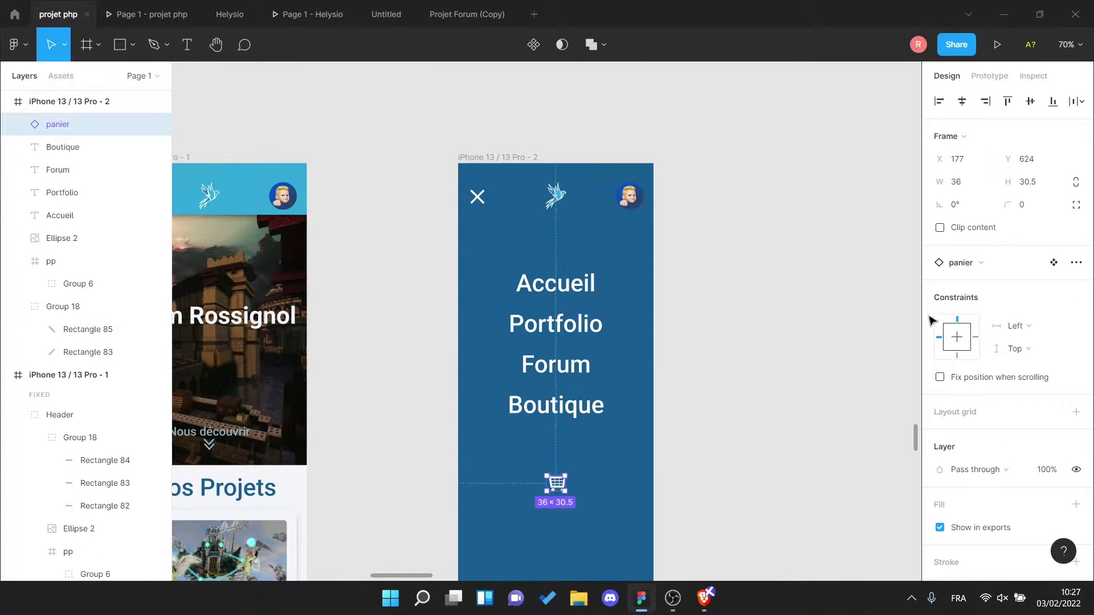
type("0")
key("Return")
scroll(648, 427, "up", 5)
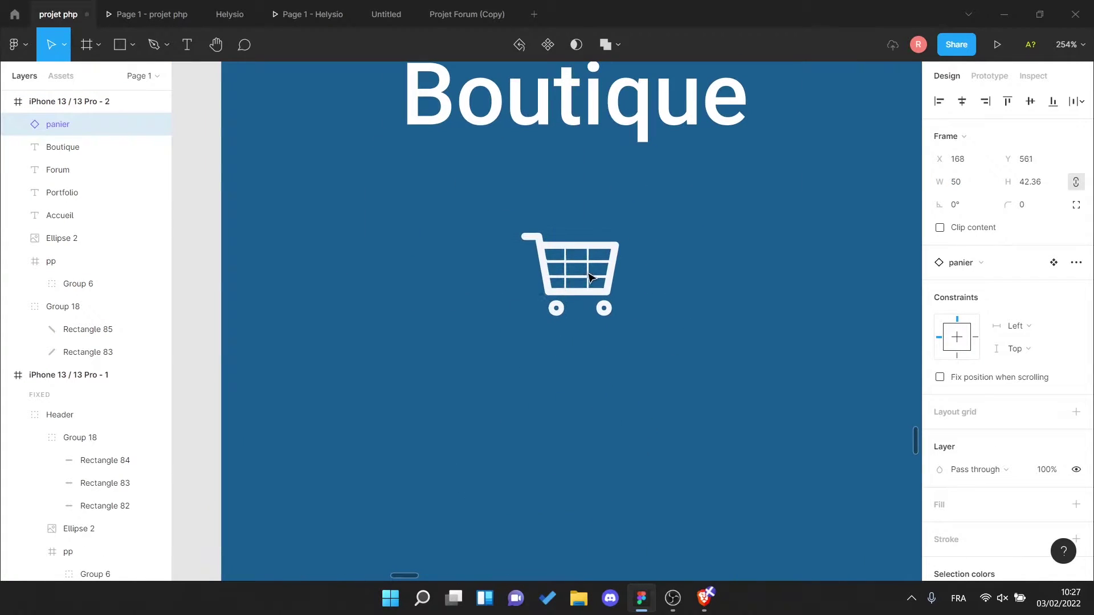
scroll(590, 277, "down", 5)
- Group the four menu labels together, then select the cart icon
left_click(63, 147)
left_click(60, 215, "shift")
key("ctrl+g")
left_click(75, 193)
scroll(441, 308, "up", 3)
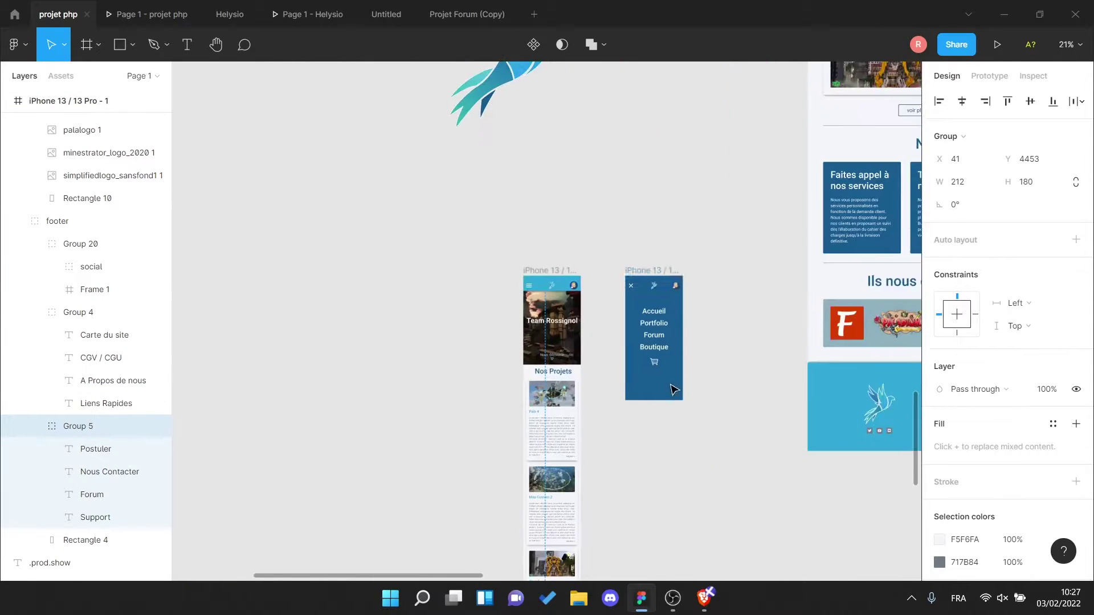
left_click(77, 193)
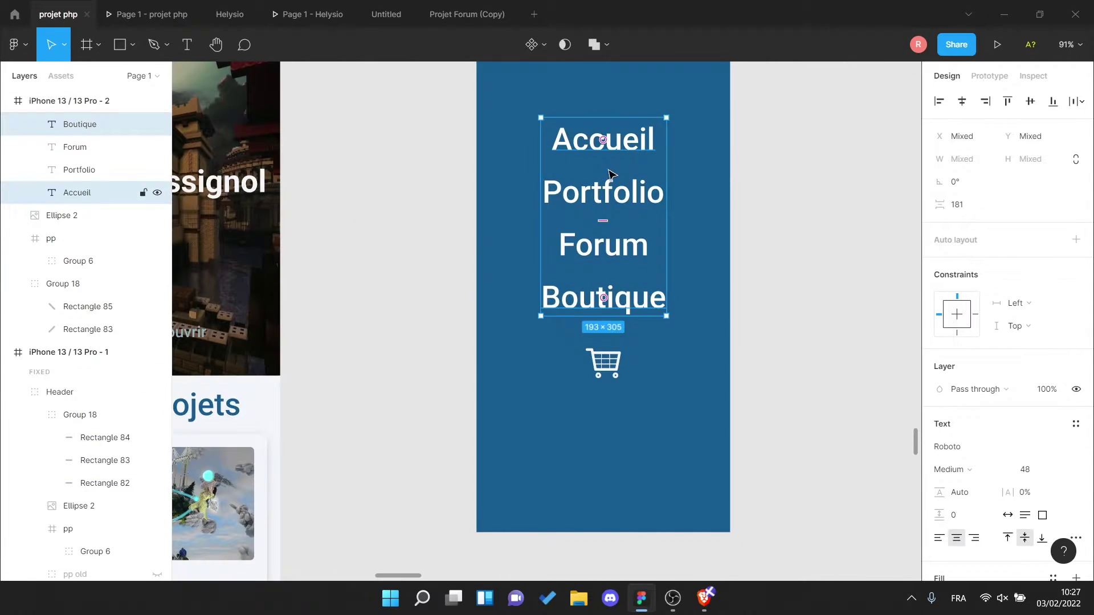
left_click(94, 126, "shift")
scroll(615, 288, "up", 4)
scroll(606, 273, "down", 3)
key("Escape")
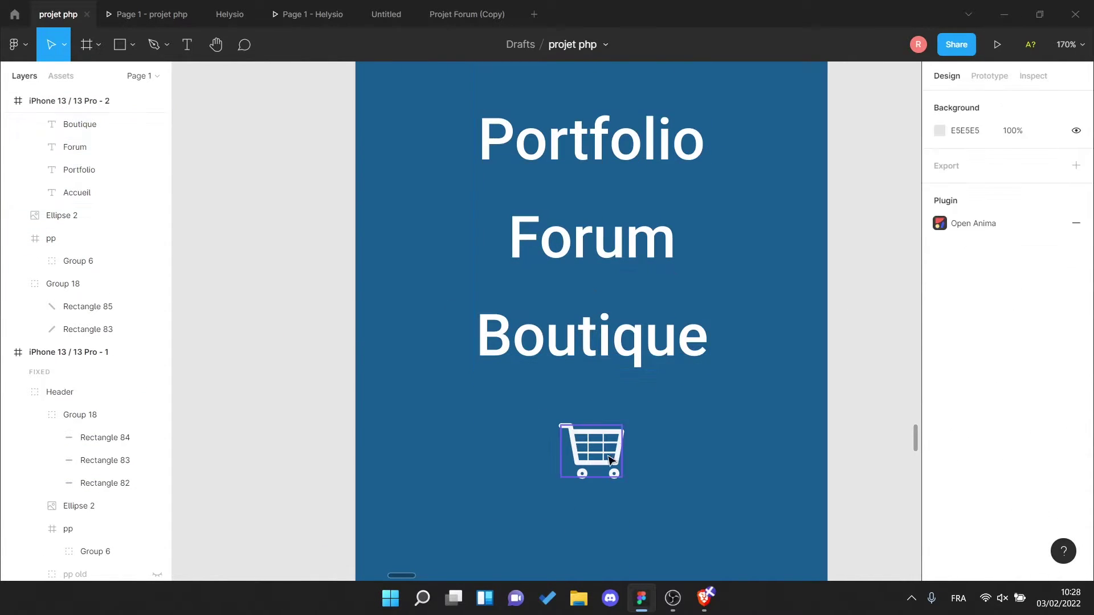
left_click(610, 459)
scroll(607, 399, "down", 5)
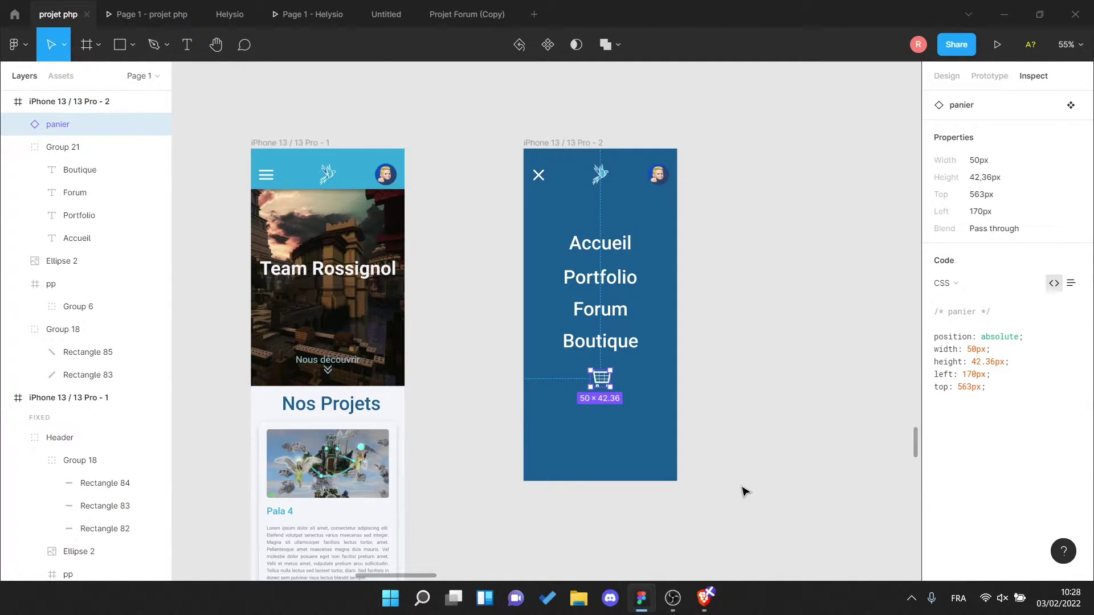
- Try adding a mouse-enter interaction to the menu's Accueil text, then undo it
left_click(610, 346)
left_click(601, 379, "shift")
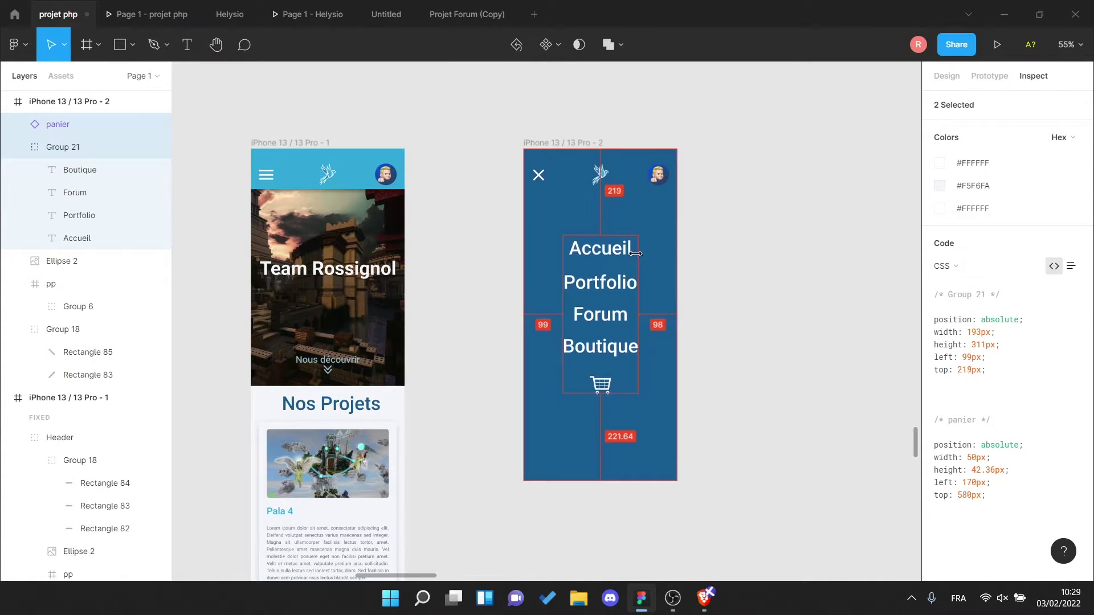
left_click(735, 229)
scroll(682, 255, "left", 2)
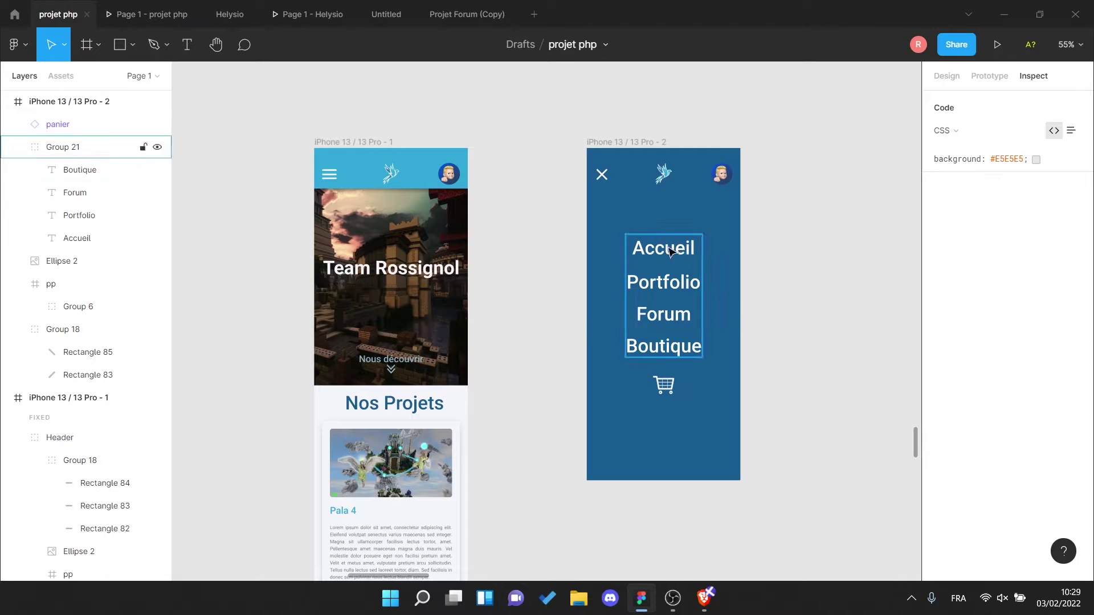
double_click(671, 250)
left_click(990, 76)
left_click(1075, 108)
left_click(797, 165)
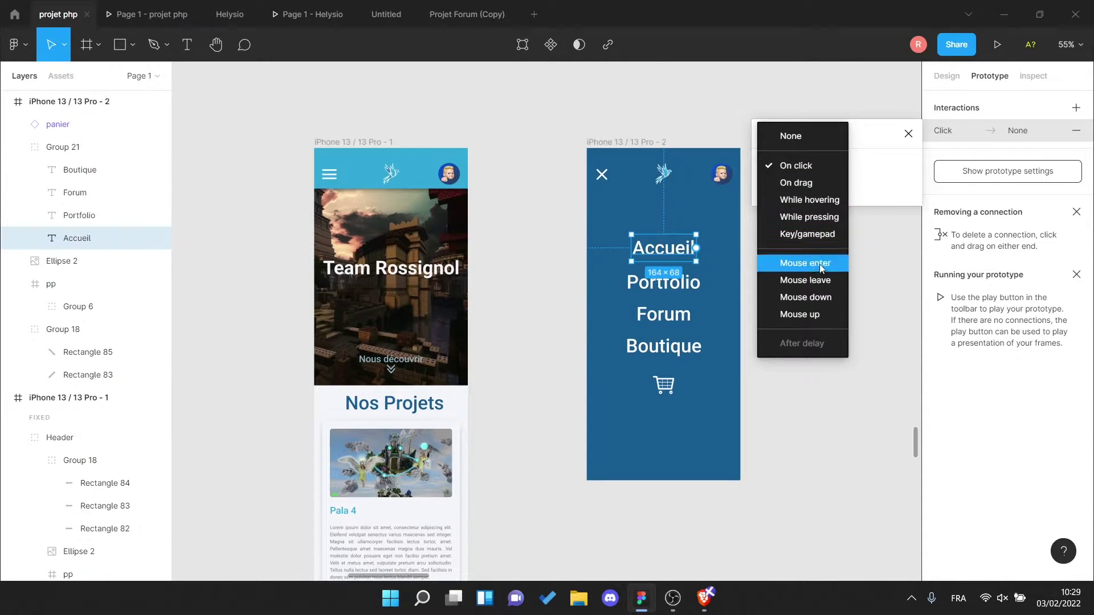
left_click(820, 264)
left_click(798, 188)
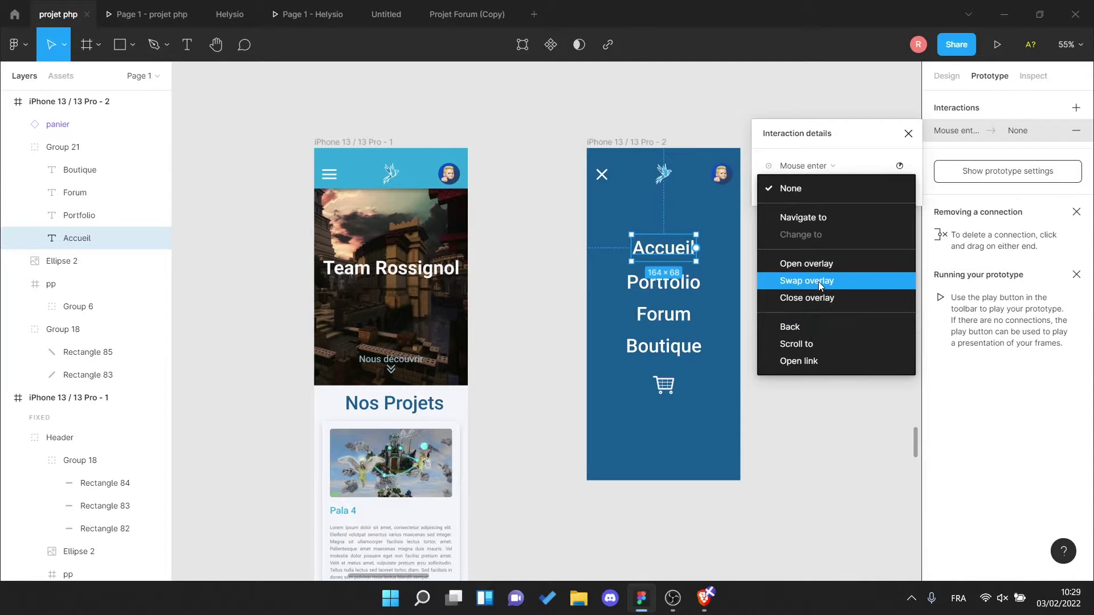
left_click(914, 188)
key("ctrl+z")
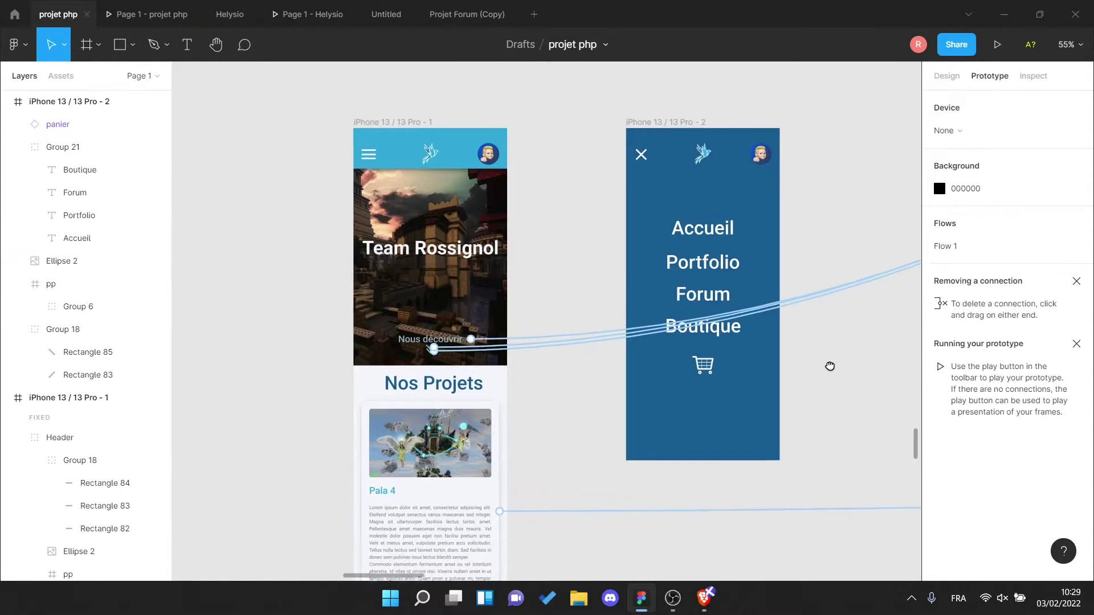
- Confirm the scroll destination of the Nous découvrir link's interaction
left_click(431, 337, "shift")
scroll(431, 337, "up", 5)
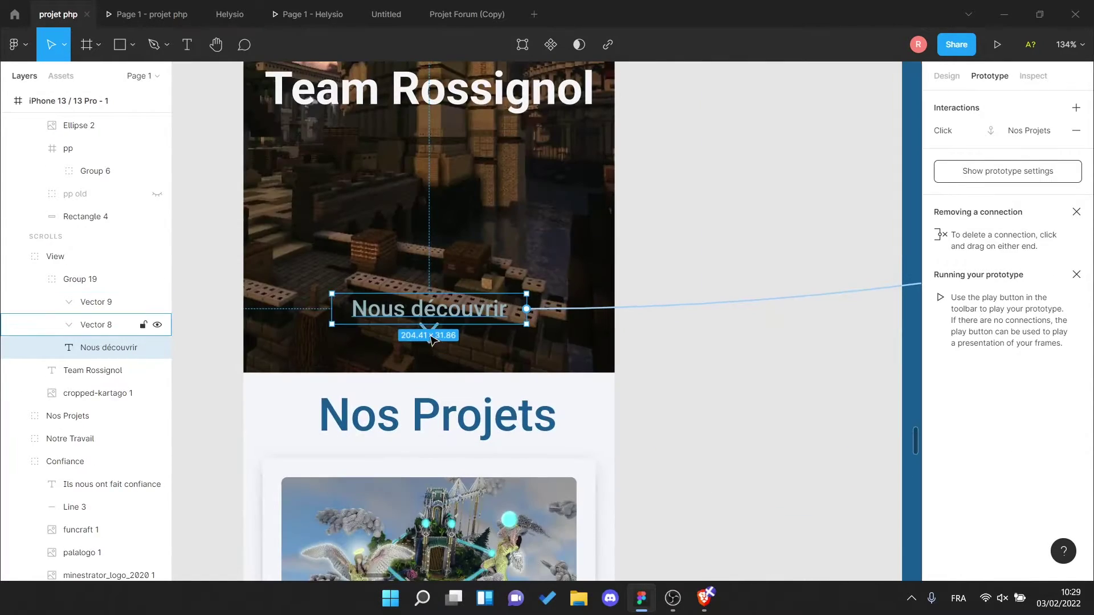
scroll(510, 333, "down", 6)
left_click(1040, 130)
left_click(877, 188)
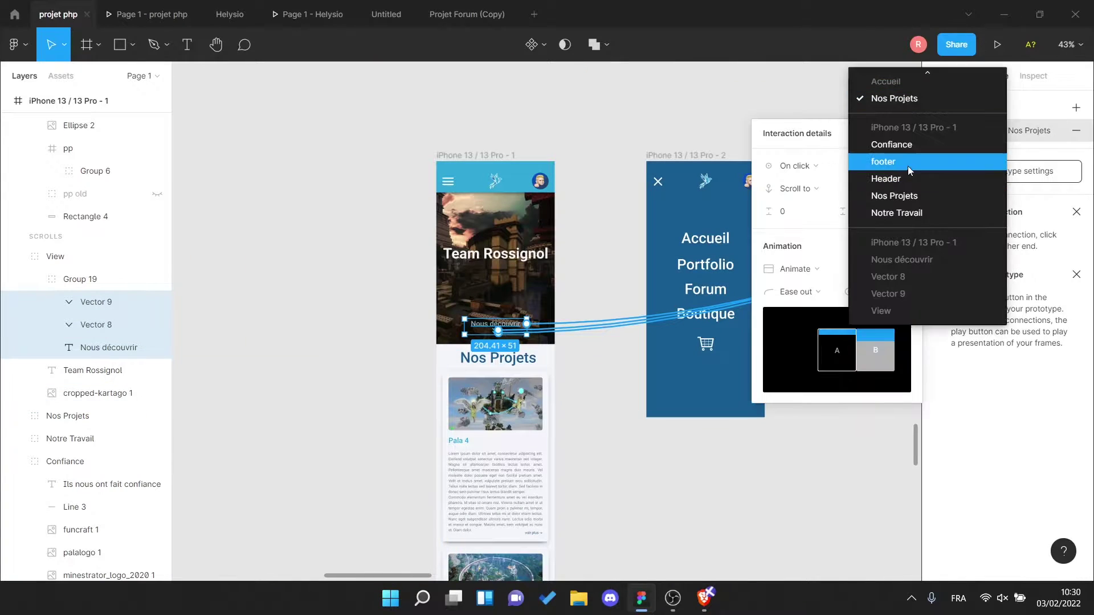
left_click(911, 213)
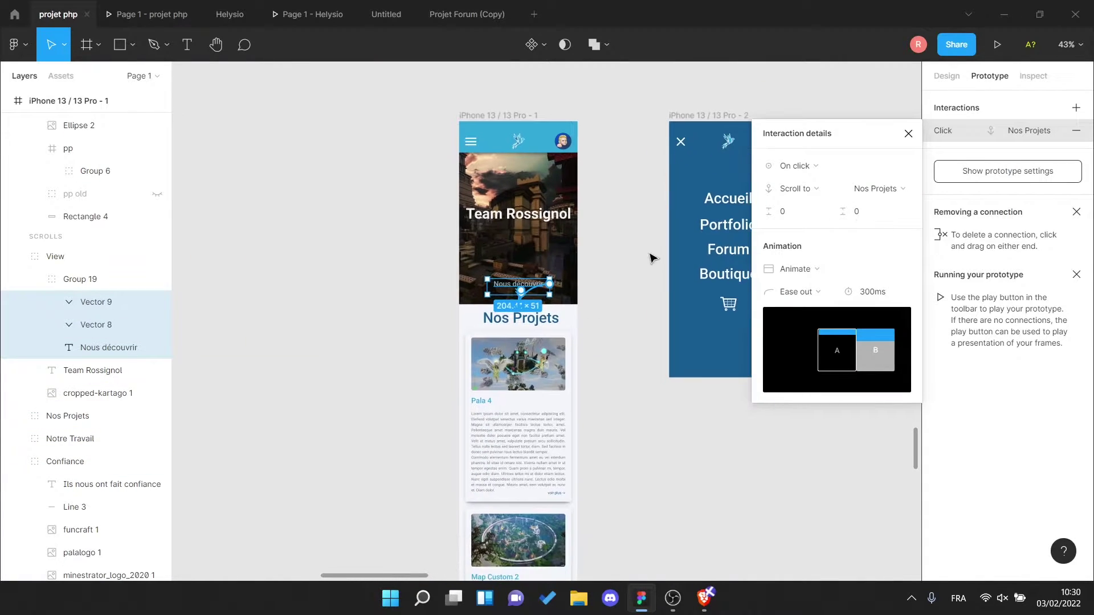
left_click(791, 254)
scroll(642, 404, "down", 5, "ctrl")
scroll(576, 183, "up", 5, "ctrl")
scroll(645, 272, "down", 5, "ctrl")
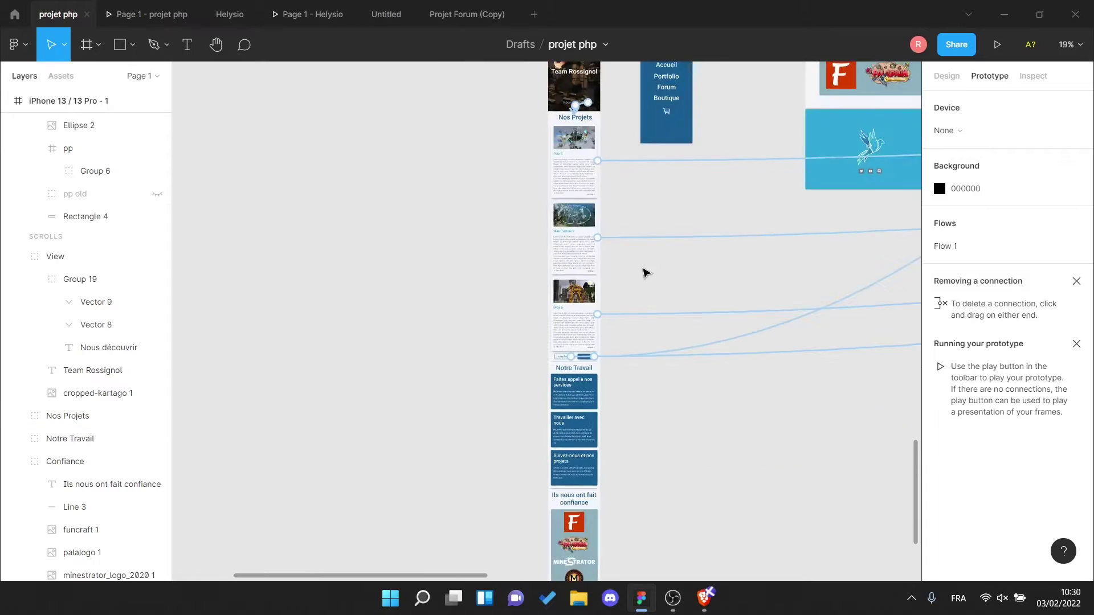
scroll(669, 264, "down", 3, "ctrl")
scroll(629, 199, "up", 5, "ctrl")
- Link Accueil to the home frame and the hamburger icon to the menu frame with Dissolve
left_click(678, 192)
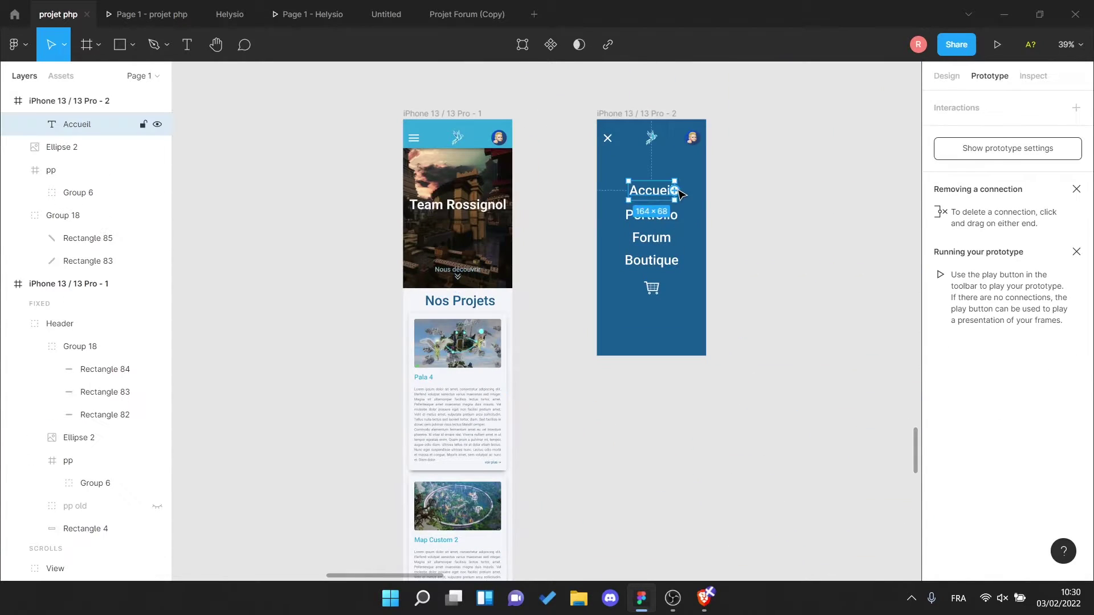
left_click_drag(458, 126, 458, 127)
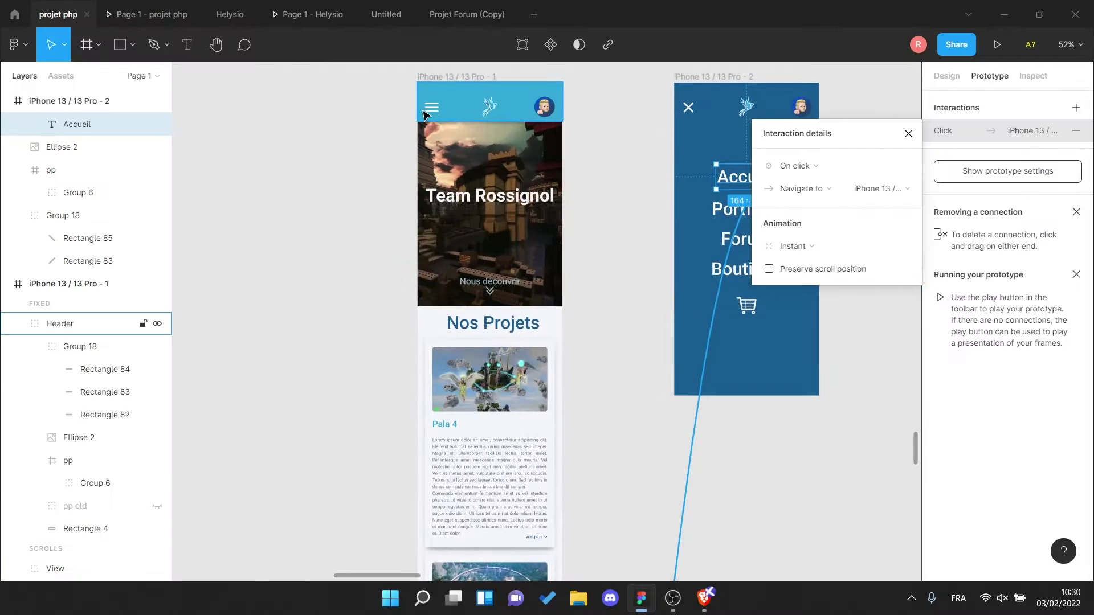
left_click(102, 370)
left_click(80, 346)
left_click_drag(420, 106, 683, 144)
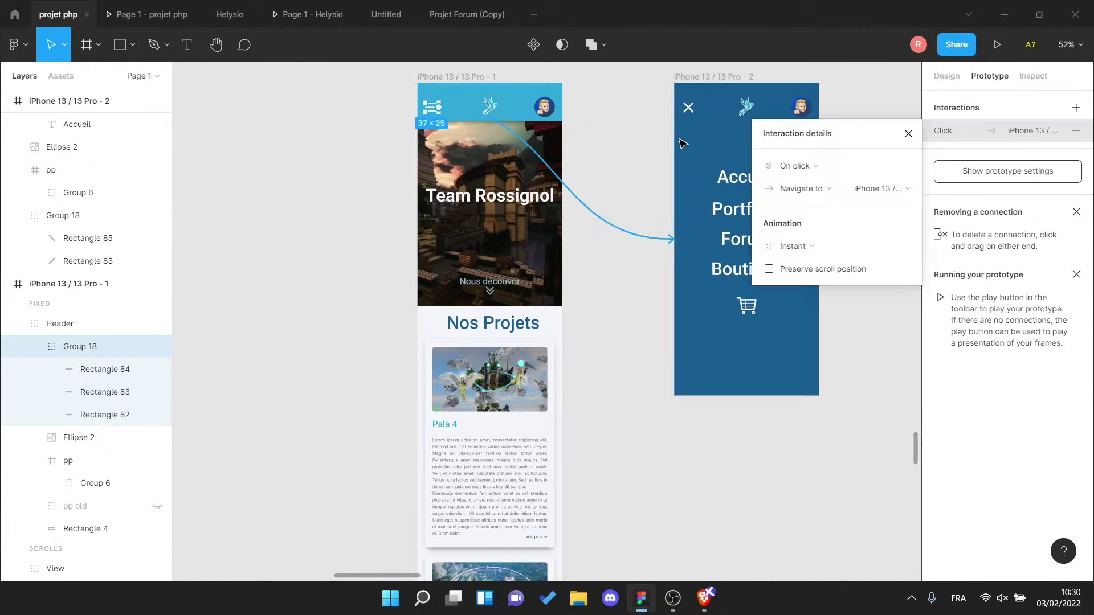
left_click(812, 245)
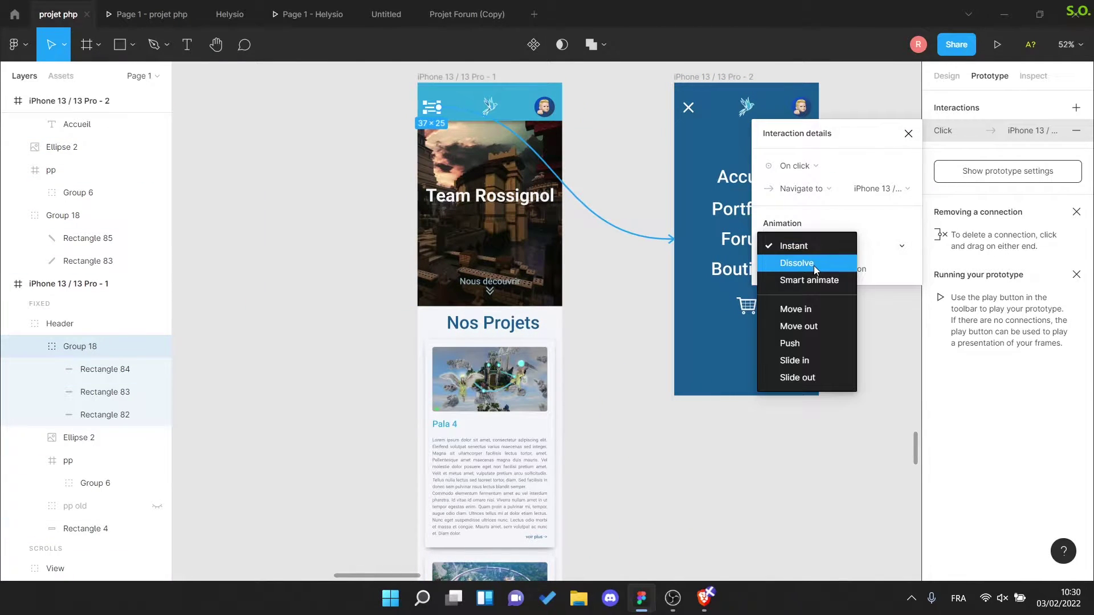
left_click(814, 264)
left_click(823, 189)
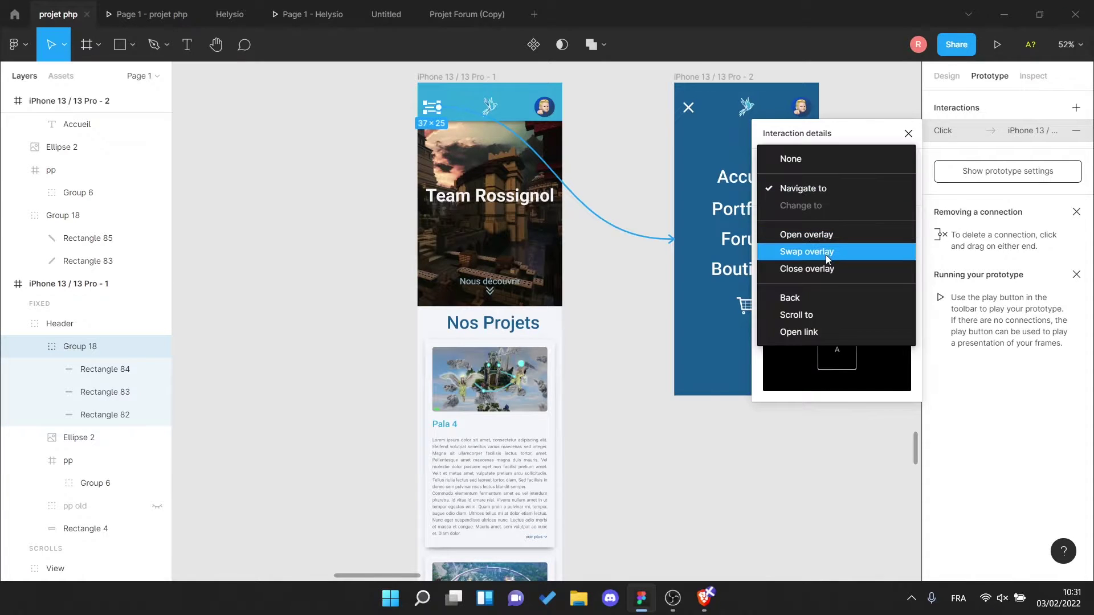
left_click(685, 114)
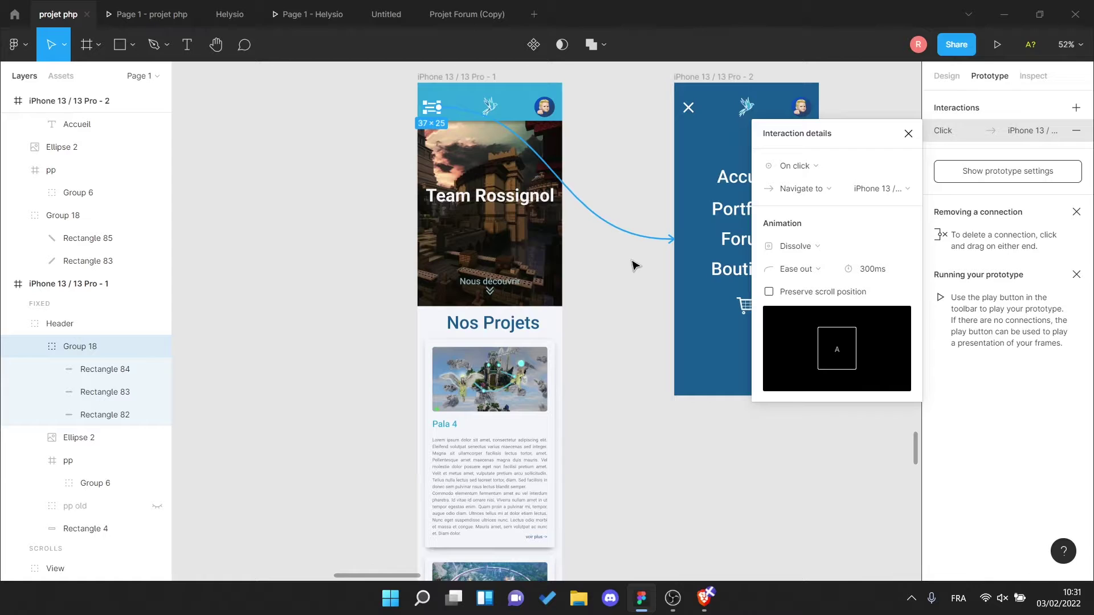
- Give the menu frame's close icon a Back action
left_click(689, 108)
left_click(1077, 108)
left_click(787, 188)
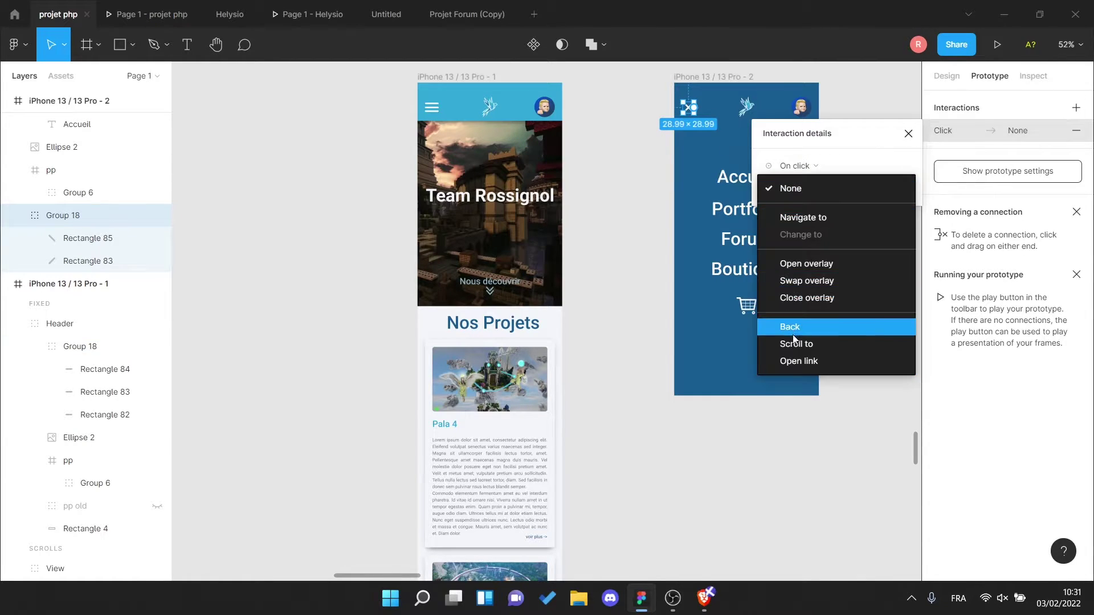
left_click(838, 326)
left_click(897, 315)
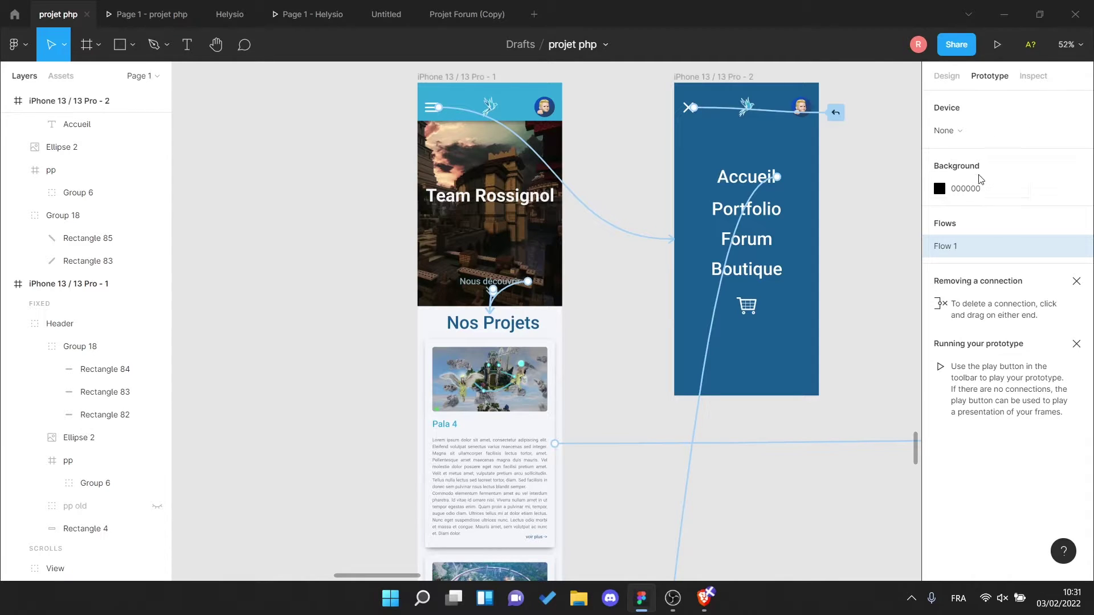
- Preview the prototype, then duplicate the home page frame beside the original
left_click(1078, 246)
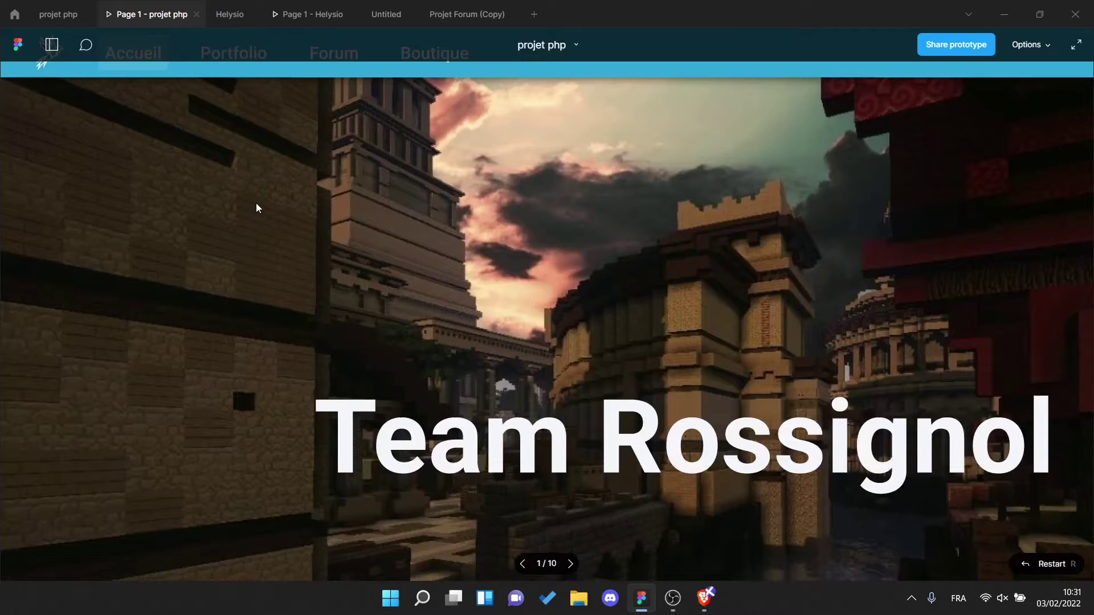
left_click(59, 15)
scroll(651, 340, "down", 10)
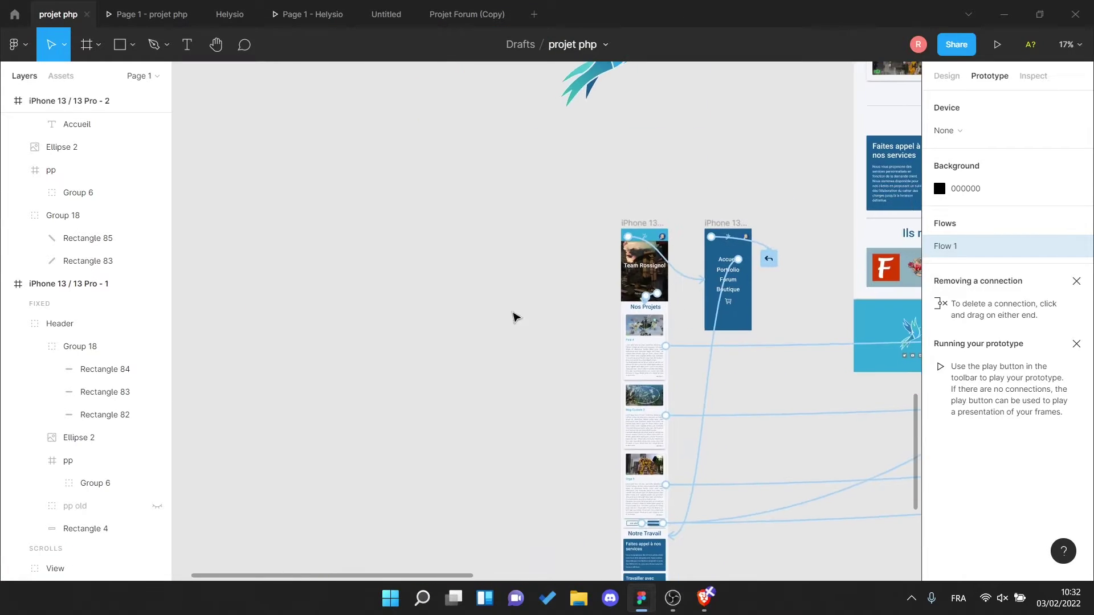
scroll(513, 315, "down", 5)
left_click(582, 300)
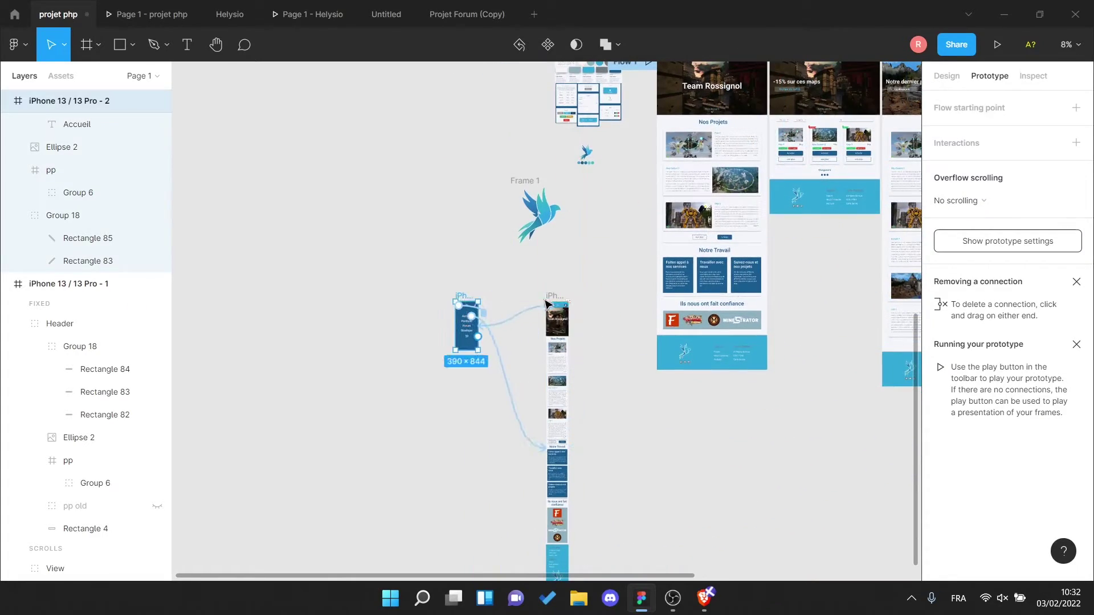
left_click_drag(547, 305, 513, 305)
scroll(584, 365, "down", 1)
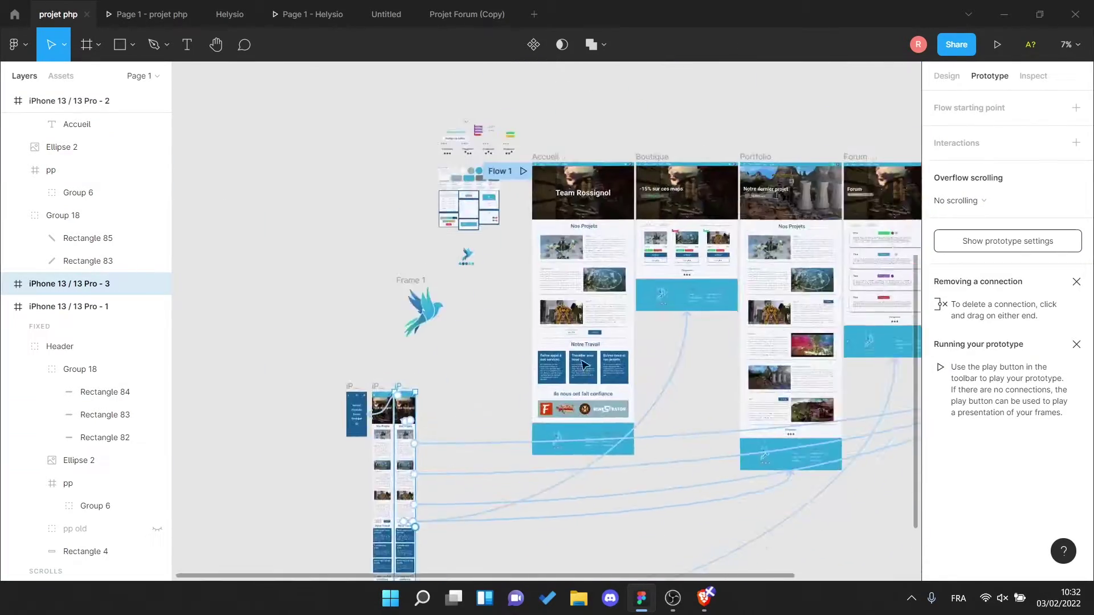
scroll(584, 365, "up", 5)
scroll(465, 346, "down", 5)
- Rename the copy iPhone Portfolio and duplicate article 3 as a new project card
left_click(327, 484)
scroll(436, 187, "up", 2)
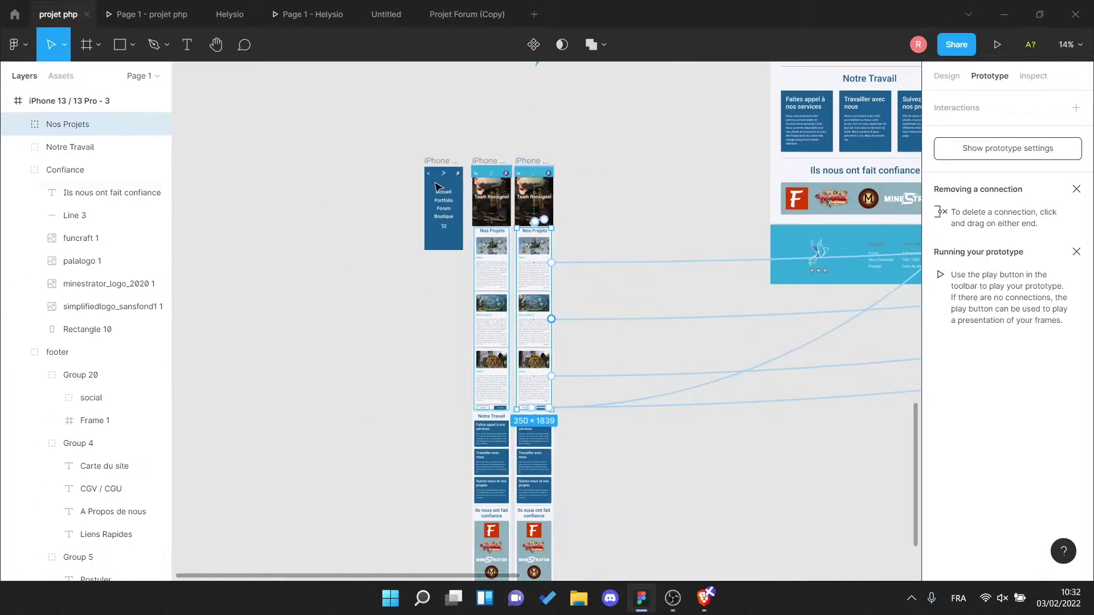
double_click(62, 103)
type("iPhone Portfolio")
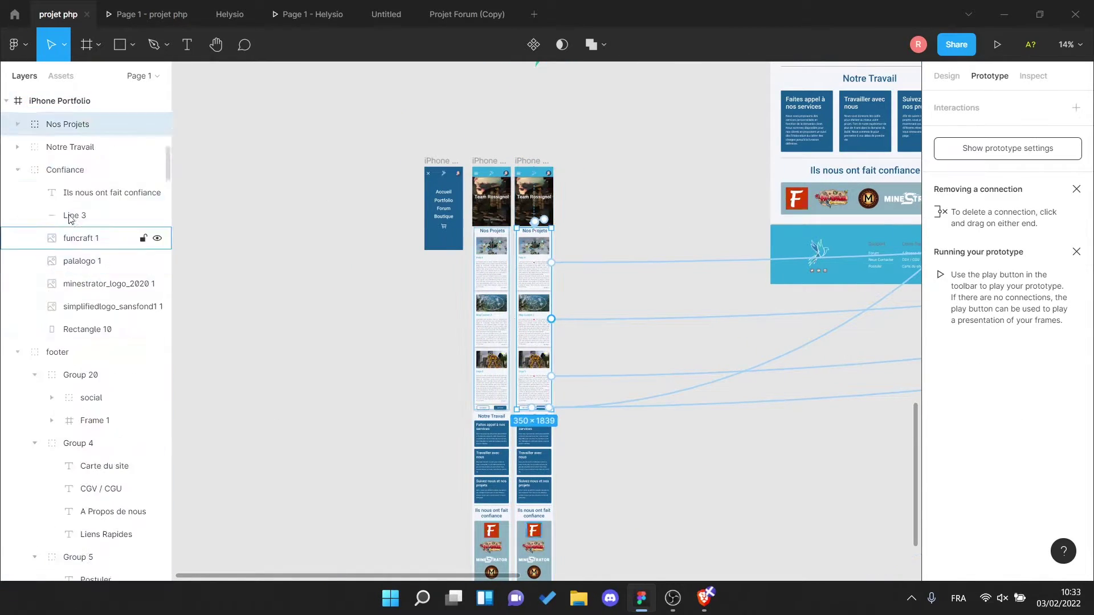
left_click(88, 509)
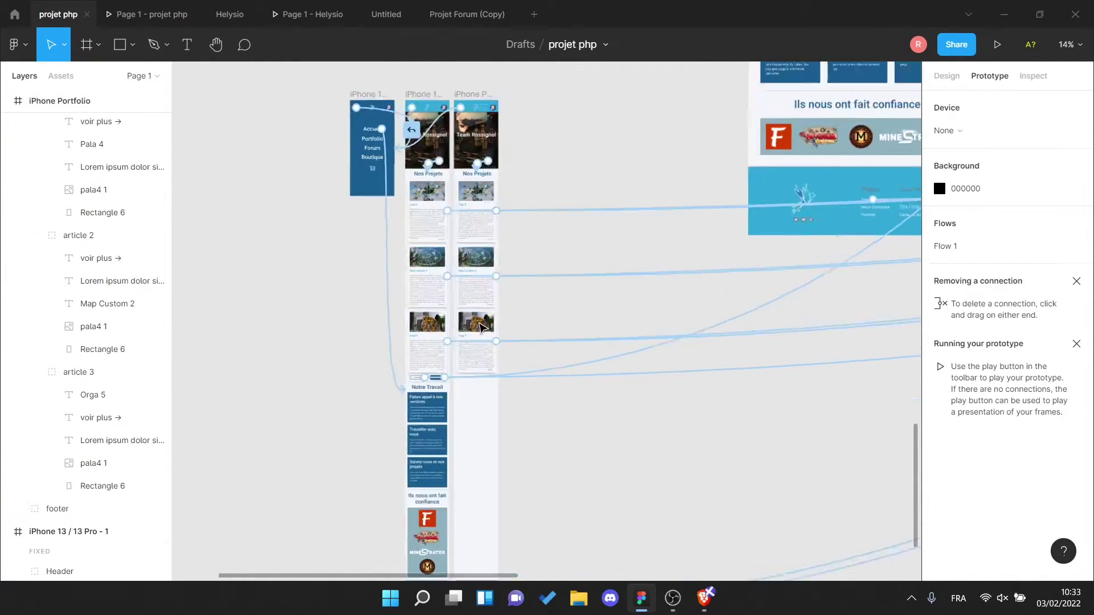
scroll(500, 342, "up", 5)
left_click_drag(501, 342, 489, 513)
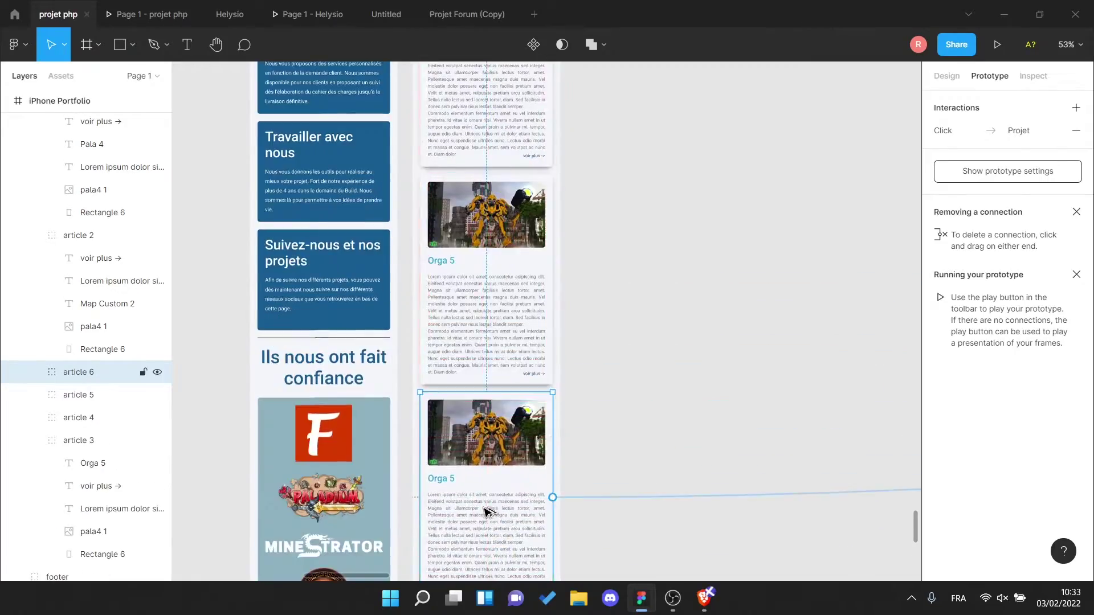
- Replace the copied card's picture with a new image file via its Image fill
scroll(646, 232, "down", 5)
scroll(647, 232, "down", 5)
scroll(530, 365, "up", 5)
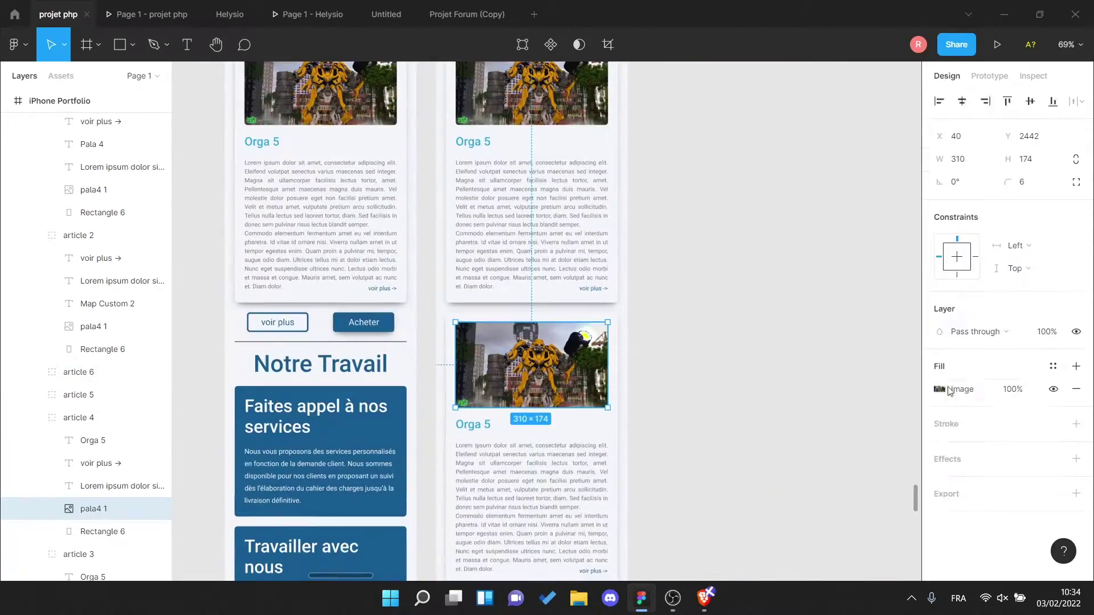
left_click(950, 390)
scroll(535, 313, "down", 10)
left_click(540, 312)
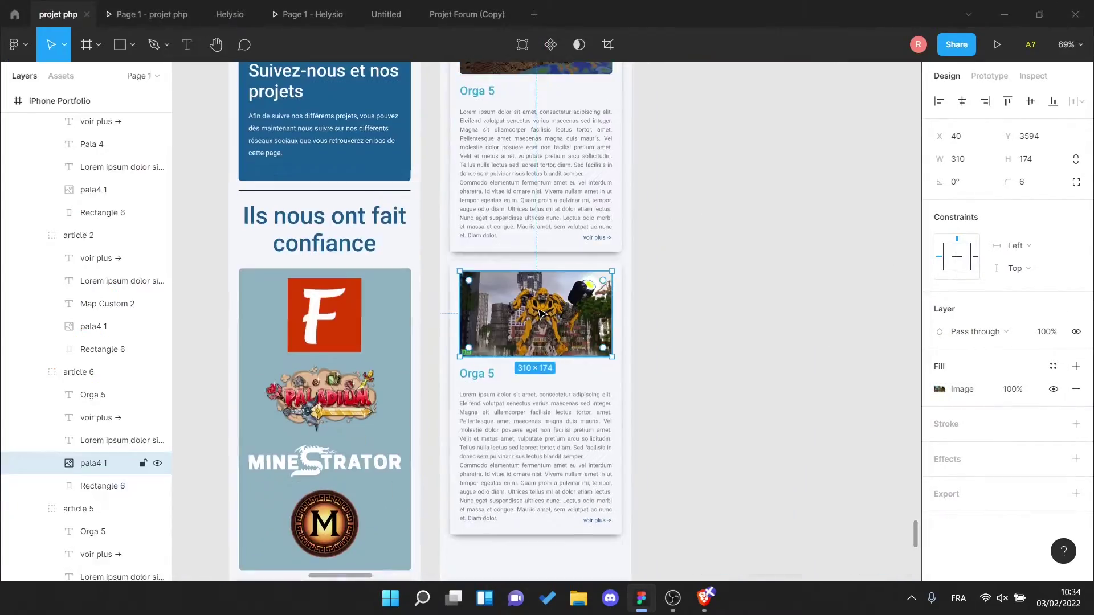
left_click(939, 389)
left_click(853, 352)
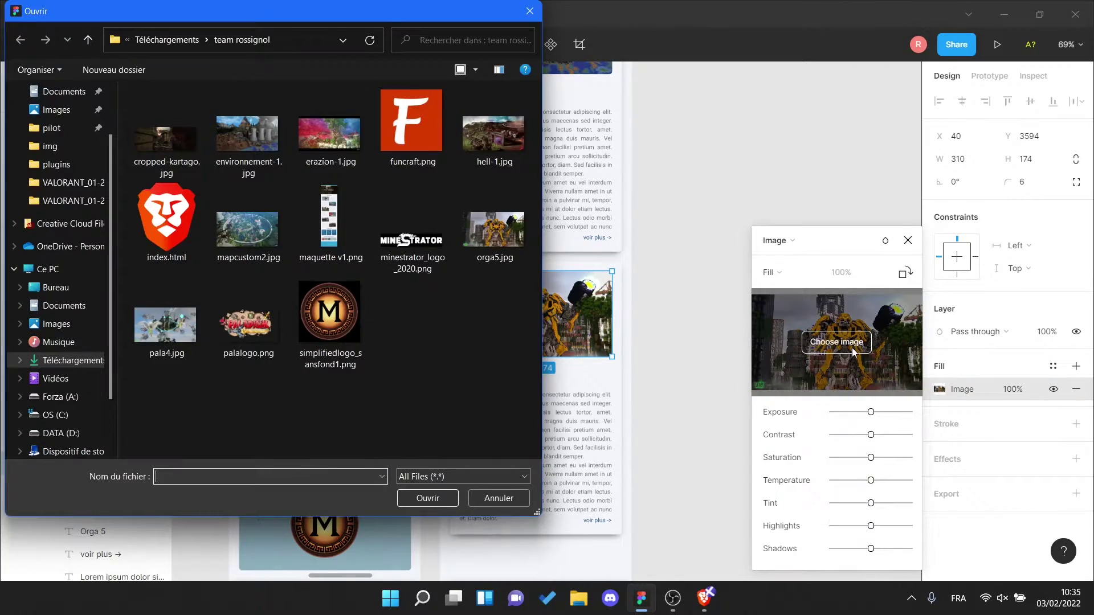
double_click(494, 228)
- Retitle the copied cards Erazion 1 and Environnement
scroll(488, 313, "up", 5)
left_click(635, 312)
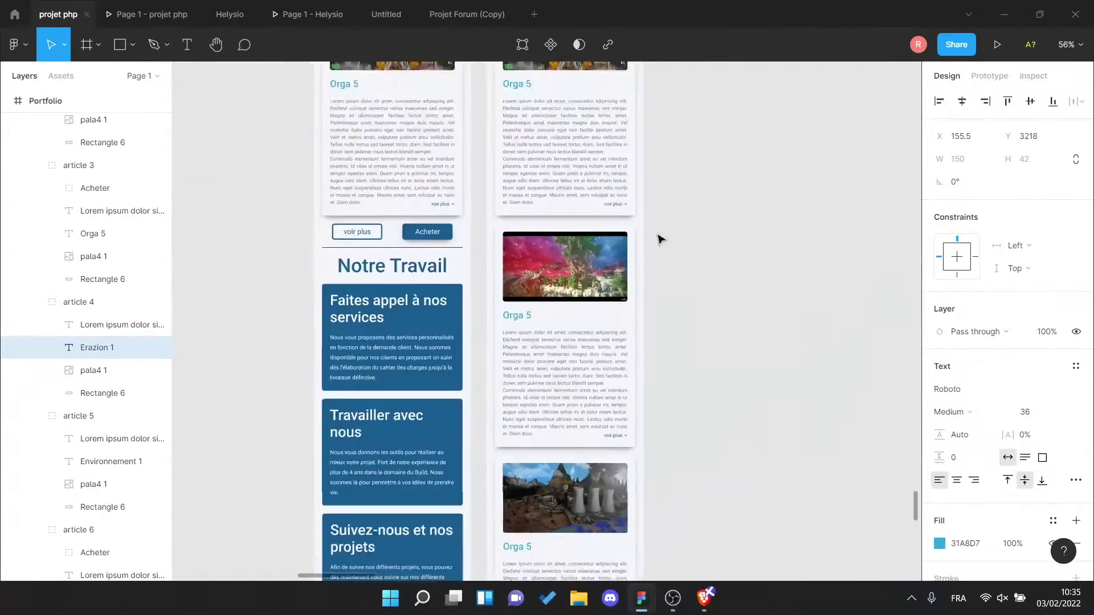
scroll(660, 237, "up", 3)
scroll(490, 263, "down", 3)
scroll(479, 341, "down", 3)
left_click(518, 401)
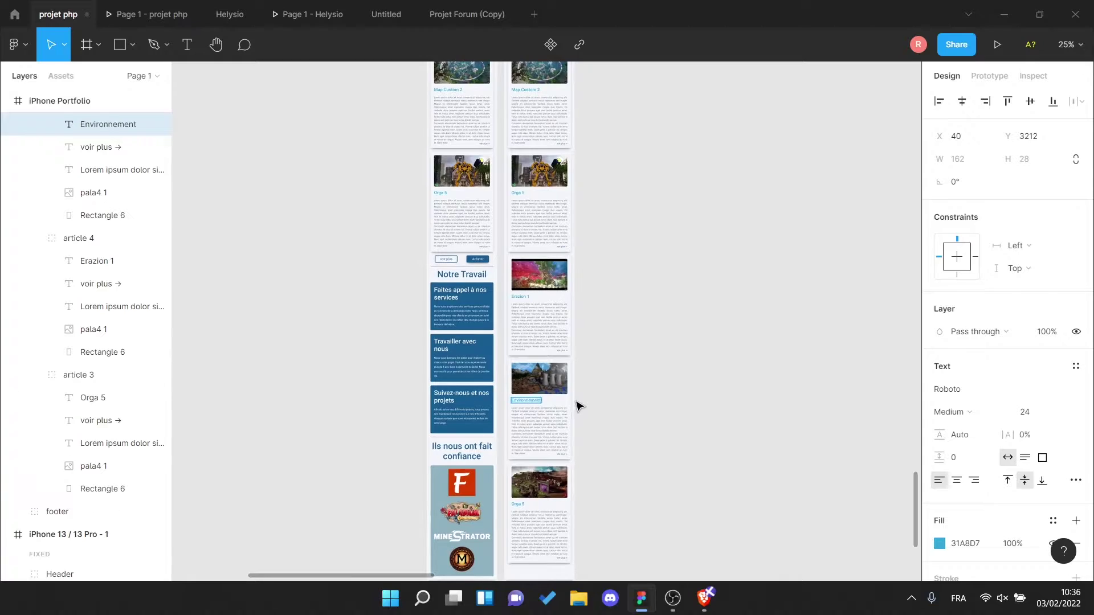
scroll(336, 411, "down", 5)
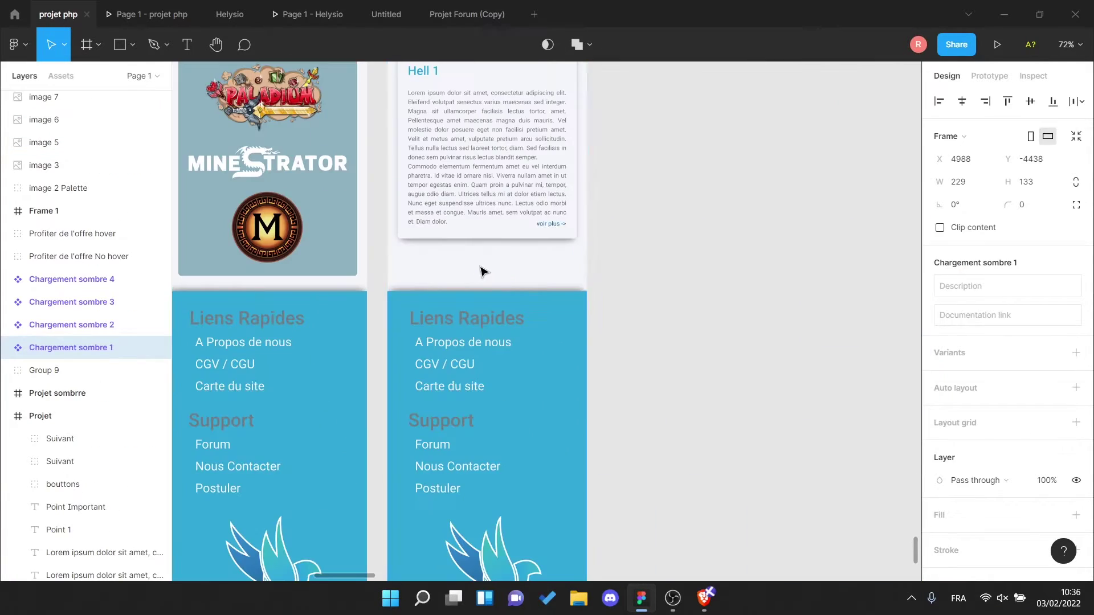
- Remove the old Chargement sombre loading indicator and add a Chargement text label
left_click(480, 272)
scroll(480, 272, "up", 5)
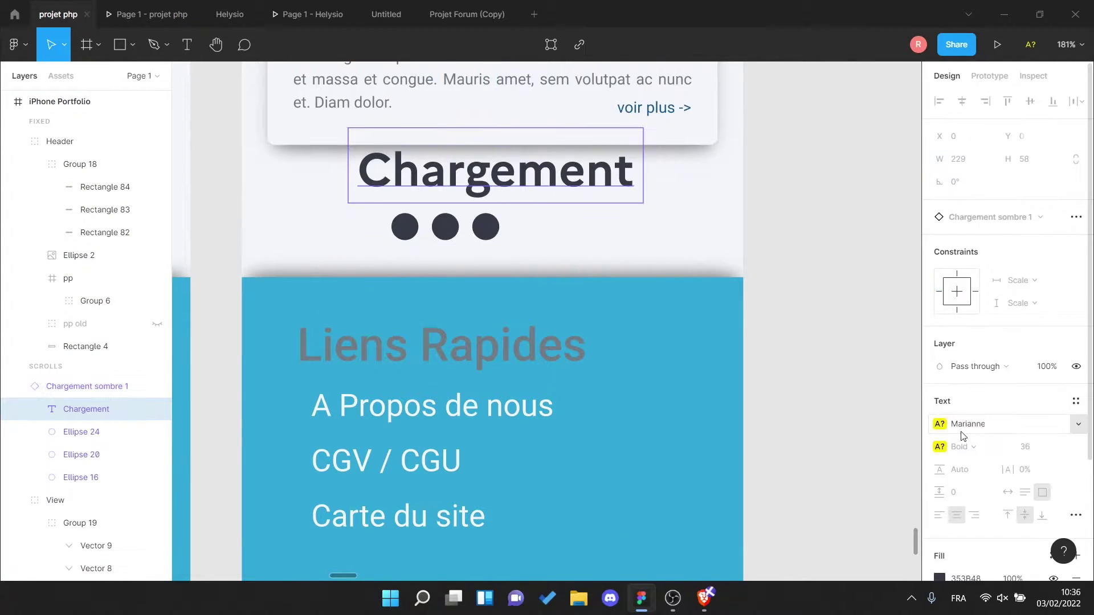
left_click(967, 424)
left_click_drag(481, 141, 519, 180)
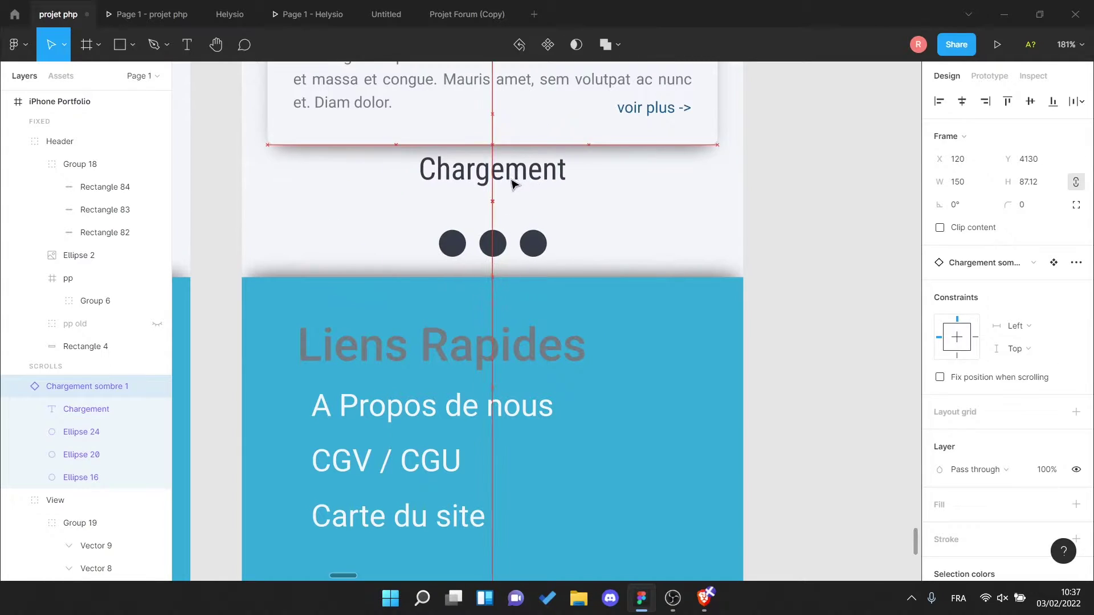
left_click(86, 409)
left_click(81, 477, "shift")
key("shift+2")
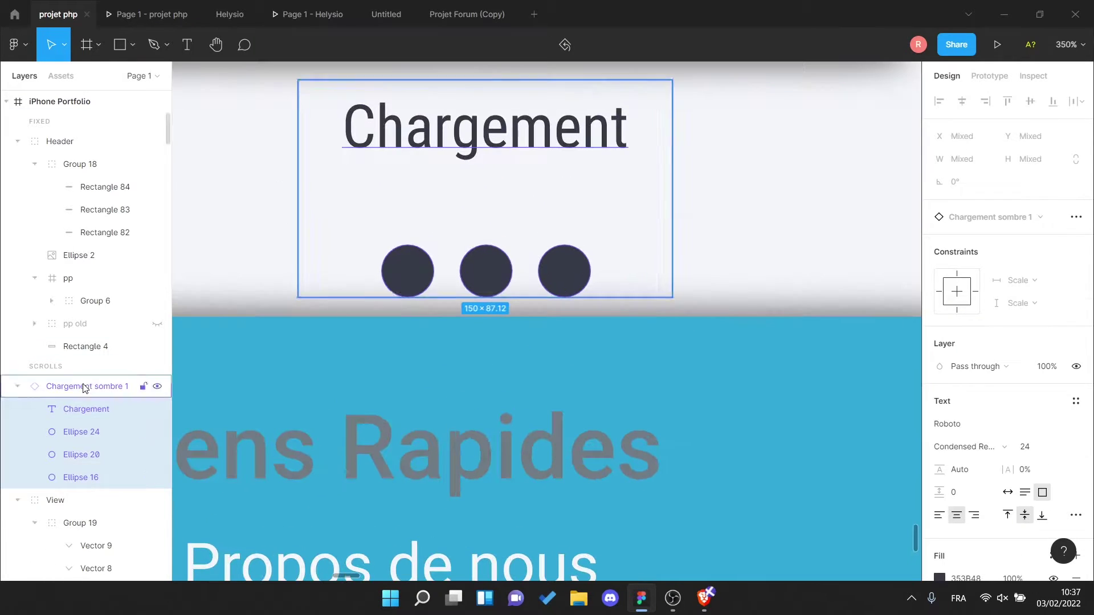
left_click(84, 388)
left_click(83, 454)
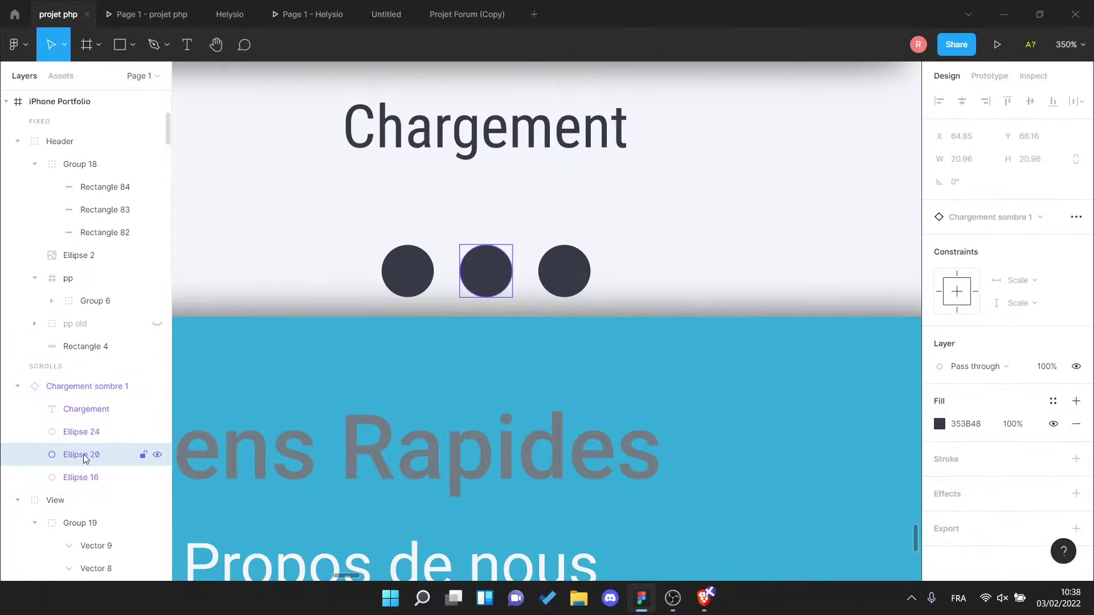
left_click(81, 477, "shift")
key("ctrl+z")
key("ctrl+z")
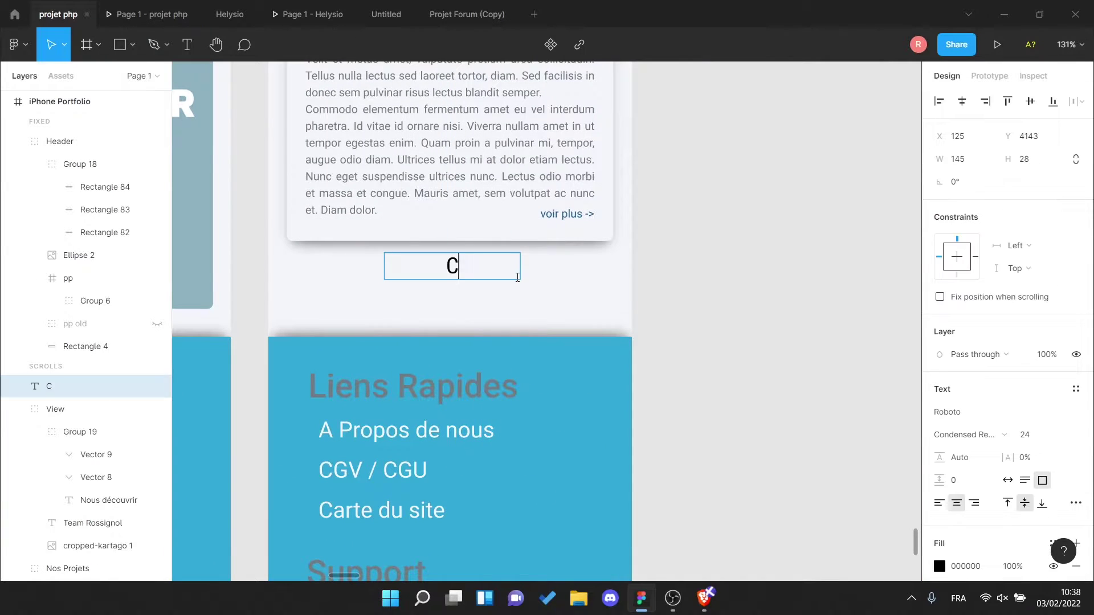
- Make the Chargement label bold and draw a 20×20 dot filled 195C90 below it
left_click(1009, 436)
left_click(1052, 416)
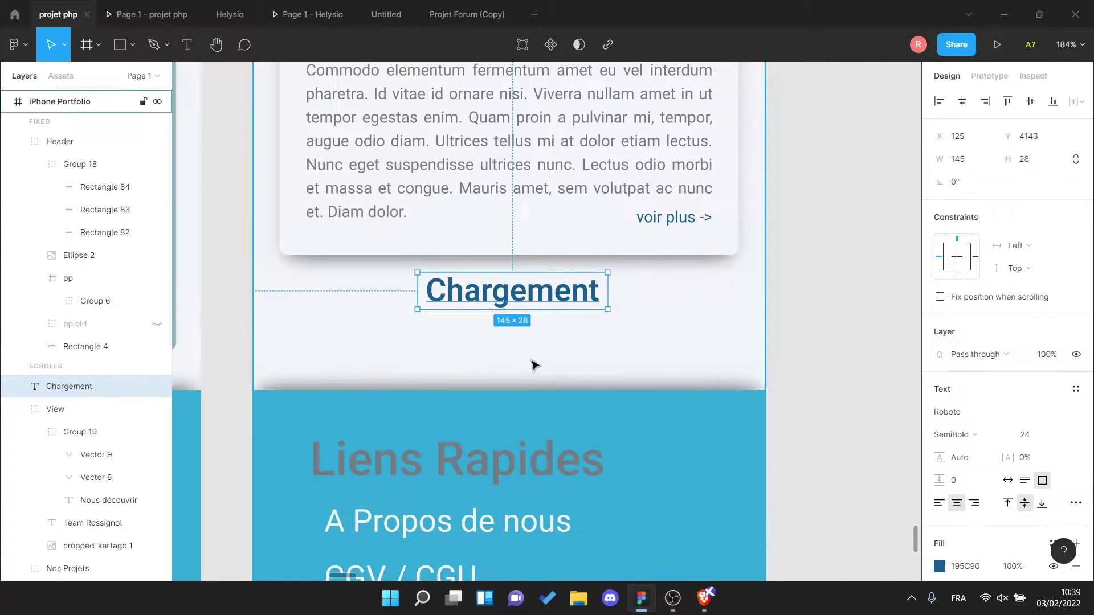
key("o")
left_click_drag(429, 348, 440, 360)
scroll(828, 452, "down", 2, "ctrl")
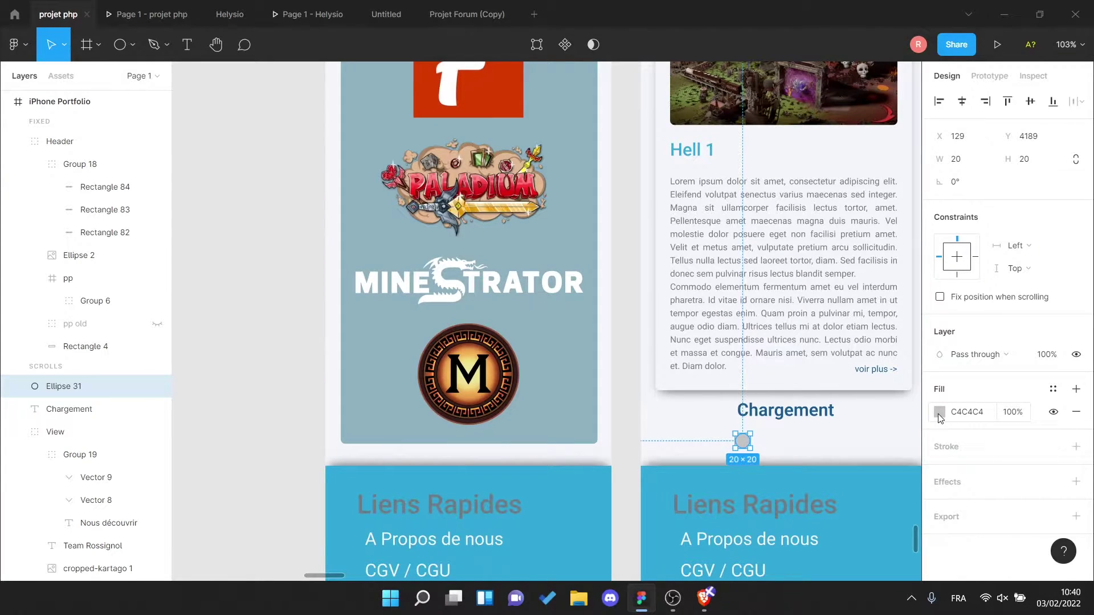
scroll(752, 494, "up", 3)
left_click(940, 412)
type("195C90")
scroll(541, 365, "up", 3)
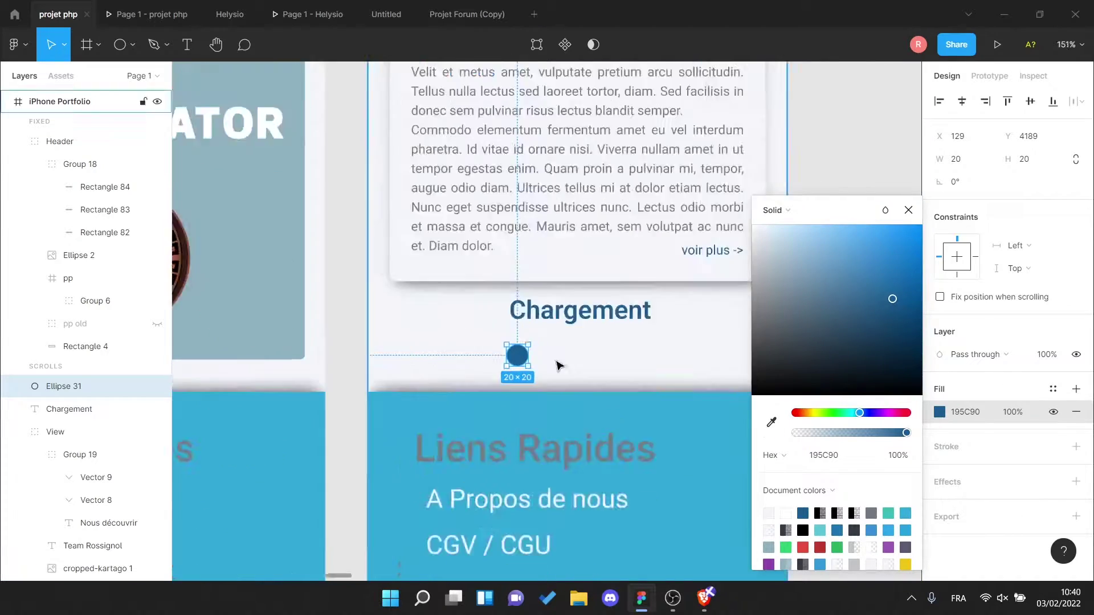
- Duplicate the dot to make three, group them with the label, and nudge the group into place
key("ctrl+d")
left_click_drag(479, 357, 541, 368)
key("ctrl+d")
left_click(530, 294, "shift")
key("ctrl+g")
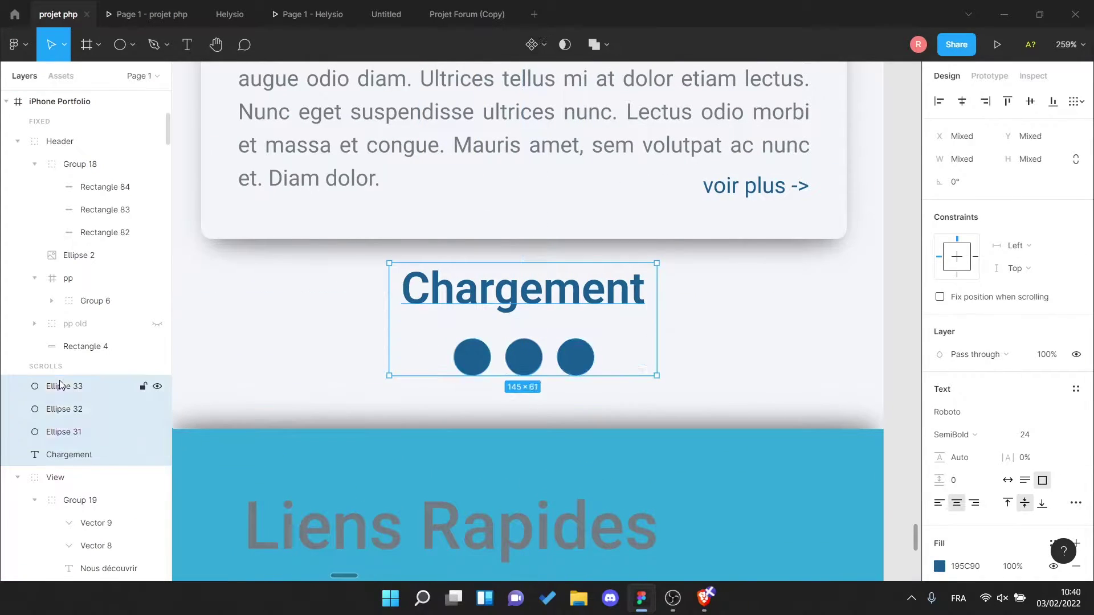
left_click_drag(535, 310, 529, 324)
scroll(470, 456, "down", 5)
left_click(57, 483)
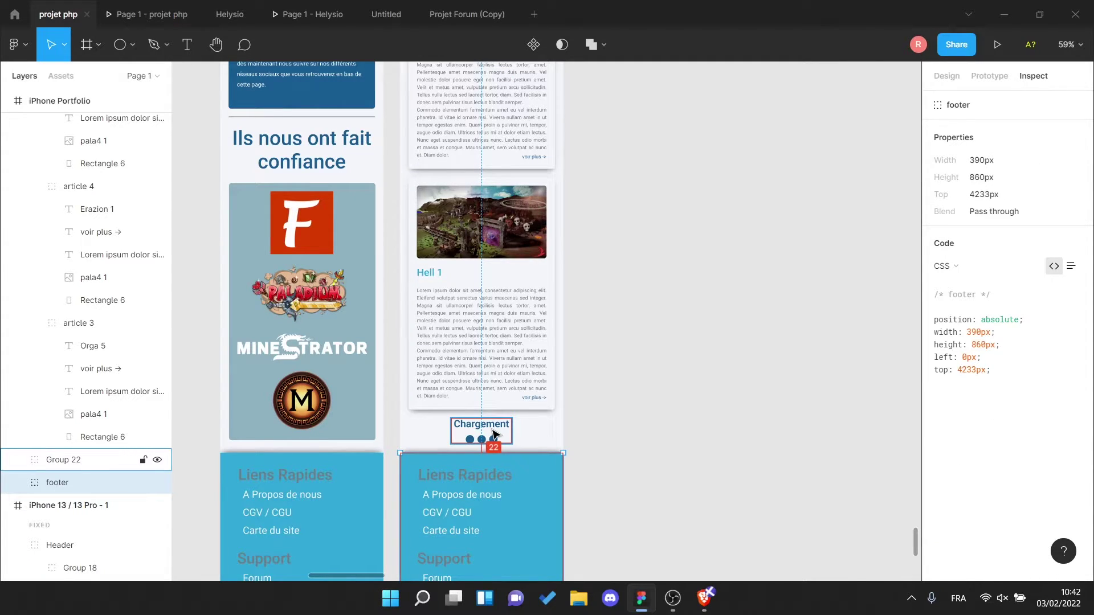
scroll(501, 444, "down", 2)
- Deselect into the iPhone Portfolio frame and scroll down to the Forum menu label
key("Escape")
scroll(570, 433, "down", 5)
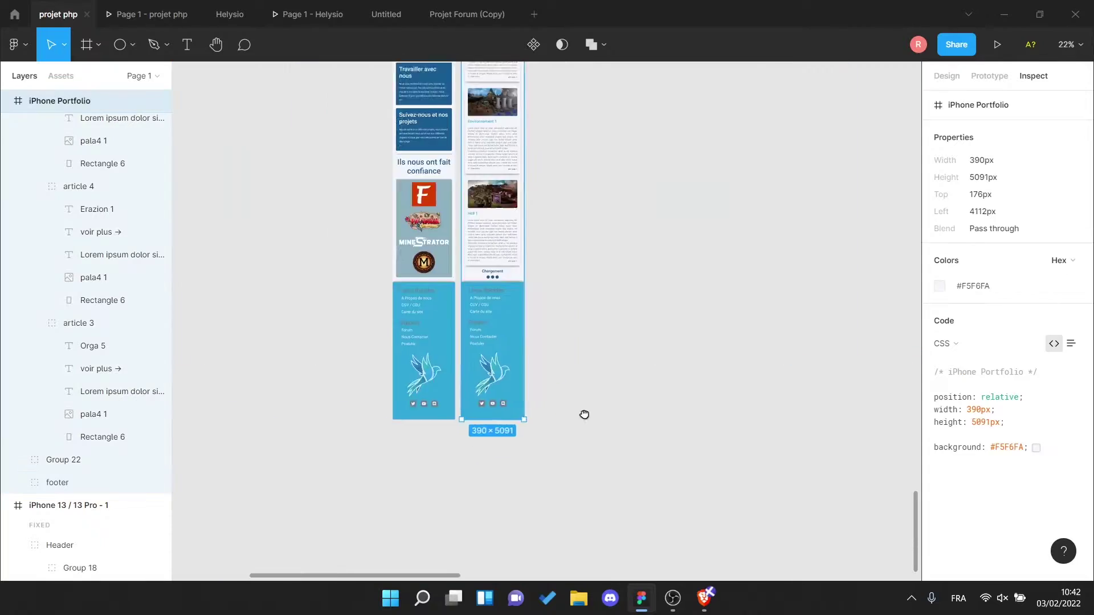
scroll(506, 462, "down", 3)
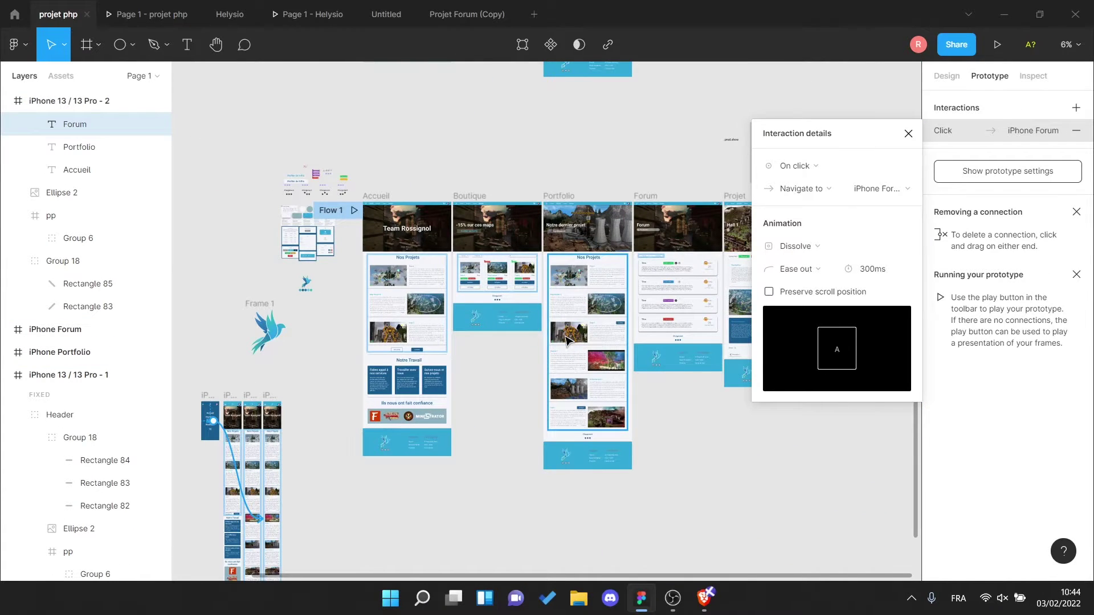
- Resize the triangle to 11.67×7 and place arrows in the Trier par and Catégories boxes
scroll(670, 312, "up", 5)
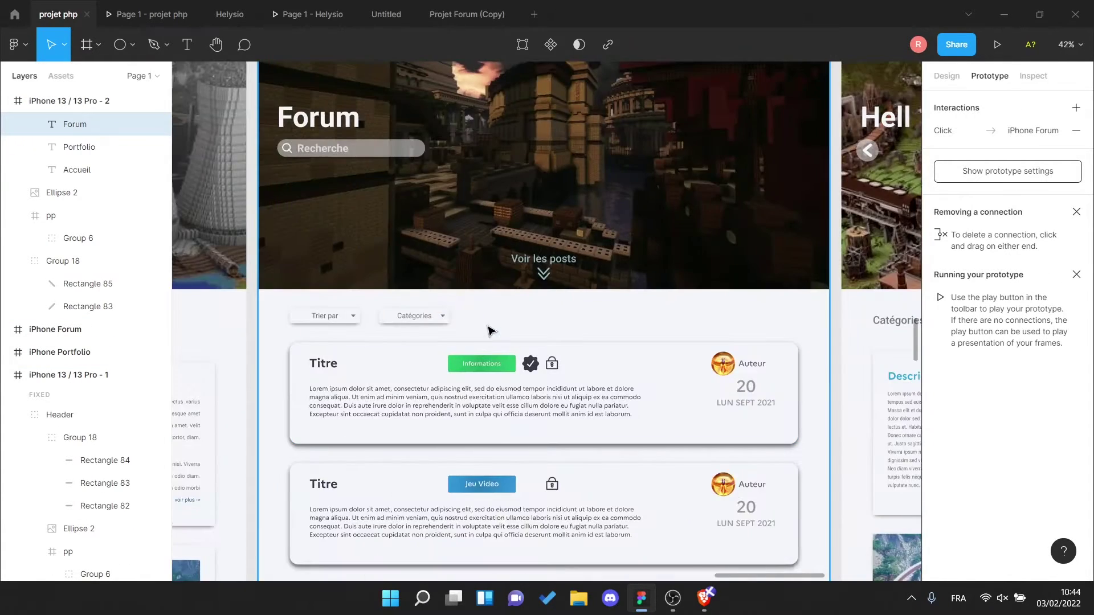
scroll(525, 322, "down", 4)
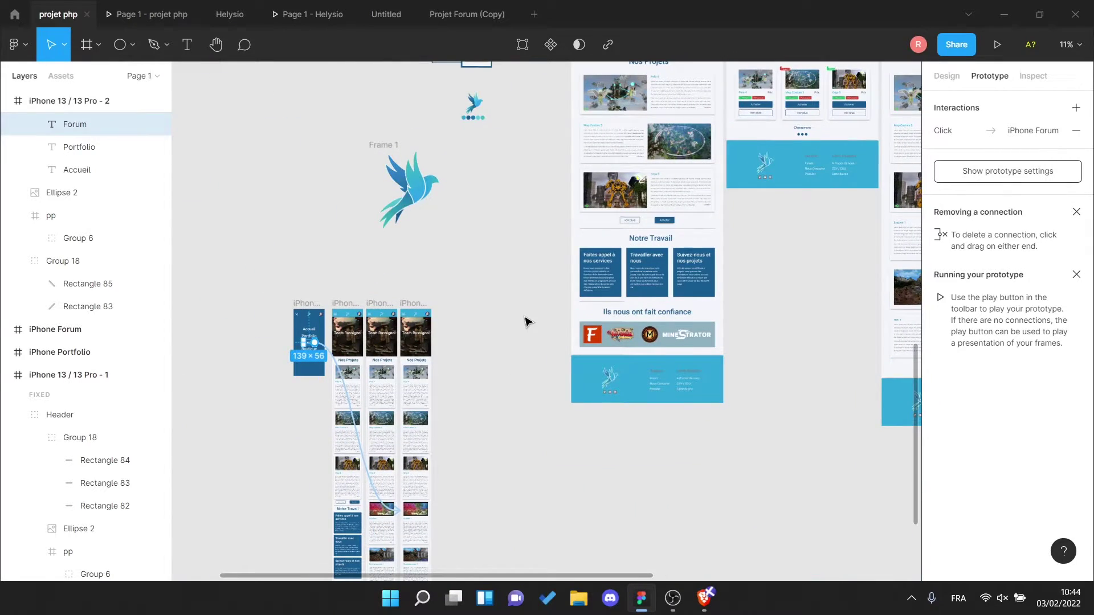
scroll(524, 322, "up", 5)
scroll(497, 286, "down", 4)
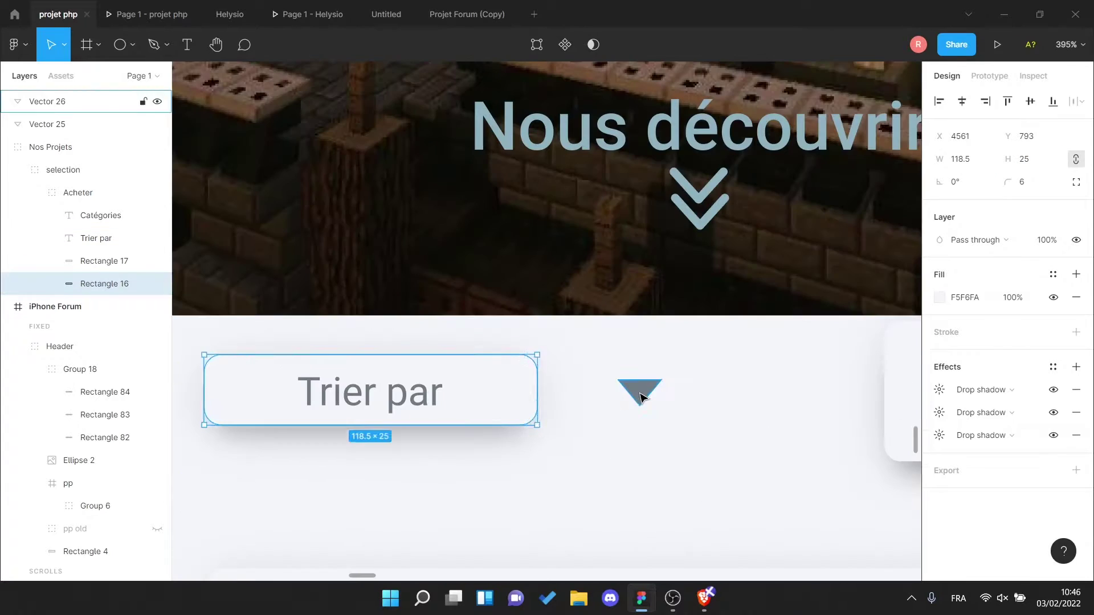
scroll(681, 285, "up", 3)
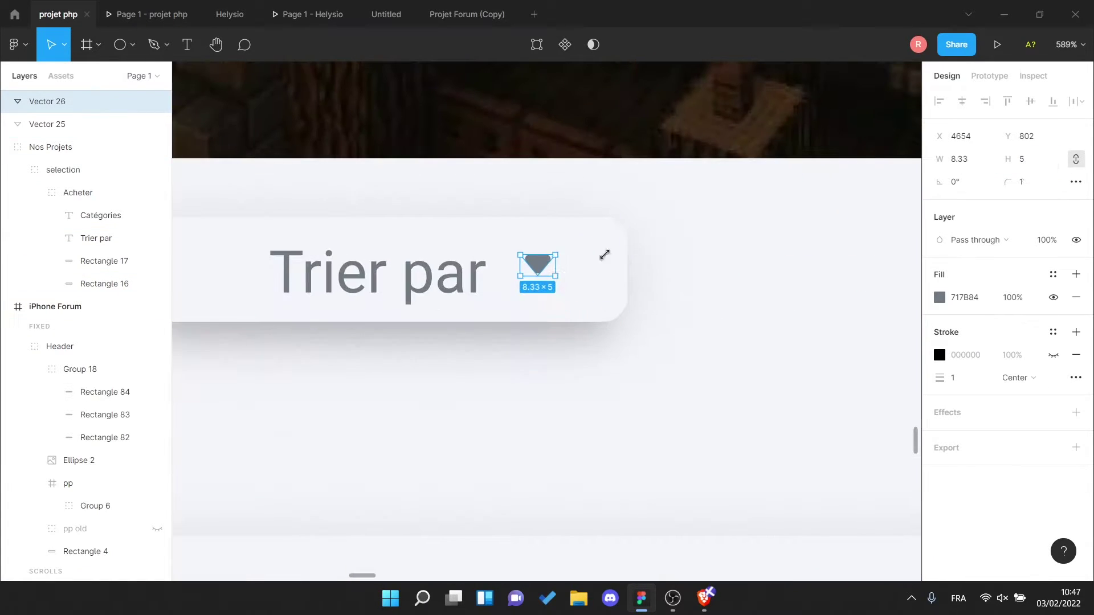
left_click_drag(598, 253, 593, 366)
left_click_drag(781, 364, 763, 378)
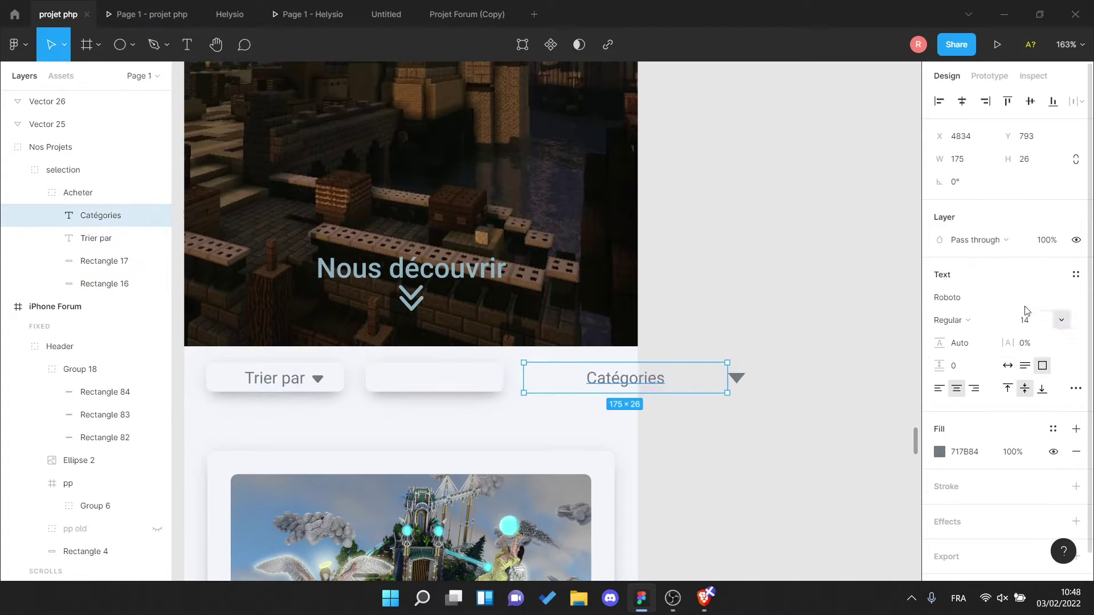
left_click_drag(830, 362, 408, 370)
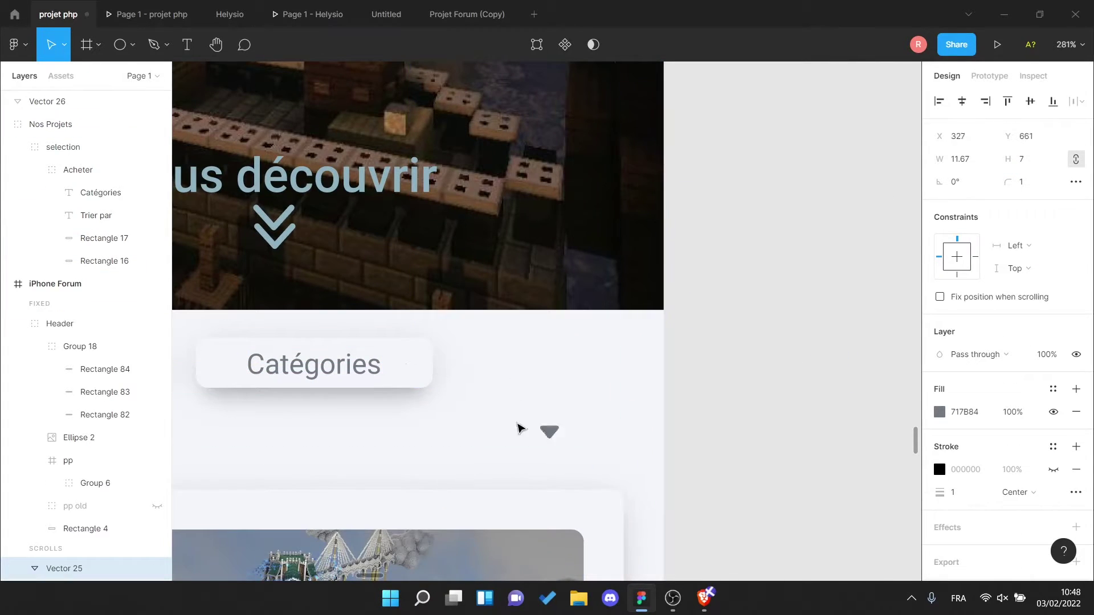
left_click_drag(518, 428, 378, 360)
- Check the Catégories group and Trier par arrow in the Layers panel under Acheter
scroll(38, 293, "up", 4)
scroll(34, 364, "up", 4)
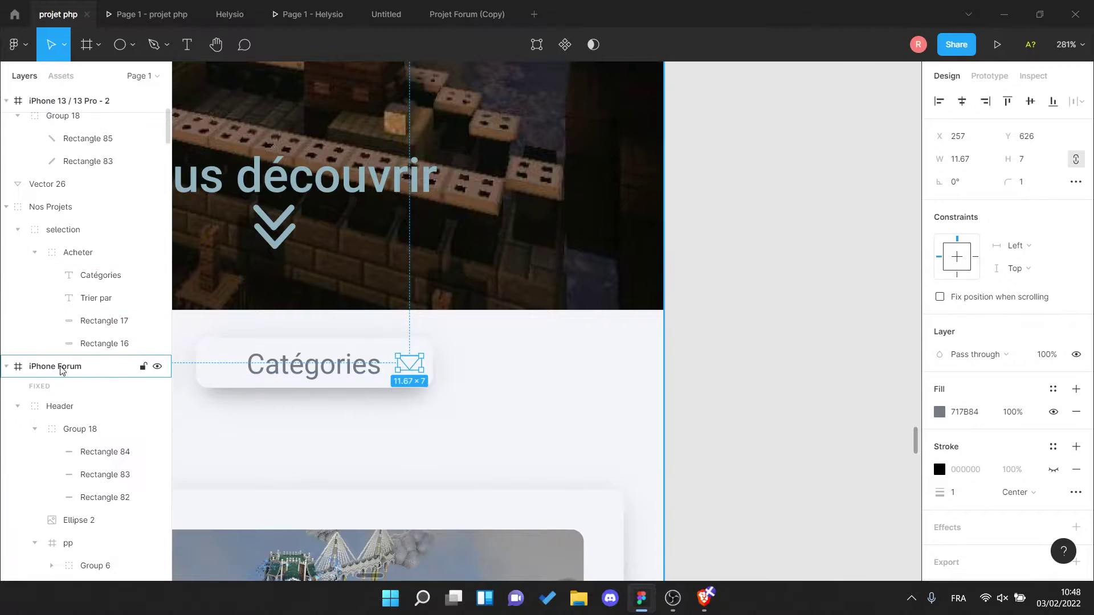
scroll(91, 412, "up", 3)
scroll(80, 450, "down", 5)
scroll(73, 188, "up", 2)
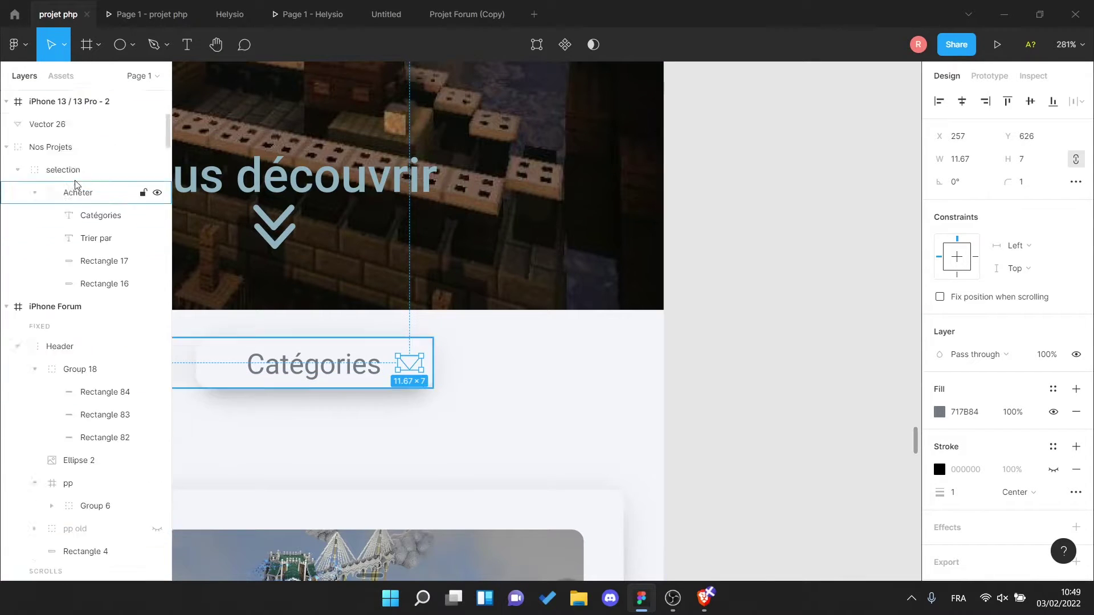
left_click(73, 186)
scroll(91, 513, "down", 5)
scroll(330, 419, "down", 5)
left_click(353, 418, "ctrl")
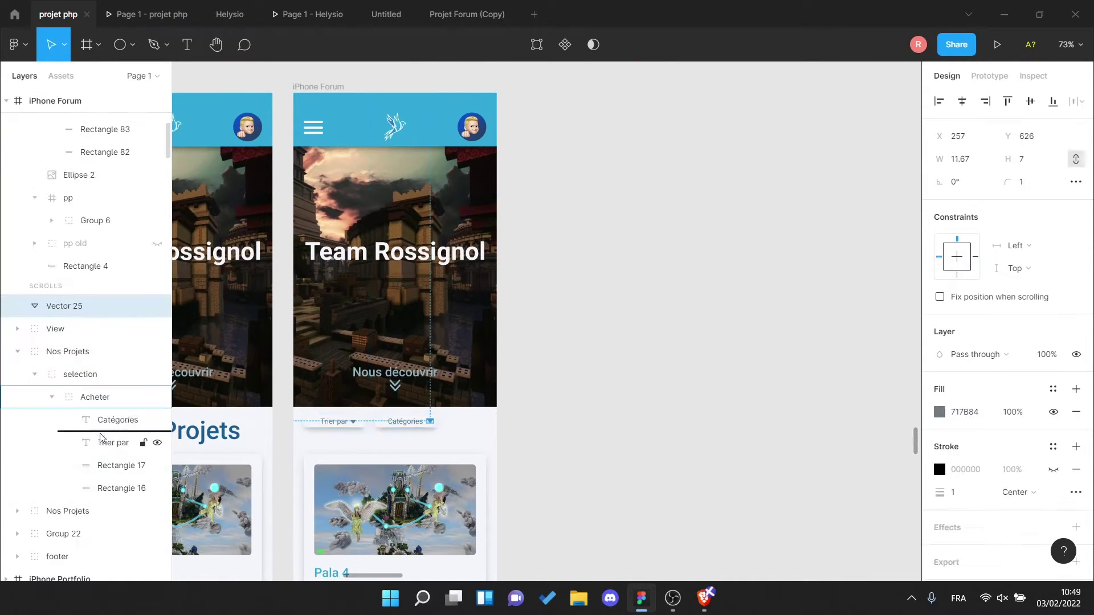
scroll(367, 403, "up", 2)
scroll(371, 408, "up", 3)
scroll(716, 376, "down", 5)
left_click(716, 376)
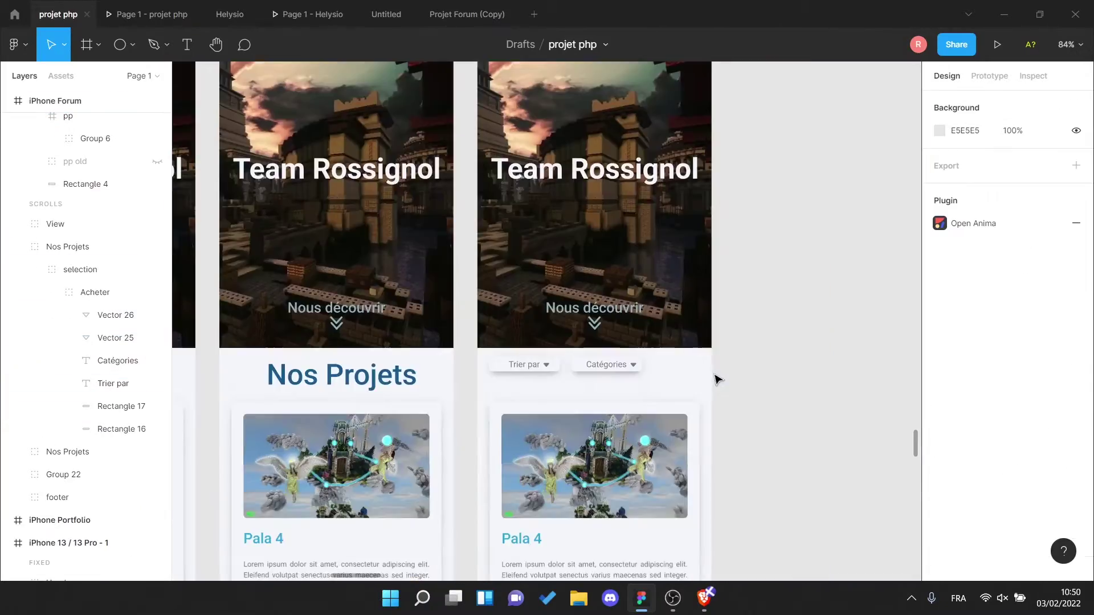
scroll(421, 386, "down", 3)
scroll(673, 380, "up", 5)
scroll(672, 379, "down", 3)
scroll(642, 319, "up", 5)
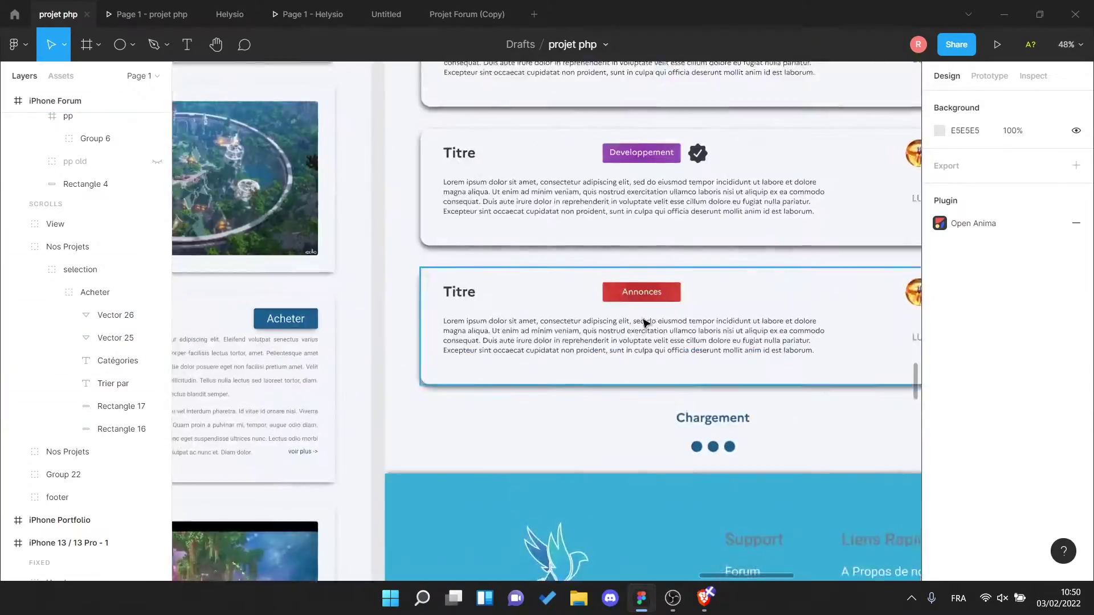
scroll(401, 391, "down", 5)
- Delete the image from the Pala 4 card and move its title to the card top
scroll(412, 295, "up", 5)
left_click(412, 295, "ctrl")
key("Delete")
left_click_drag(322, 346, 322, 194)
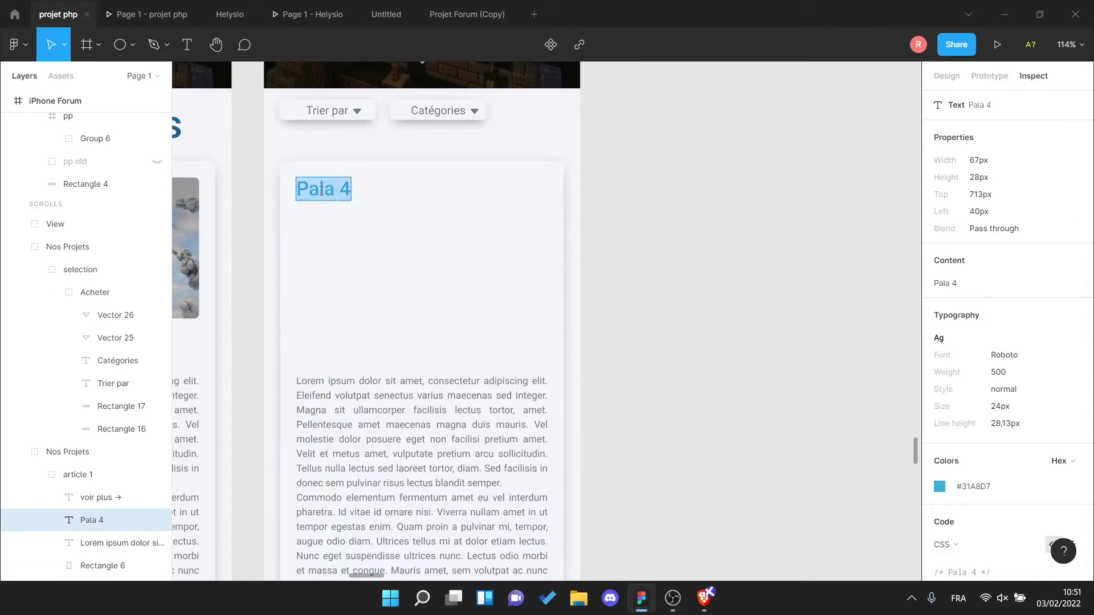
- Paste the Informations tag and its icons into the card and group them
scroll(481, 295, "down", 5)
scroll(637, 268, "up", 2)
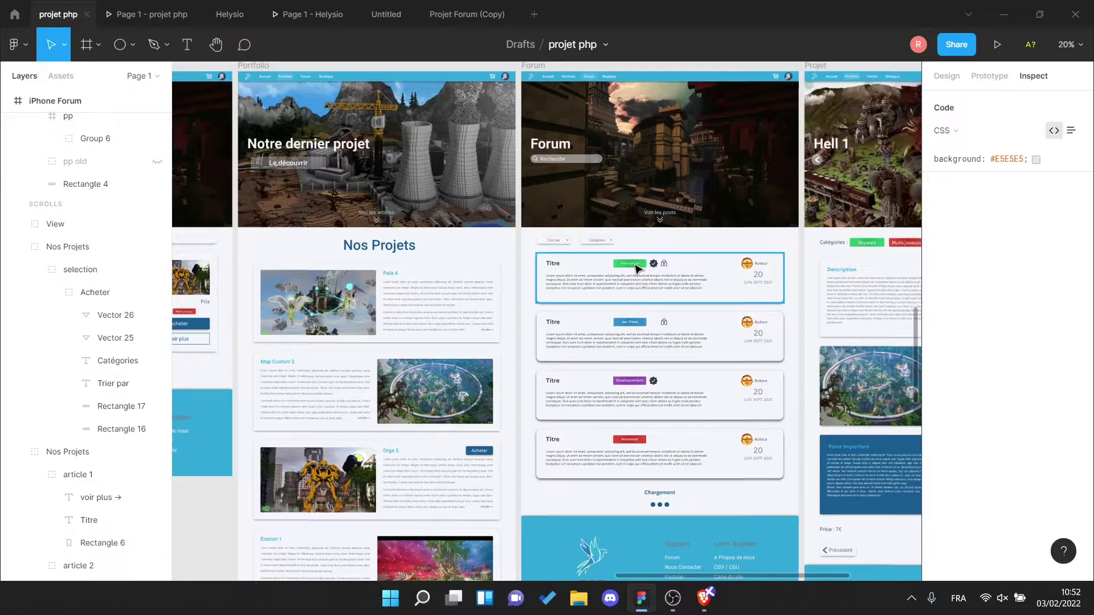
scroll(619, 322, "up", 5)
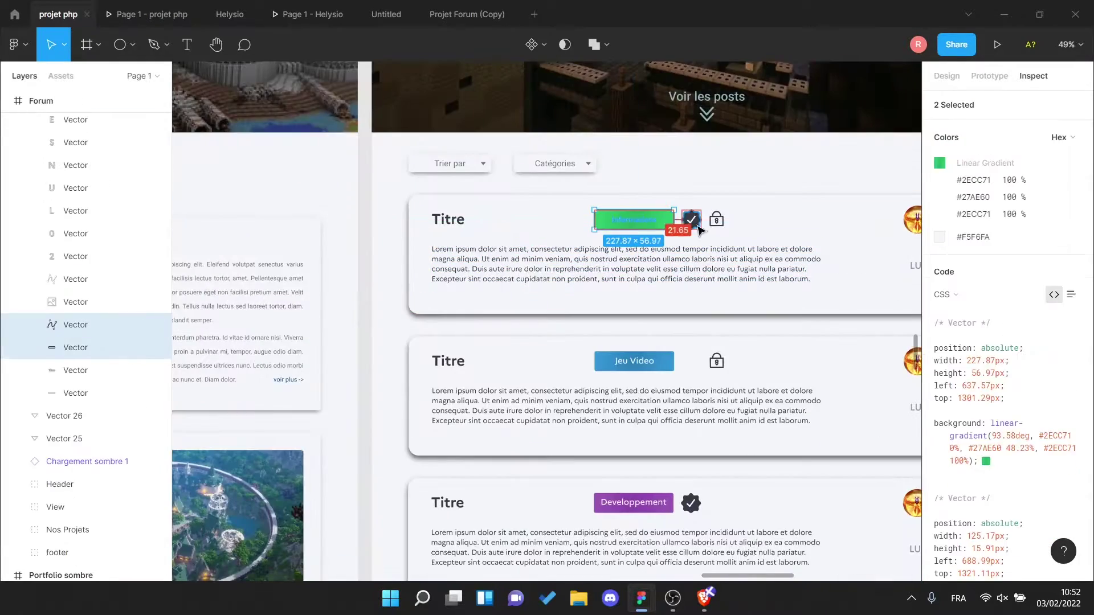
left_click(74, 320, "shift")
left_click(72, 349, "shift")
scroll(451, 359, "down", 6)
key("shift+2")
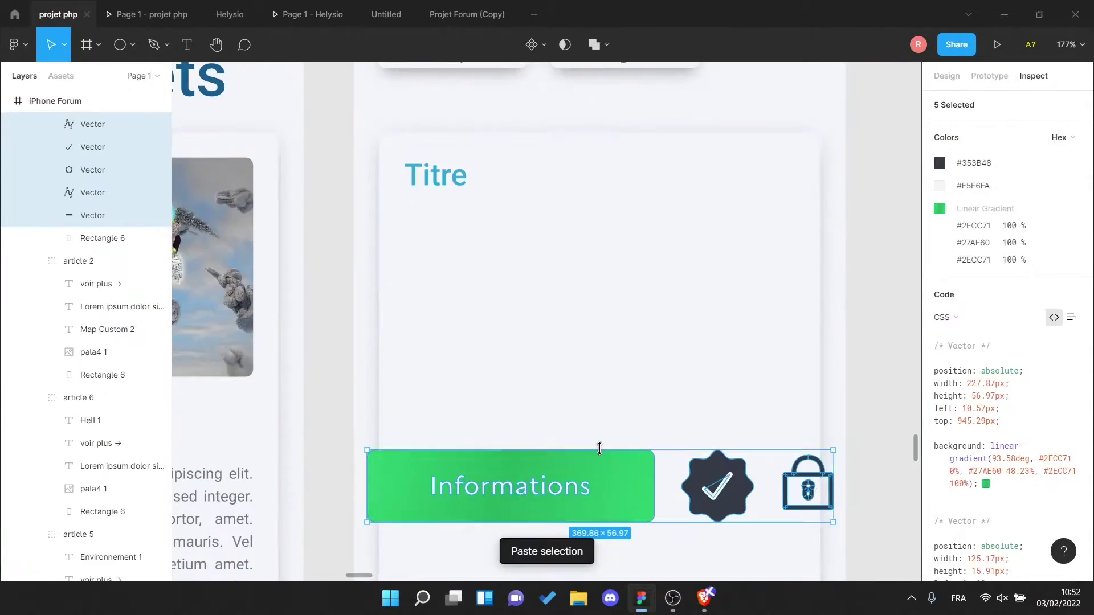
key("ctrl+g")
type("310")
key("Return")
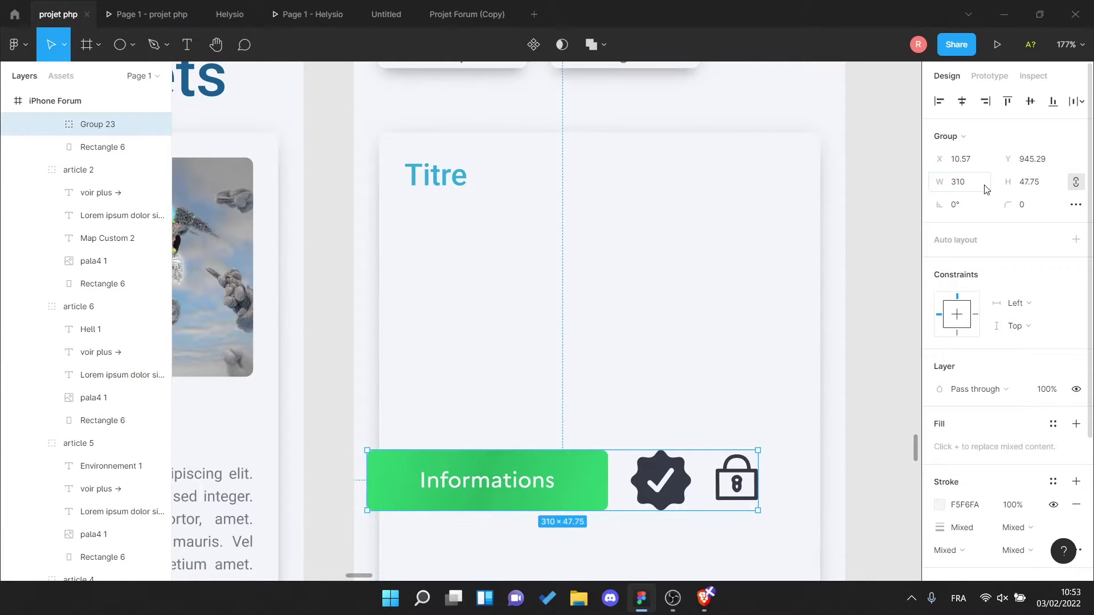
key("Escape")
- Resize the tag-and-icons group to 200 wide and line it up under Titre
left_click(514, 484)
left_click(972, 182)
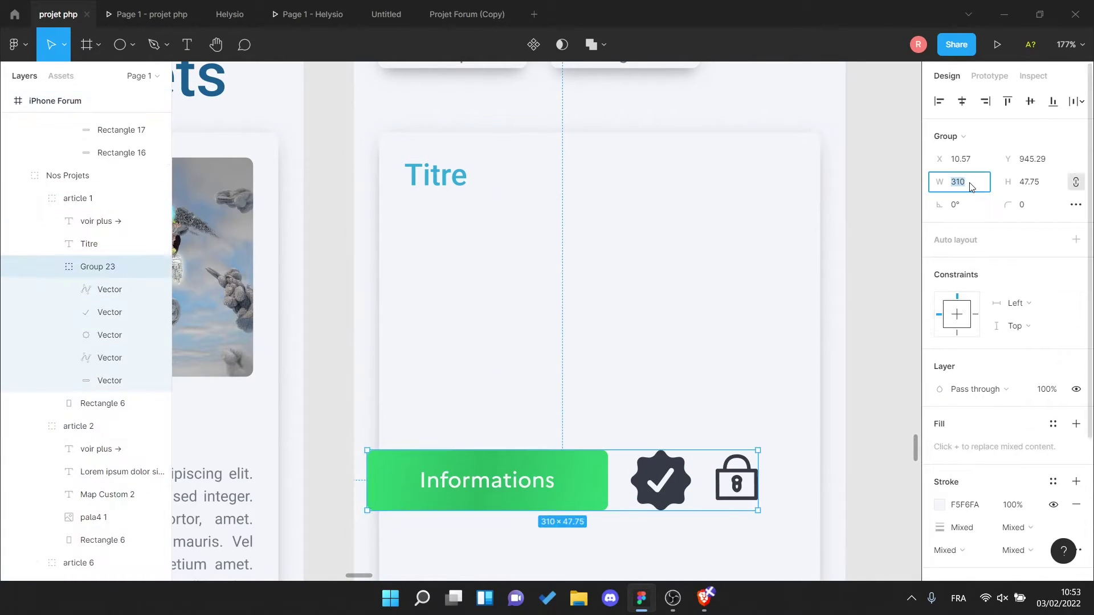
type("200")
key("Return")
mouse_move(444, 484)
left_mouse_down()
mouse_move(623, 246)
mouse_move(493, 246)
left_mouse_up()
left_click(596, 238, "ctrl")
left_click(644, 237, "shift")
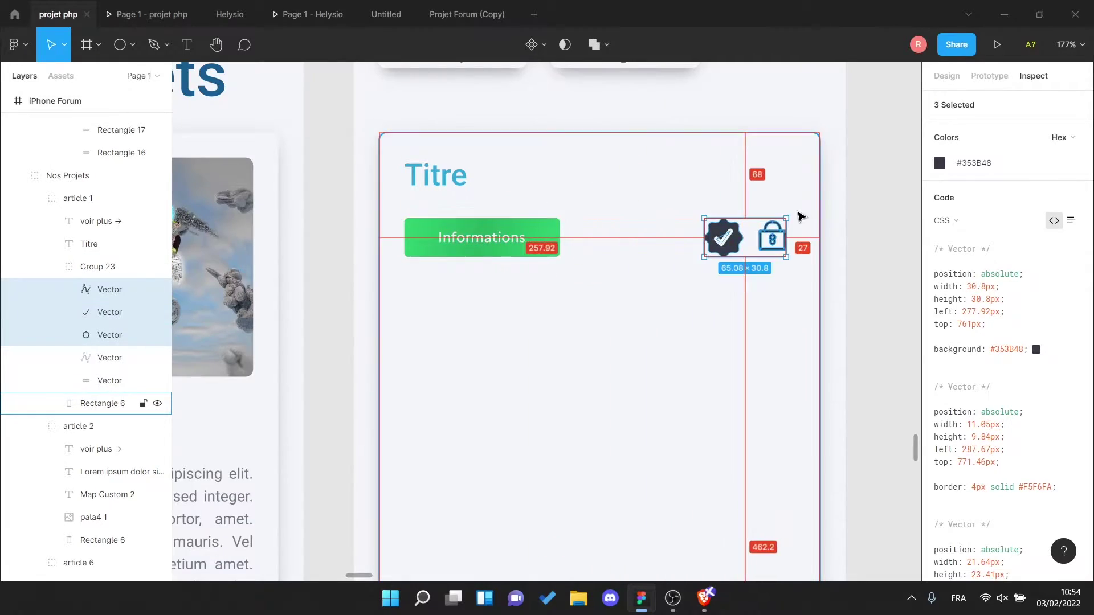
- Set the Auteur avatar group's height to 40 and align it under the green Informations button
scroll(801, 217, "down", 5)
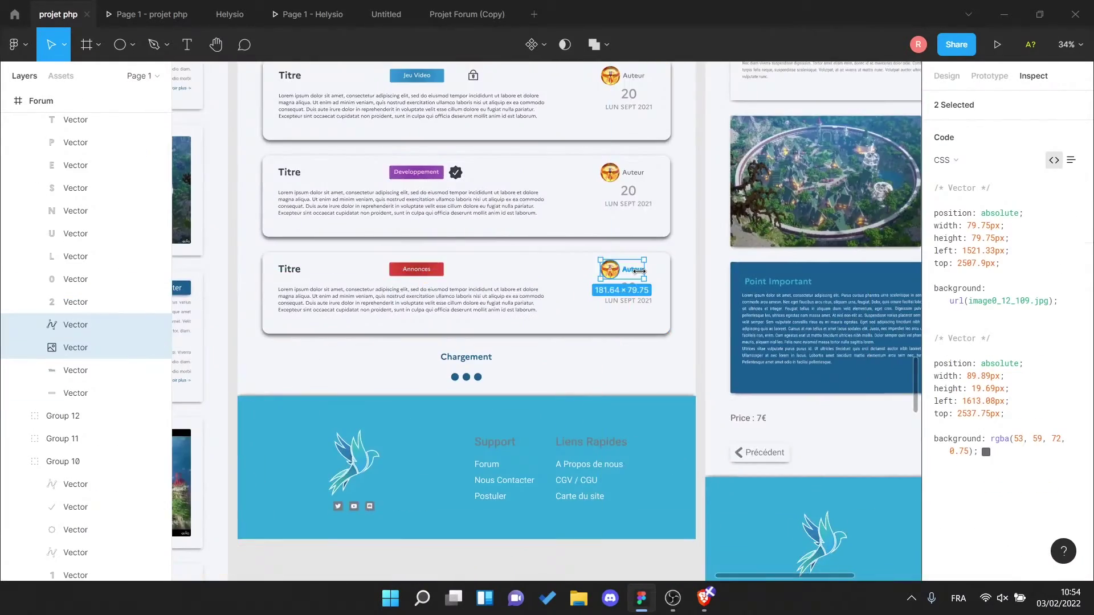
left_click_drag(665, 269, 492, 303)
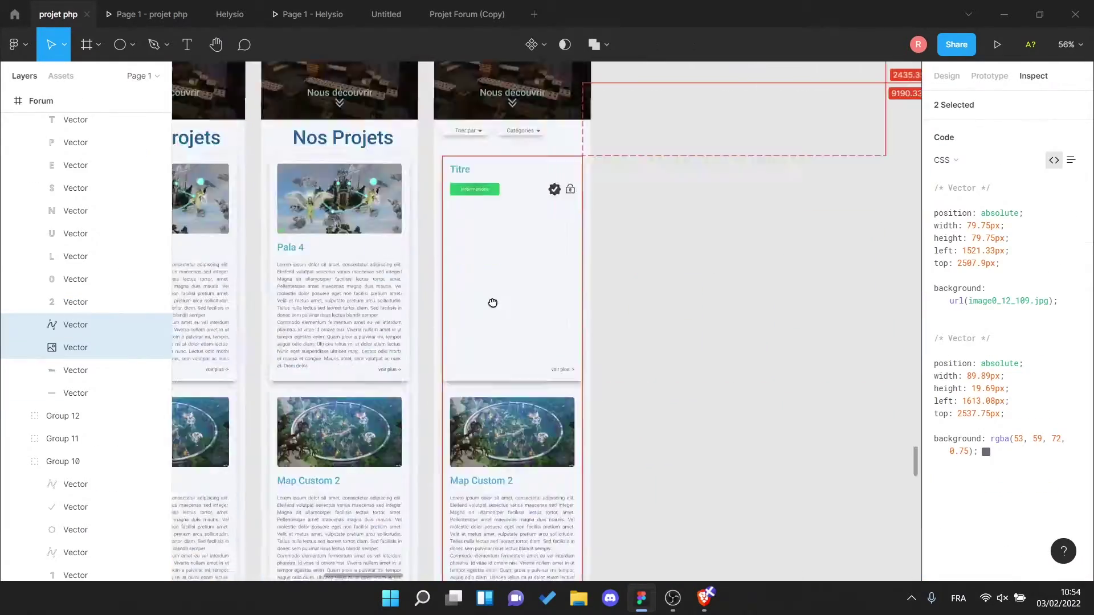
key("shift+2")
left_click(418, 281)
left_click(463, 220)
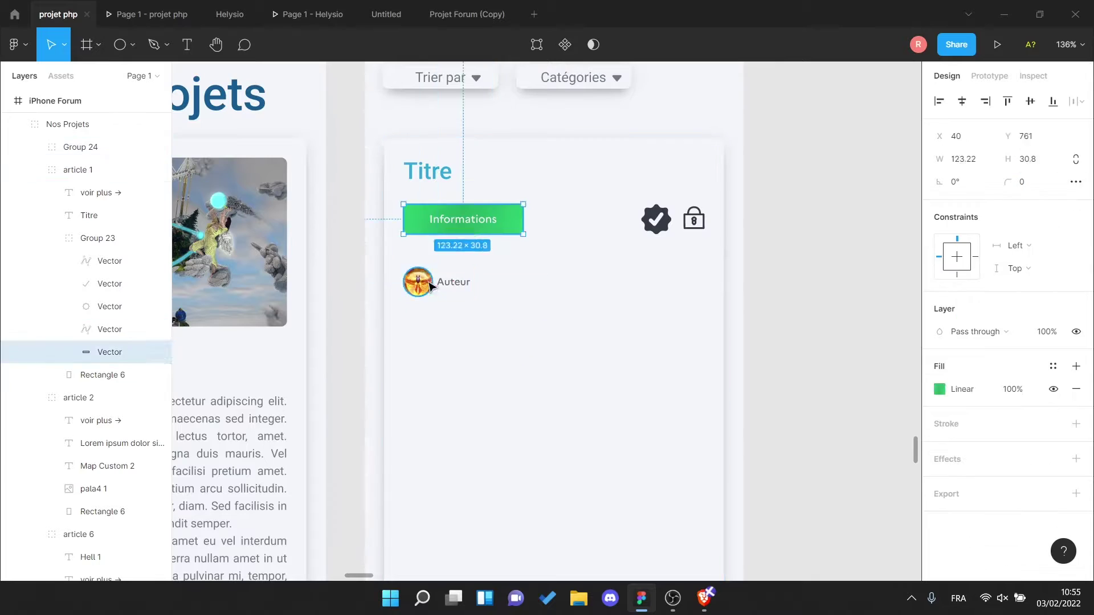
left_click(430, 286)
left_click(1032, 182)
left_click(1033, 76)
key("shift+Tab")
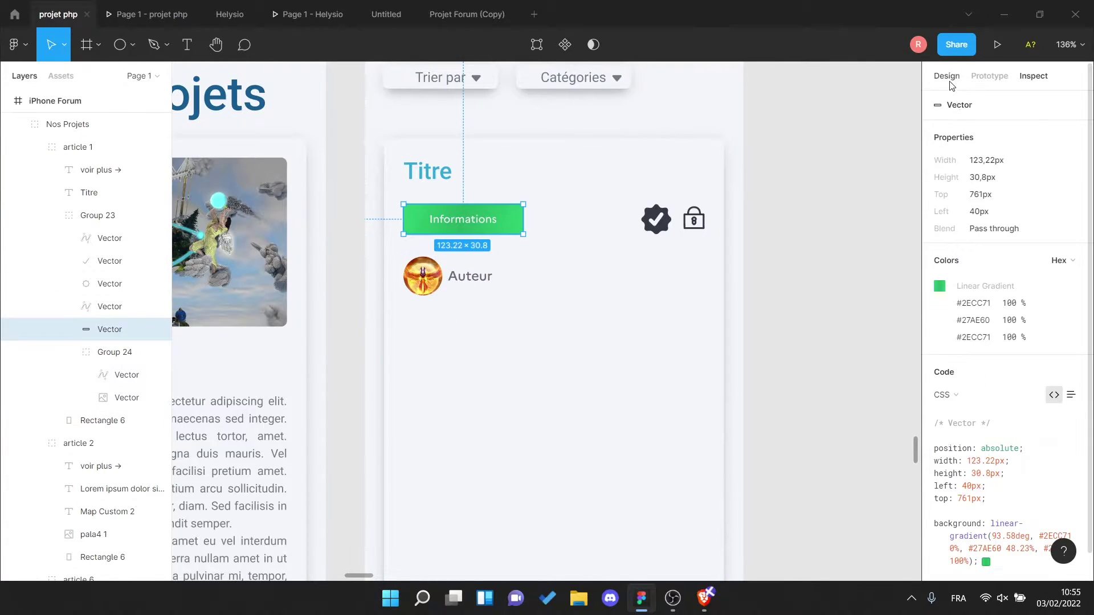
left_click(947, 77)
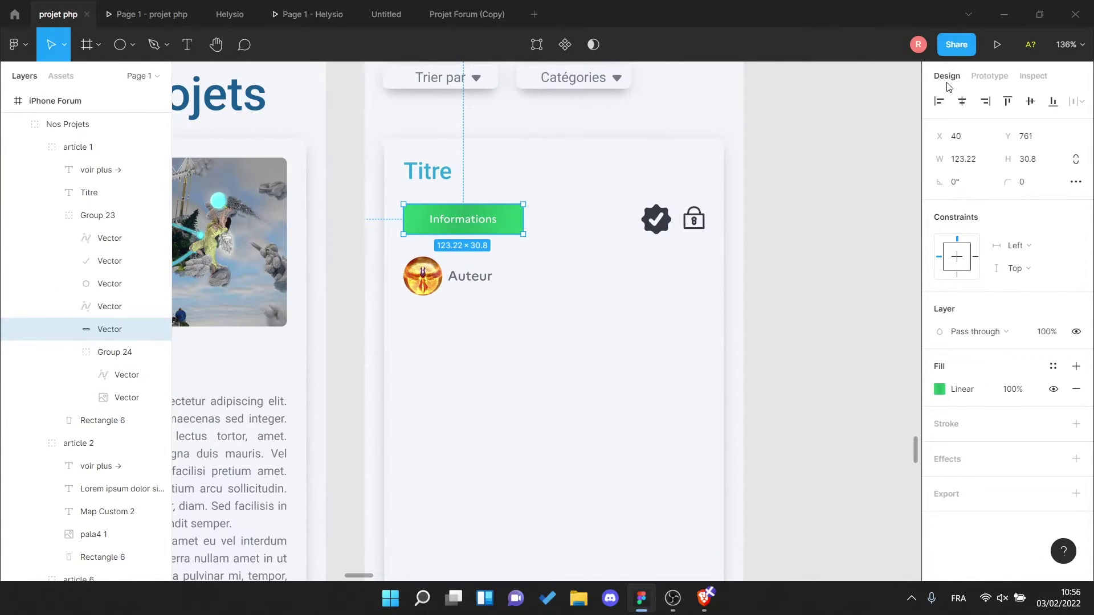
- Fill the check badge with the lock's blue #195C90 and remove the stray stroke
left_click(433, 276)
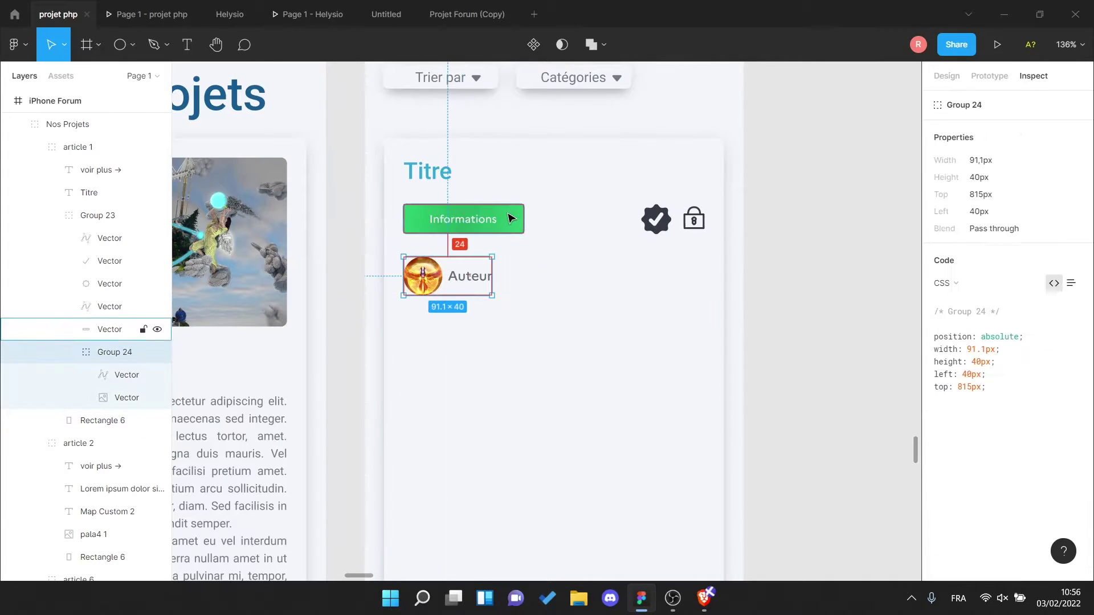
left_click(484, 222)
left_click(655, 219)
left_click(939, 389)
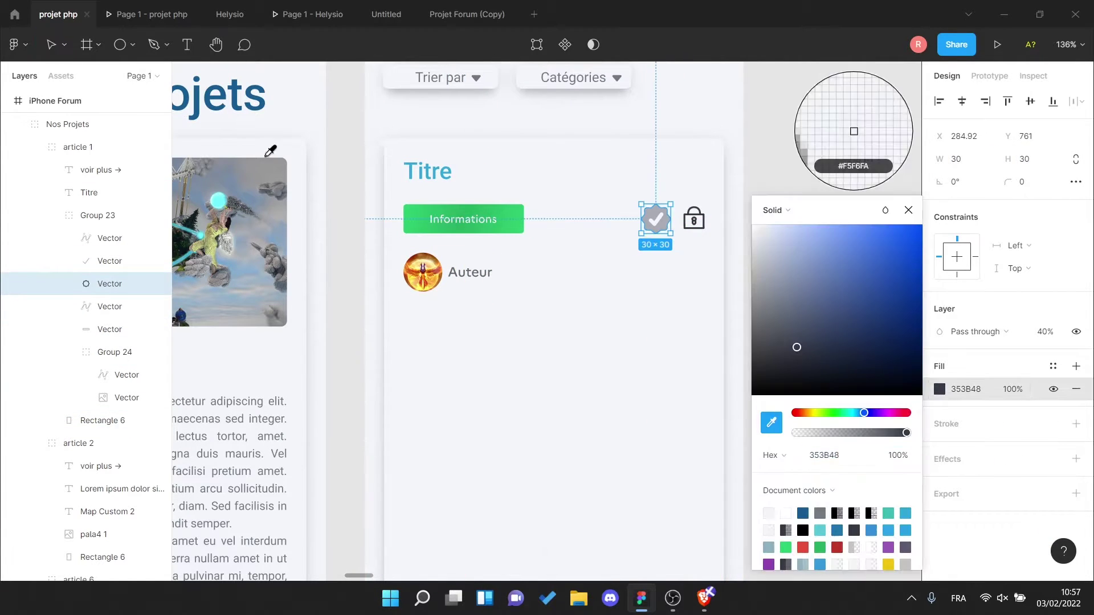
scroll(656, 220, "up", 5)
key("Return")
left_click(771, 422)
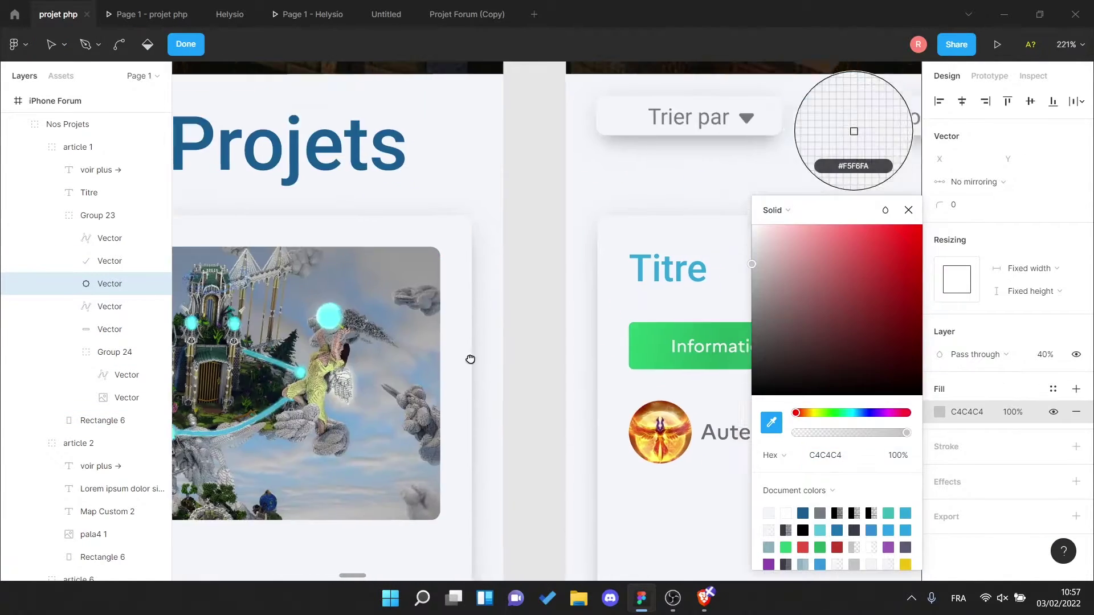
left_click(855, 127)
key("Escape")
left_click(1076, 424)
key("shift+2")
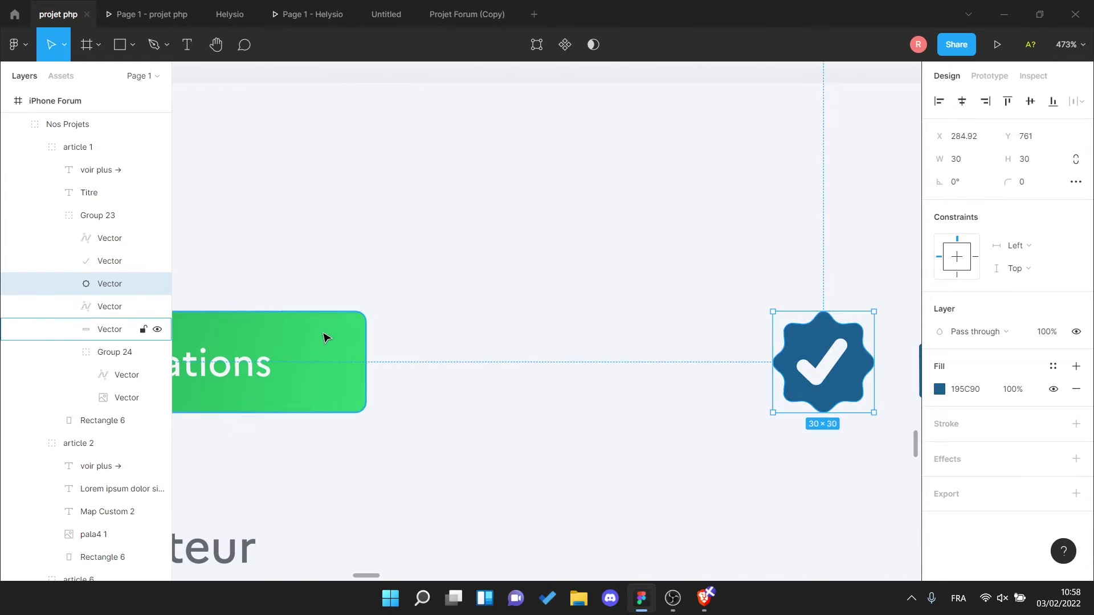
- Compare the badge's size and position in the card with the lock icon's
key("alt+0")
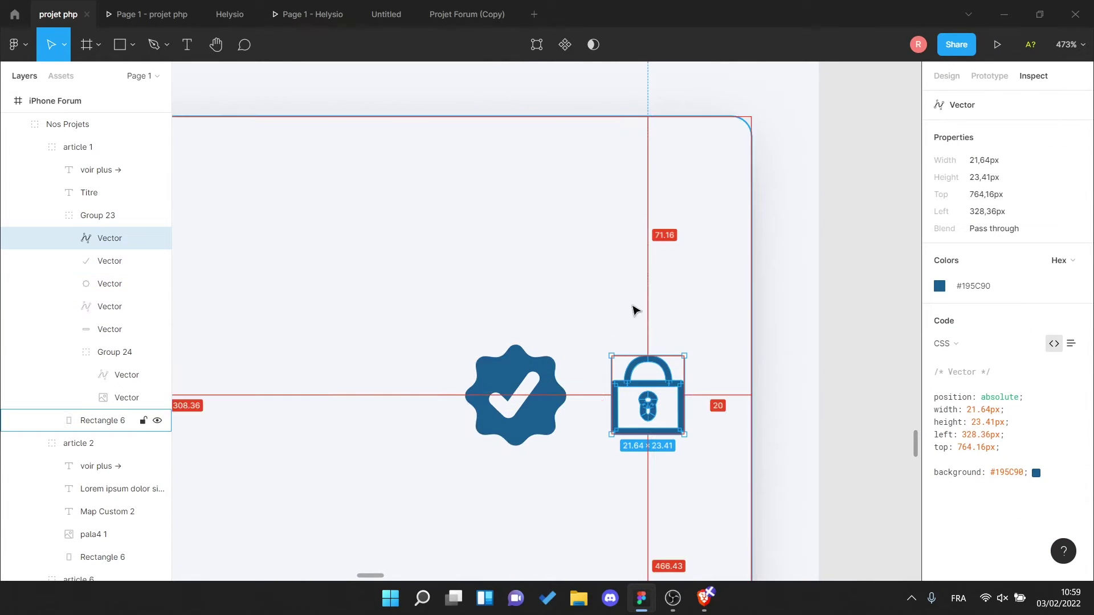
key("alt+0")
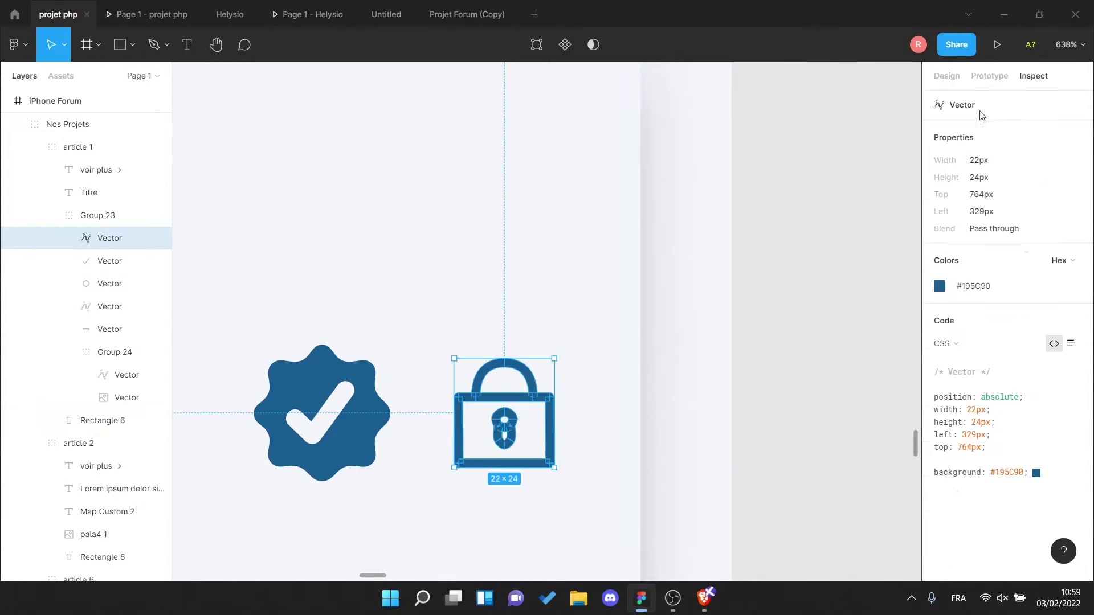
scroll(444, 422, "down", 5)
left_click(408, 414)
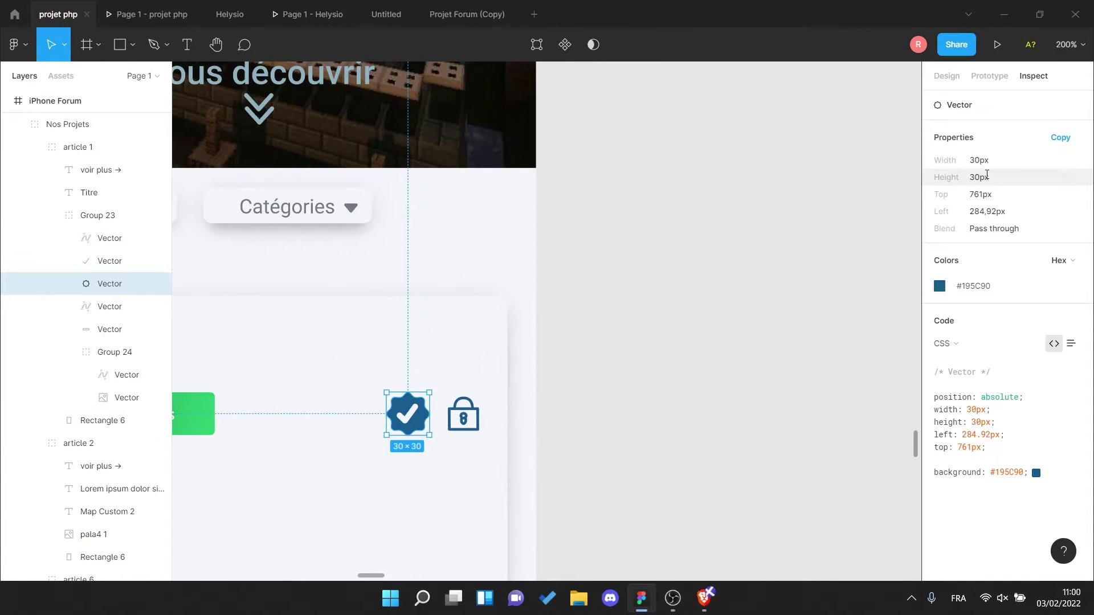
scroll(477, 430, "left", 2)
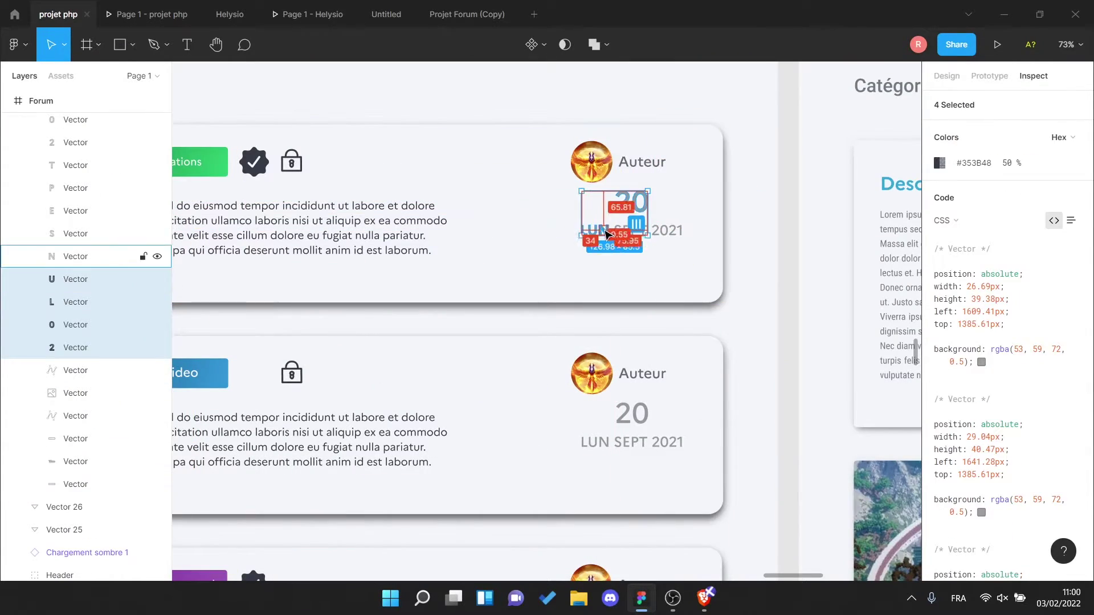
- Paste the '20 LUN SEPT 2021' date vectors into the card and group them
key("ctrl+v")
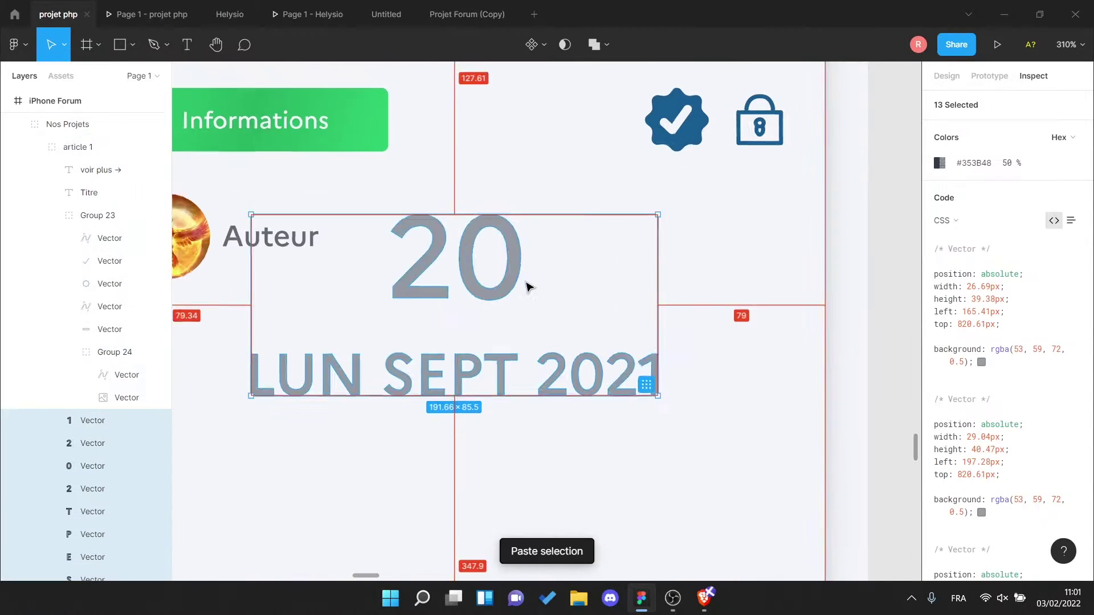
scroll(527, 286, "down", 5)
left_click(93, 325)
left_click(98, 371, "shift")
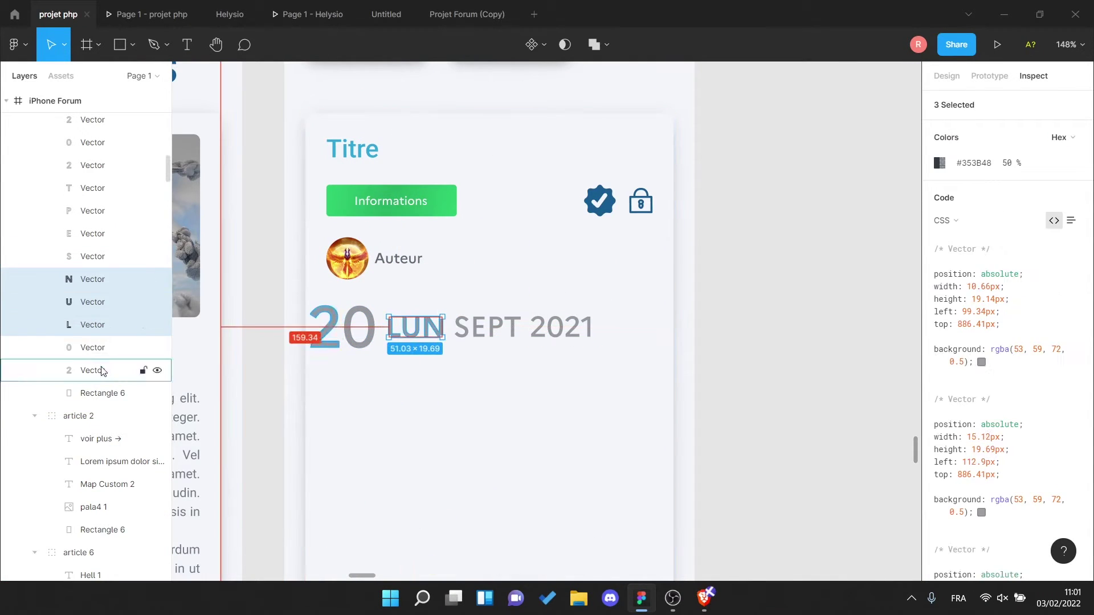
key("ctrl+g")
- Move the day number 20 right next to 'LUN SEPT 2021'
left_click(102, 264)
left_click(108, 490, "shift")
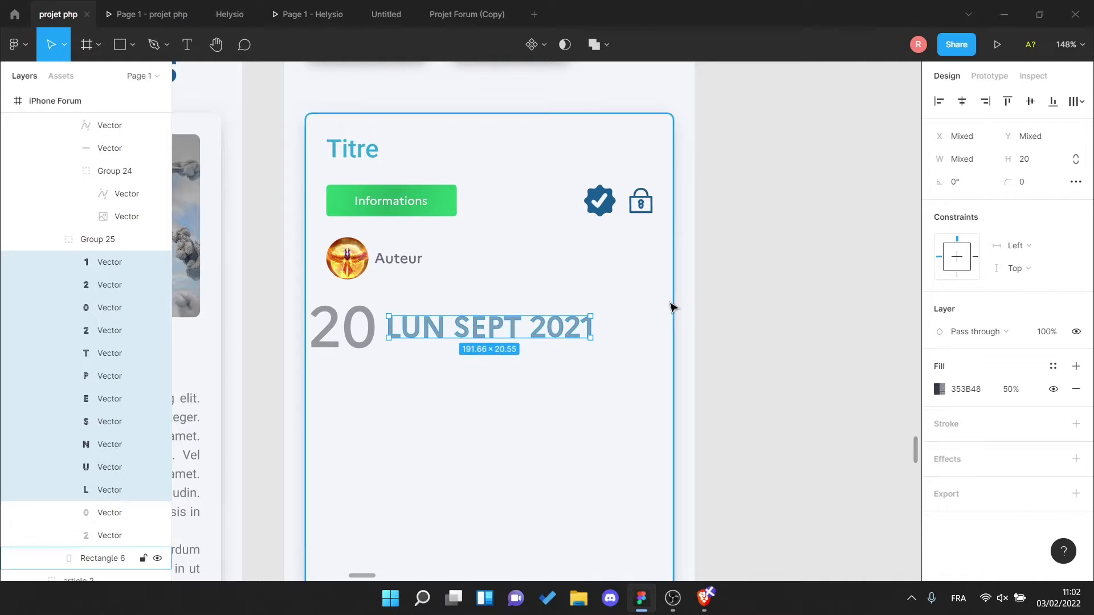
left_click(110, 375)
left_click(109, 513)
left_click(103, 537, "shift")
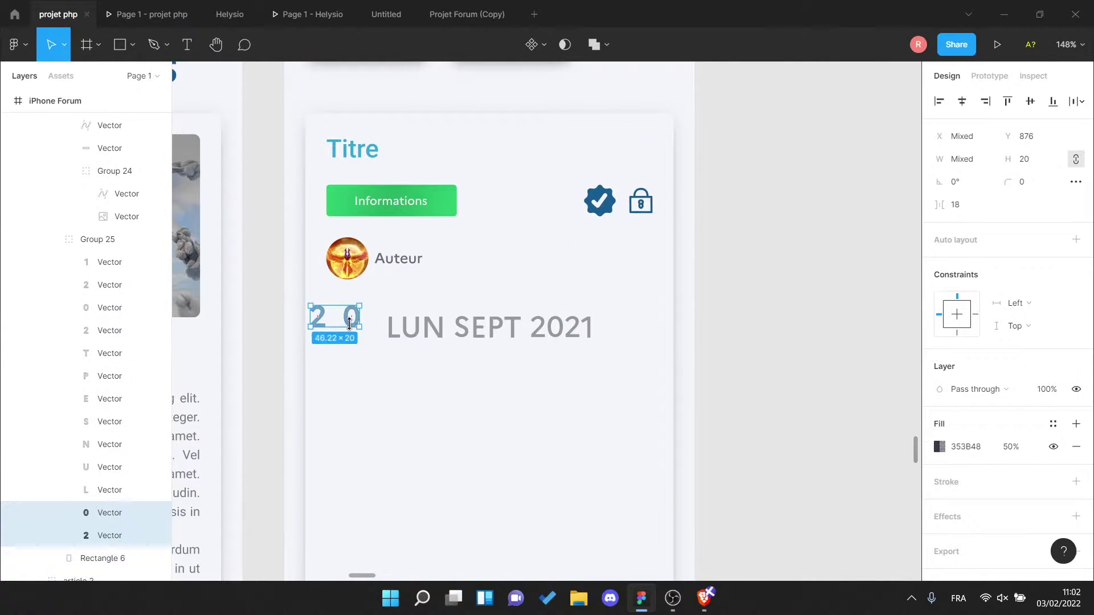
scroll(349, 323, "up", 5)
left_click_drag(383, 359, 408, 359)
scroll(391, 353, "down", 6)
- Shrink the date group to 150 wide with proportions kept linked
left_click(566, 366)
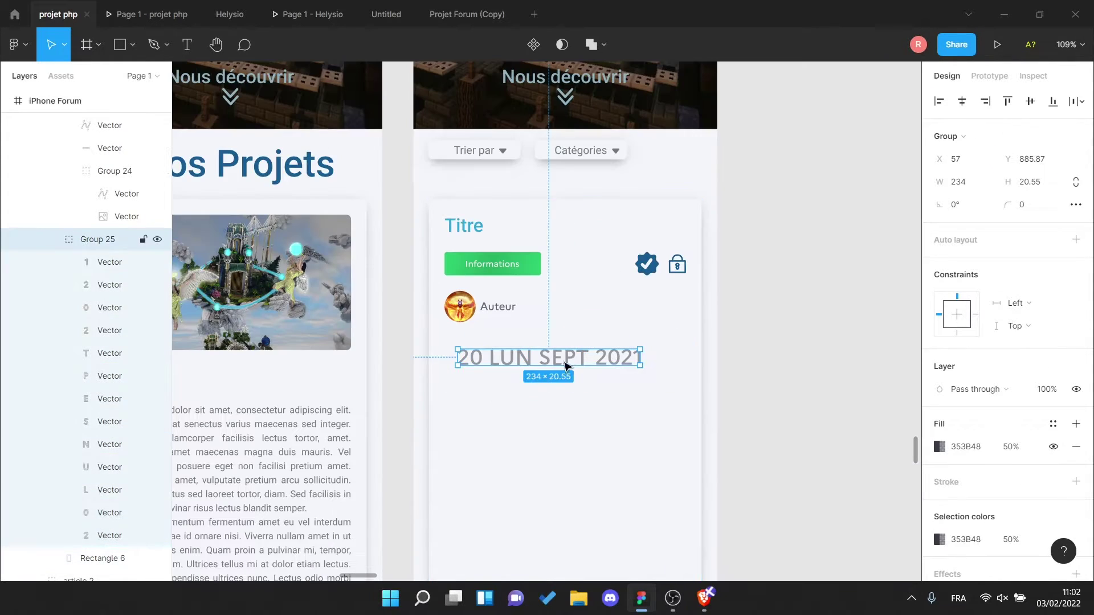
left_click(1076, 182)
double_click(958, 182)
type("150")
key("Return")
scroll(594, 308, "up", 5)
- Select the forum card's Group 23 and zoom in on it
scroll(664, 288, "down", 5)
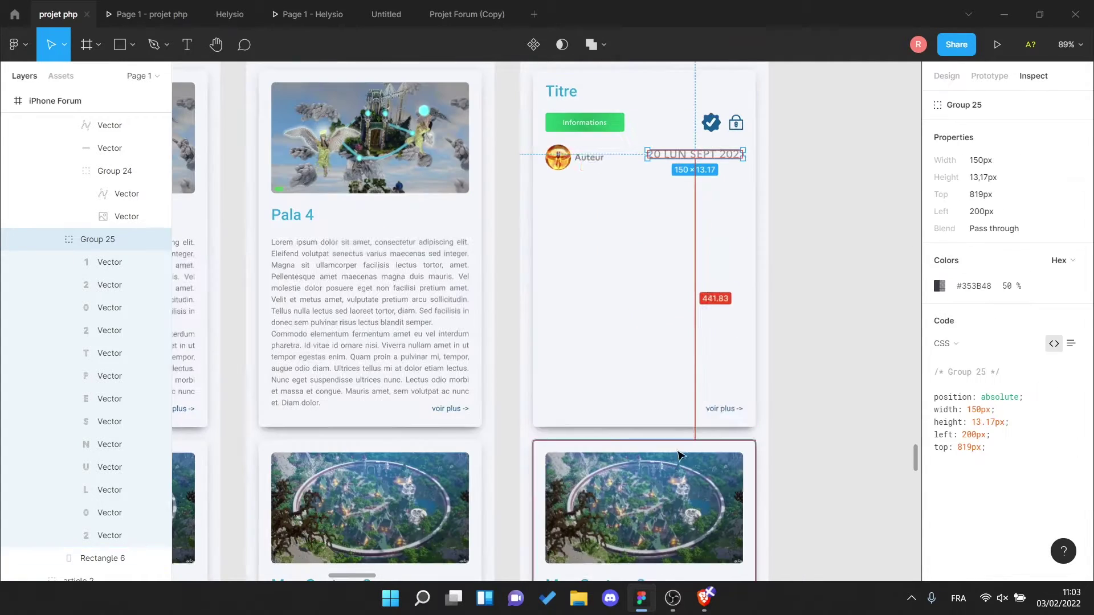
left_click(627, 142)
scroll(556, 319, "up", 5)
scroll(556, 319, "down", 5)
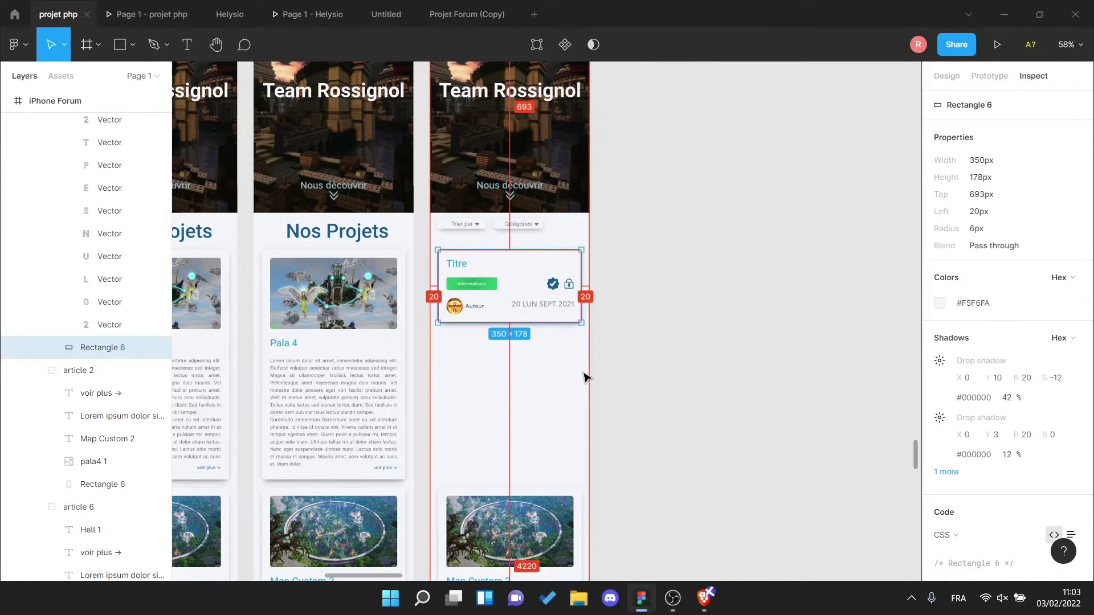
scroll(92, 330, "down", 5)
key("Escape")
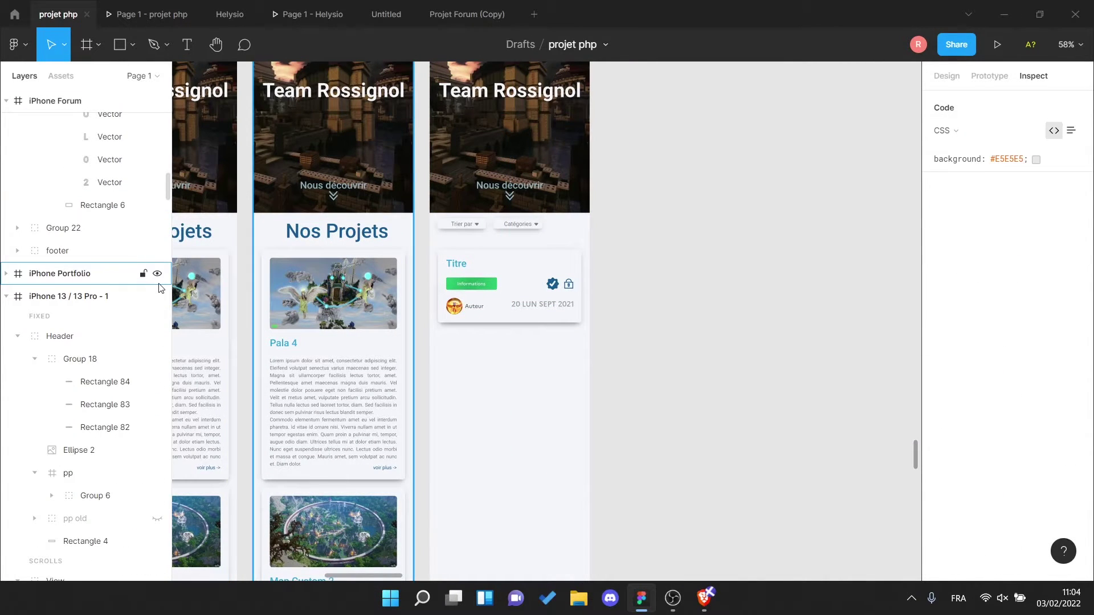
scroll(667, 283, "down", 1)
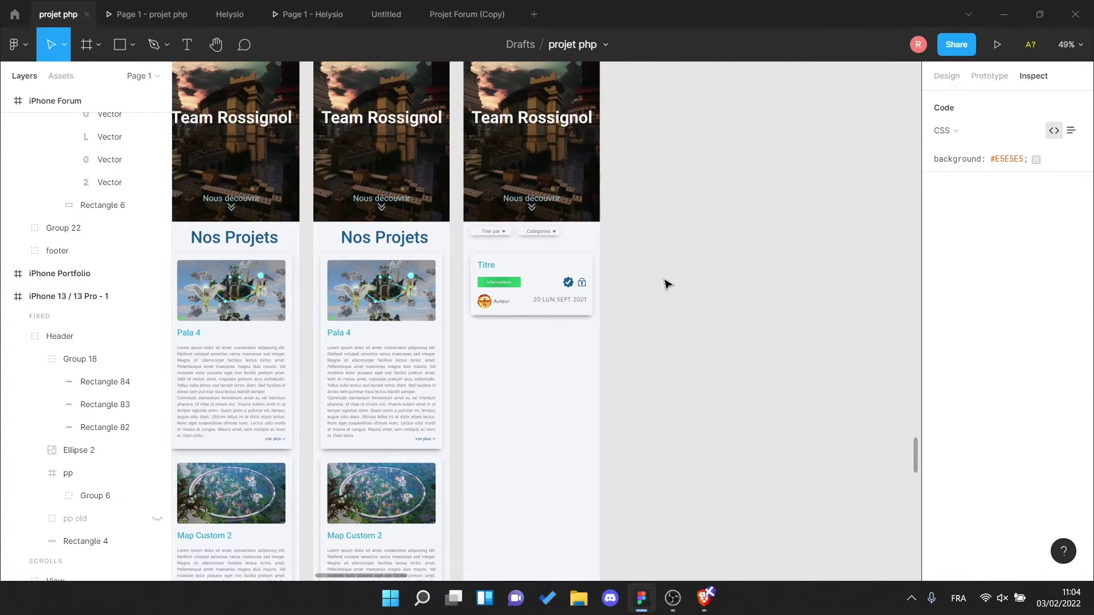
left_click(530, 285)
left_click(89, 193)
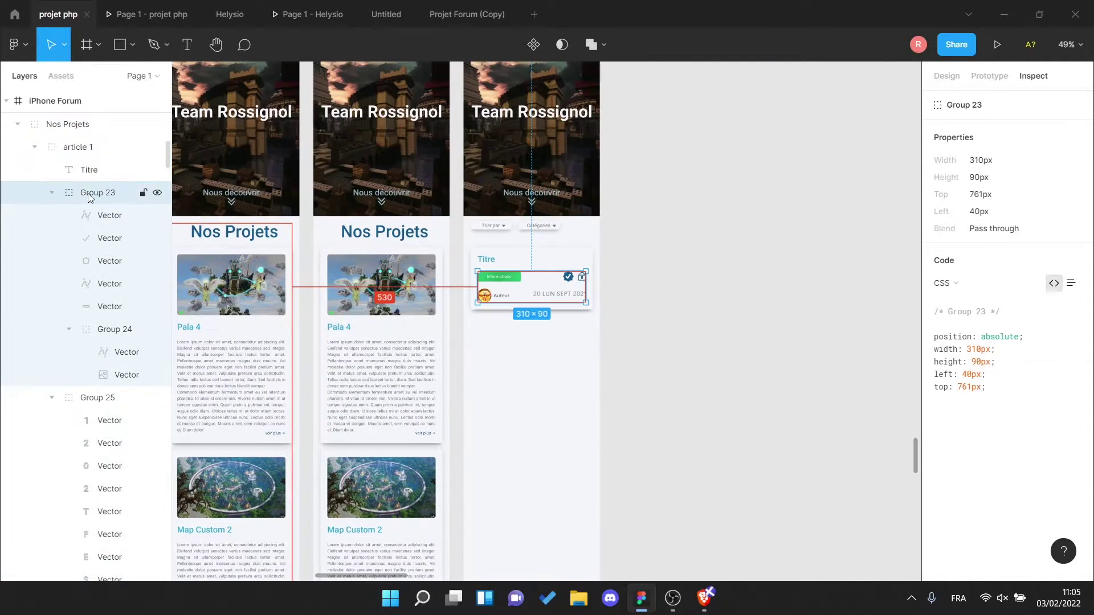
scroll(96, 365, "down", 10)
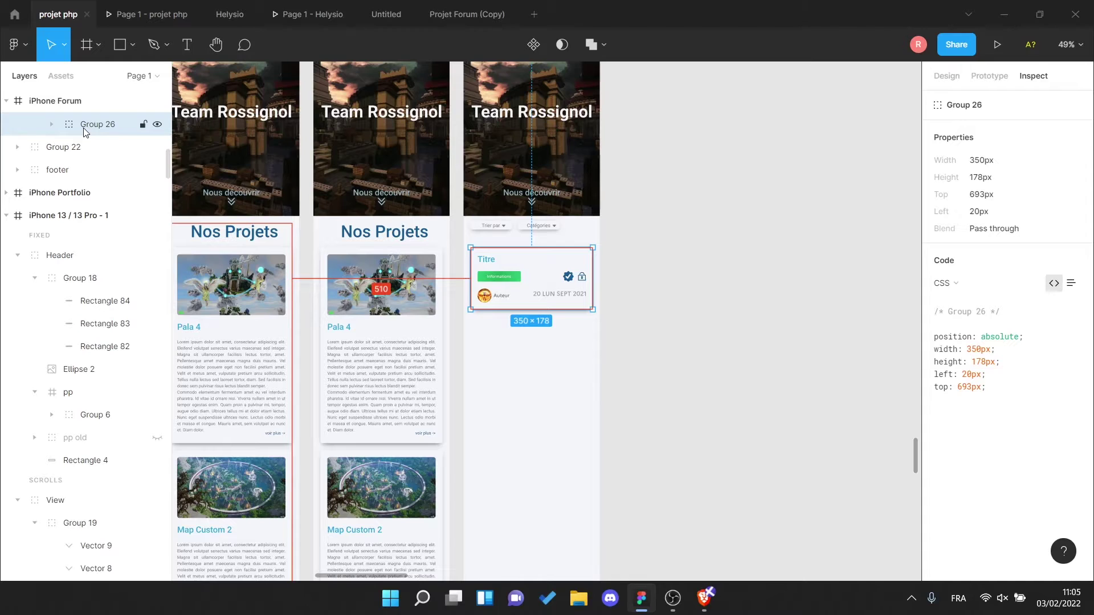
key("shift+2")
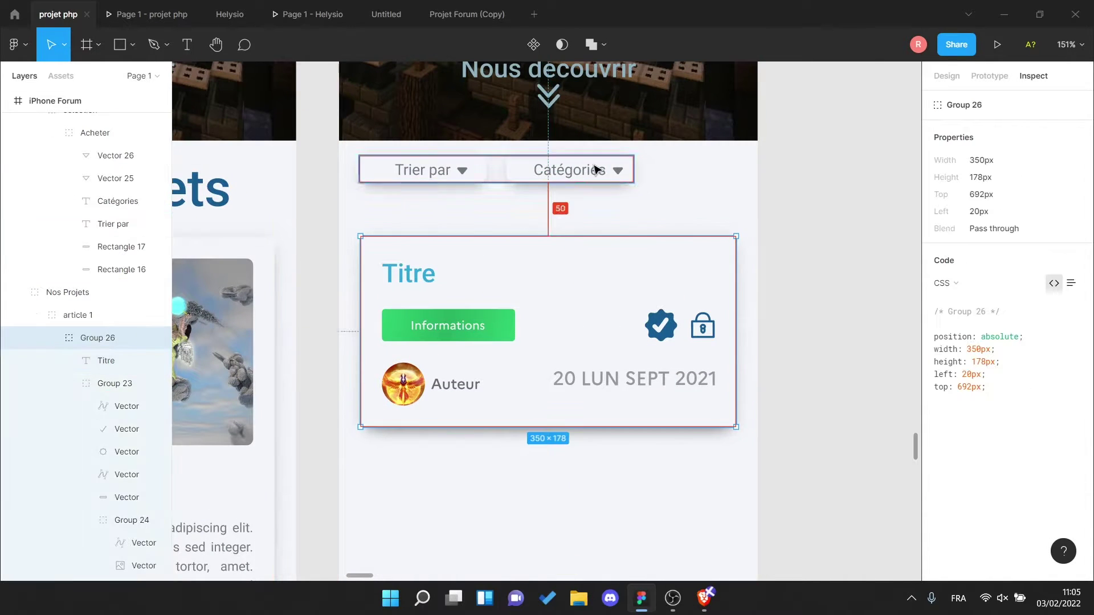
- Stack three duplicates of the forum card below the original and select the second card's button
key("ctrl+d")
left_click_drag(592, 313, 610, 300)
key("ctrl+d")
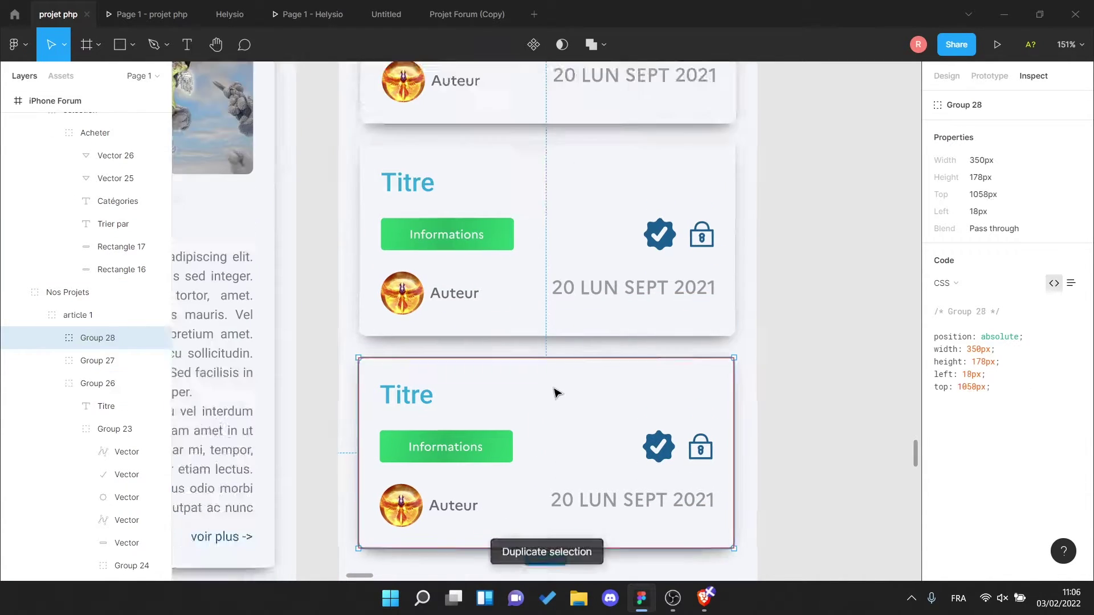
key("ctrl+d")
key("ctrl+d")
key("ctrl+d")
scroll(574, 389, "down", 5)
scroll(574, 389, "down", 5)
left_click(501, 387, "ctrl")
key("shift+2")
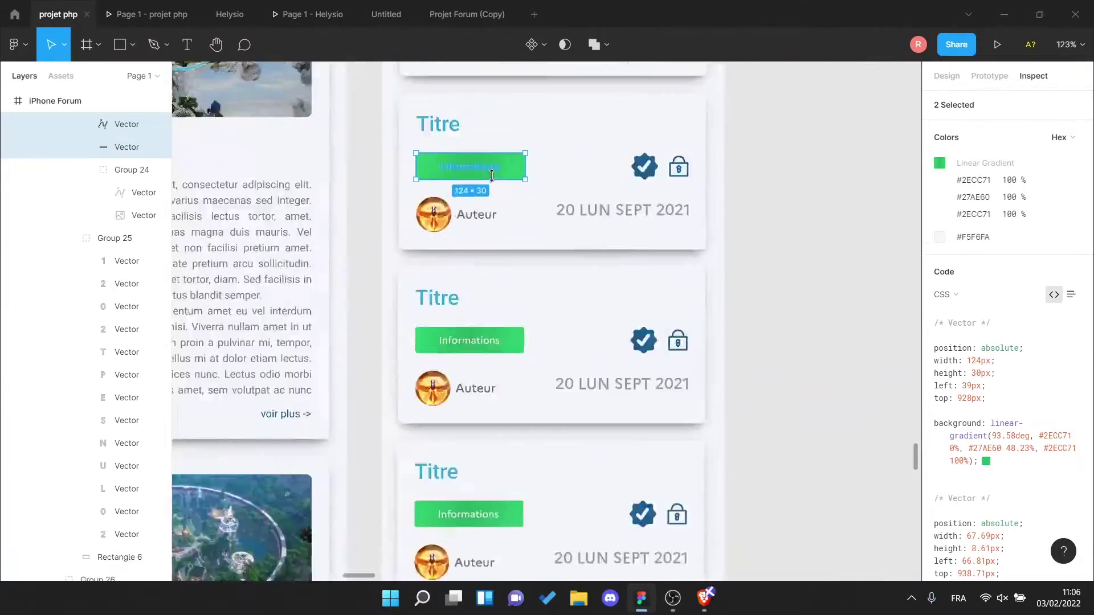
scroll(446, 217, "down", 3)
key("Escape")
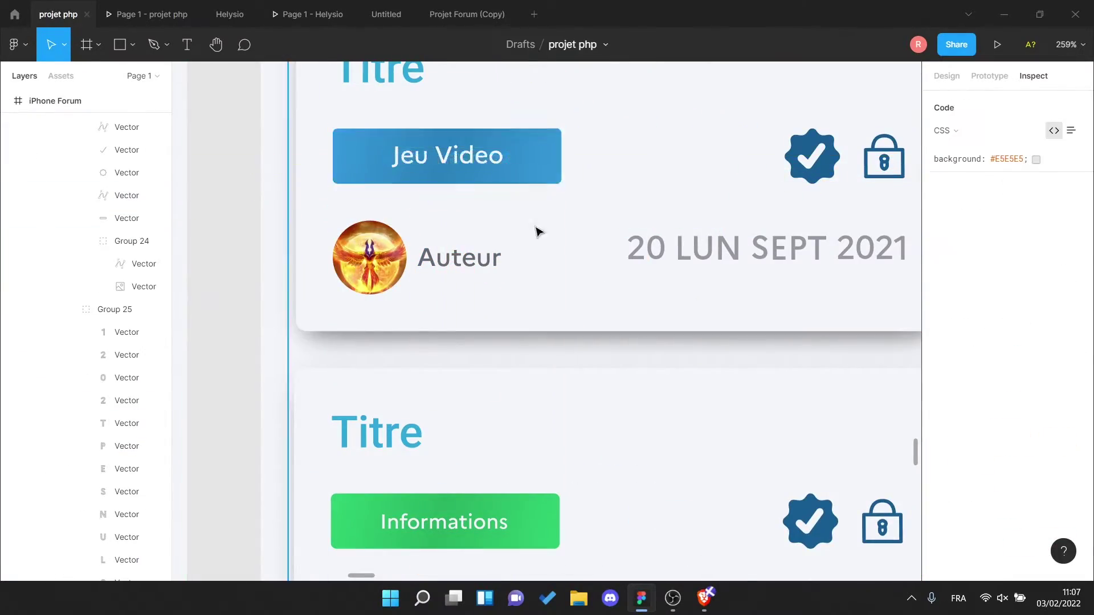
scroll(508, 276, "down", 10)
left_click(509, 276, "ctrl")
key("shift+2")
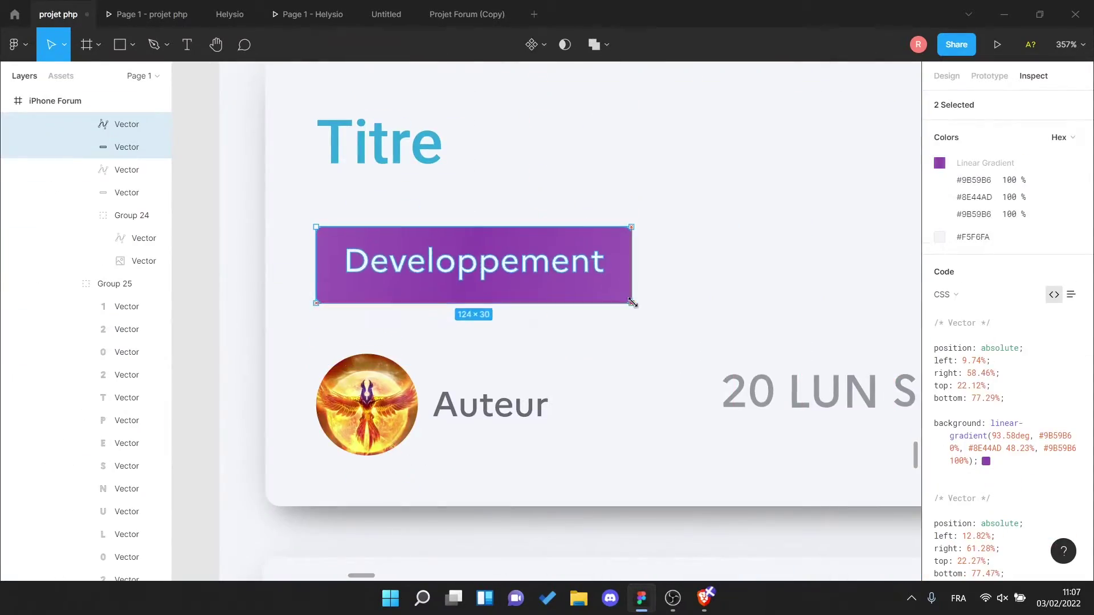
key("Escape")
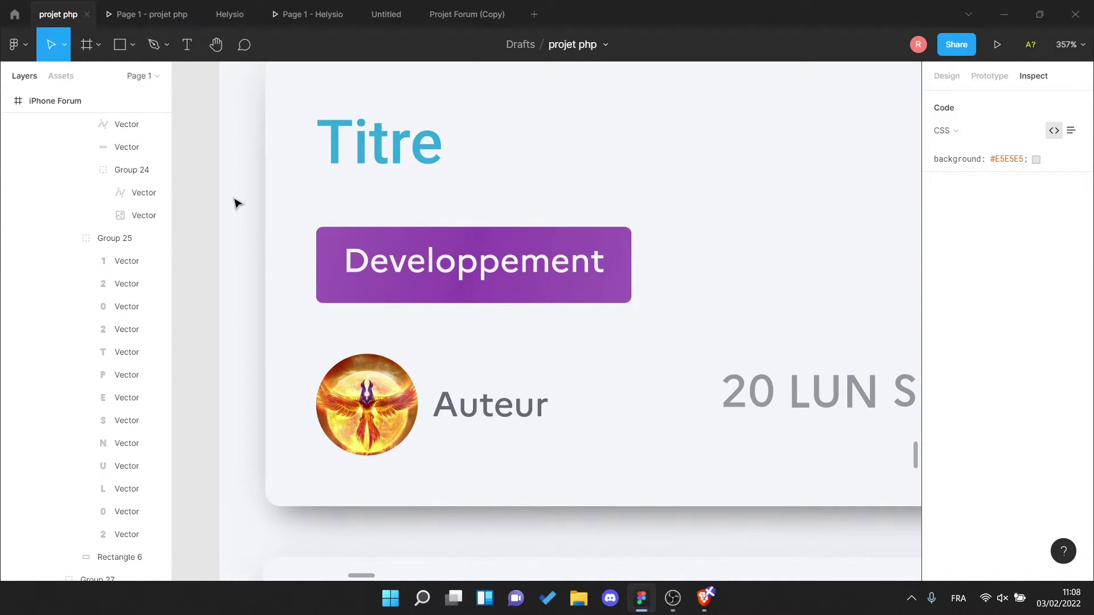
scroll(456, 538, "down", 5)
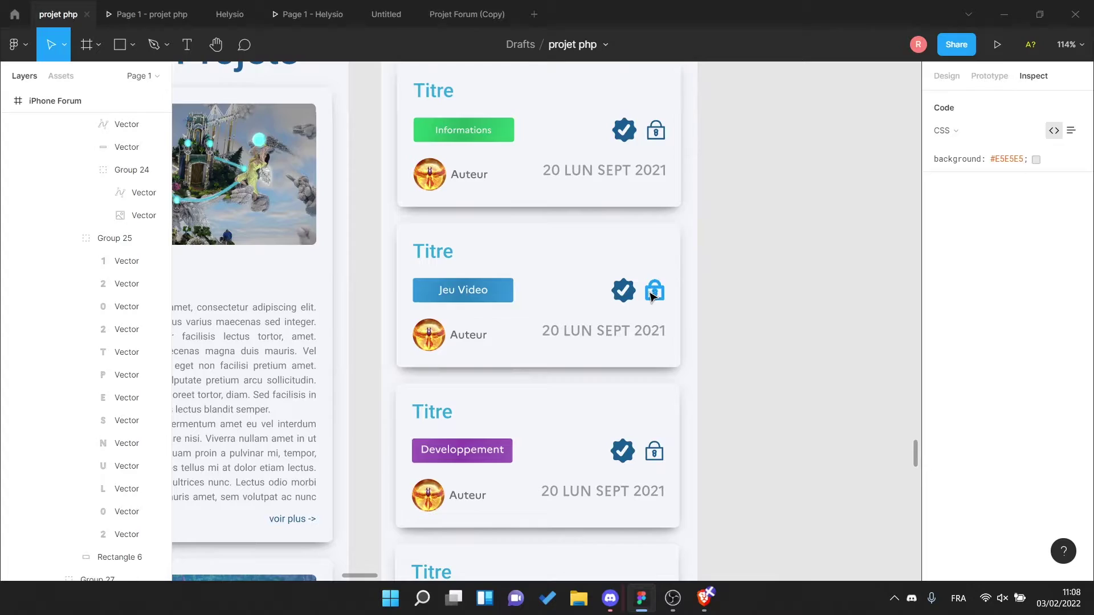
left_click(380, 378)
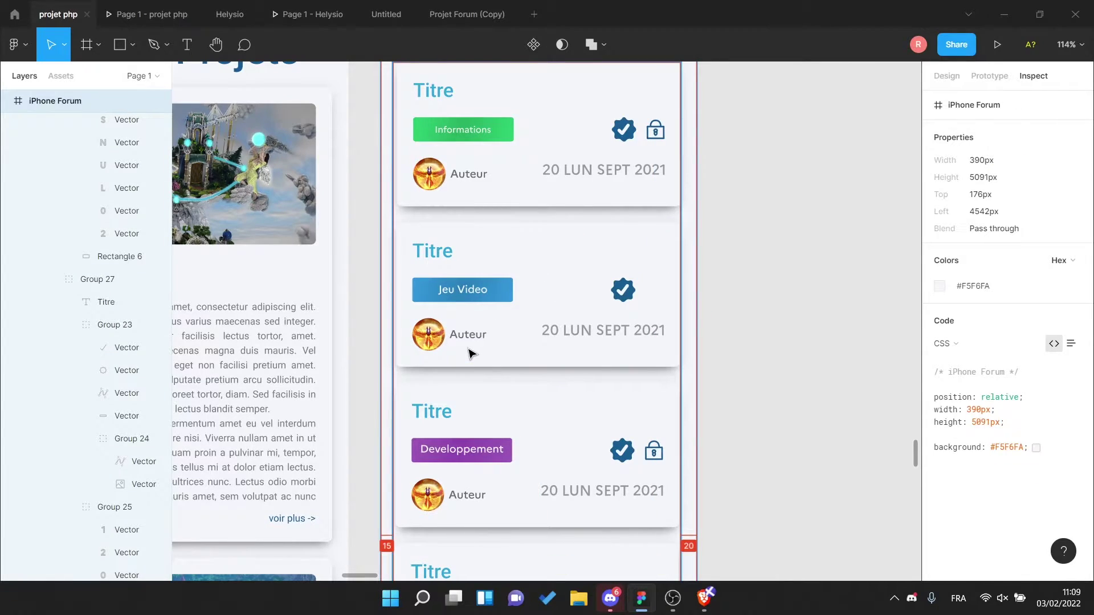
scroll(555, 335, "down", 5)
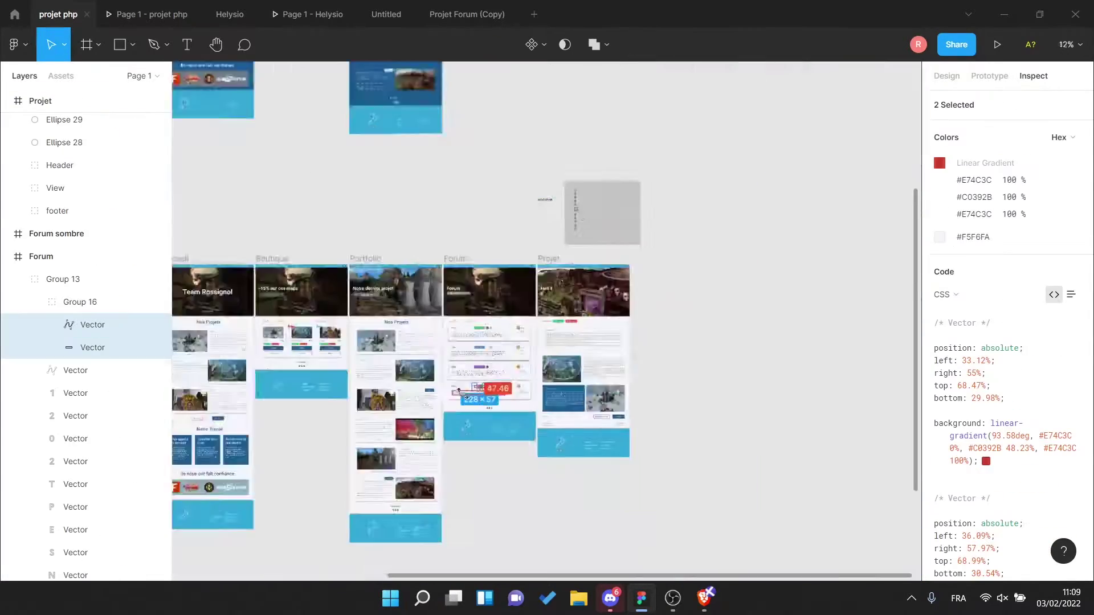
scroll(511, 276, "up", 5)
scroll(511, 276, "up", 5)
left_click(511, 276)
scroll(513, 274, "up", 5)
scroll(446, 227, "down", 5)
left_click(447, 227)
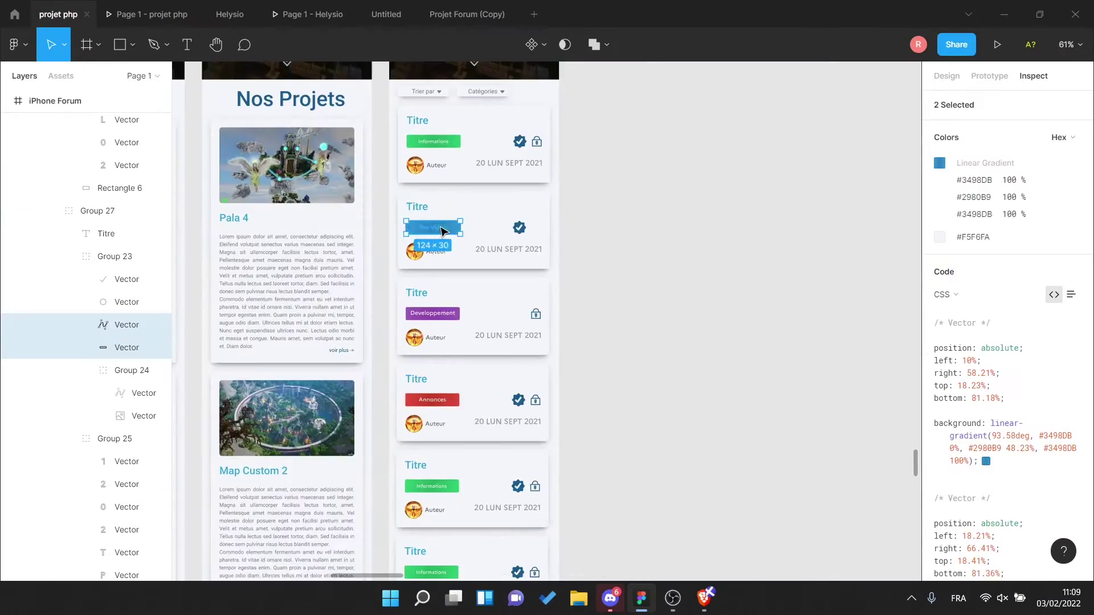
scroll(525, 412, "up", 5)
scroll(525, 411, "down", 5)
left_click(711, 391)
scroll(711, 391, "up", 3)
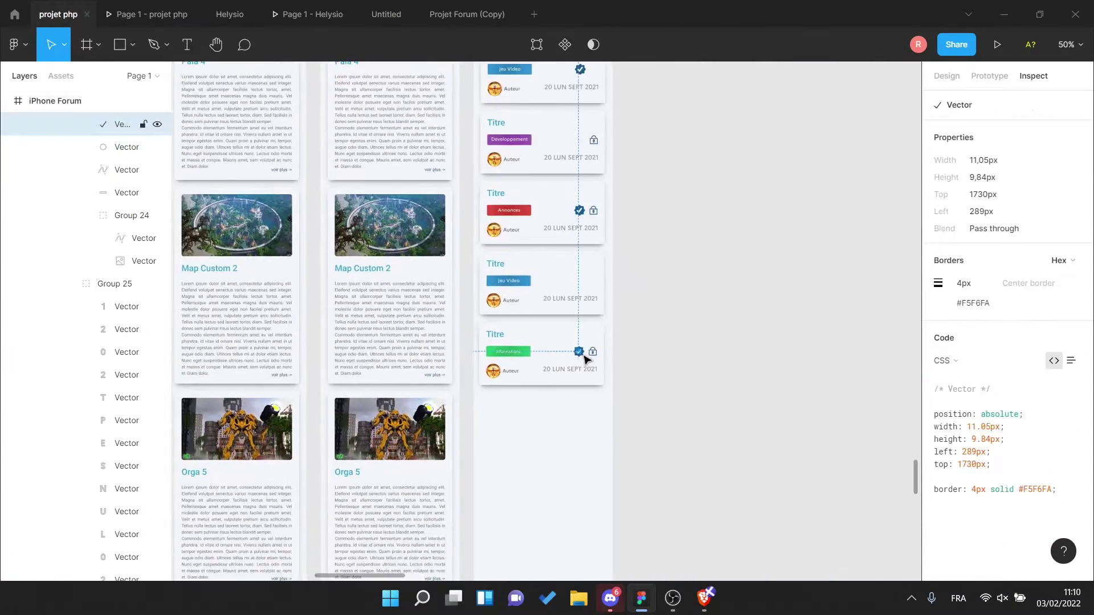
left_click(636, 380)
scroll(512, 464, "down", 5)
left_click(511, 465)
scroll(508, 163, "up", 5)
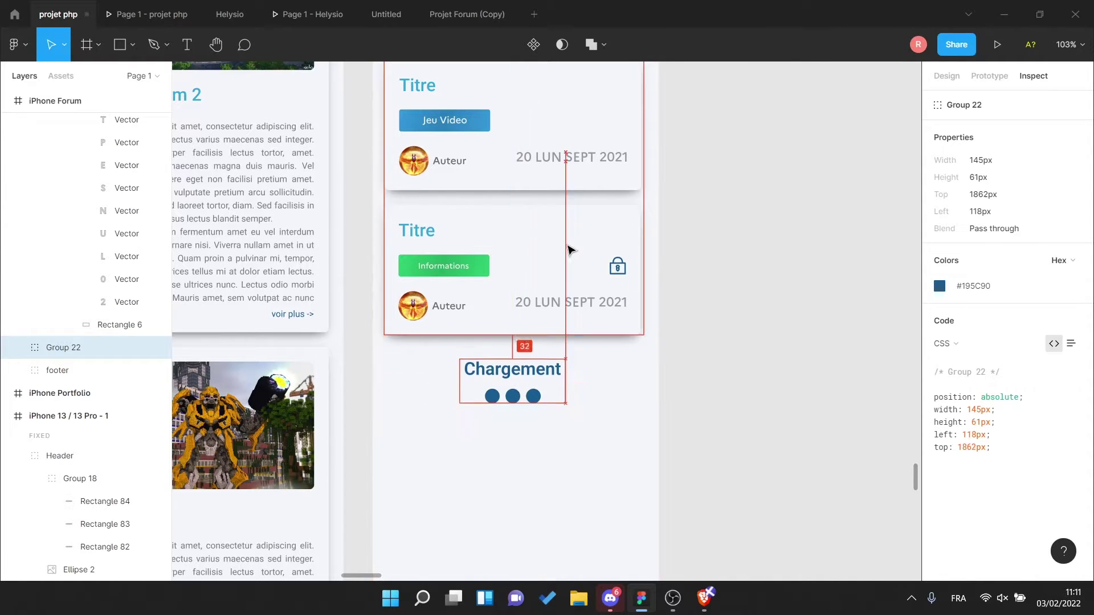
- Inspect the blue footer, the Informations label and the top card's green button on iPhone Forum
scroll(569, 249, "down", 5)
left_click(628, 403)
scroll(662, 340, "up", 5)
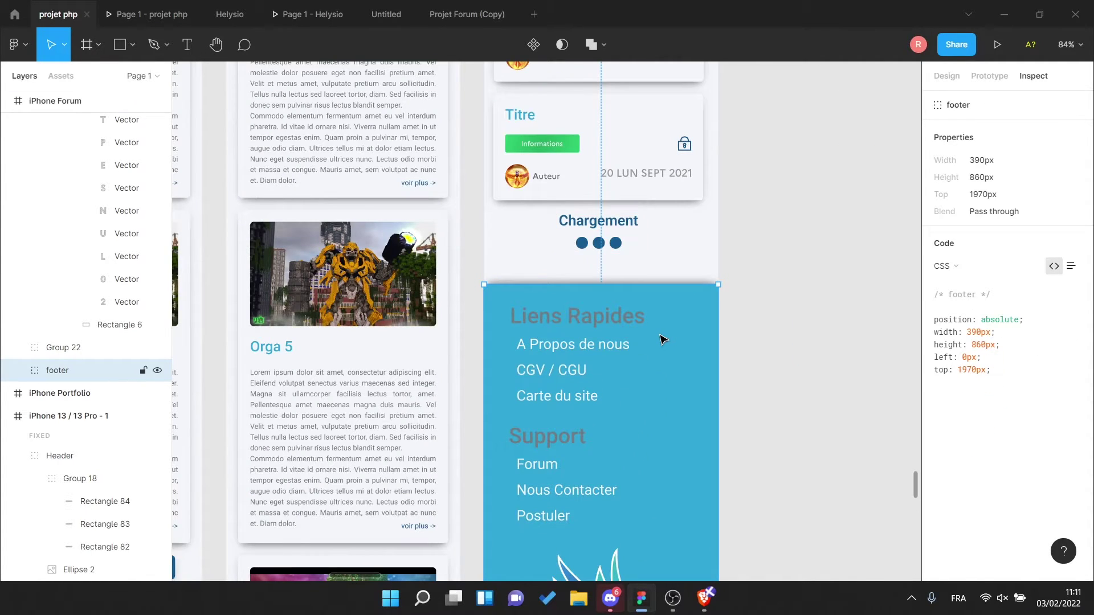
scroll(661, 340, "down", 5)
scroll(637, 341, "up", 5)
left_click(637, 341)
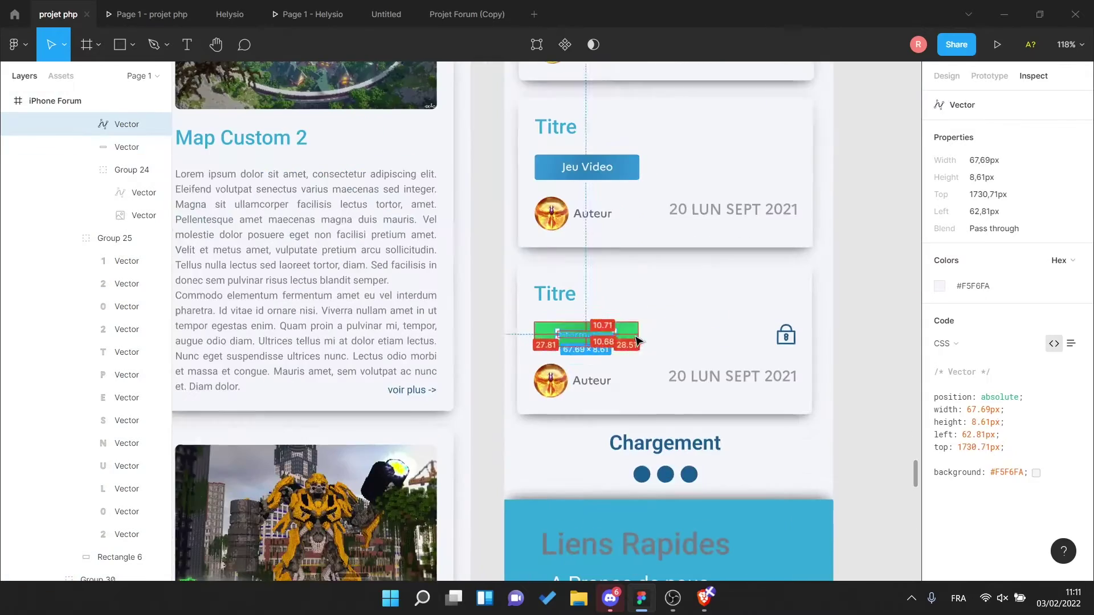
scroll(637, 341, "up", 5)
scroll(664, 293, "up", 5)
left_click(635, 244)
scroll(803, 261, "down", 5)
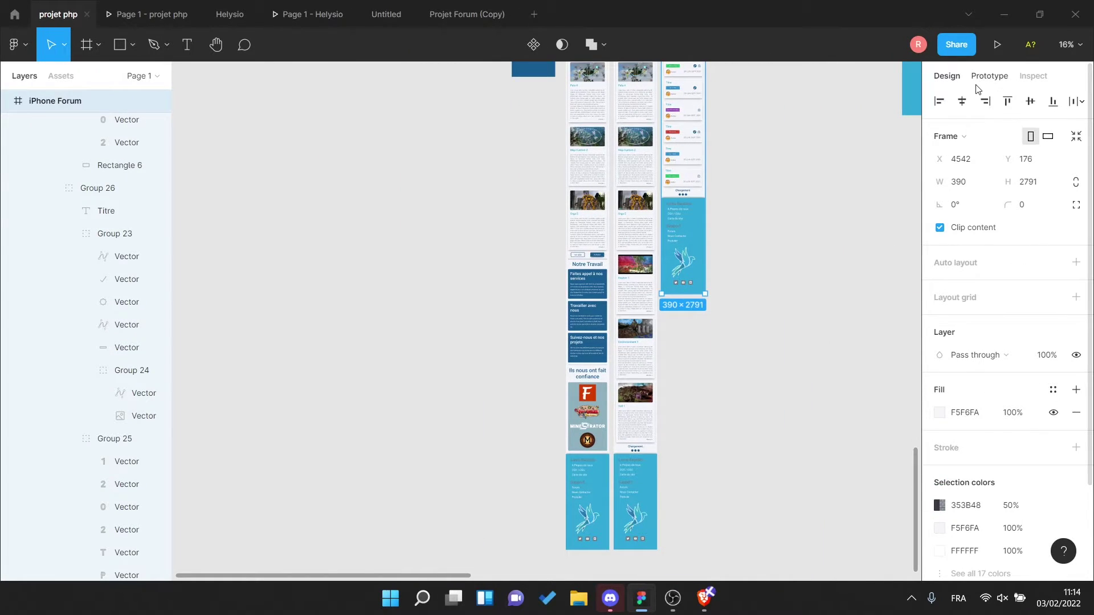
scroll(671, 310, "up", 1)
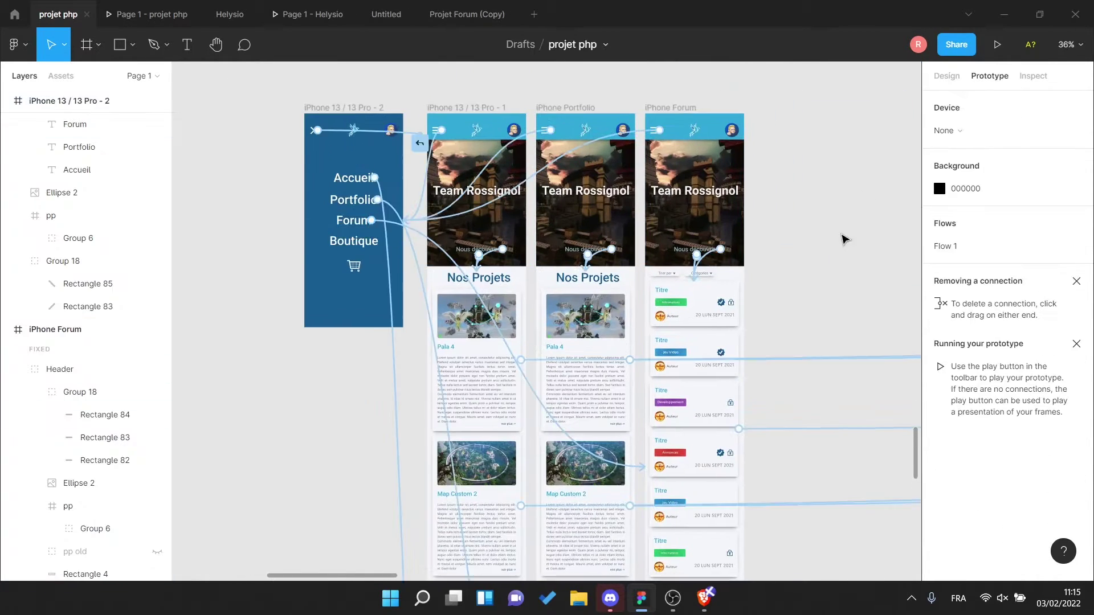
- Give the Nous découvrir scroll-to-Nos Projets click interaction a Y offset of 20
key("Escape")
key("Escape")
scroll(450, 393, "up", 5)
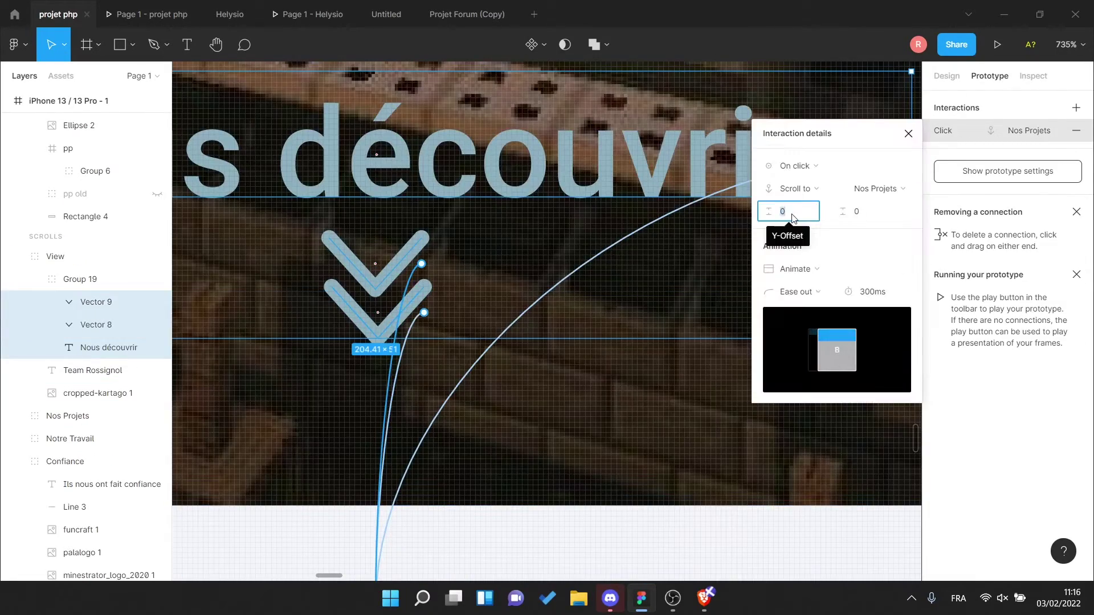
type("-")
scroll(701, 427, "down", 10)
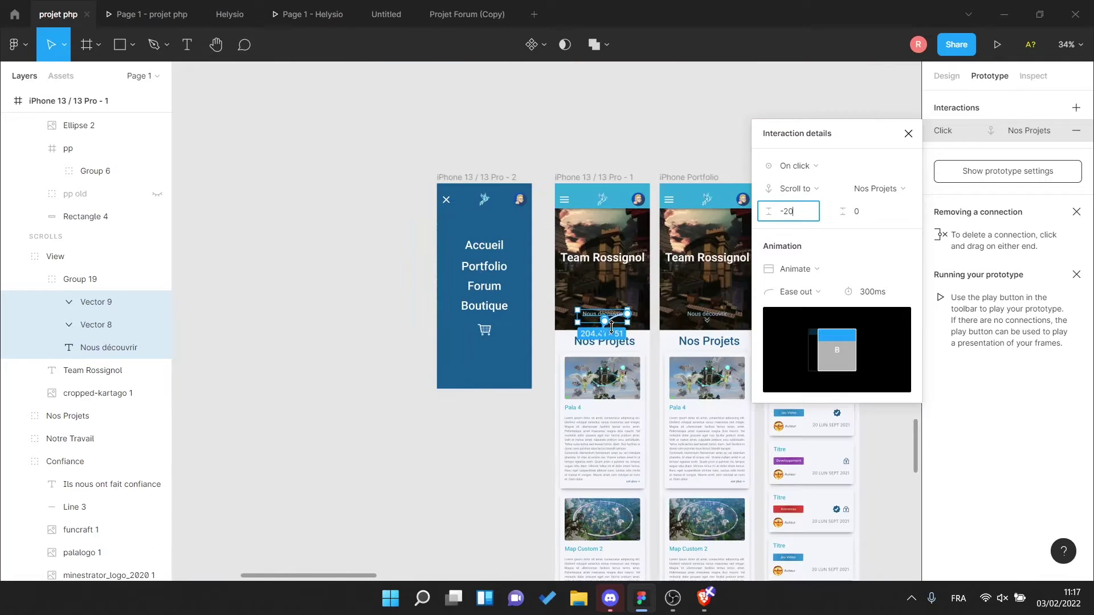
type("20")
scroll(776, 214, "up", 2)
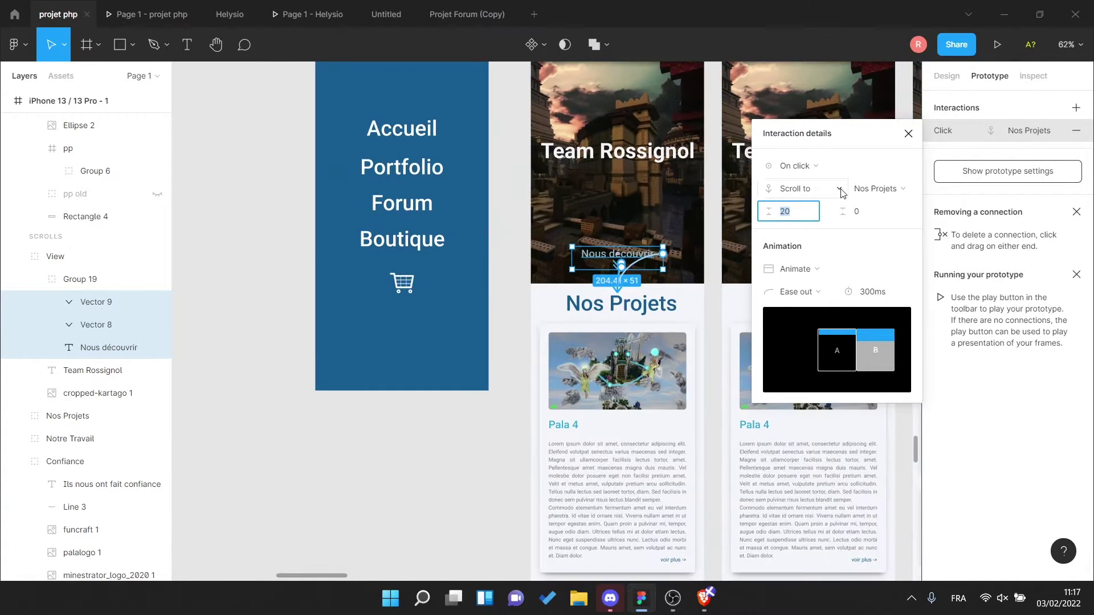
left_click(881, 188)
left_click(1075, 461)
left_click(969, 131)
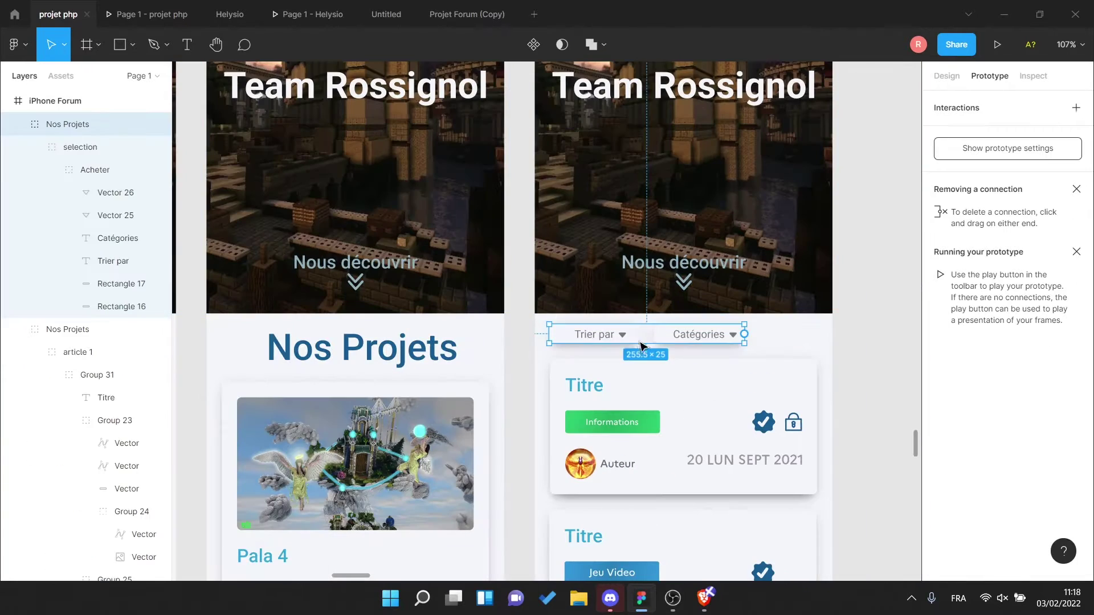
- Move the Trier par / Catégories sort bar into the Nos Projets card group in Layers
left_click_drag(98, 176, 85, 139)
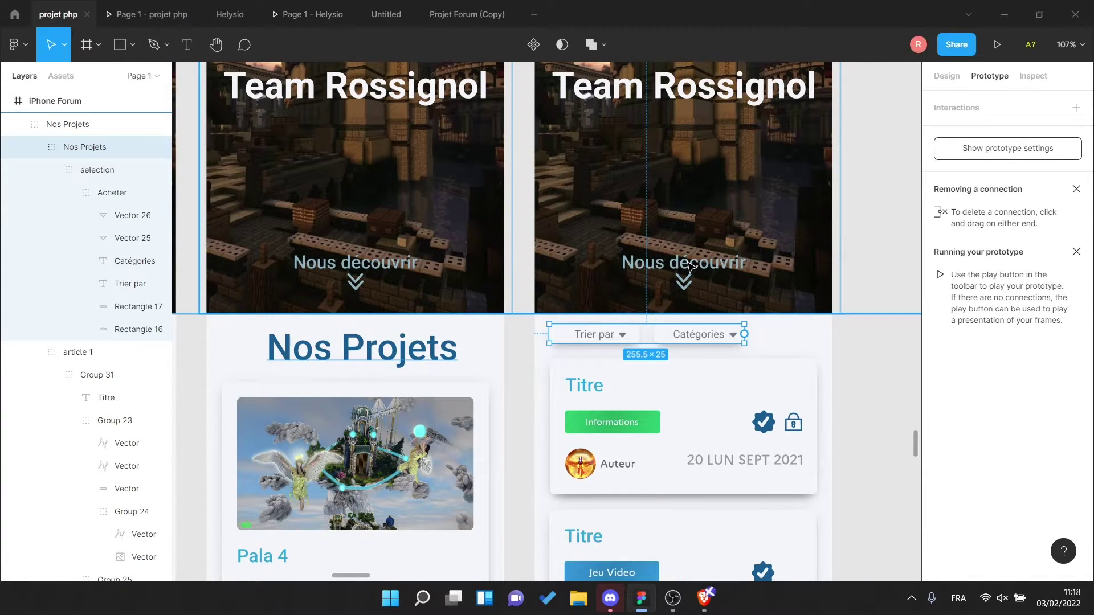
scroll(755, 246, "right", 3)
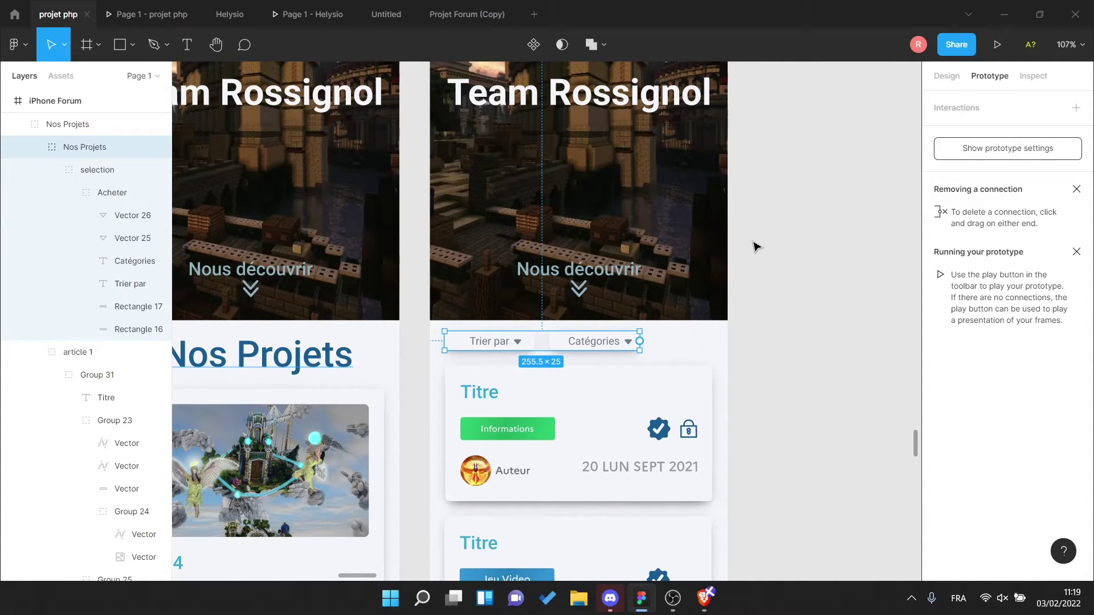
scroll(755, 246, "down", 5)
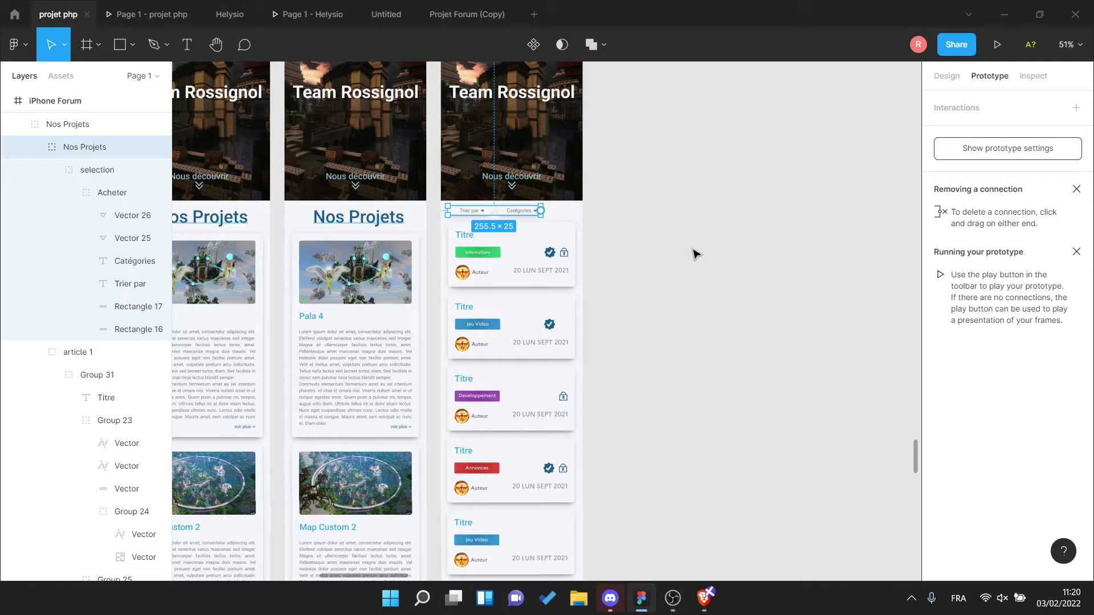
scroll(558, 199, "down", 5)
- Duplicate the iPhone Forum frame and name the copy iPhone Boutique
key("ctrl+d")
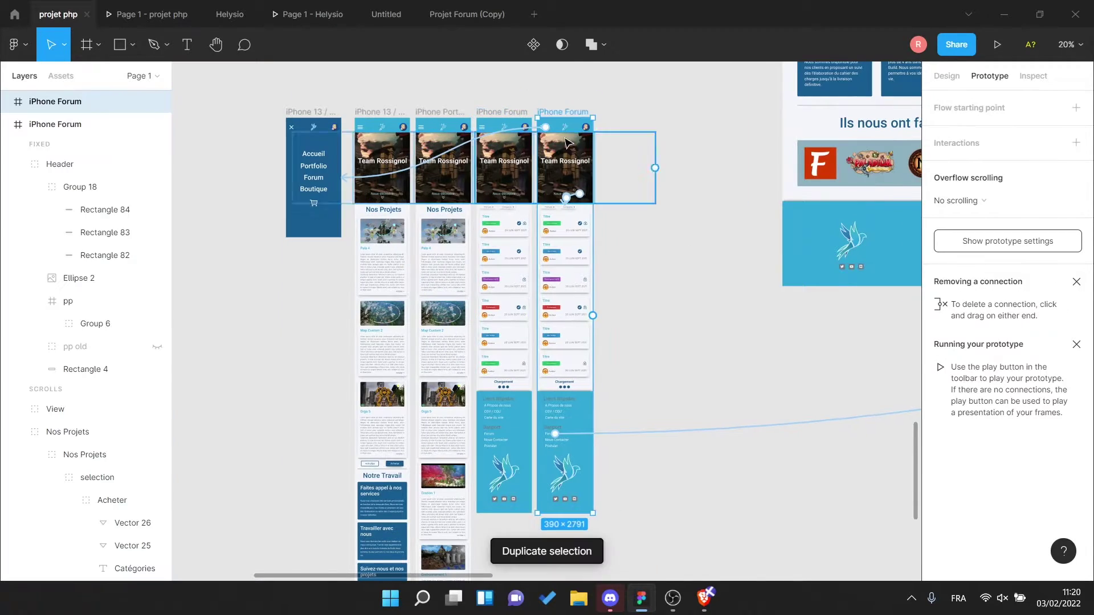
type("que")
key("Return")
scroll(408, 285, "up", 5)
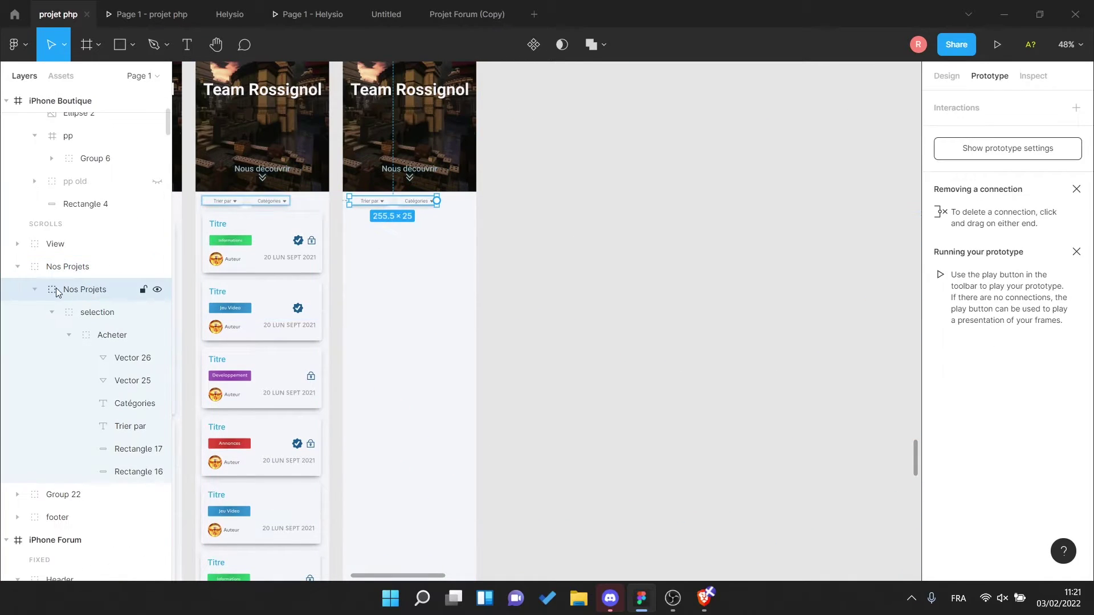
- Paste the product card into the Boutique frame's Nos Projets group, then undo a 350 width change
left_click(90, 312)
scroll(466, 239, "up", 3)
left_click(466, 238)
key("ctrl+v")
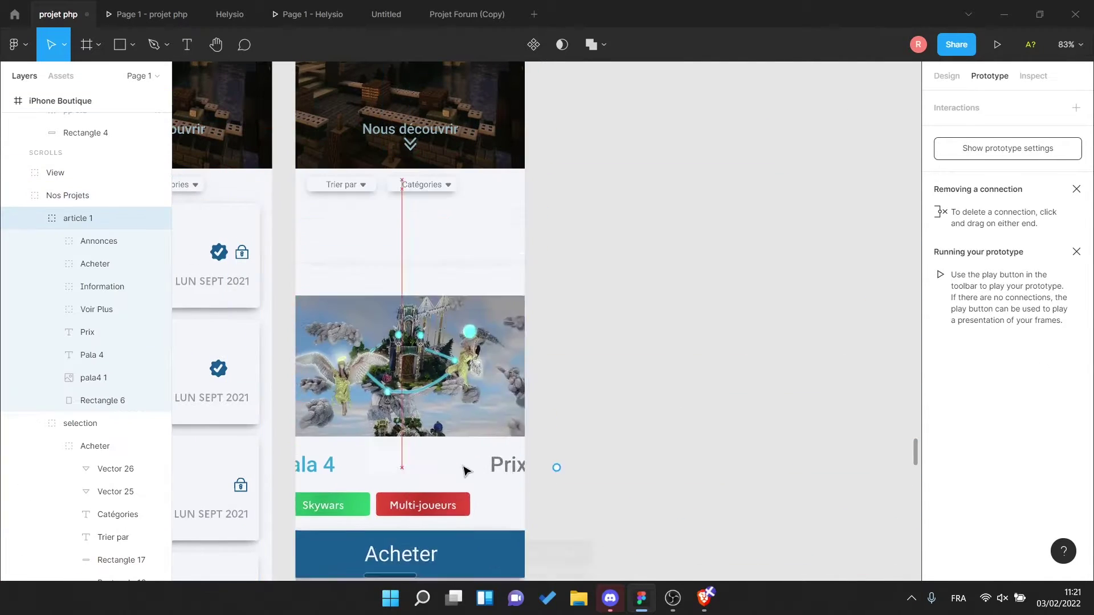
left_click(947, 75)
left_click(963, 182)
type("350")
key("Return")
key("ctrl+z")
- Copy the Portfolio frame's product card, then undo the Boutique frame's paste edits
scroll(408, 285, "down", 5)
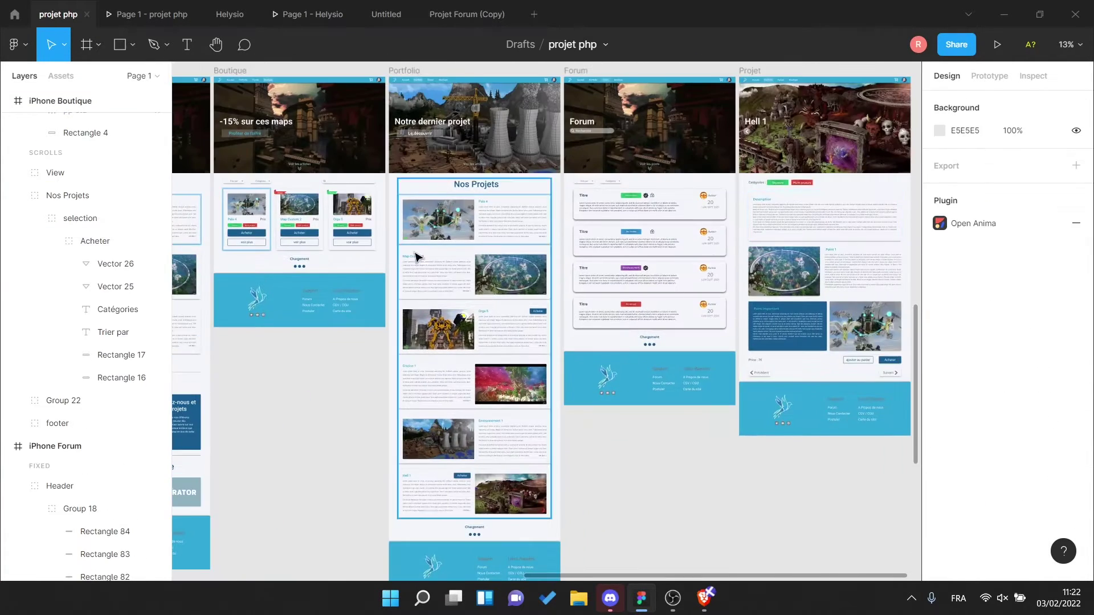
left_click(386, 262)
key("ctrl+shift+c")
left_click(7, 303)
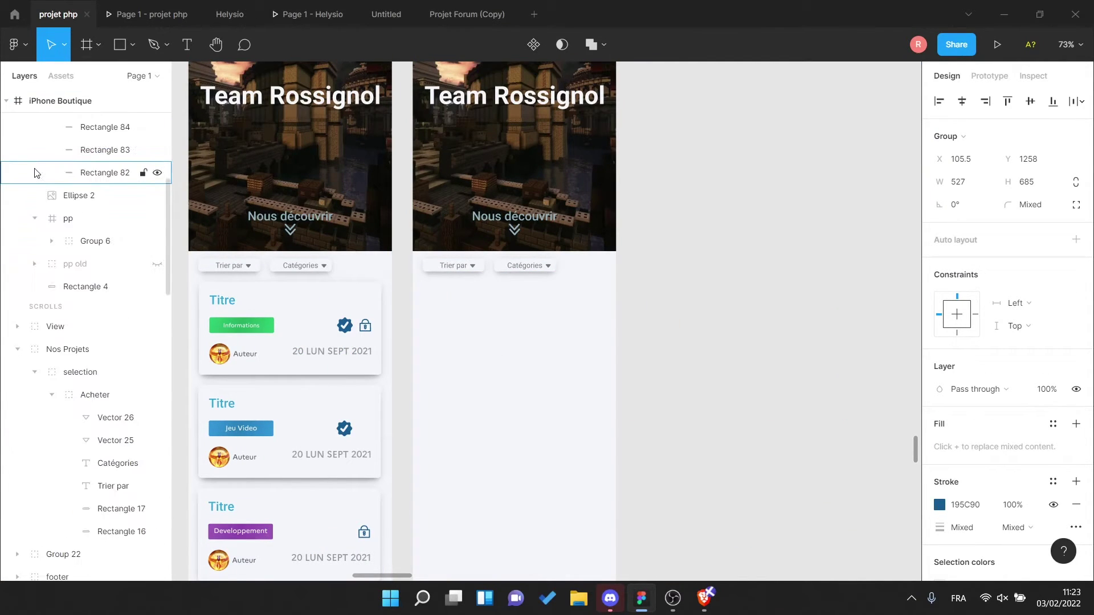
key("ctrl+z")
key("ctrl+z")
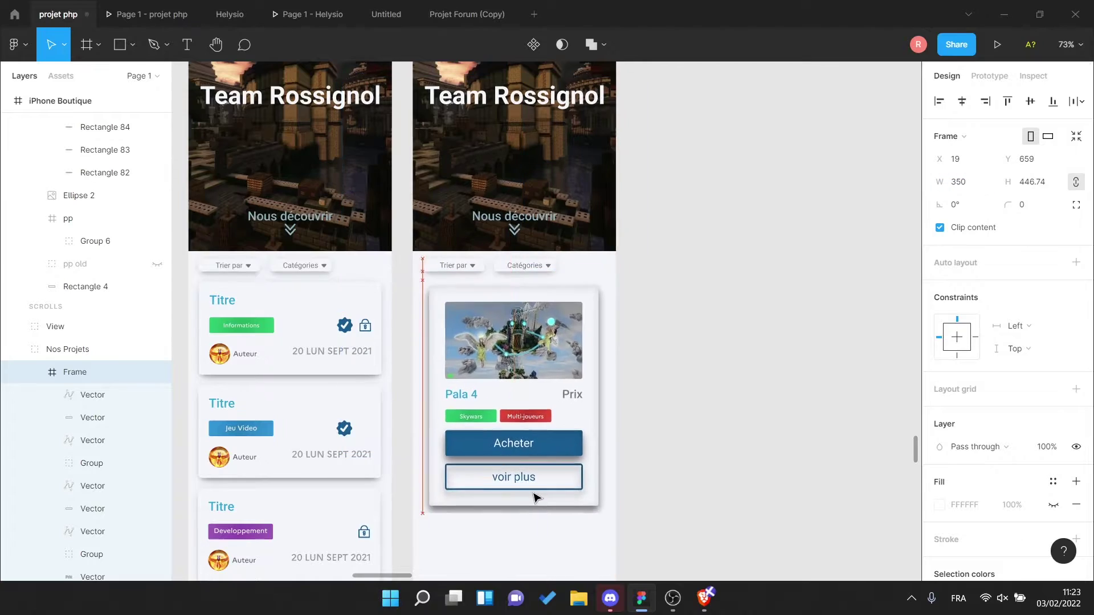
key("ctrl+z")
scroll(707, 325, "down", 5)
scroll(707, 324, "up", 5)
- Set the Pala 4 card's title, Prix, voir plus and tag text layers to auto width
left_click(466, 436)
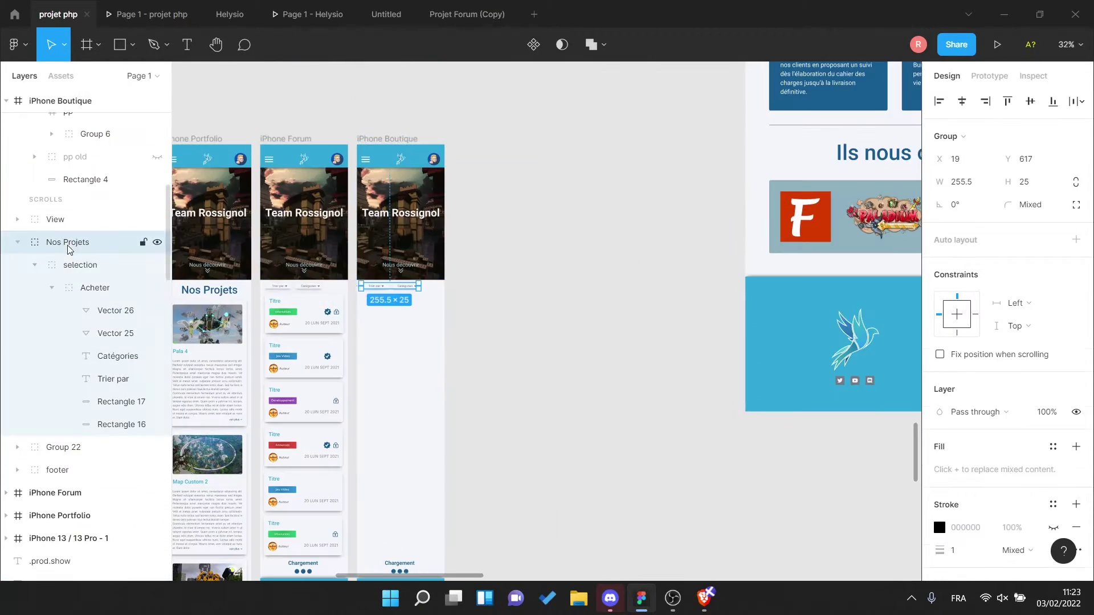
scroll(466, 436, "up", 2)
scroll(466, 436, "up", 3)
left_click(532, 310, "ctrl")
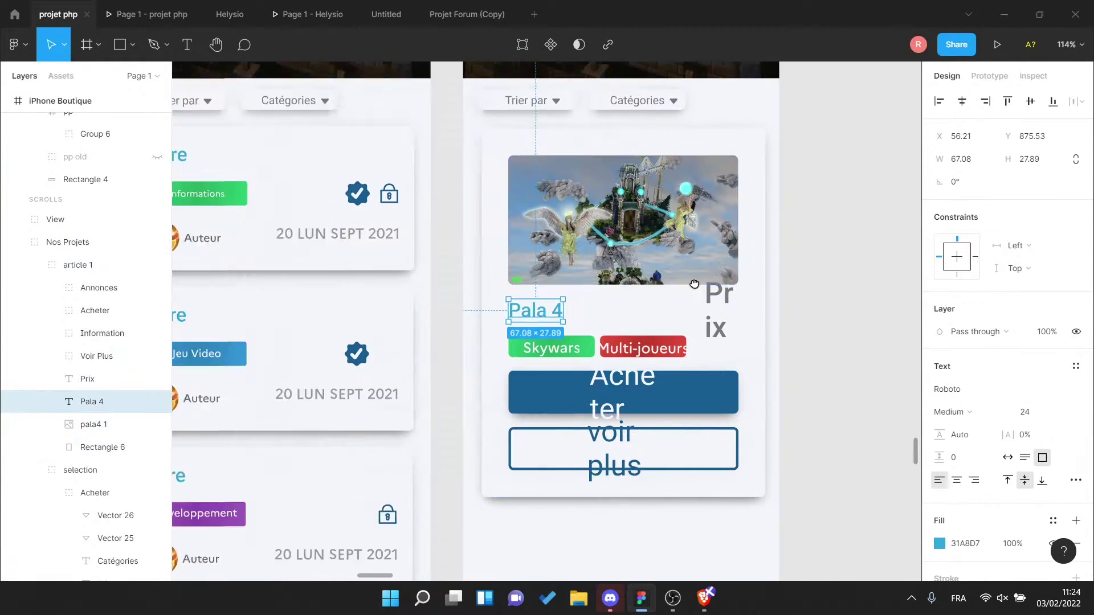
left_click(866, 289, "ctrl")
left_click(758, 442, "ctrl")
left_click(753, 340, "ctrl")
- Give the tag text Medium weight and recheck the Skywars, voir plus and Prix labels
left_click(957, 411)
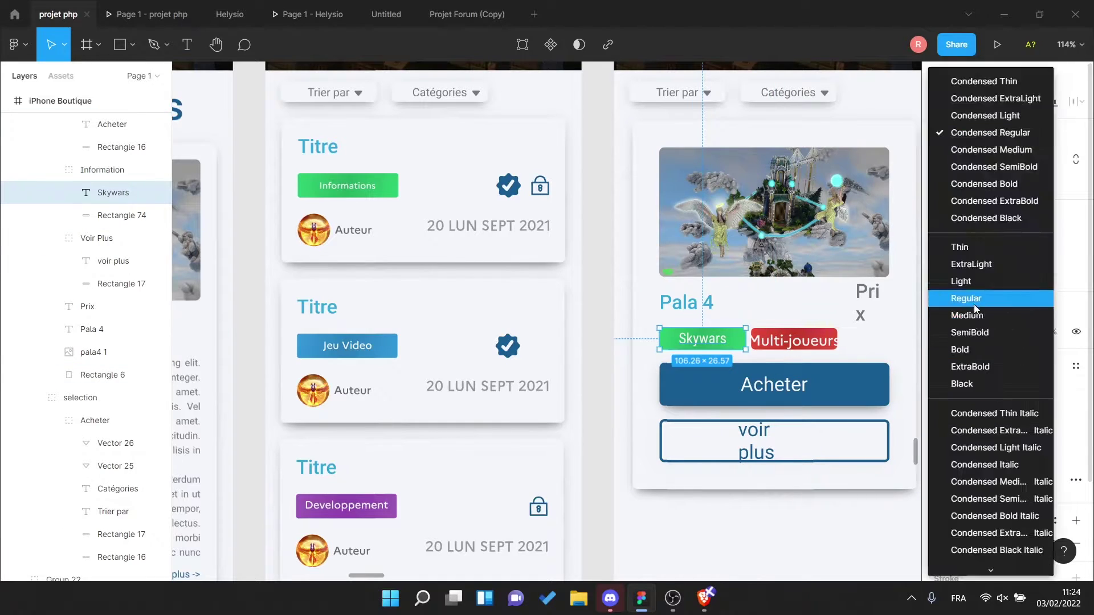
left_click(973, 304)
left_click(957, 411)
left_click(986, 317)
left_click(703, 338, "ctrl")
scroll(850, 356, "up", 3)
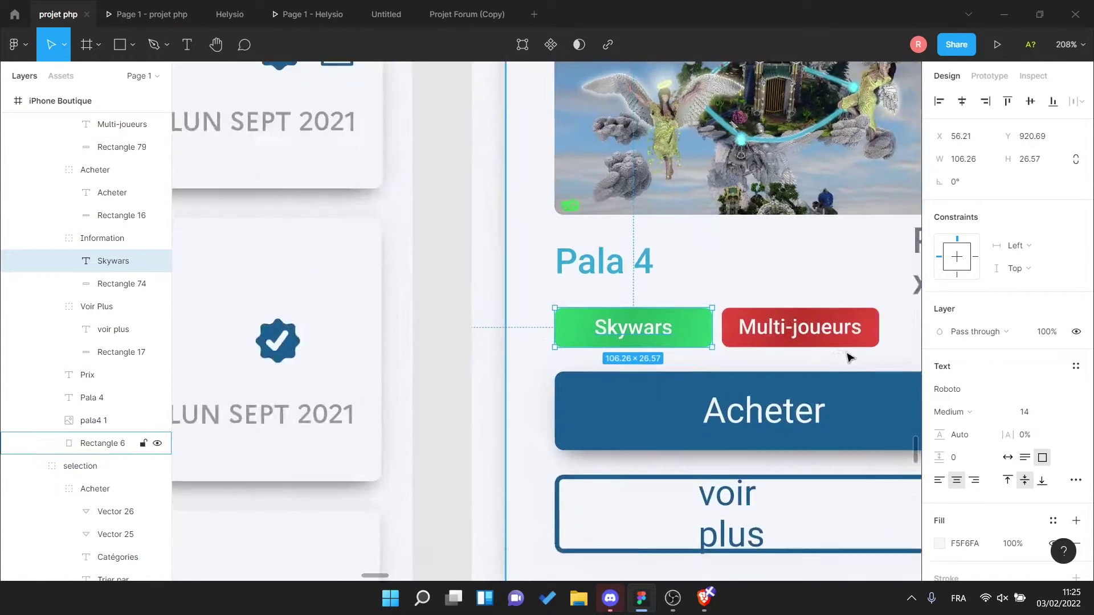
left_click(673, 494, "ctrl")
left_click(811, 228, "ctrl")
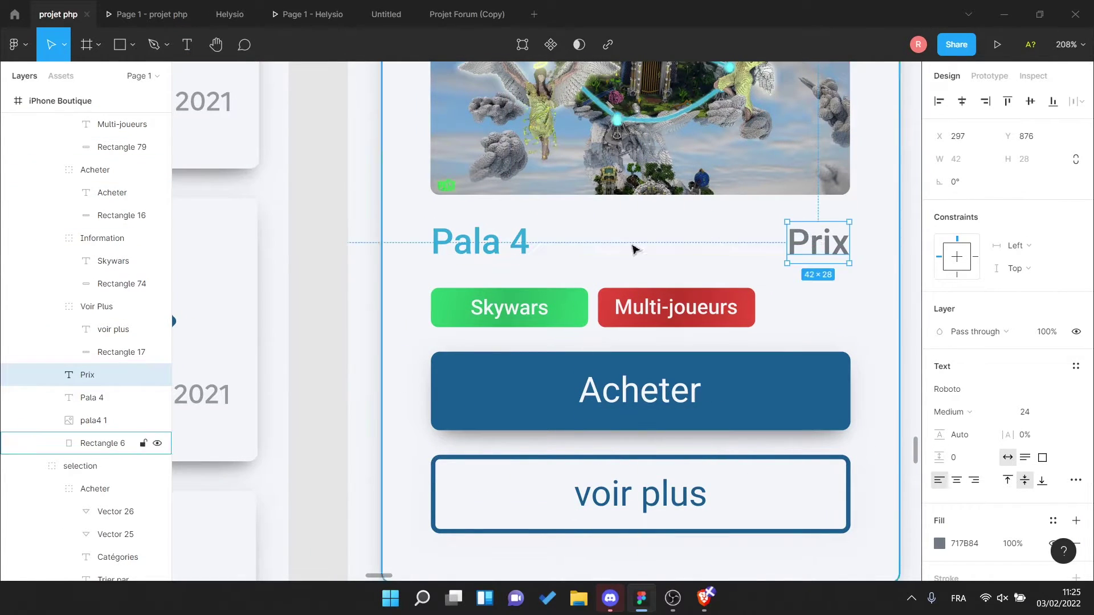
scroll(735, 348, "down", 5)
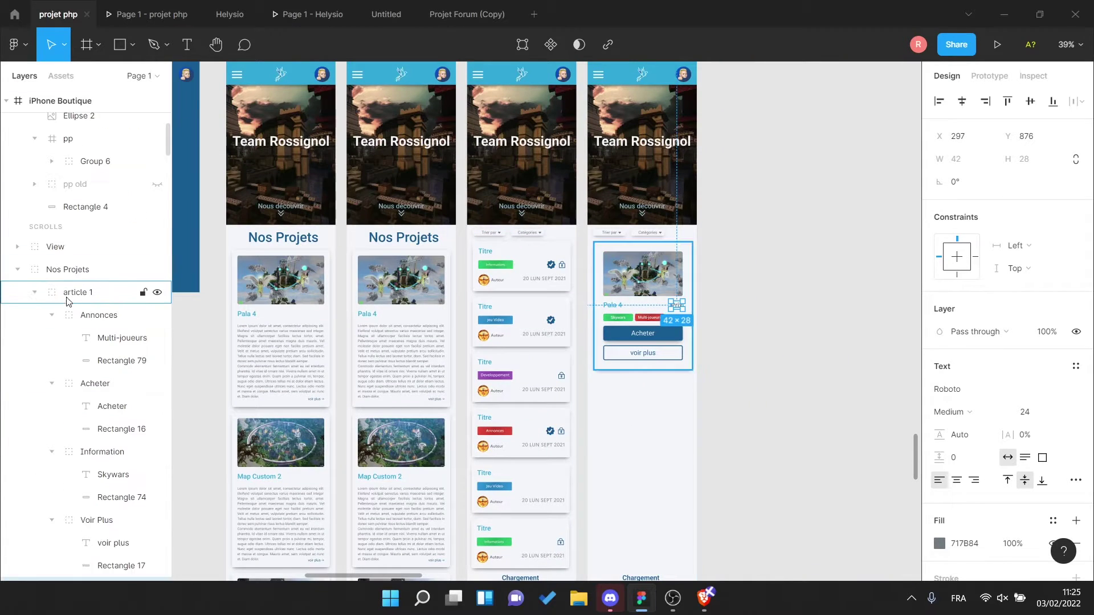
- Duplicate the article 1 product card
left_click(67, 301)
key("ctrl+d")
scroll(569, 239, "up", 5)
key("alt+0")
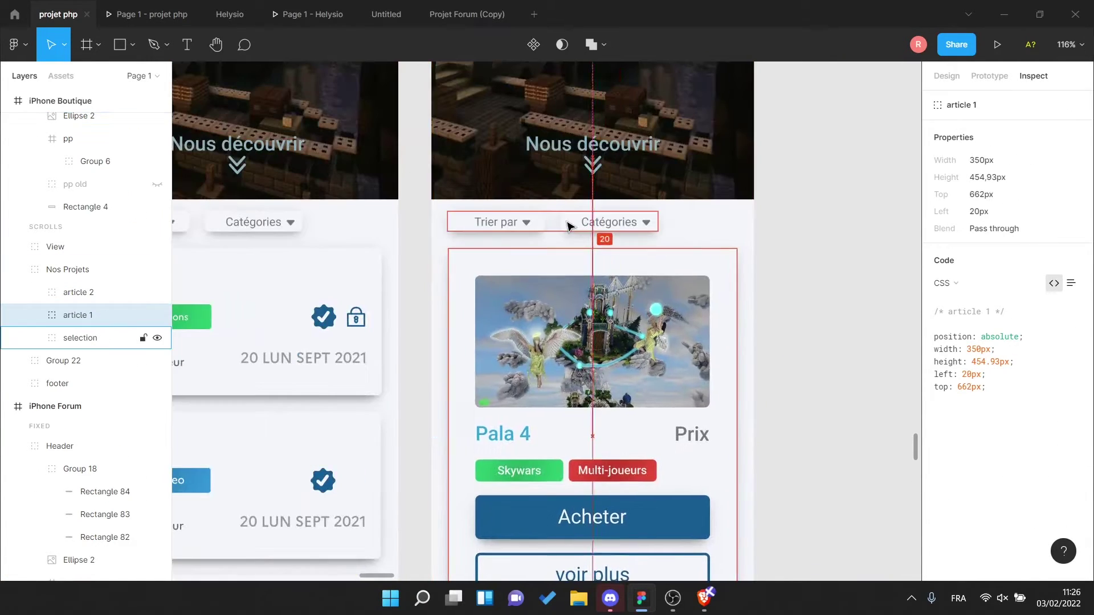
- Resize the Pala 4 product image to 310 wide
scroll(595, 361, "down", 5)
left_click(597, 329, "ctrl")
scroll(684, 342, "up", 2)
left_click(576, 228, "ctrl")
left_click(979, 162)
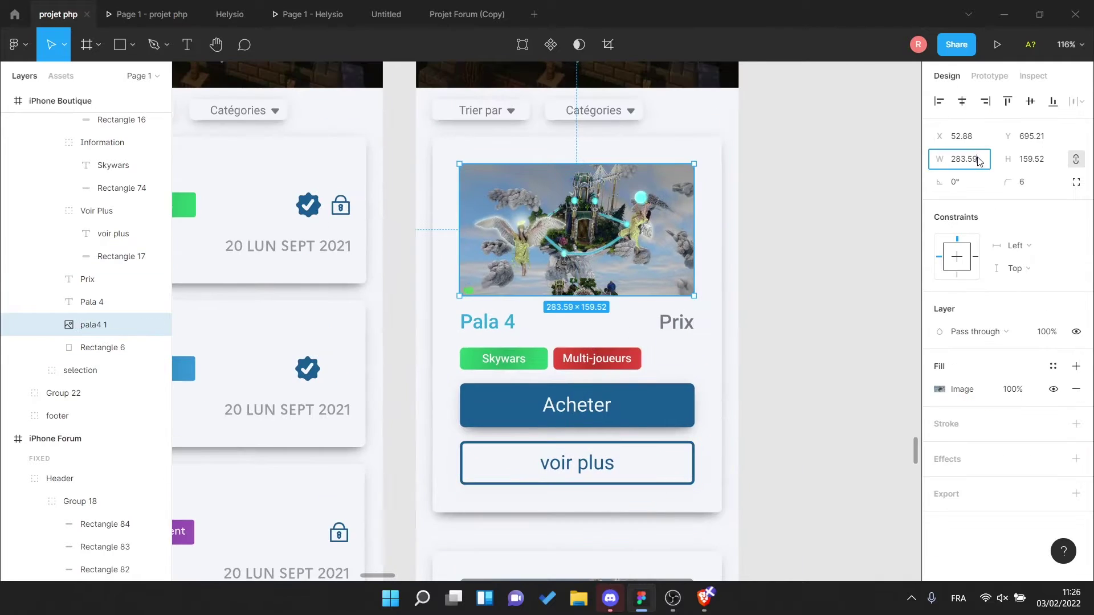
type("310")
key("Return")
left_click_drag(627, 219, 617, 208)
- Align the Pala 4 title and Prix with the image's left and right edges
left_click_drag(487, 322, 479, 325)
left_click(495, 287)
key("alt+8")
left_click_drag(676, 322, 687, 325)
- Line up the Skywars and Multi-joueurs tags with the image's left edge
left_click(504, 359)
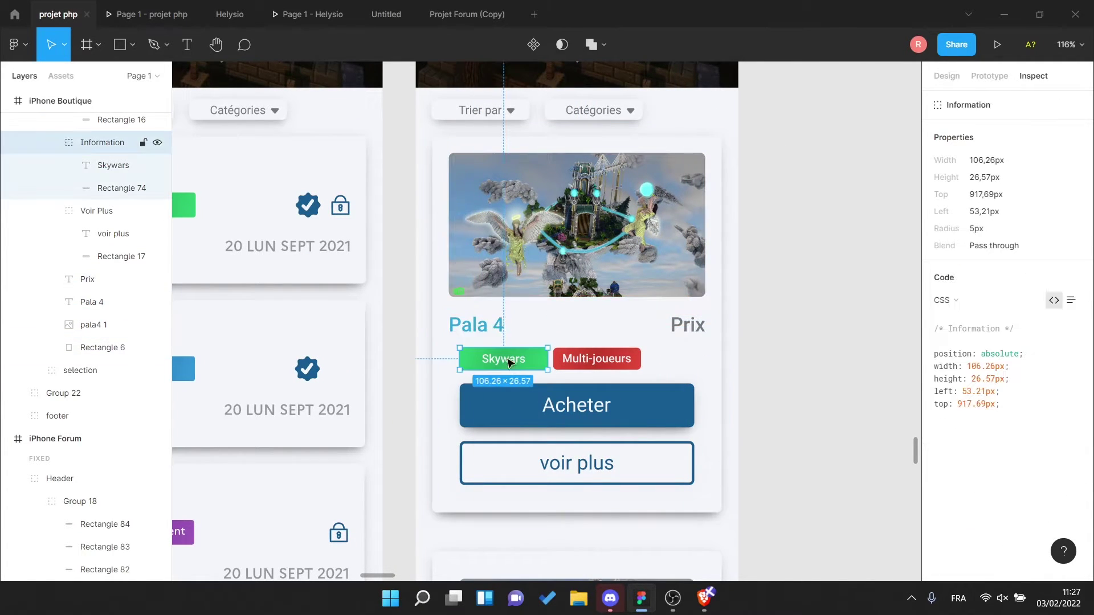
key("alt+8")
left_click(638, 363)
left_click(979, 184)
type("100")
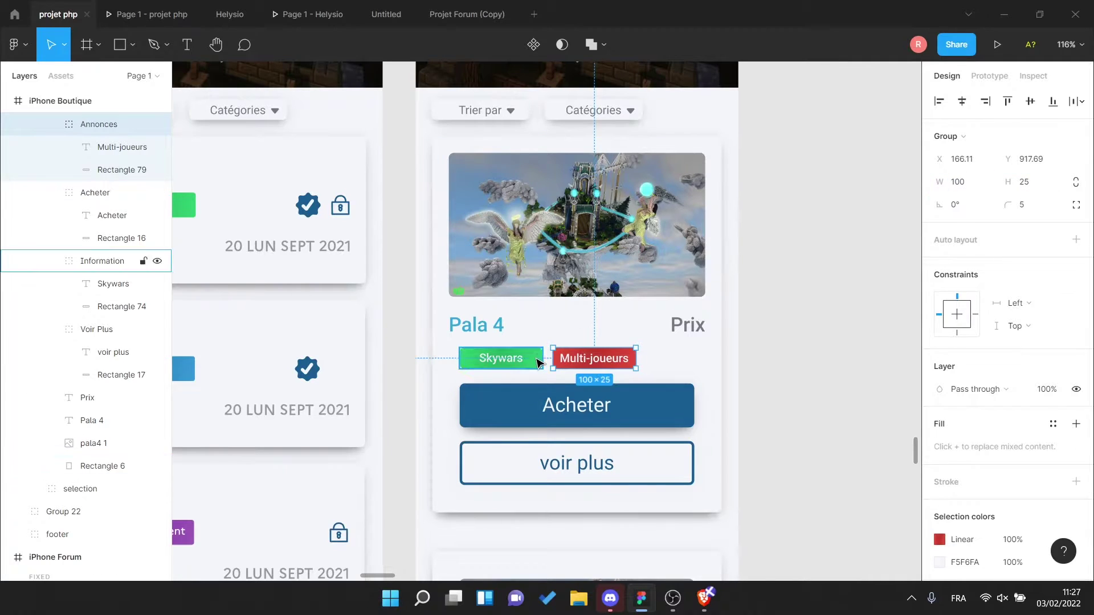
left_click(537, 363, "shift")
left_click_drag(538, 362, 527, 362)
- Reposition the Multi-joueurs tag and nudge both tags slightly lower
left_click(946, 76)
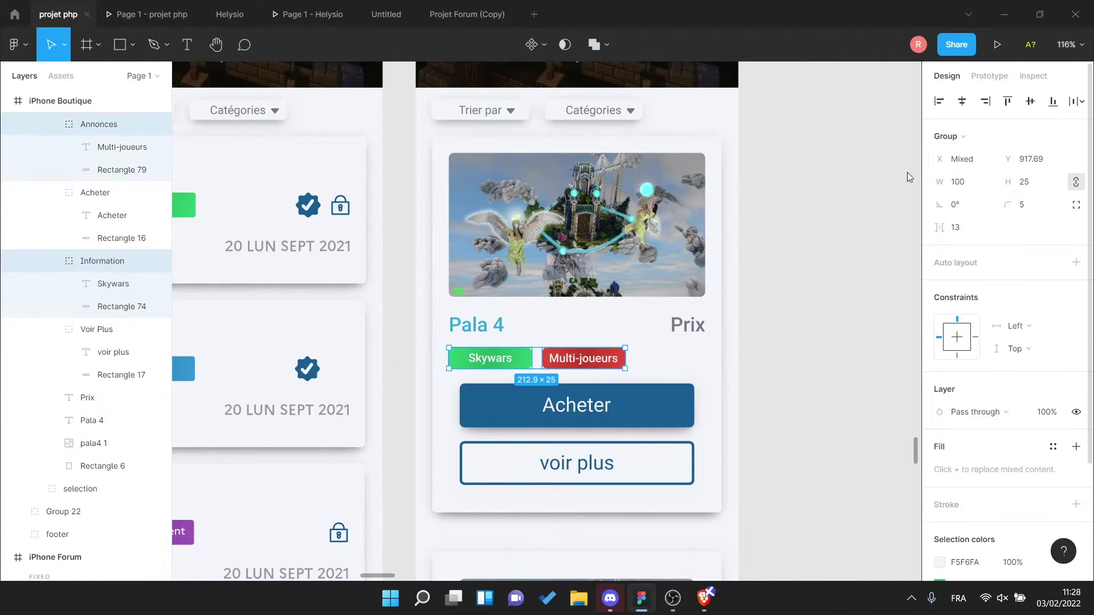
left_click(969, 159)
key("Tab")
key("Tab")
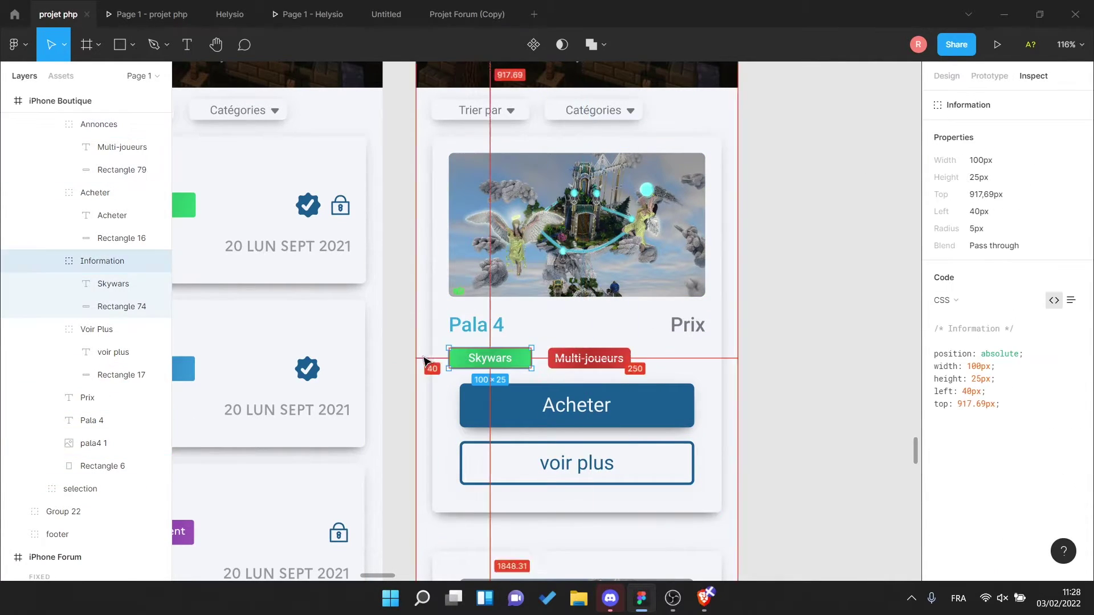
key("Tab")
key("Tab")
key("Tab")
left_click(979, 163)
left_click(471, 365)
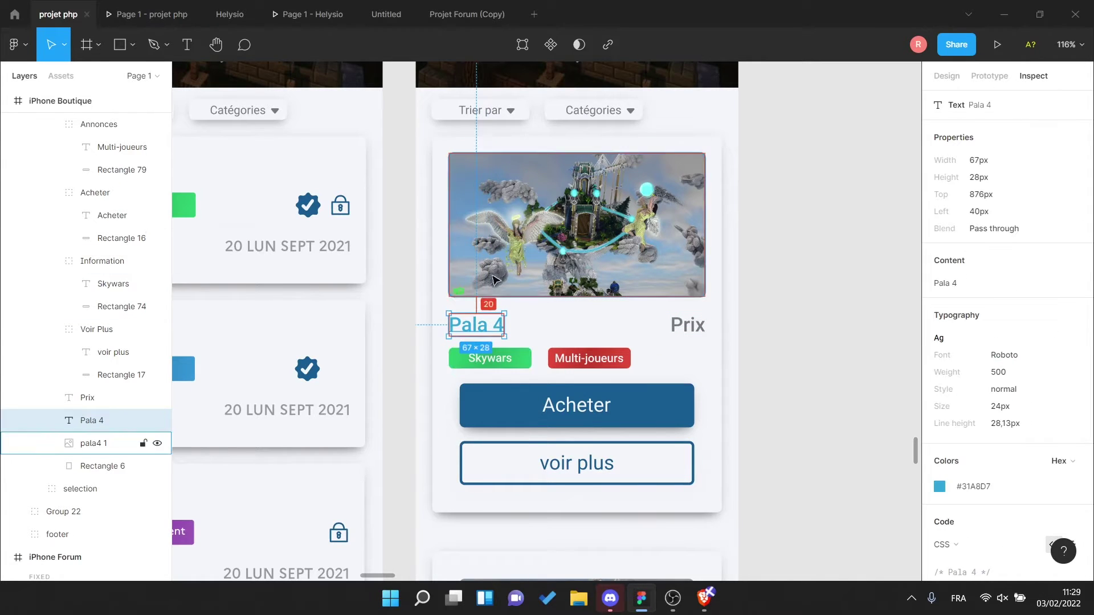
key("shift+Tab")
key("shift+Tab")
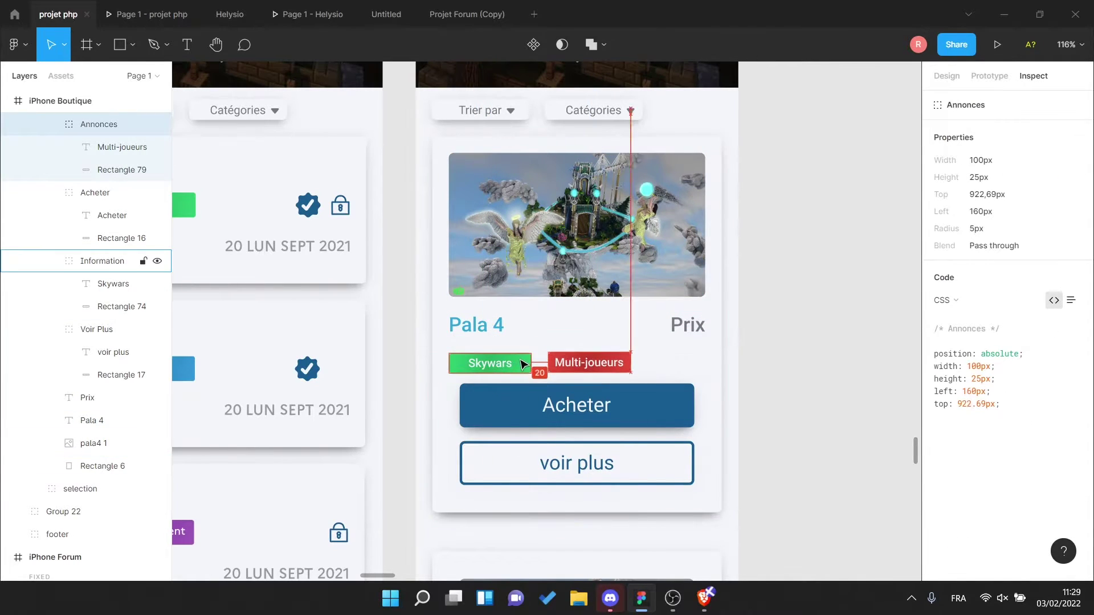
- Nudge the Acheter and voir plus buttons down and check their spacing to the card edges
left_click(687, 324)
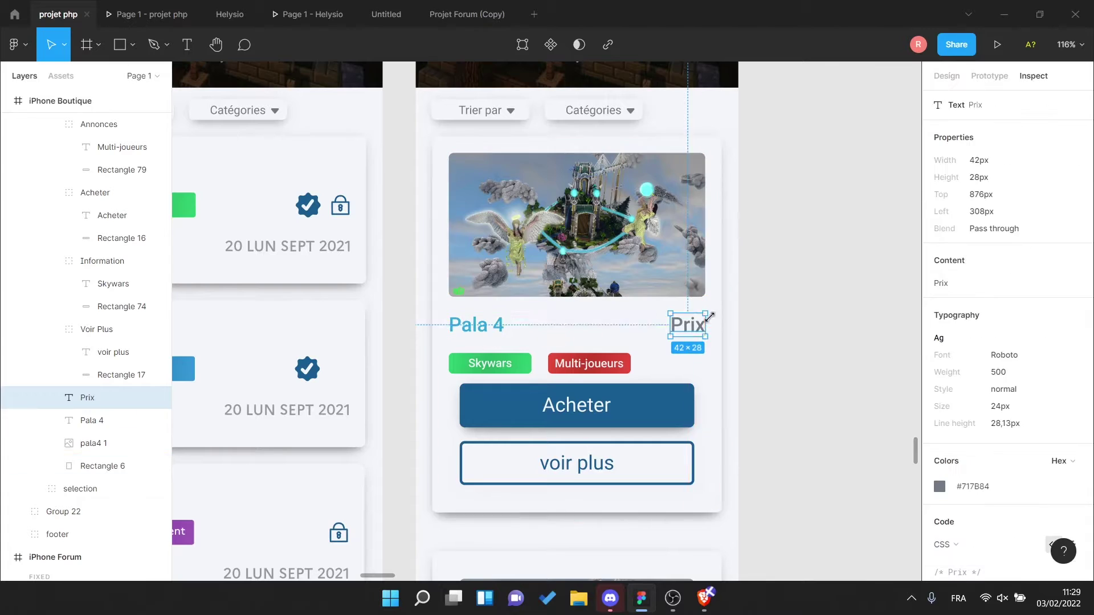
key("shift+Tab")
key("shift+Tab")
key("shift+Tab")
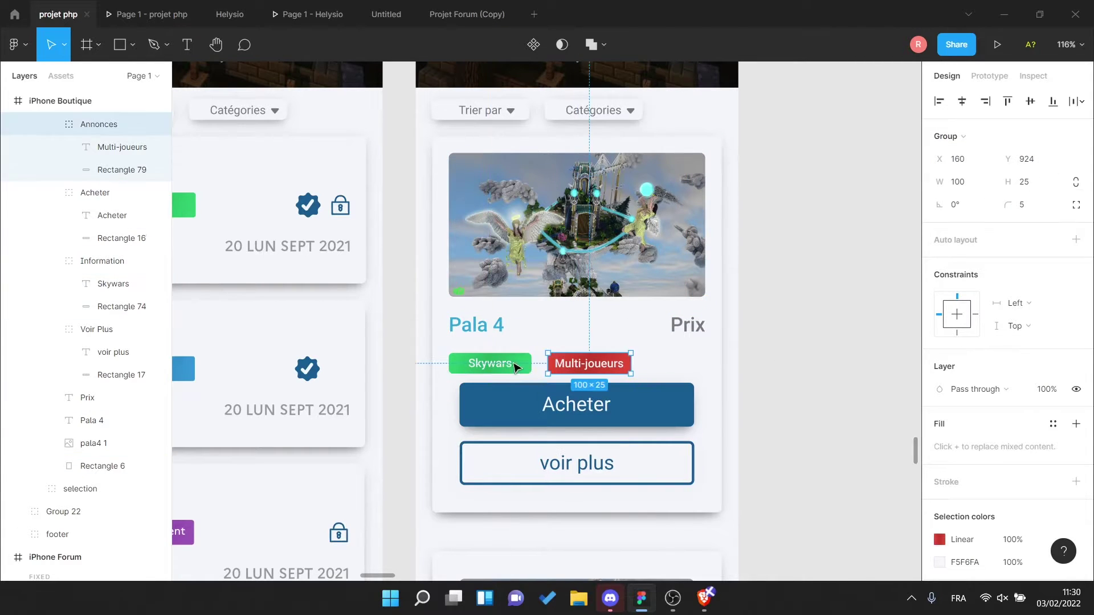
key("Down")
key("Down")
key("Down")
key("alt+0")
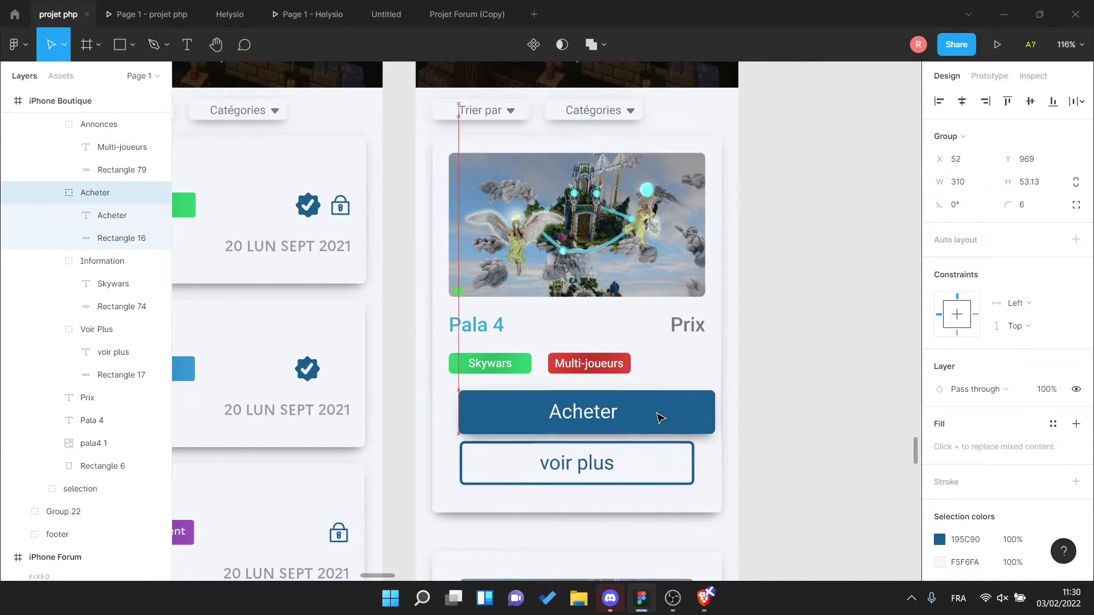
key("Tab")
key("Tab")
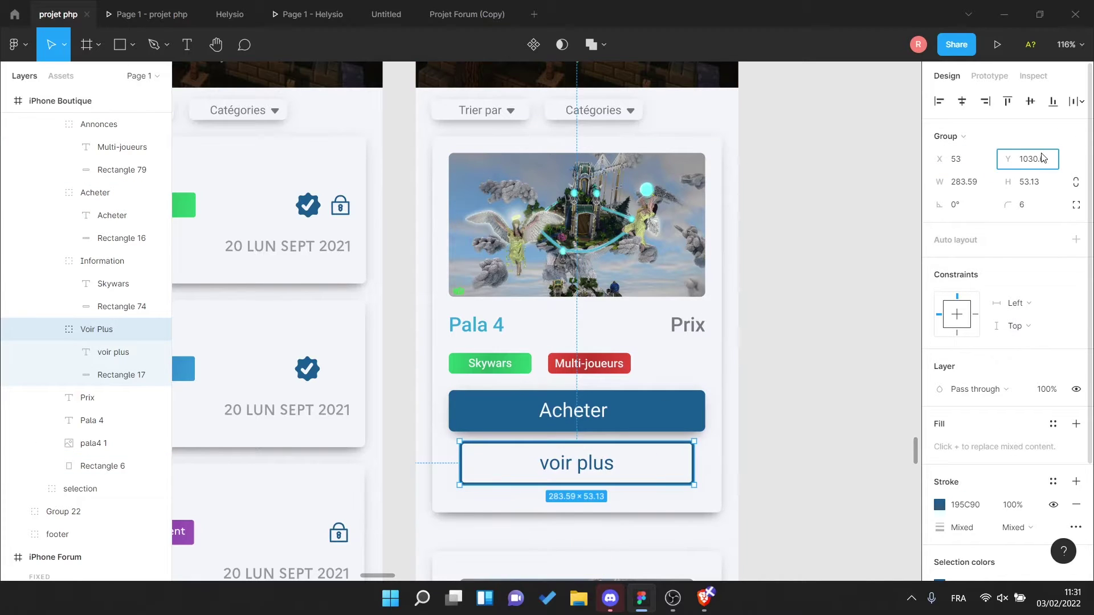
key("alt+0")
key("Tab")
key("Tab")
key("Tab")
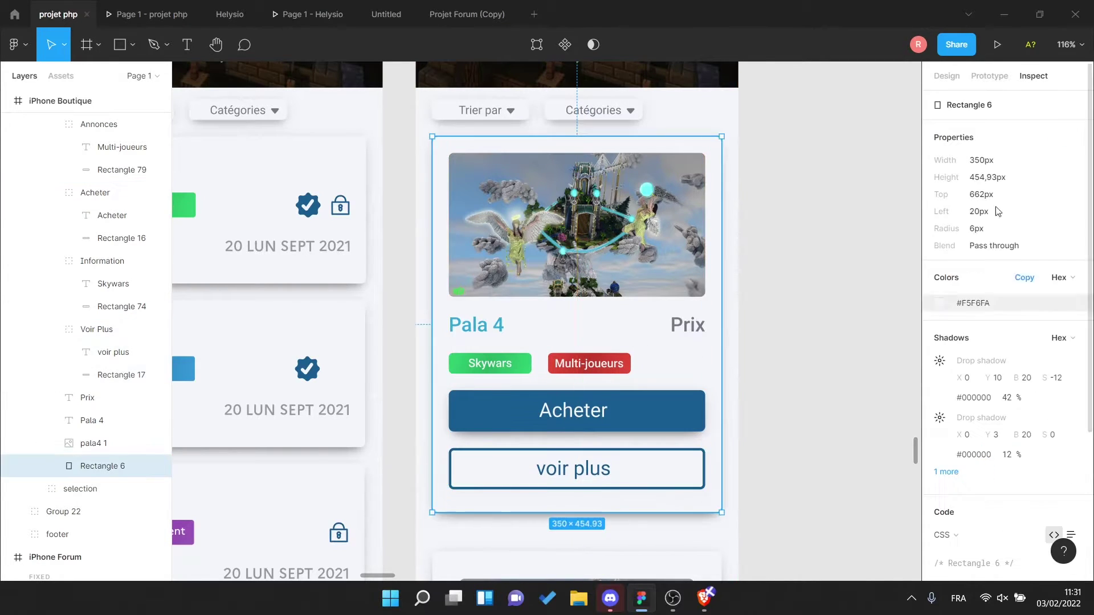
scroll(656, 413, "up", 2)
scroll(603, 491, "down", 5)
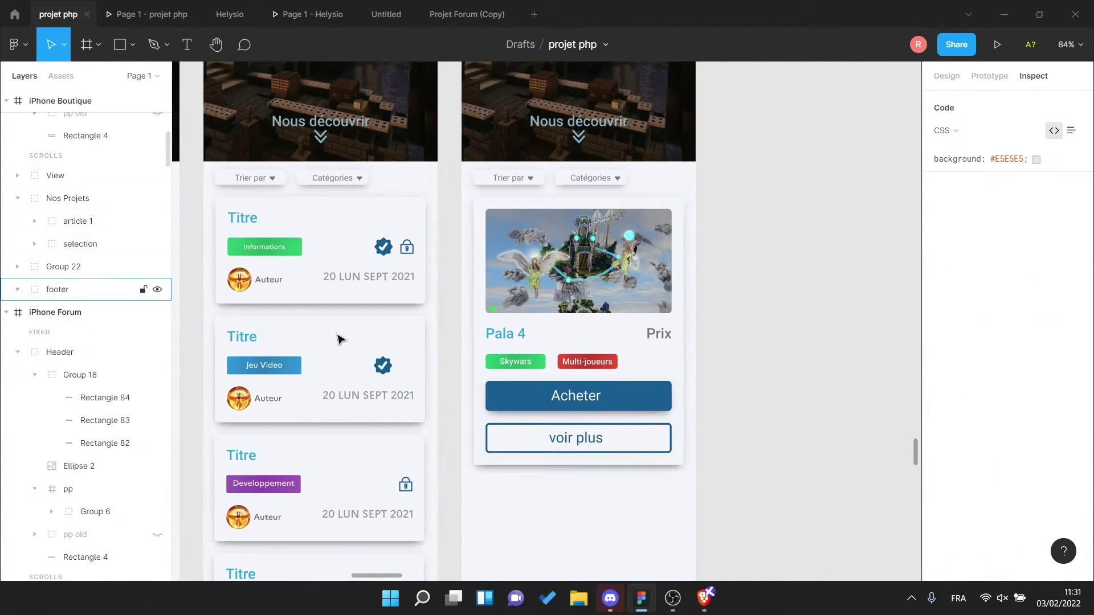
- Alt-drag the Pala 4 card to duplicate it below as article 2
left_click(471, 408)
left_click_drag(471, 408, 569, 482)
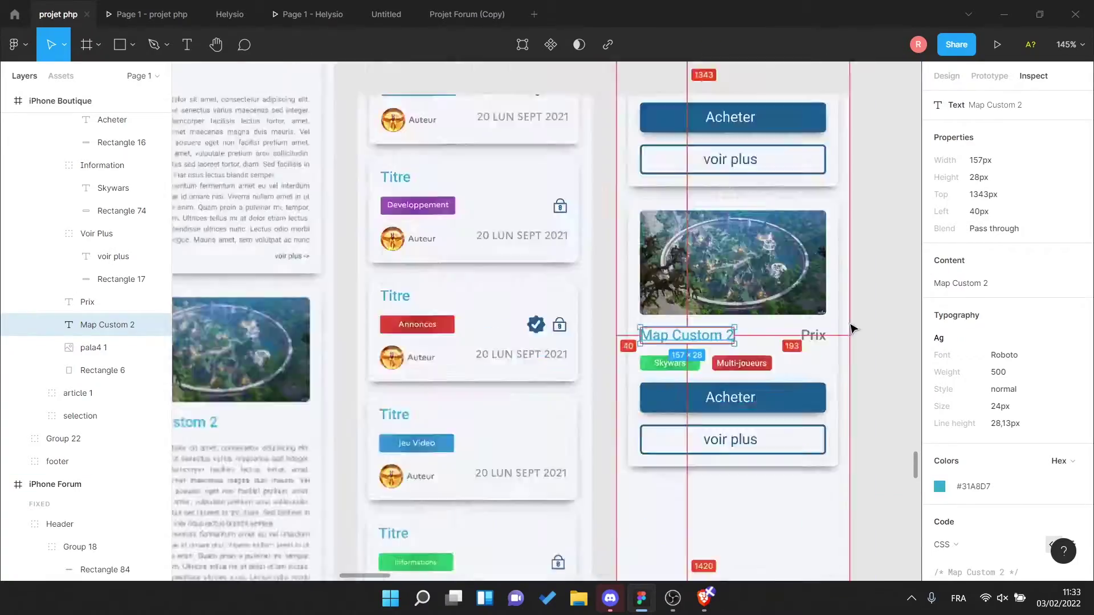
left_click(63, 222)
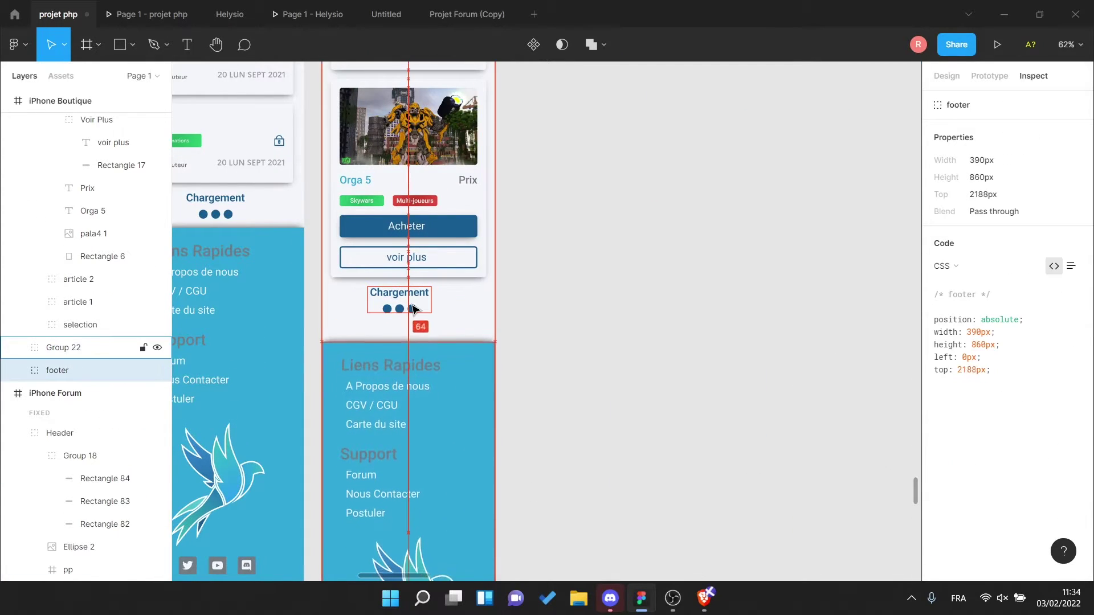
- Position the Chargement loading indicator below the stacked product cards
left_click(414, 309)
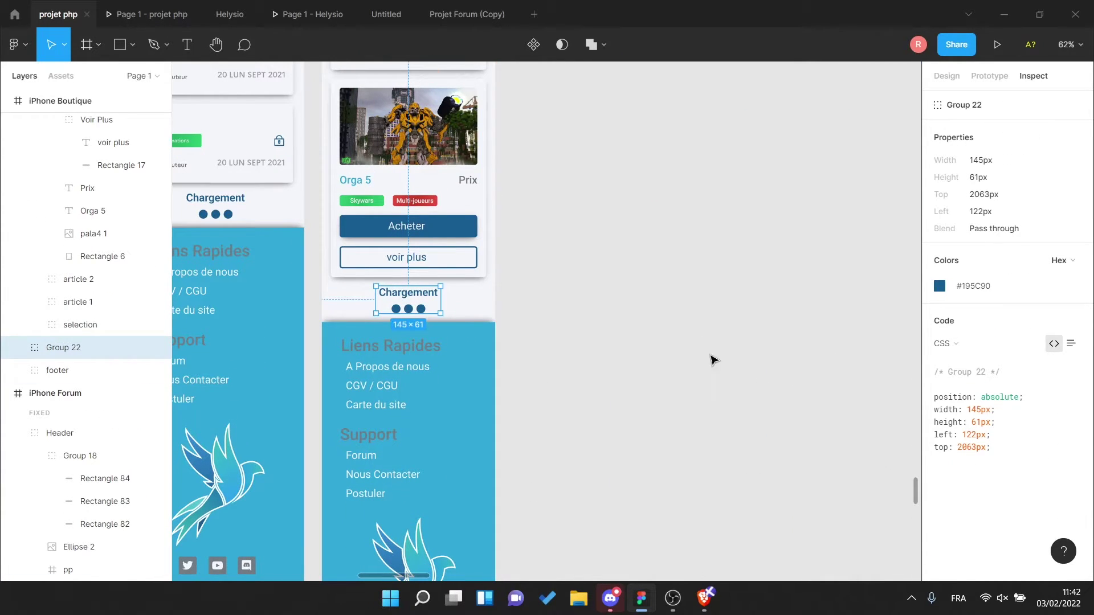
scroll(655, 387, "down", 5)
scroll(570, 319, "up", 6)
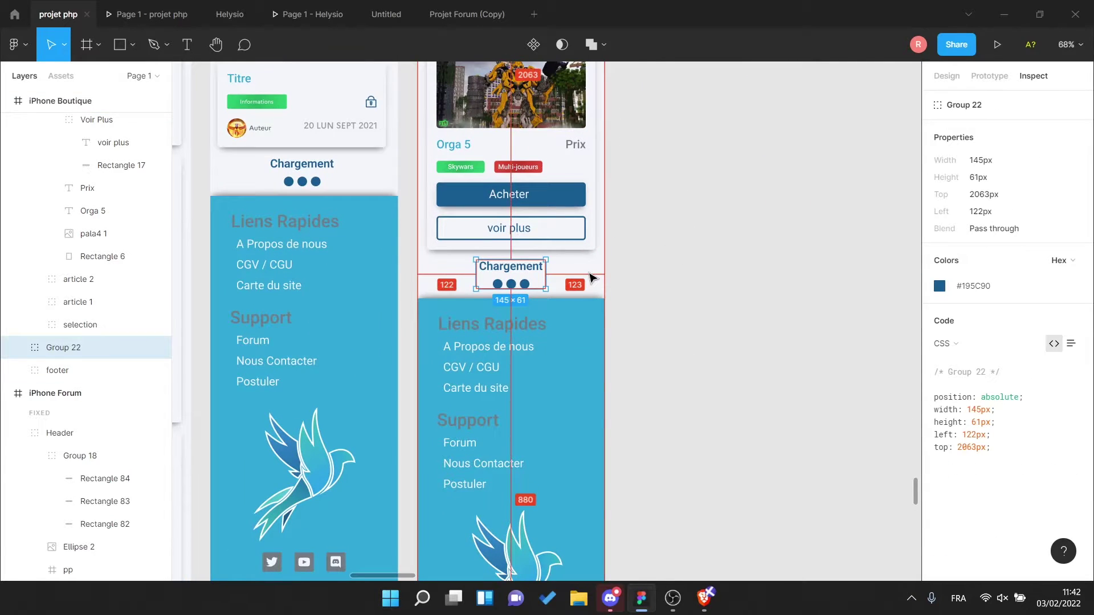
scroll(592, 277, "down", 5)
- Duplicate the iPhone Portfolio frame as the base for iPhone News
left_click(85, 349)
key("ctrl+d")
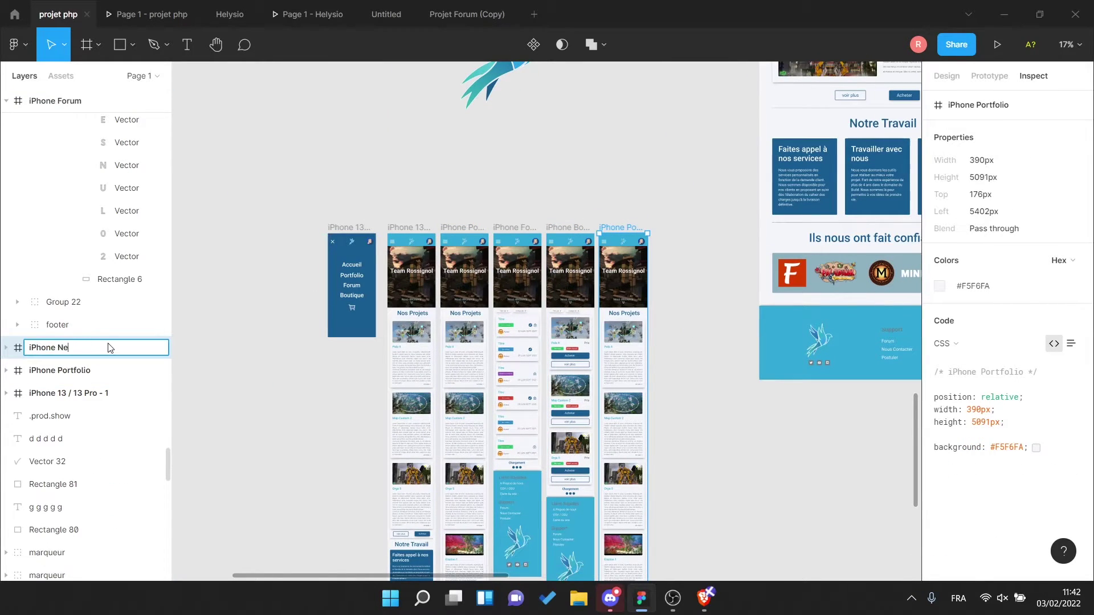
scroll(629, 295, "up", 5)
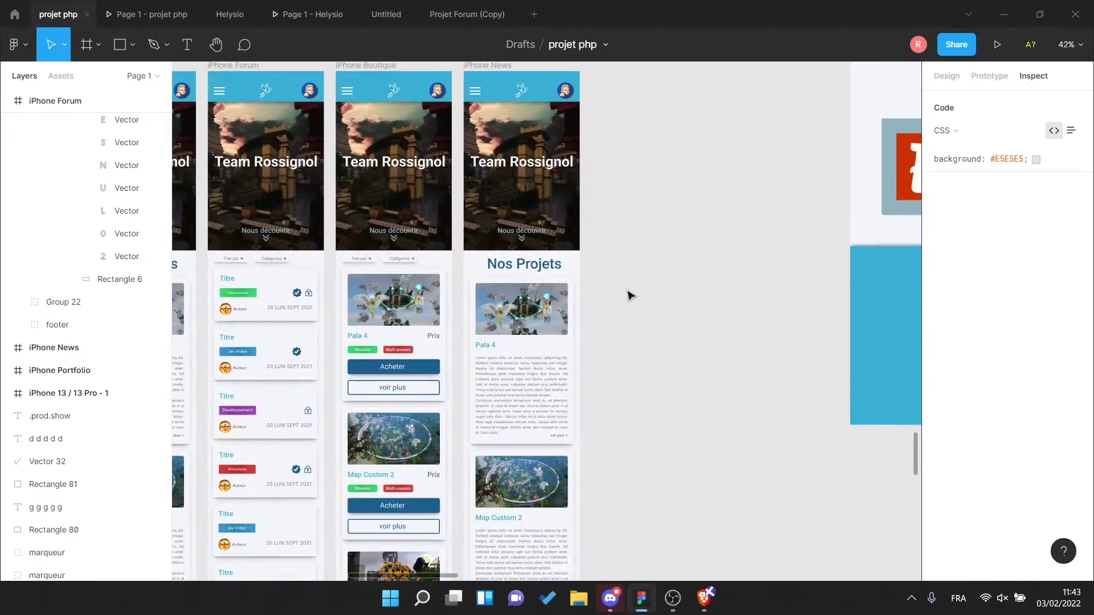
scroll(630, 294, "right", 5)
scroll(558, 454, "down", 5)
scroll(610, 417, "up", 5)
scroll(623, 331, "down", 3)
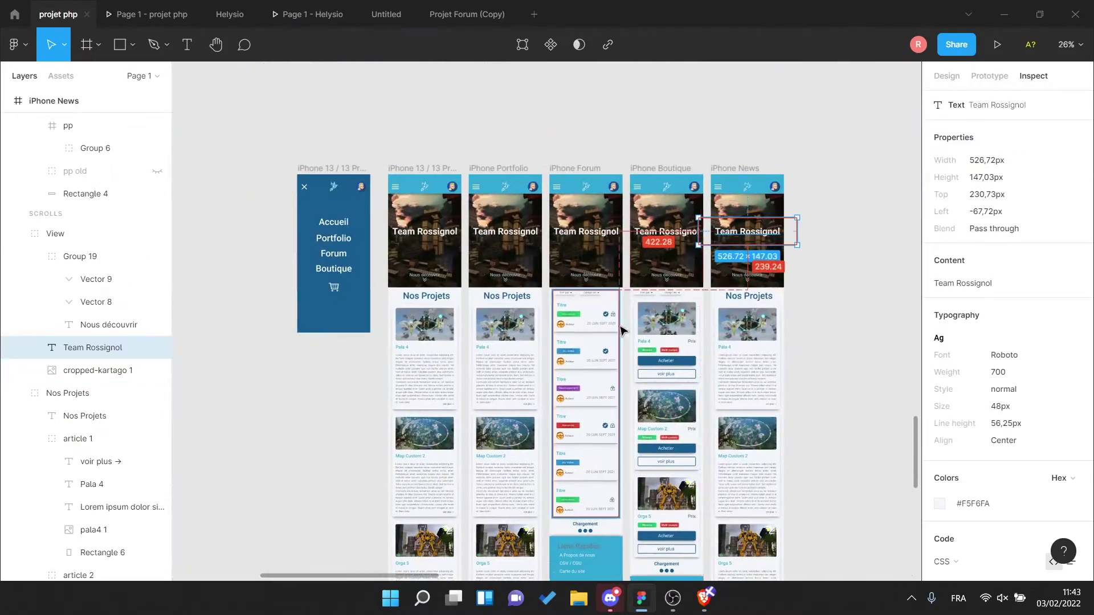
scroll(743, 273, "up", 2)
- Retitle the hero heading as Pala 4 and give the hero image a 700 width
key("Return")
type("Pala 4")
left_click(95, 370)
left_click(939, 389)
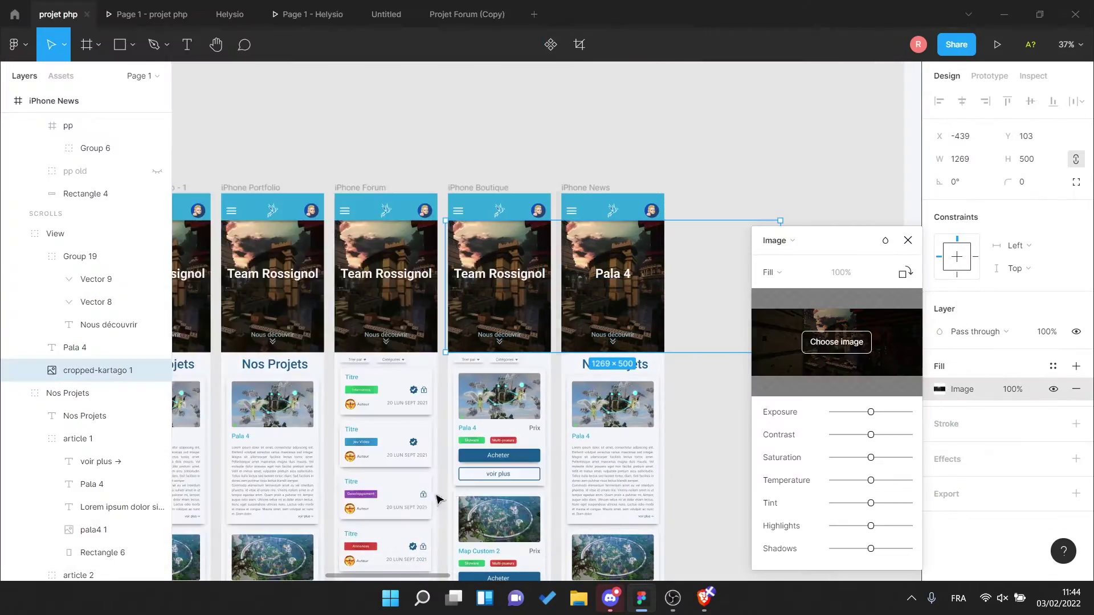
type("0")
key("Return")
scroll(425, 299, "up", 3)
scroll(424, 300, "up", 3)
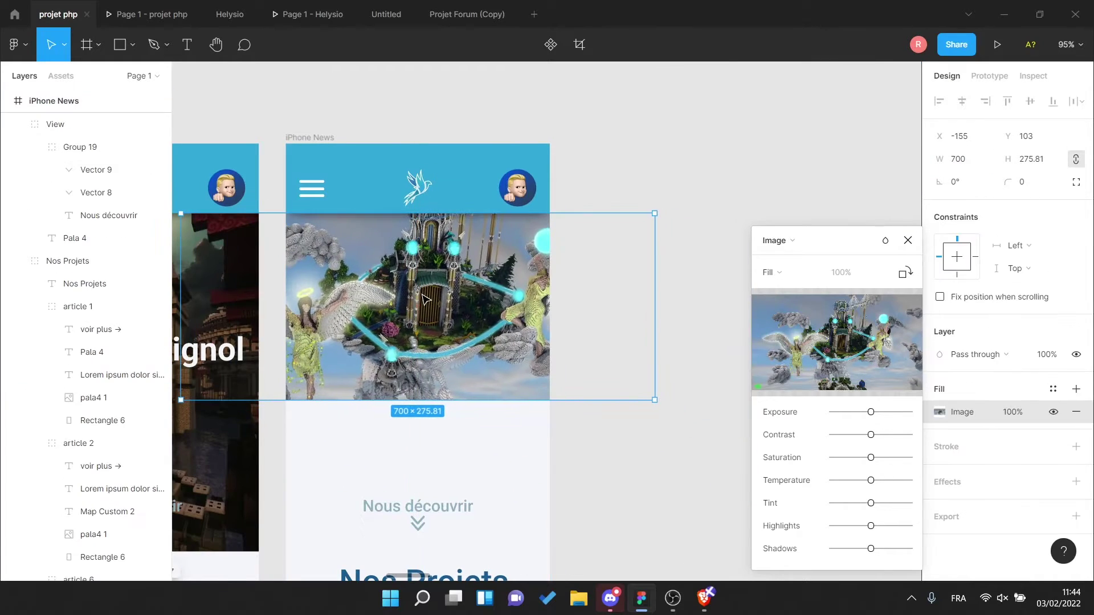
scroll(95, 296, "down", 3)
left_click(76, 504)
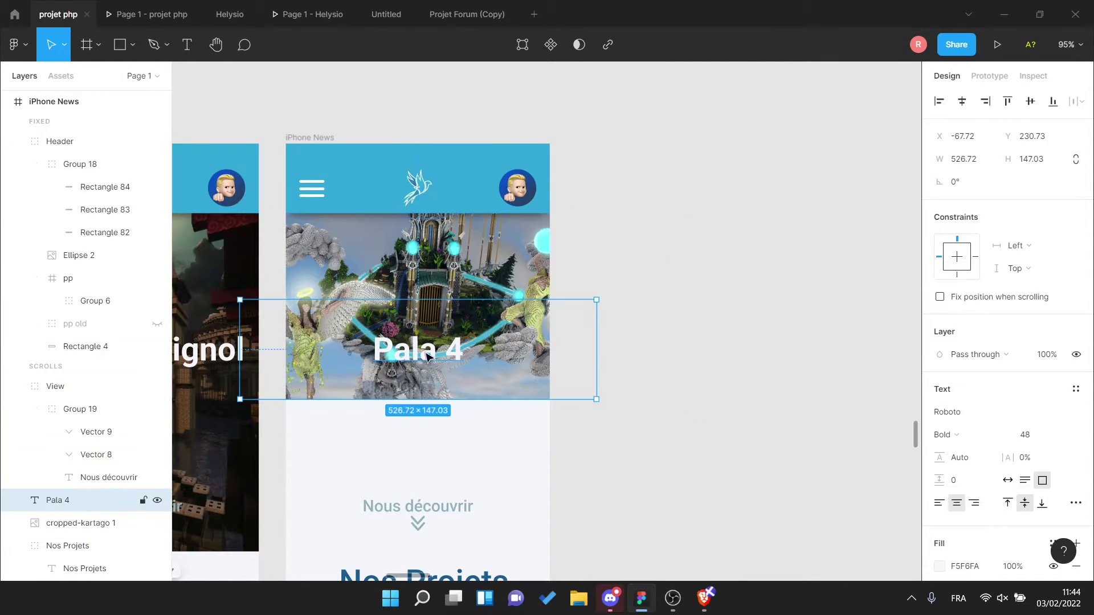
key("ctrl+z")
- Paste the Catégories tag row into iPhone News and check its spacing to Skywars
scroll(691, 349, "down", 5)
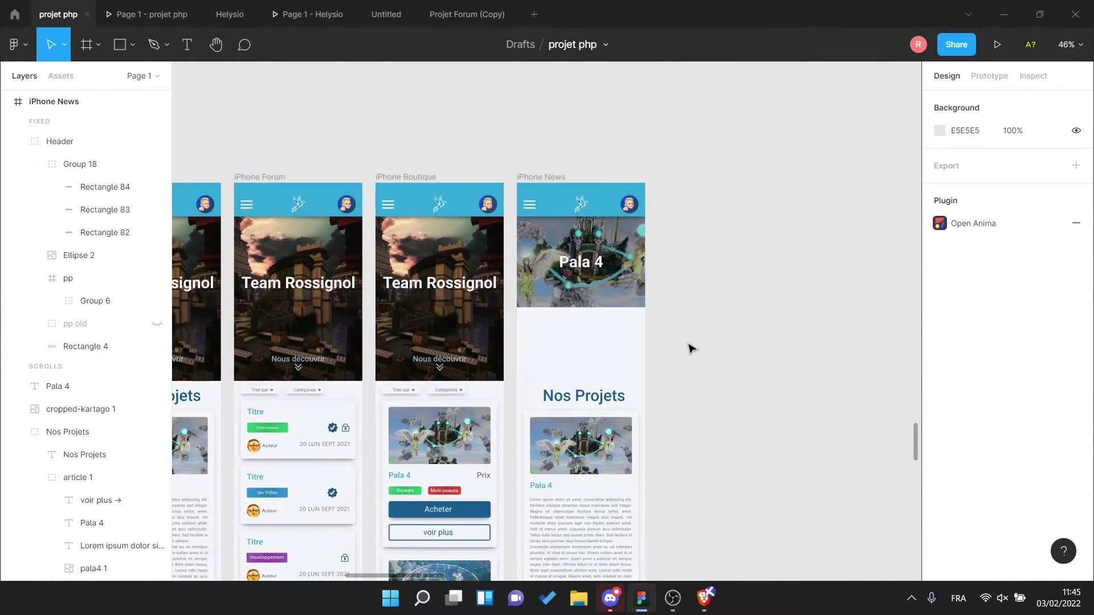
key("ctrl+v")
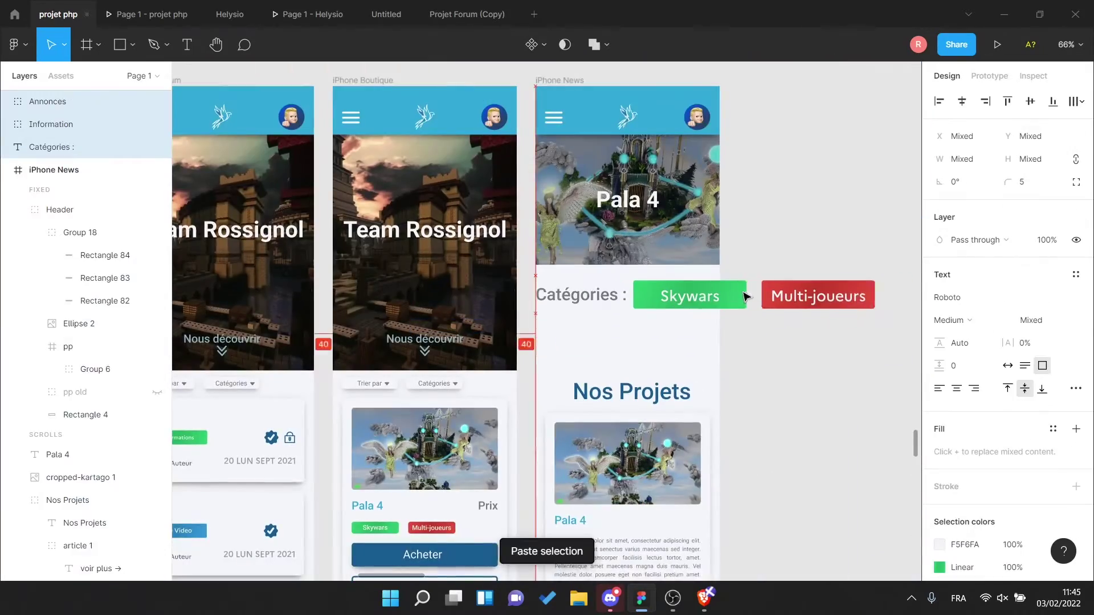
scroll(570, 296, "up", 5)
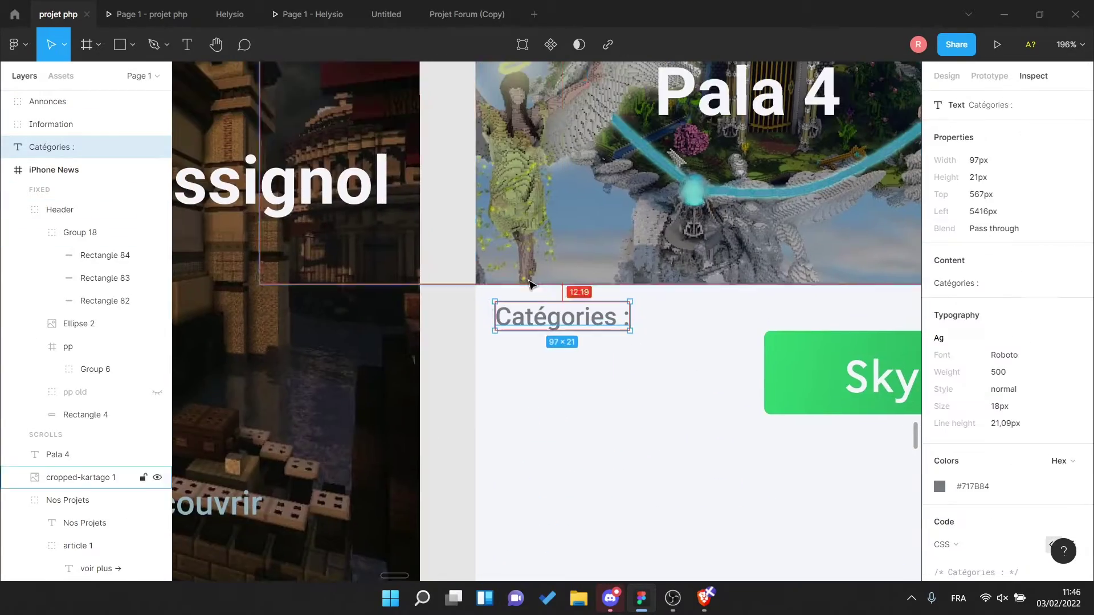
left_click(79, 478)
left_click(1046, 161)
left_click(562, 317)
key("alt+0")
scroll(569, 353, "down", 2)
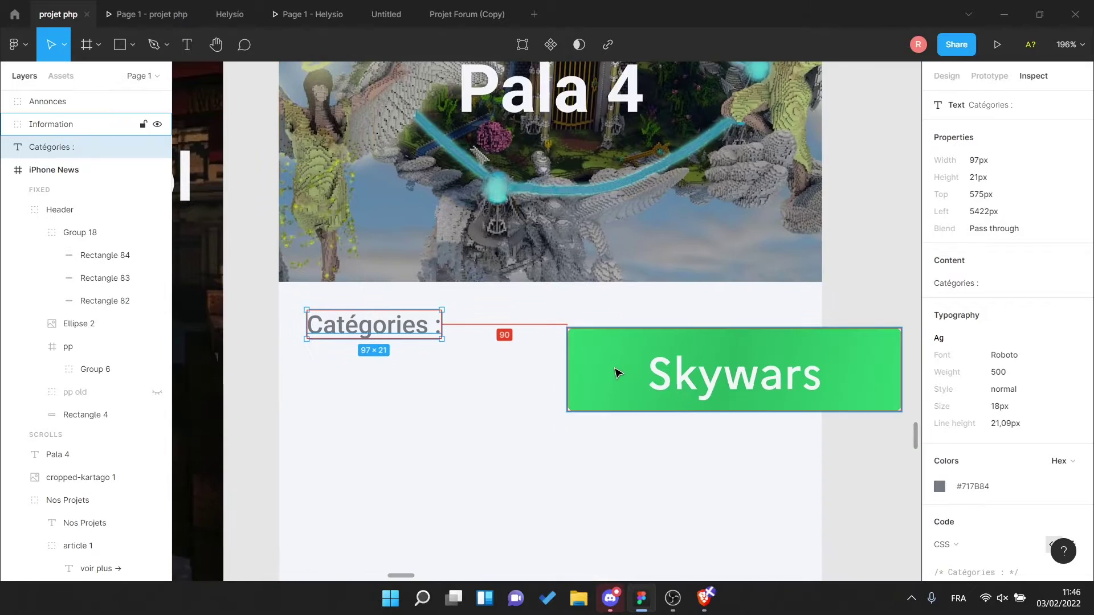
- Resize the Skywars tag to 100×25 and adjust its label's typeface
left_click(524, 351)
type("25")
key("Return")
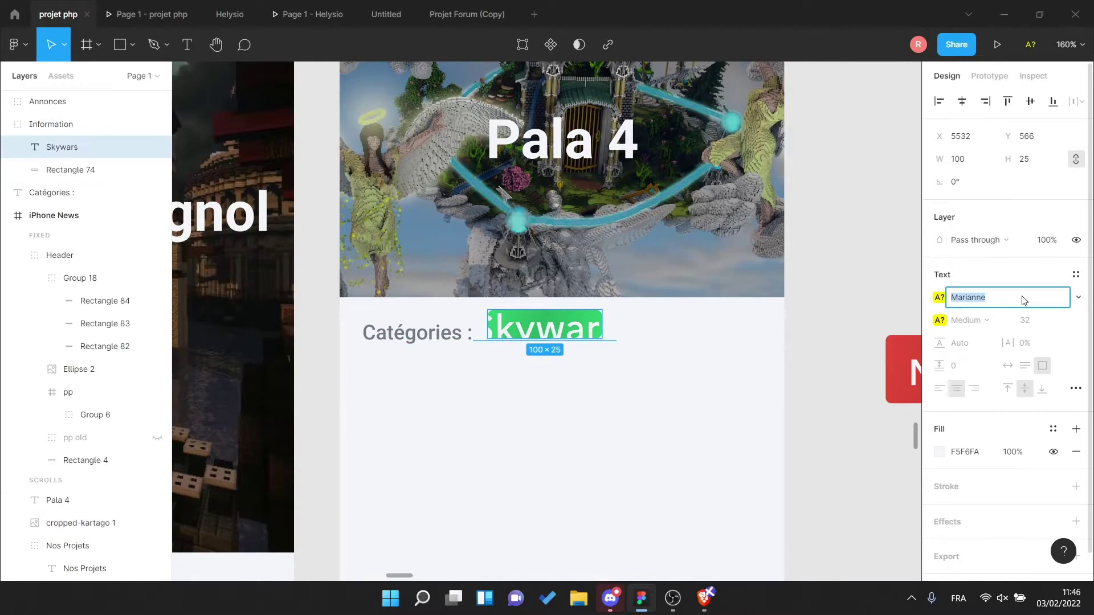
left_click(1065, 323)
key("Escape")
scroll(606, 370, "up", 1)
- Move the Multi-joueurs tag beside Skywars inside Nos Projets and match its size
left_click_drag(843, 395, 606, 363)
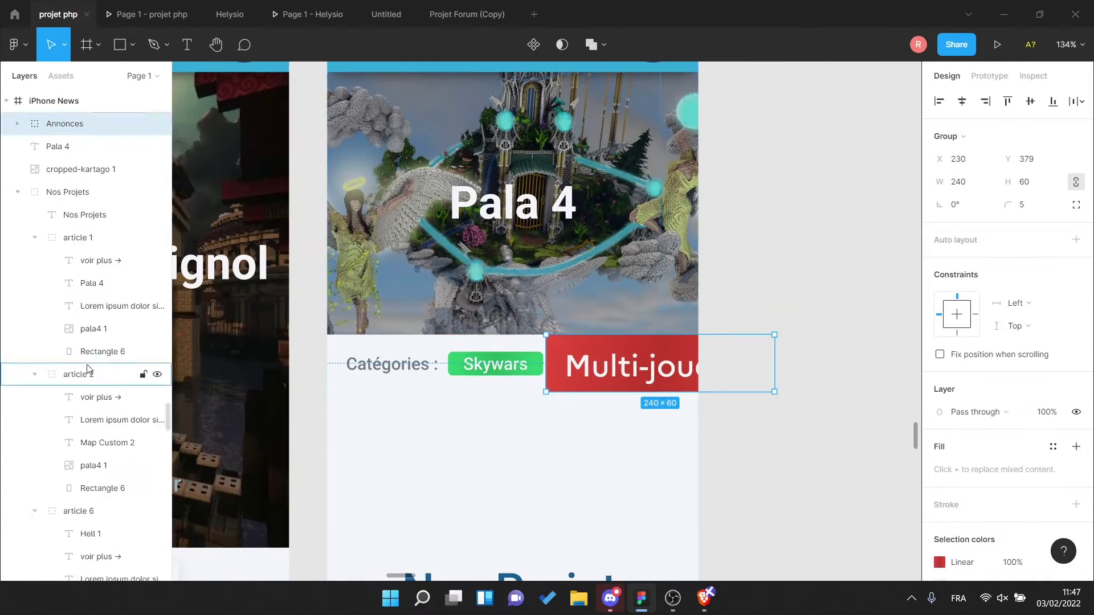
left_click_drag(64, 387, 84, 424)
scroll(85, 433, "down", 5)
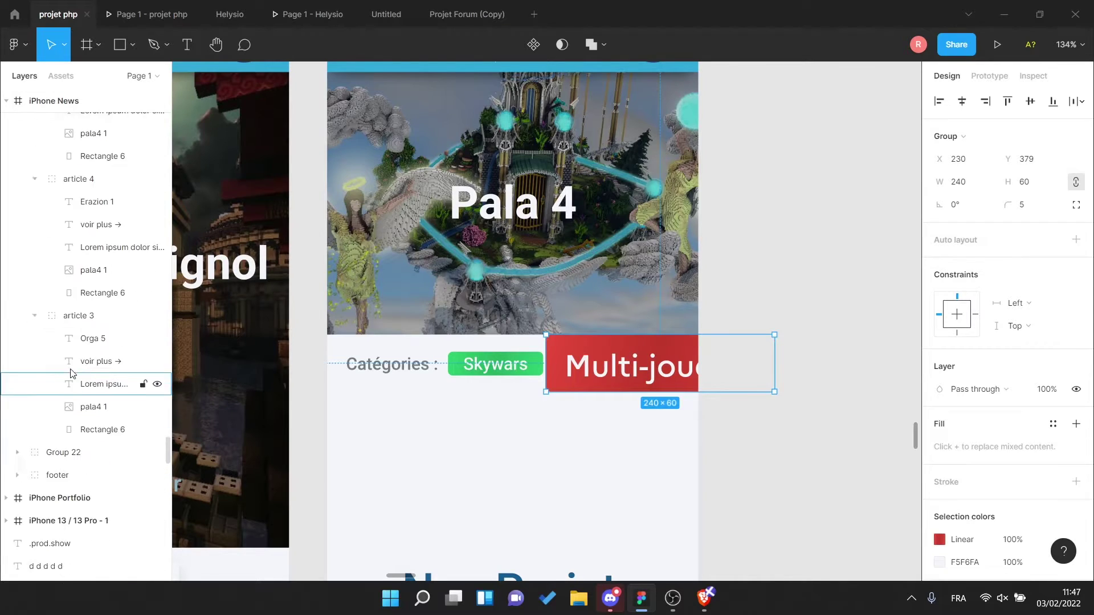
scroll(86, 228, "up", 5)
left_click(81, 241)
key("shift+2")
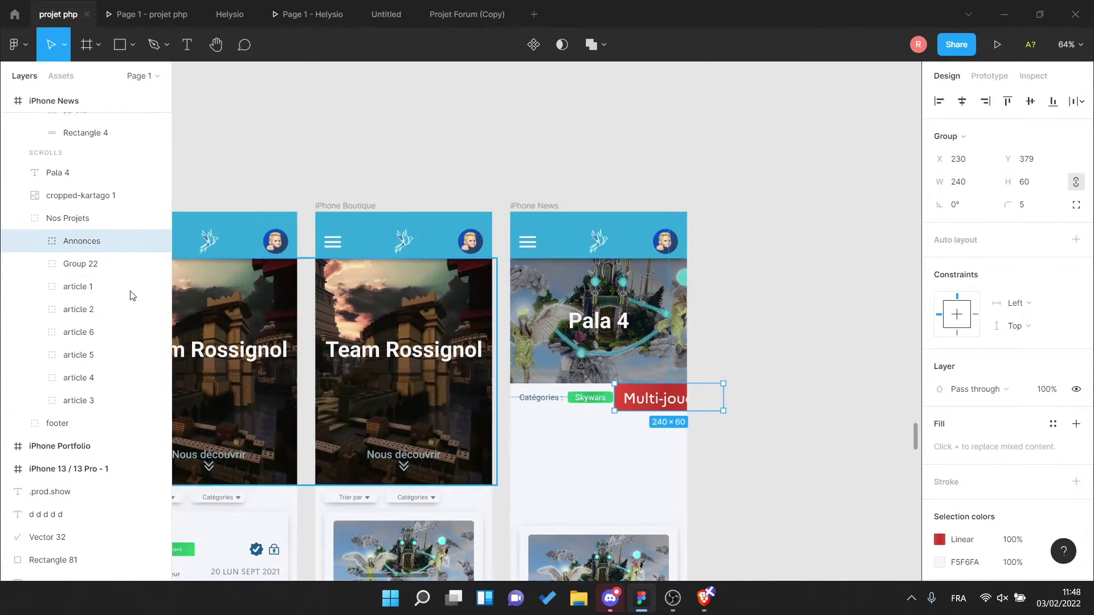
- Set the Multi-joueurs label text to size 18
left_click(1036, 182)
left_click(105, 523)
left_click(960, 412)
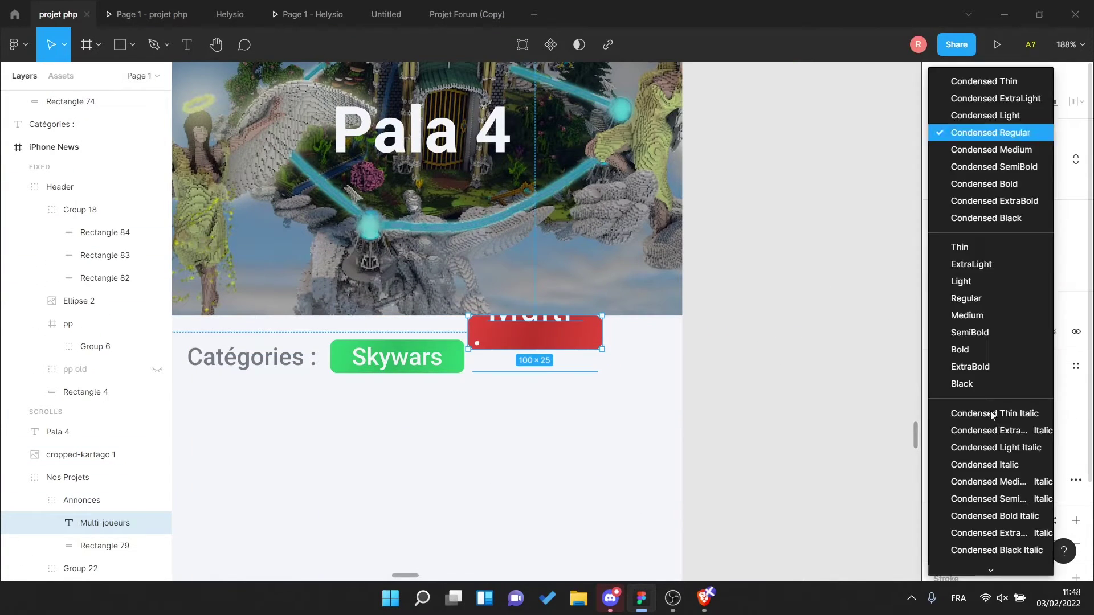
left_click(1043, 412)
key("Escape")
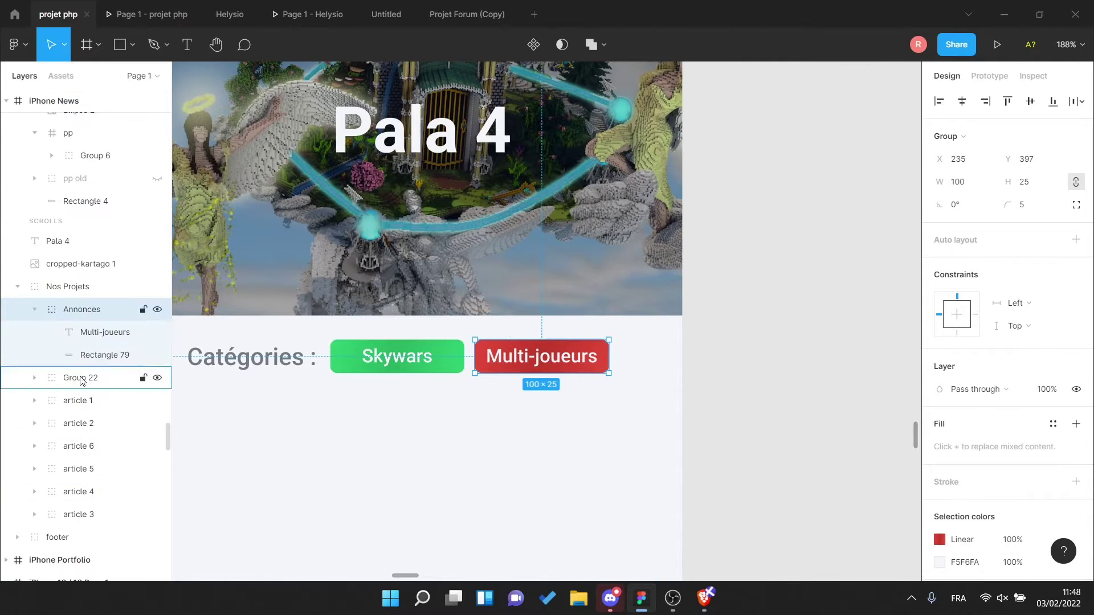
- Group the Catégories label with the Skywars and Multi-joueurs tags
left_click(368, 358)
left_click(85, 264, "shift")
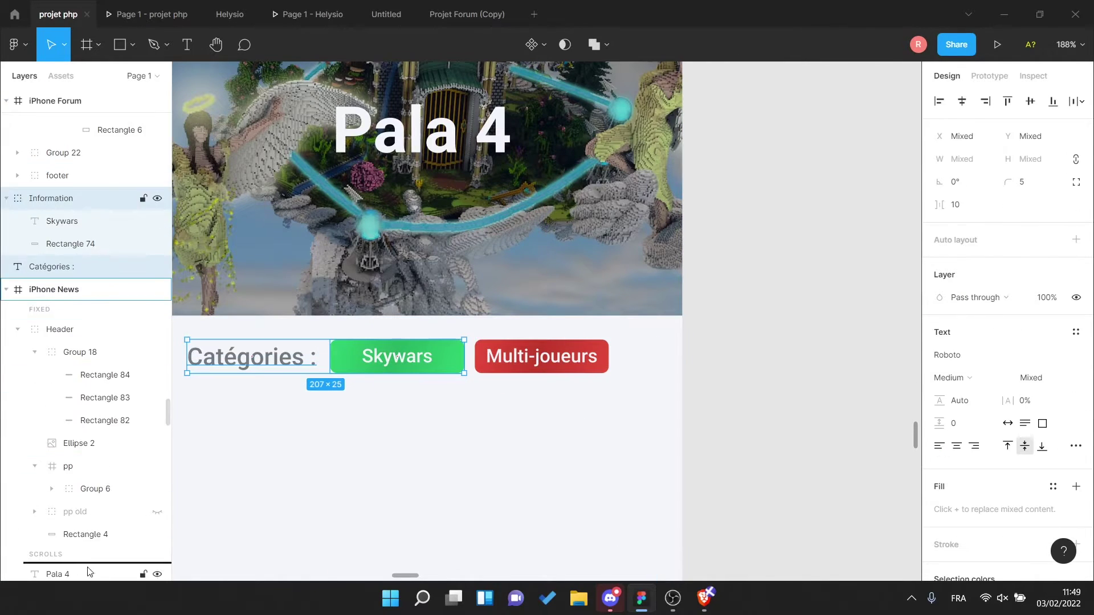
key("ctrl+g")
left_click(679, 342)
scroll(679, 342, "down", 10)
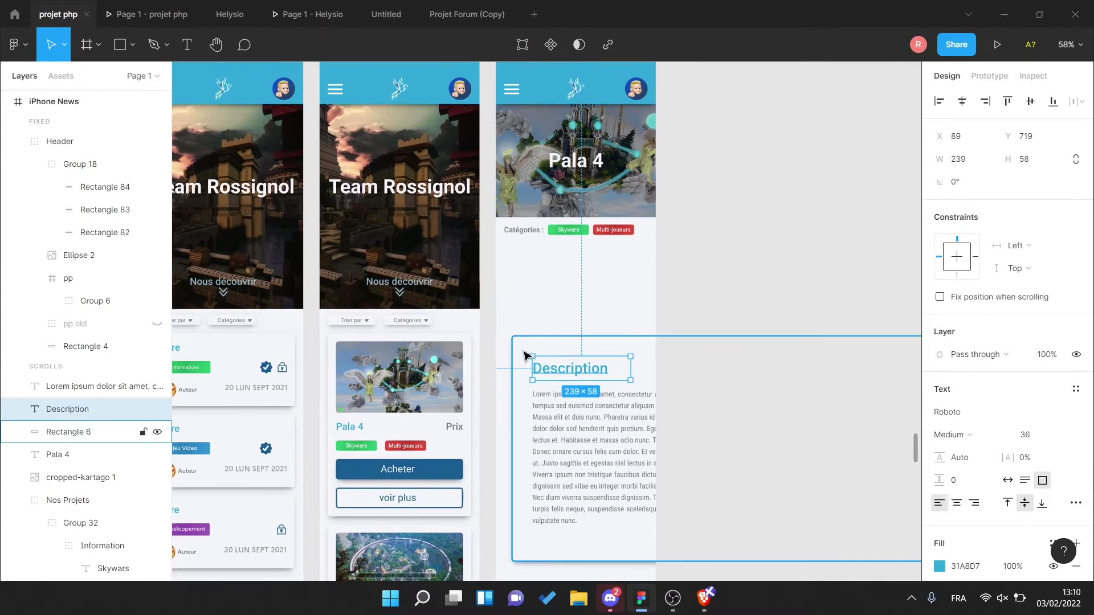
- Group the Description title, Lorem ipsum text and background card, moving it up under the categories
left_click(74, 432, "shift")
left_click(74, 386, "shift")
key("ctrl+g")
left_click_drag(565, 416, 471, 395)
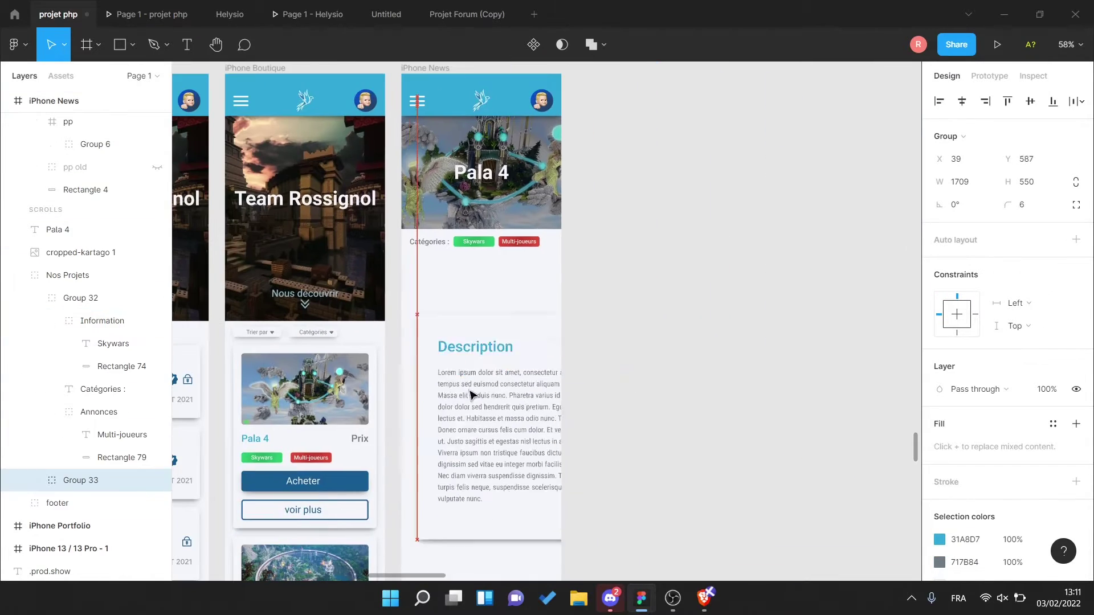
key("Return")
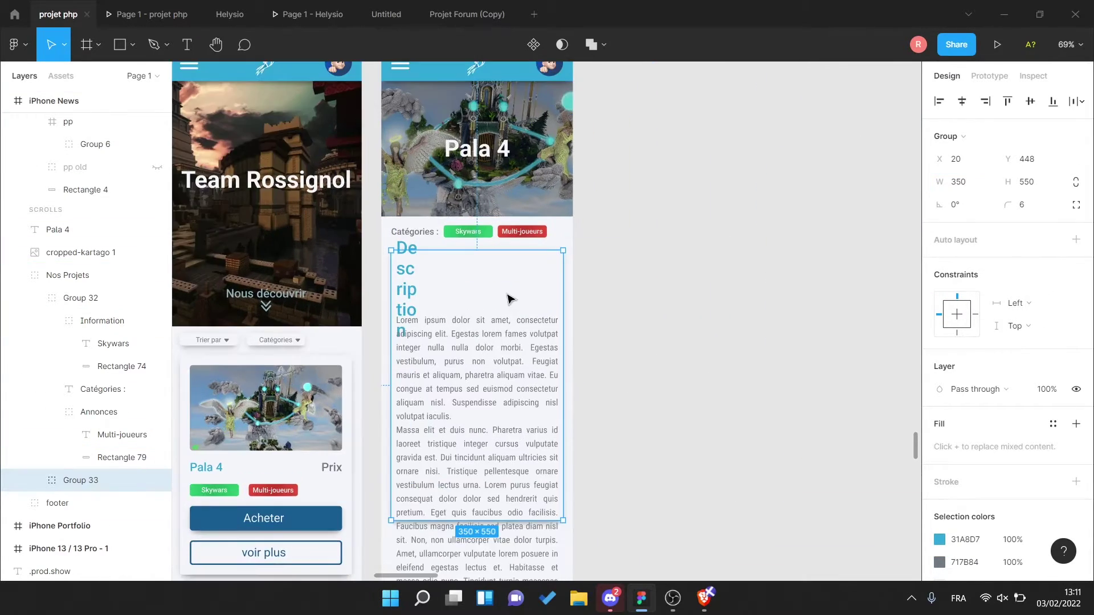
- Shrink the body text to 14 and stretch Rectangle 6 to 853 high around it
double_click(444, 302)
scroll(701, 220, "up", 3, "ctrl")
left_click(533, 456)
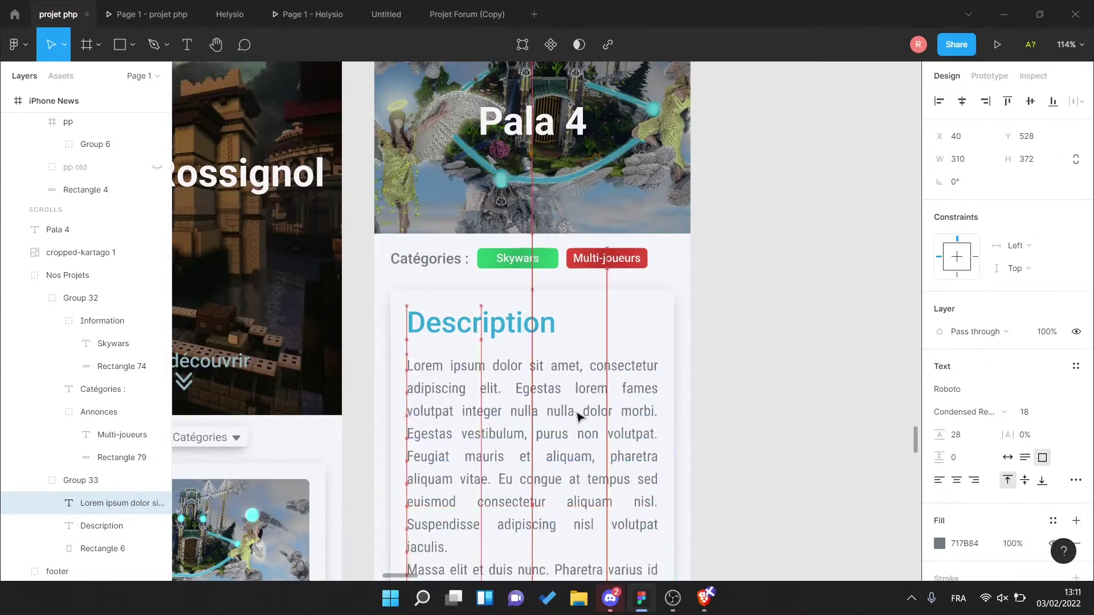
left_click(1004, 412)
left_click(1026, 376)
mouse_move(593, 565)
left_mouse_down()
mouse_move(563, 572)
mouse_move(564, 556)
left_mouse_up()
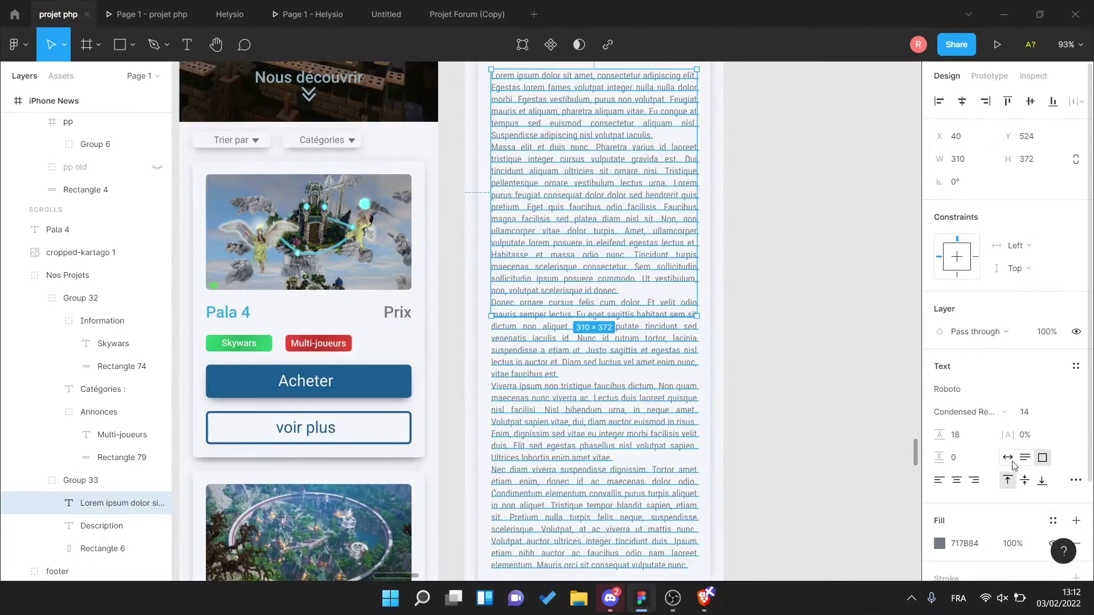
scroll(639, 500, "up", 5, "ctrl")
key("ctrl+Down")
key("ctrl+Down")
key("ctrl+Down")
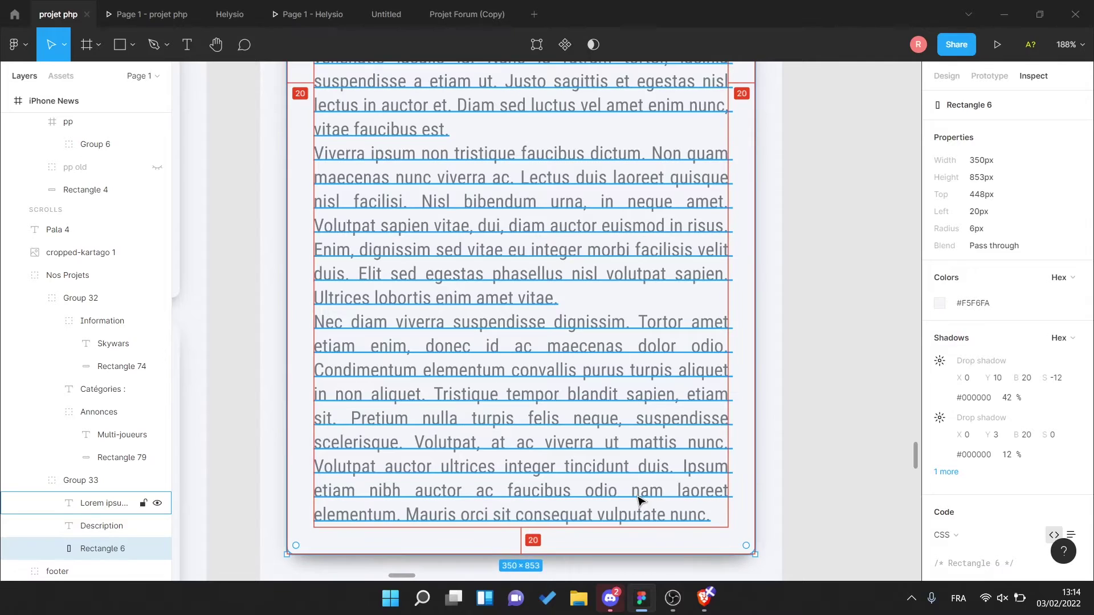
- Zoom out to all phone frames and review the Boutique prototype connection
left_click(341, 478)
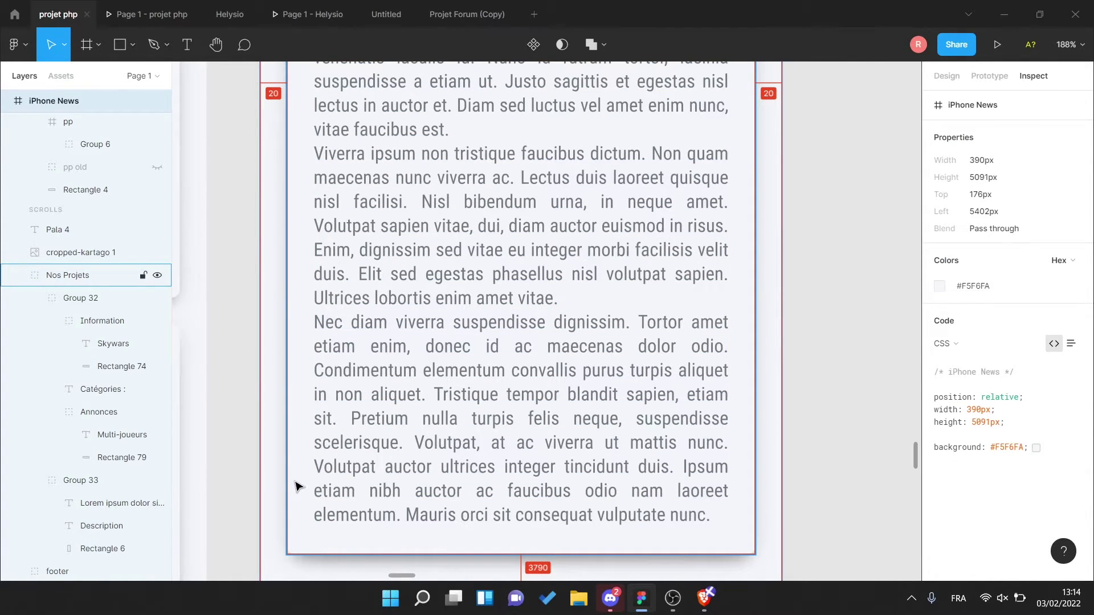
left_click(296, 486)
key("shift+1")
key("alt+9")
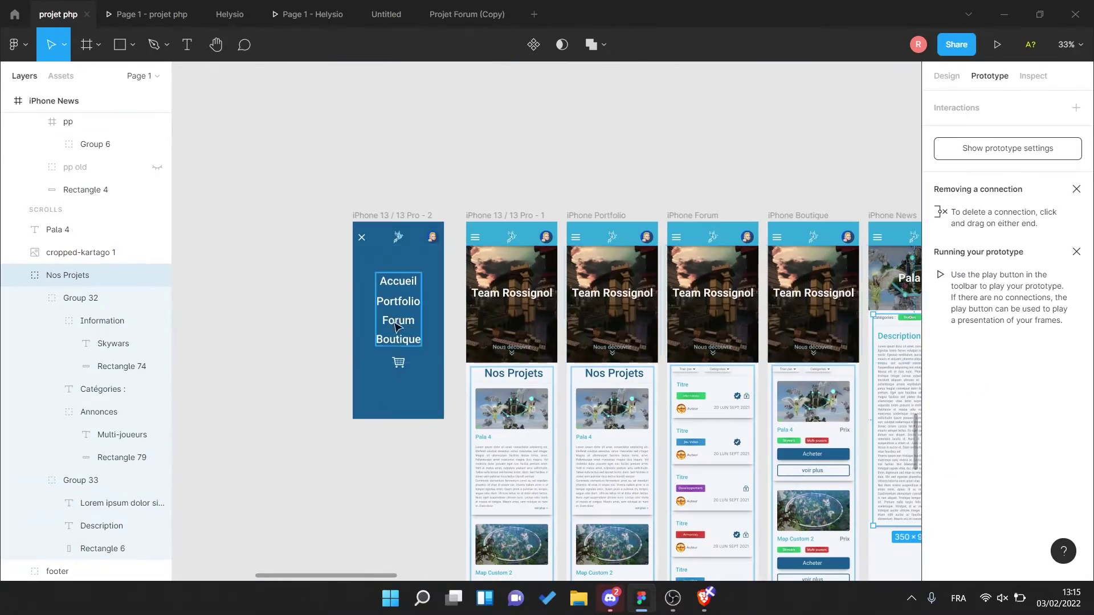
left_click(414, 335)
scroll(397, 365, "right", 3)
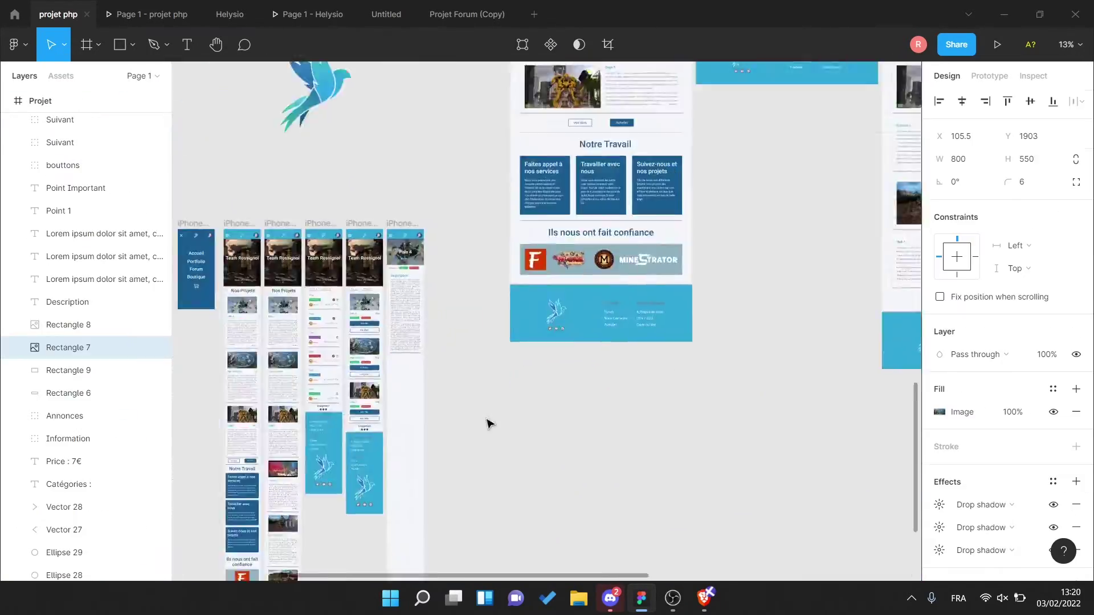
- Paste the arena image and Point 1 section, set the text width to 350 and group it
key("ctrl+v")
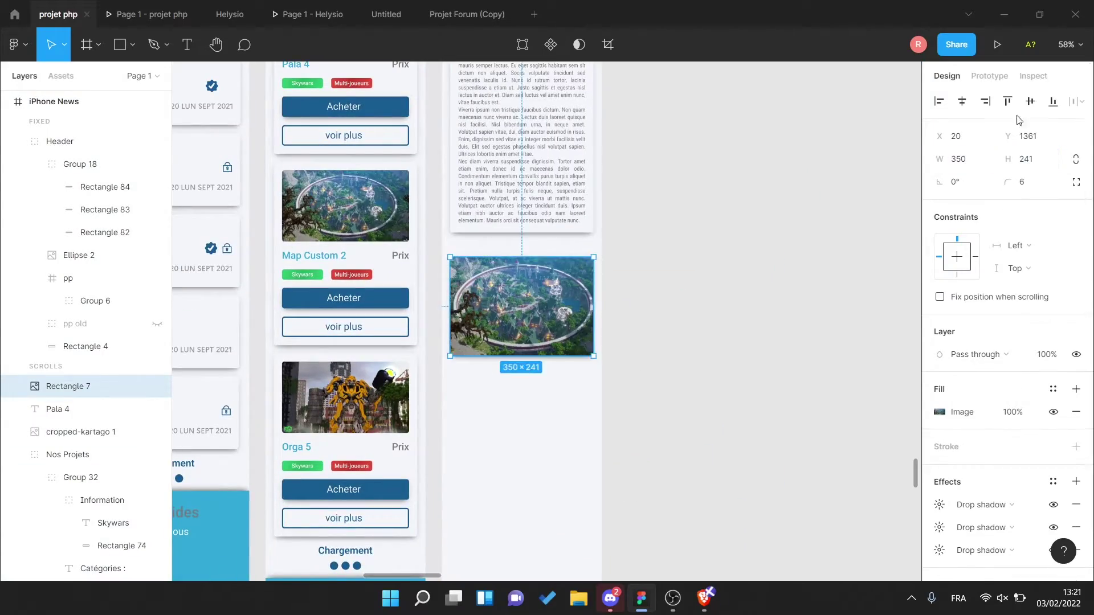
key("ctrl+v")
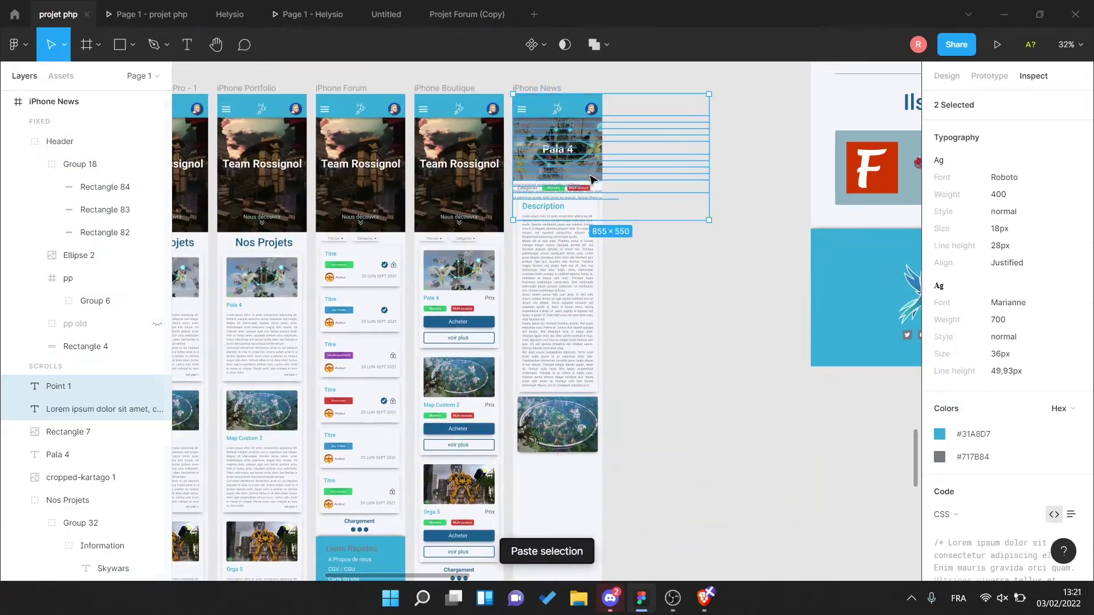
left_click_drag(668, 208, 602, 437)
scroll(587, 399, "down", 5)
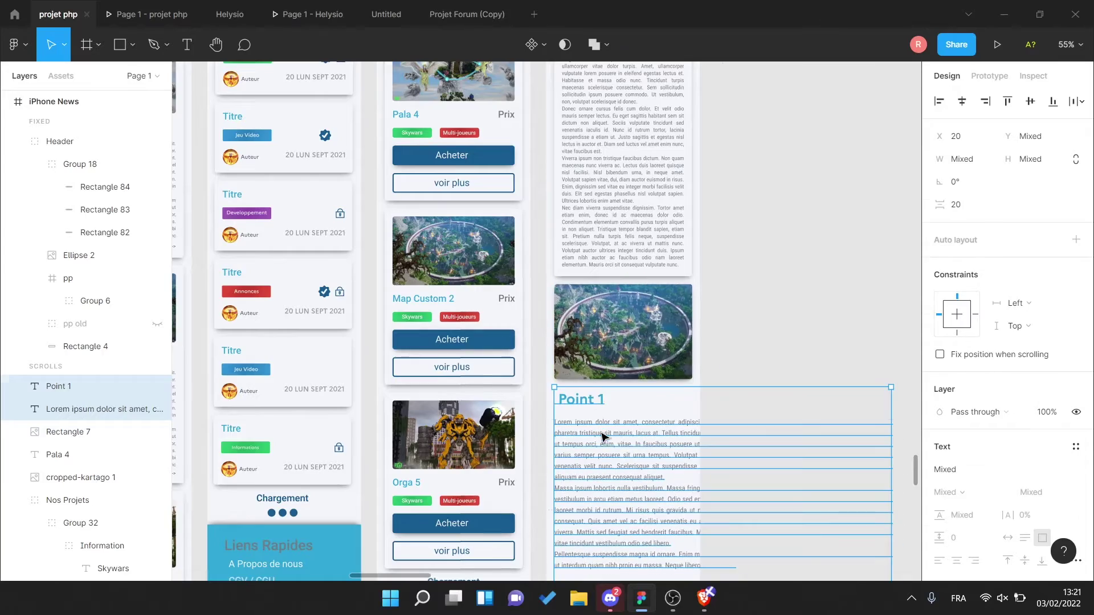
type("350")
key("Return")
scroll(809, 326, "down", 5)
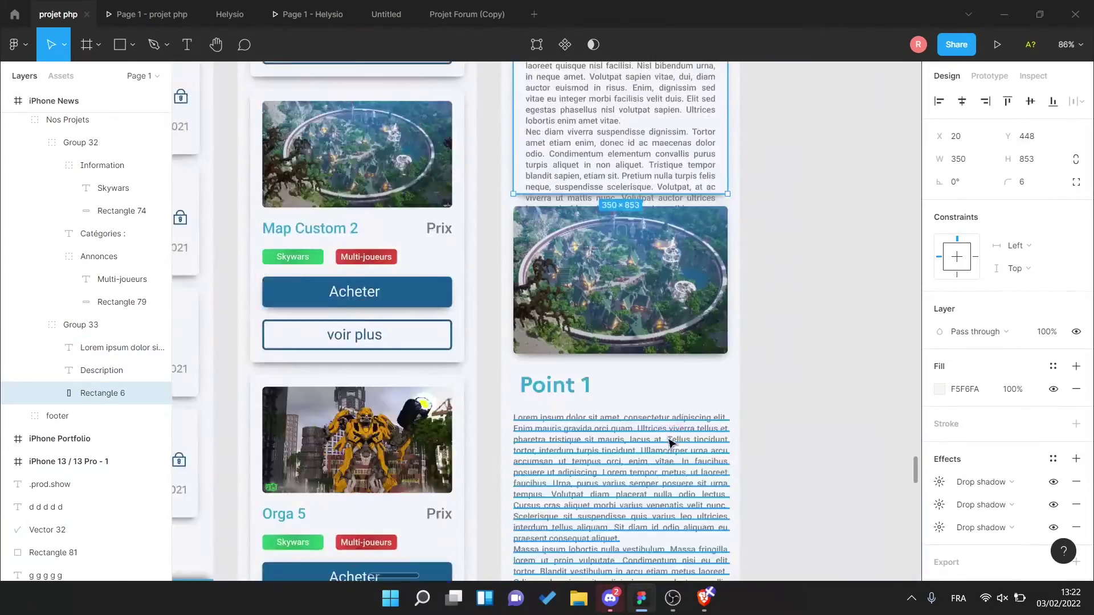
left_click_drag(59, 124, 159, 500)
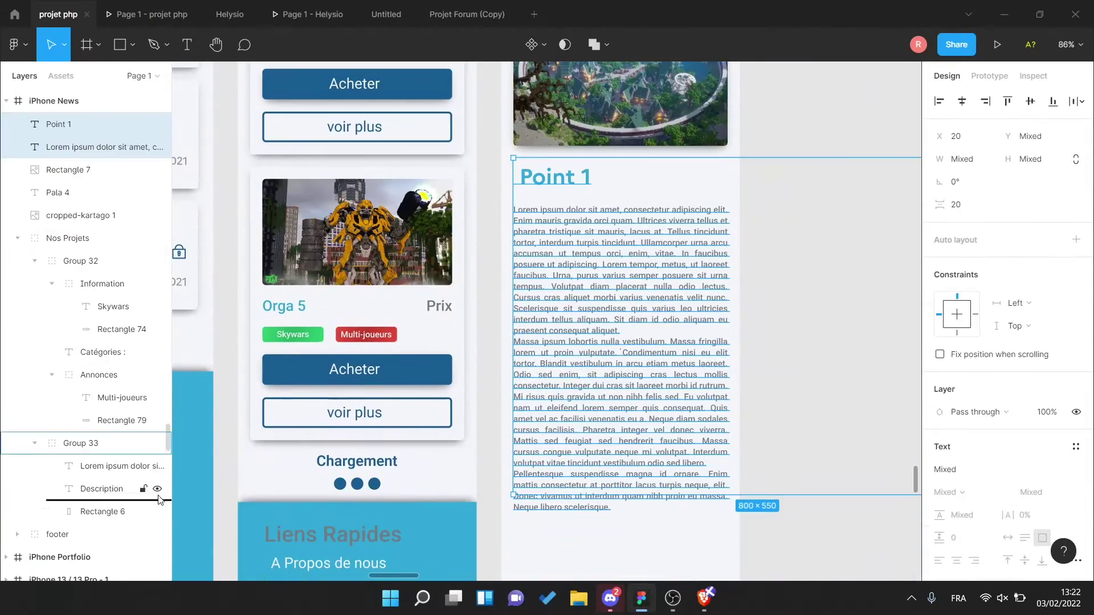
key("ctrl+g")
- Select the Point 1 heading and dismiss the missing fonts warnings
double_click(556, 177)
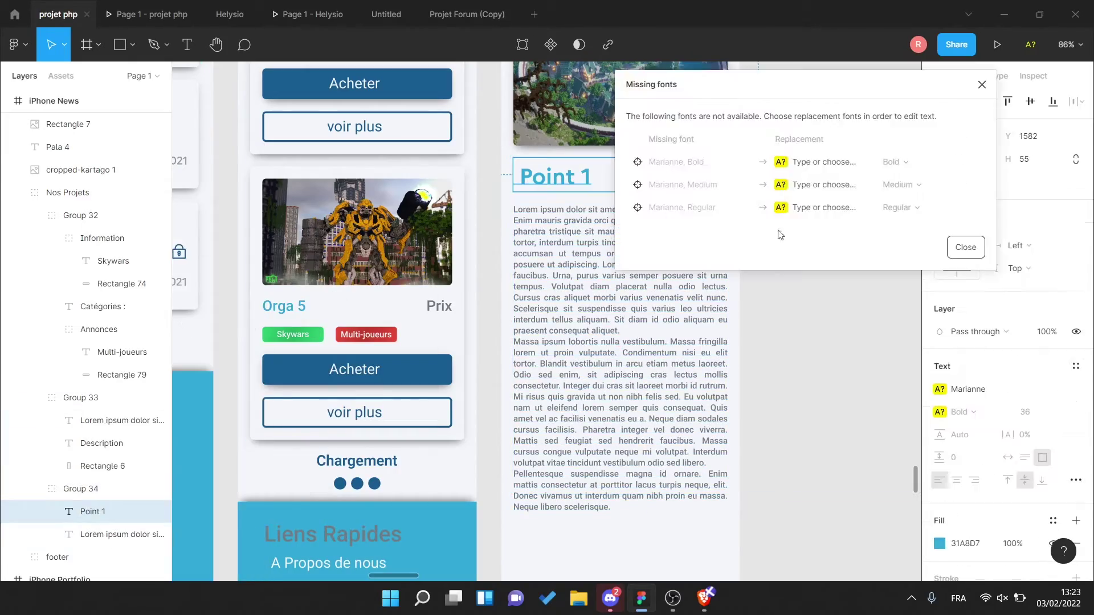
left_click(966, 246)
left_click(963, 411)
scroll(557, 356, "up", 3)
scroll(512, 342, "up", 5)
- Check the spacing of the description card, arena image and Point 1 text
left_click(448, 310)
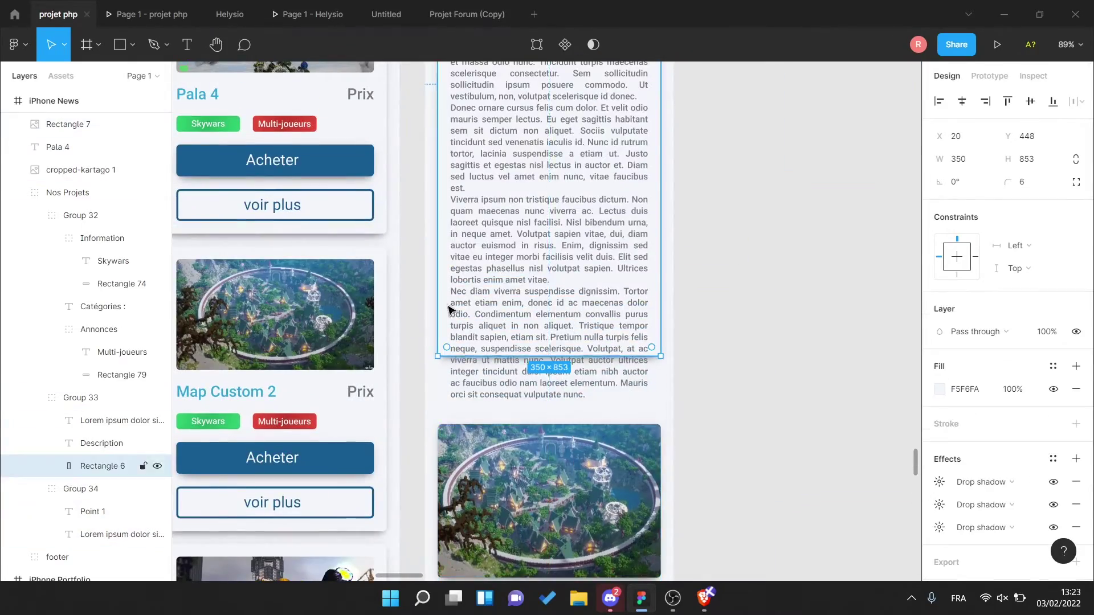
left_click(587, 393)
scroll(587, 393, "up", 3)
scroll(587, 393, "down", 5)
left_click(610, 453)
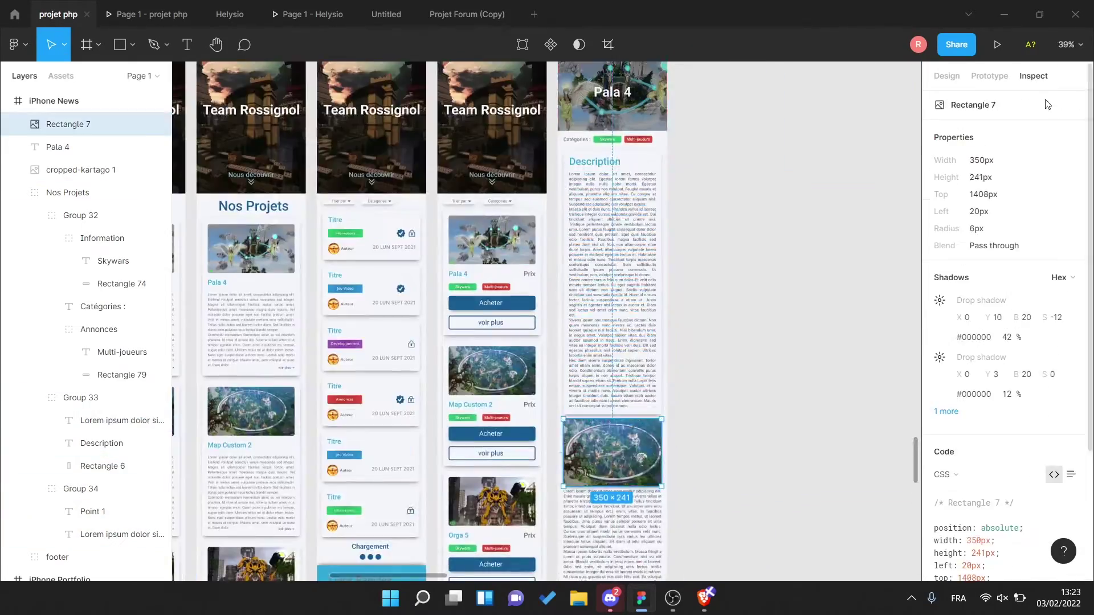
scroll(737, 410, "up", 5)
scroll(737, 411, "down", 5)
scroll(488, 542, "down", 3)
scroll(683, 399, "down", 5)
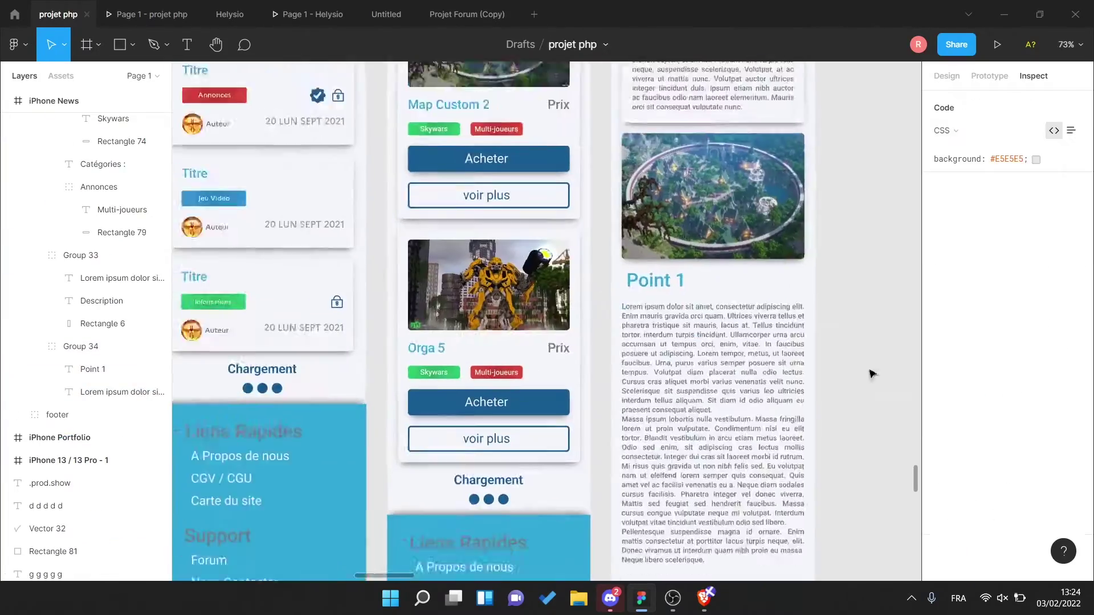
left_click(587, 180)
scroll(587, 179, "down", 5)
- Bring the Point Important card into iPhone News, set its width and fit it inside the frame
left_click(724, 325)
scroll(723, 324, "up", 5)
scroll(718, 354, "down", 5)
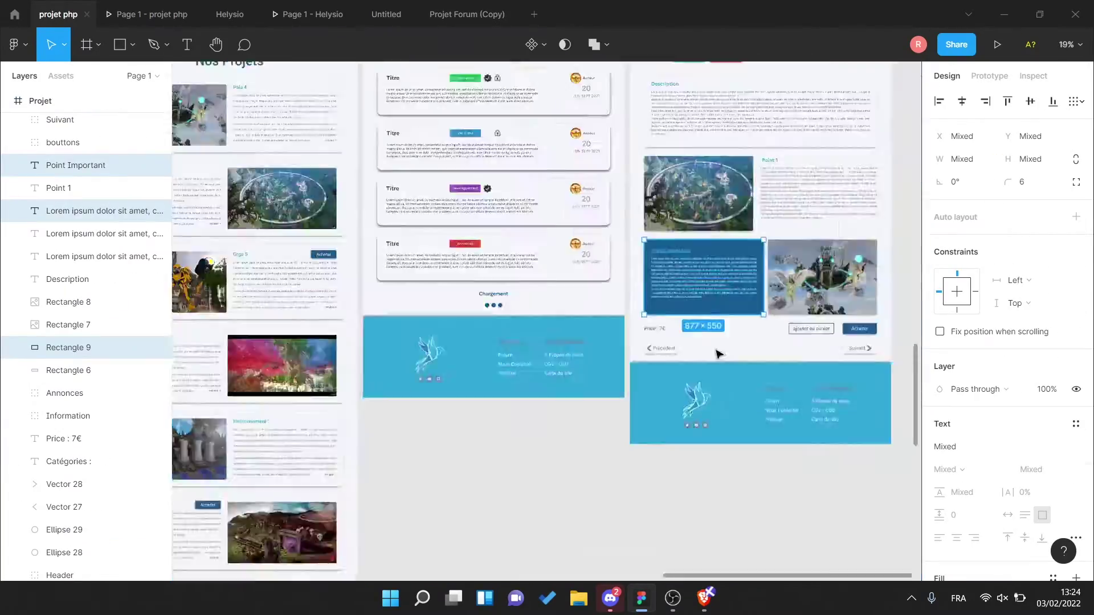
left_click(719, 354)
left_click(72, 287)
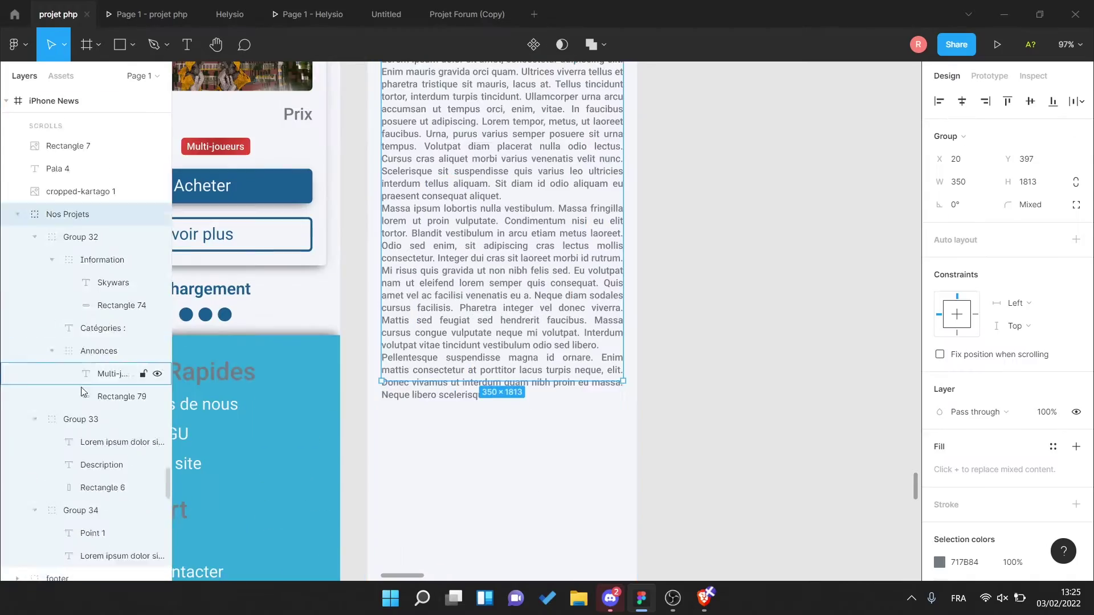
scroll(547, 434, "down", 5)
scroll(589, 557, "up", 5)
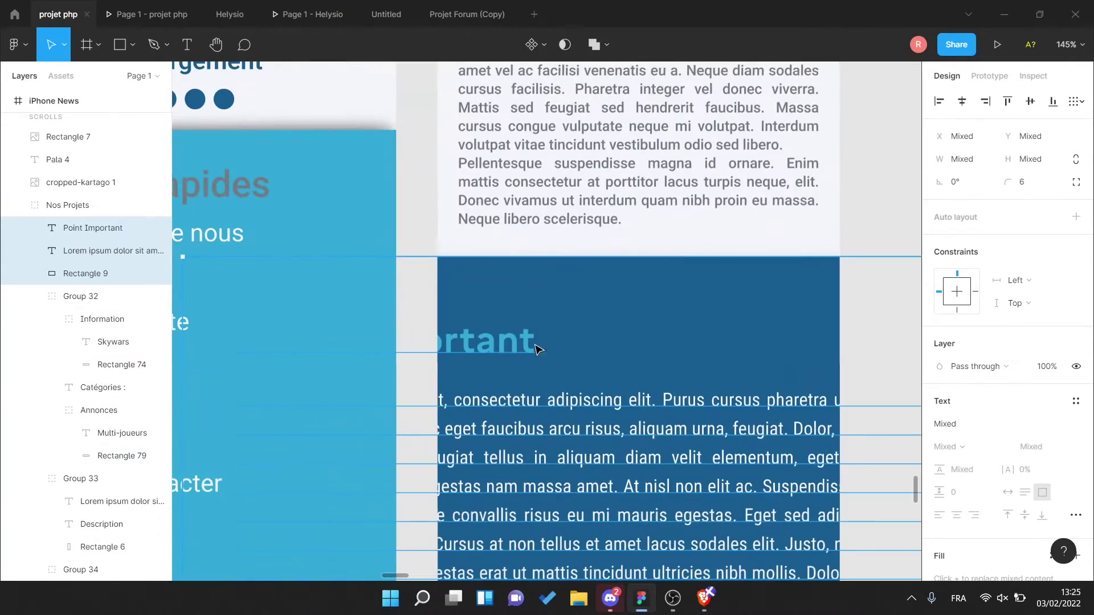
left_click(557, 331)
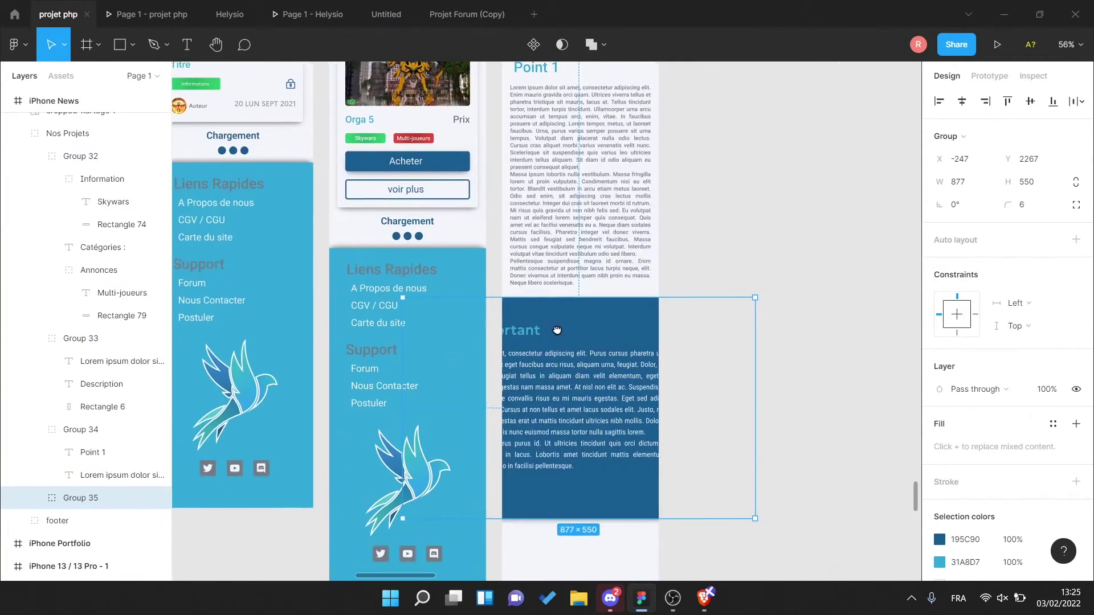
left_click(985, 187)
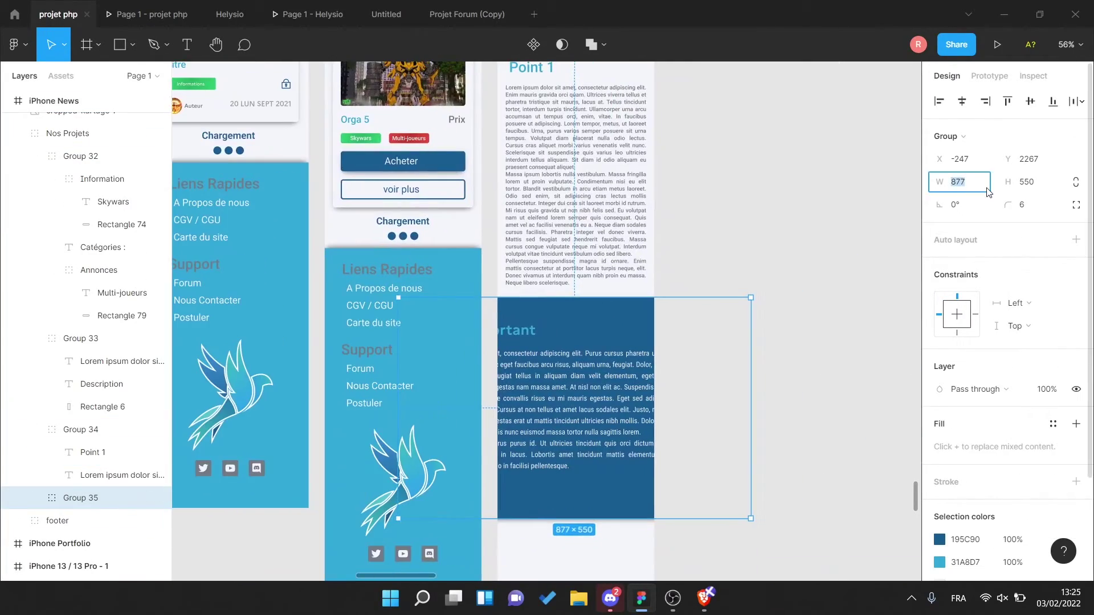
left_click_drag(596, 339, 569, 335)
scroll(570, 335, "up", 1)
- Fit the Point Important heading, set 14px body text in a fixed box, and paste the second image
double_click(574, 360)
left_click(1030, 45)
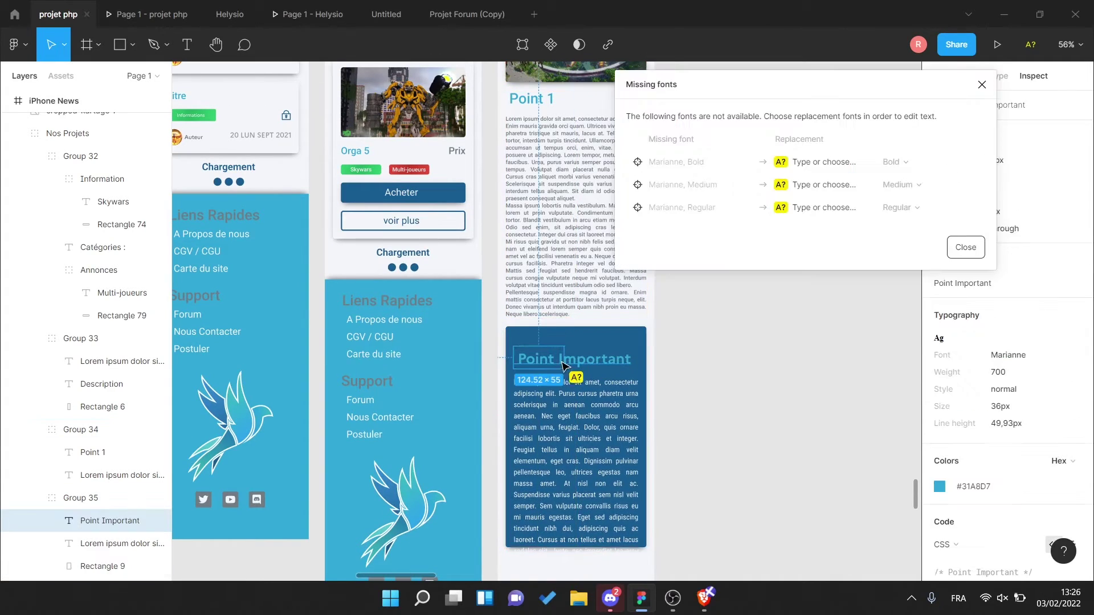
left_click(1006, 390)
left_click(1008, 457)
scroll(513, 359, "up", 3)
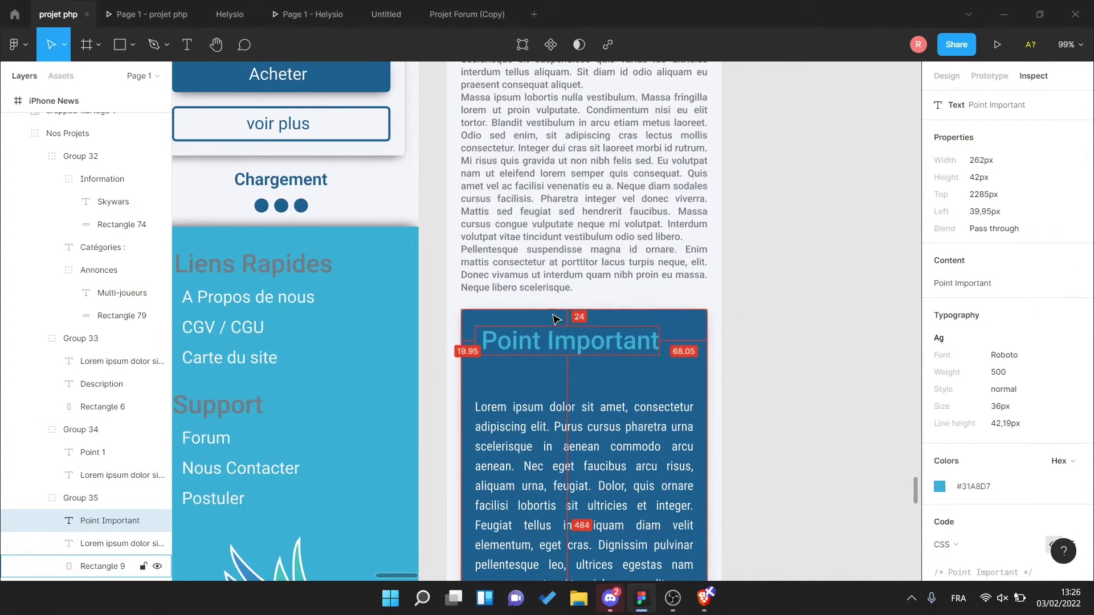
key("Tab")
left_click(969, 412)
left_click(1007, 458)
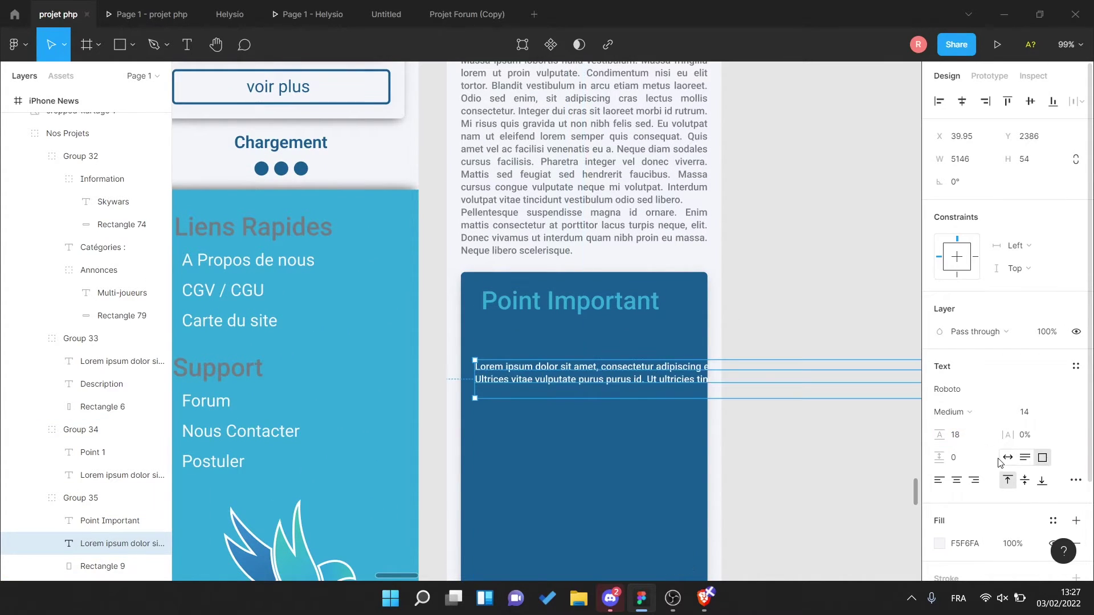
scroll(570, 342, "up", 4)
left_click(1033, 76)
key("Tab")
scroll(570, 342, "down", 3)
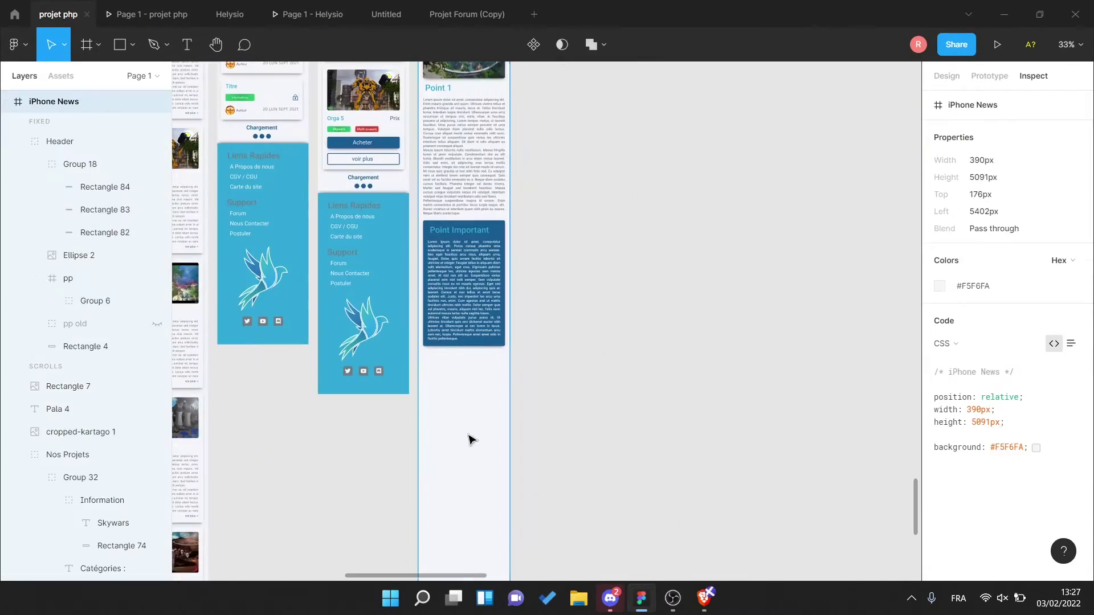
key("ctrl+v")
- Place the second image below the Point Important card at 350px width
left_click_drag(450, 192, 466, 422)
double_click(969, 159)
type("350")
key("Return")
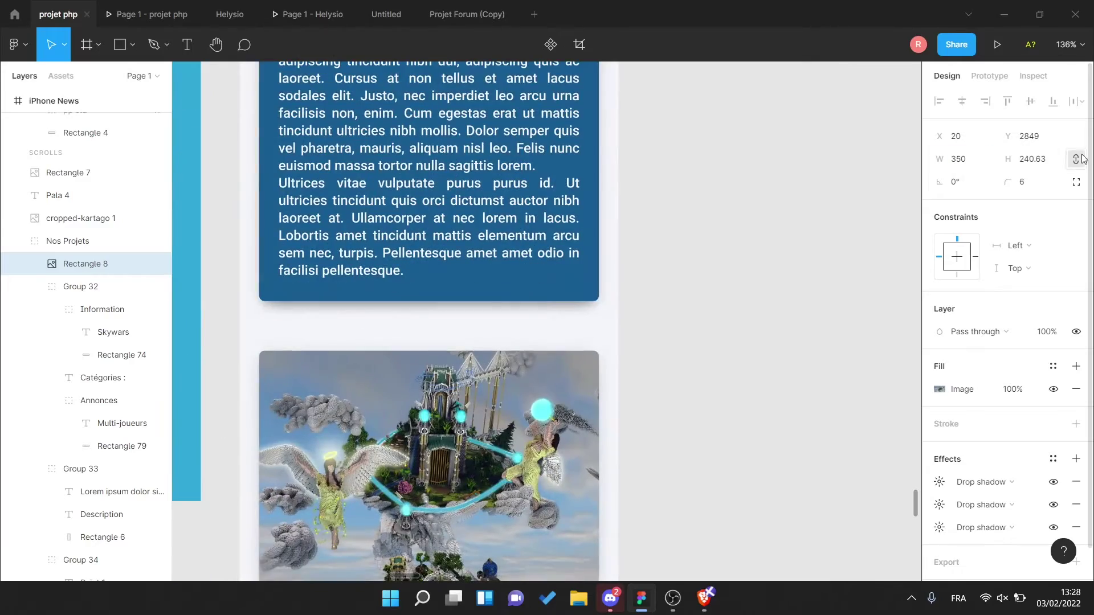
scroll(440, 431, "down", 10)
scroll(471, 317, "up", 10)
key("alt+0")
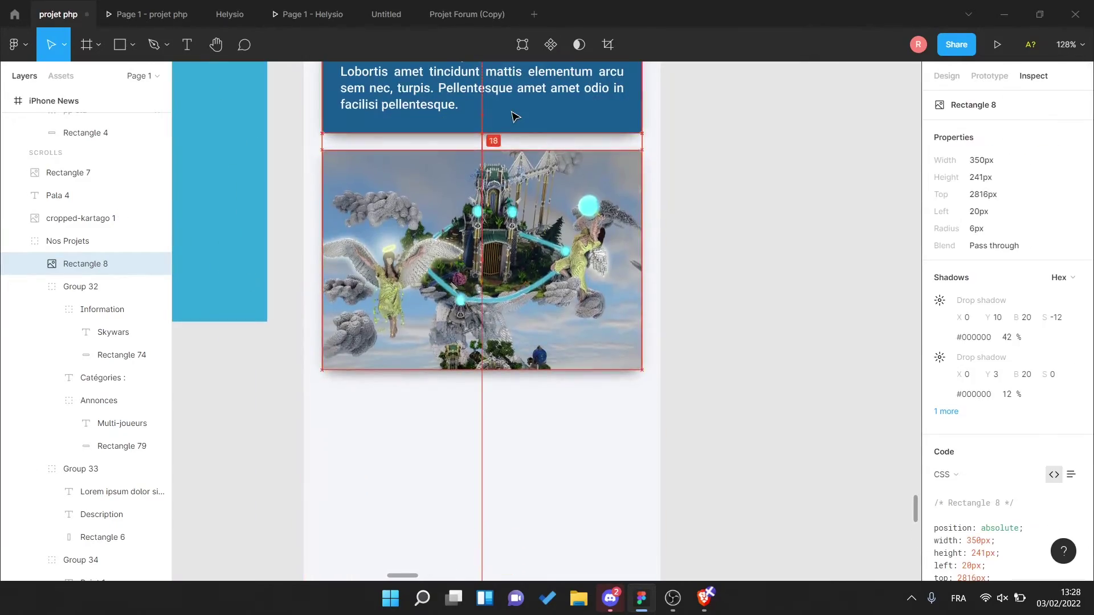
scroll(584, 452, "down", 10)
scroll(585, 451, "up", 5)
- Copy the Price : 7€ label and buy buttons from the desktop page into iPhone News
left_click(86, 351)
left_click(63, 300)
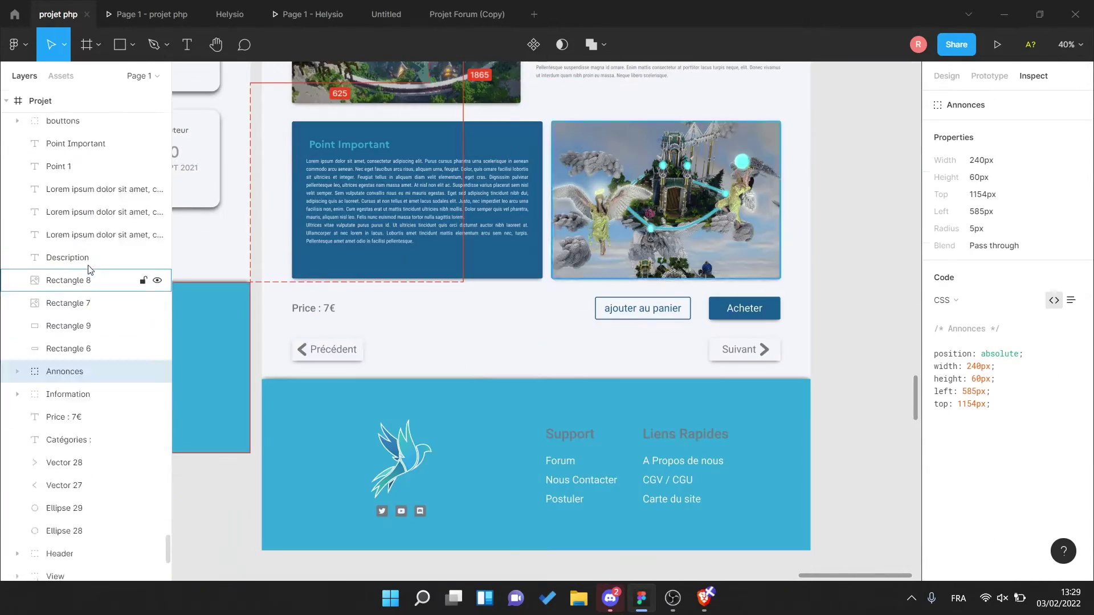
scroll(85, 321, "down", 3)
left_click(63, 276, "shift")
key("ctrl+c")
scroll(276, 495, "down", 5)
scroll(577, 352, "up", 5)
key("ctrl+v")
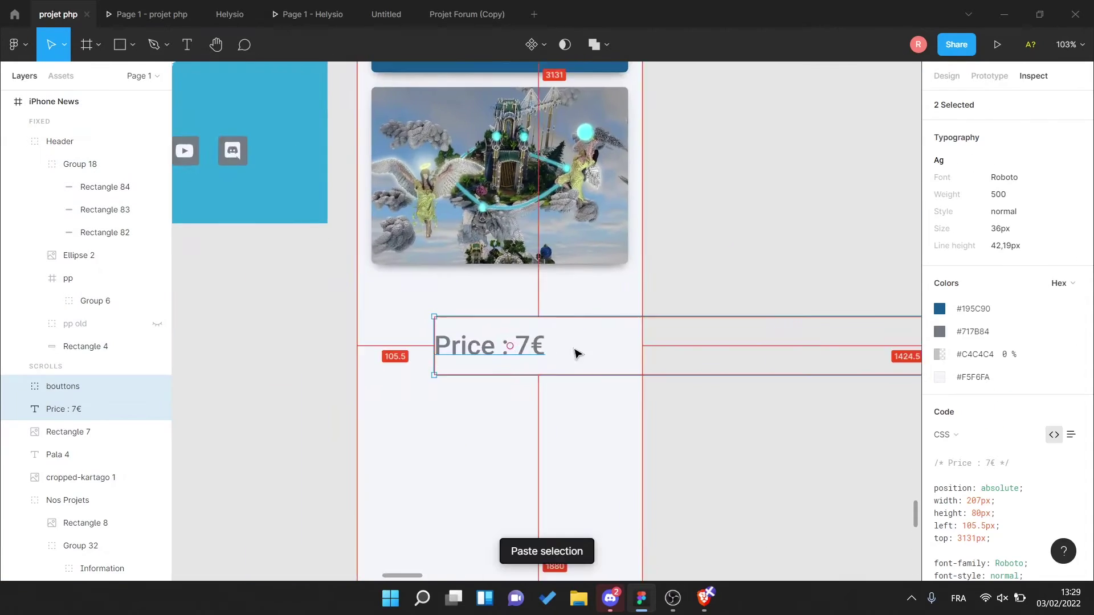
left_click(647, 374)
scroll(262, 370, "up", 5)
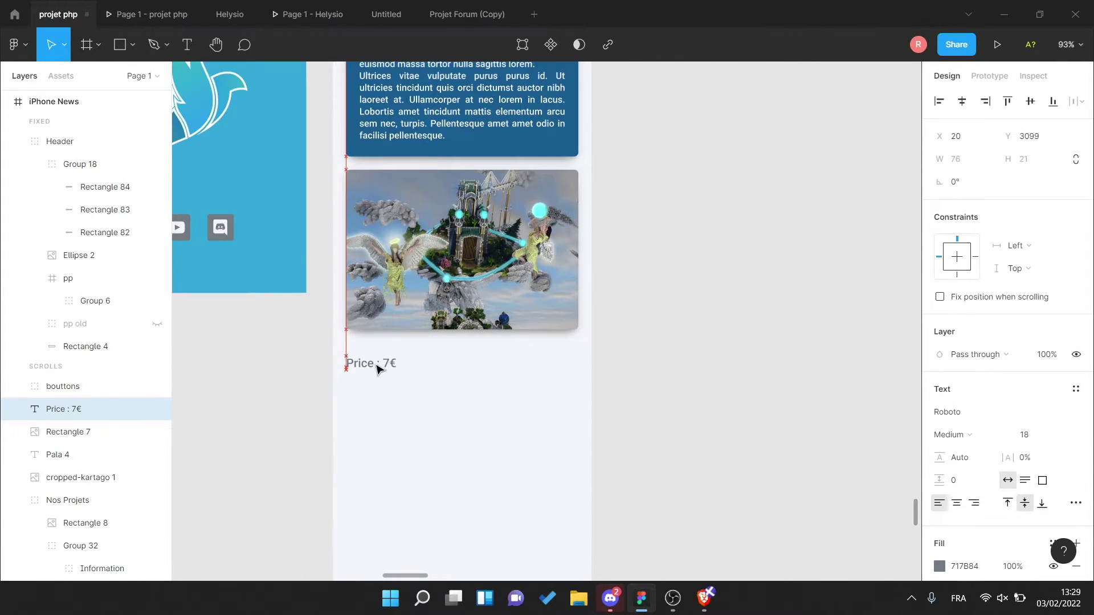
left_click(97, 386)
scroll(274, 439, "down", 3)
- Widen the ajouter au panier button, set its text to 24 and move it beneath the price
double_click(273, 440)
scroll(274, 444, "up", 5)
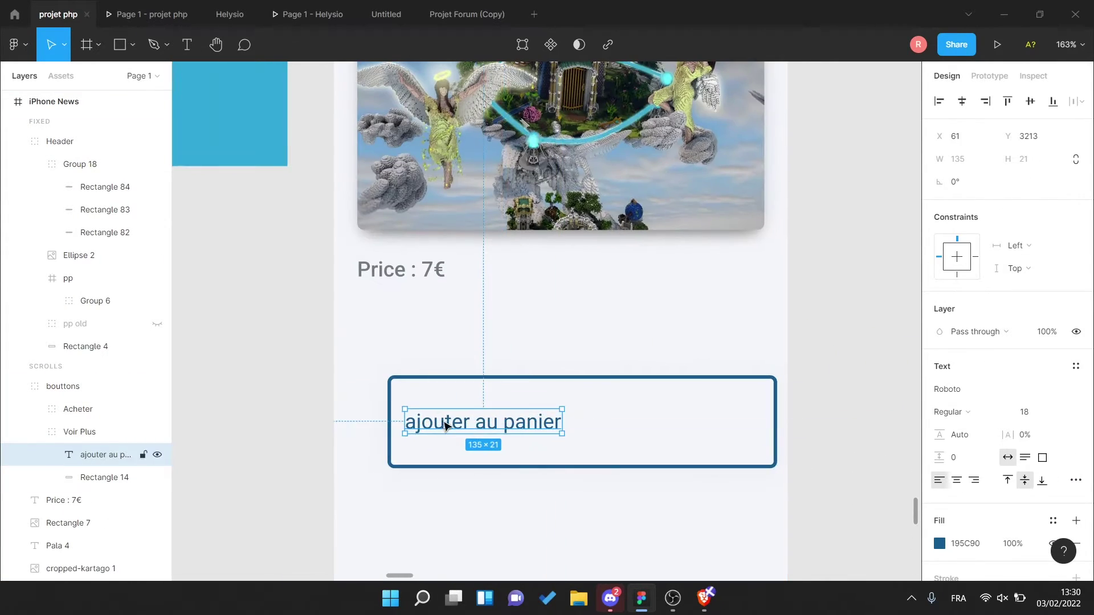
left_click(631, 395)
left_click_drag(590, 409, 764, 410)
left_click(1045, 430)
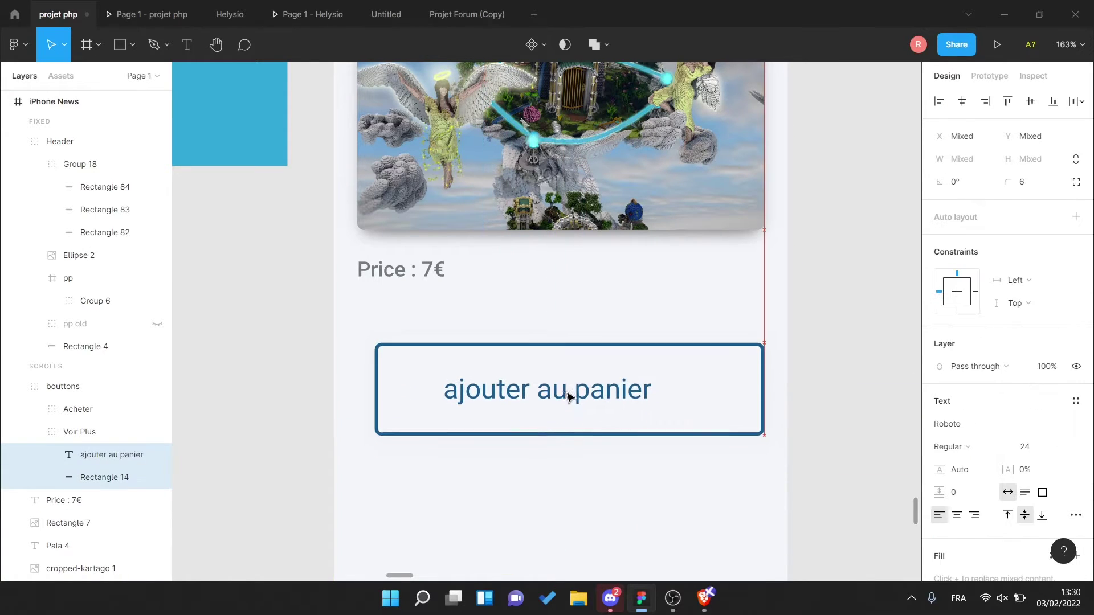
left_click(559, 386)
mouse_move(577, 391)
left_mouse_down()
mouse_move(564, 361)
mouse_move(576, 355)
left_mouse_up()
left_click(398, 277)
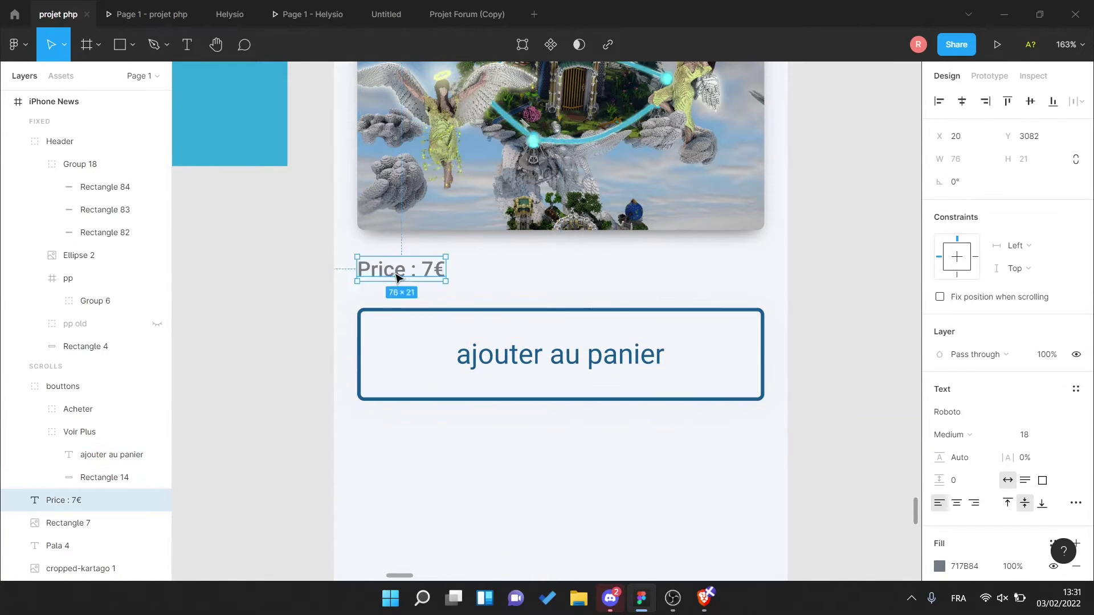
- Place the Acheter button below ajouter au panier with its text shrunk and centred
scroll(815, 256, "down", 3)
left_click_drag(819, 384, 604, 430)
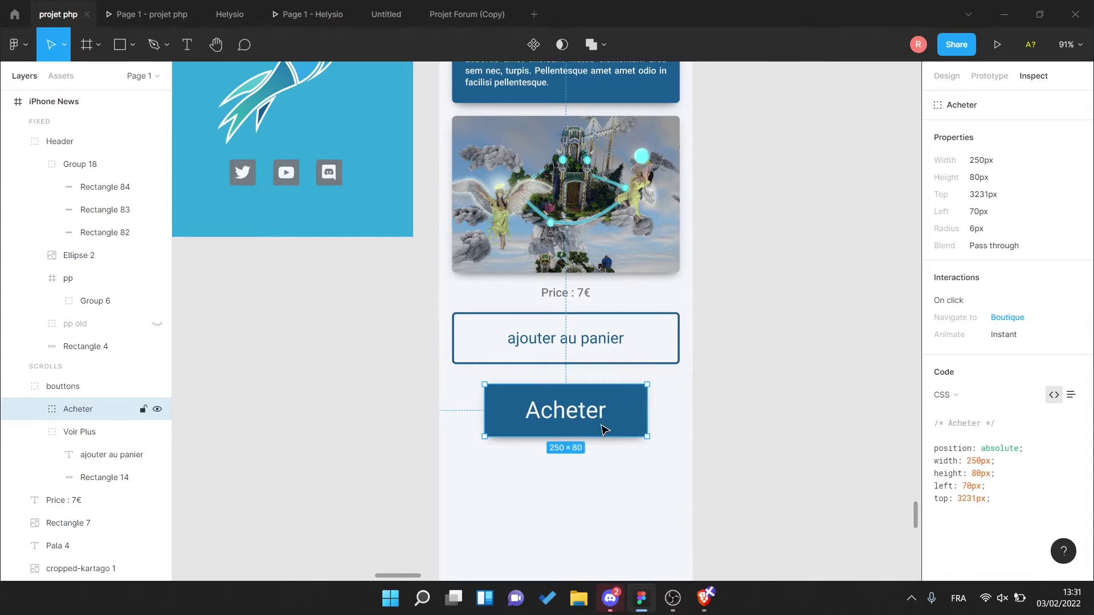
double_click(638, 422)
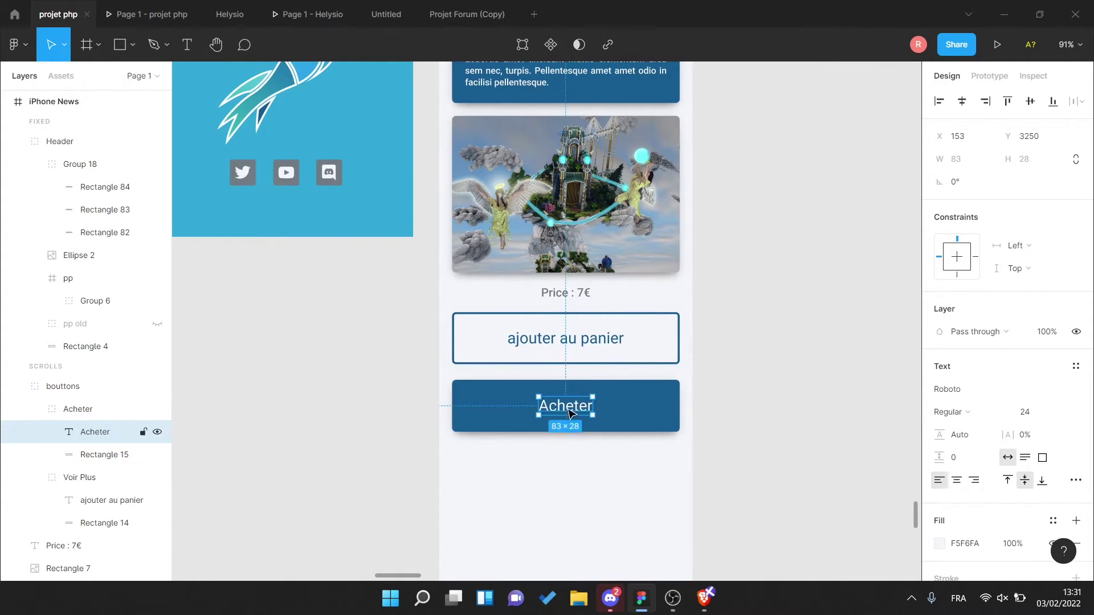
left_click(969, 394)
left_click(969, 315)
key("Escape")
left_click(1033, 75)
- Copy the Précédent and Suivant buttons into iPhone News and adjust the Précédent chevron stroke
scroll(769, 393, "right", 5)
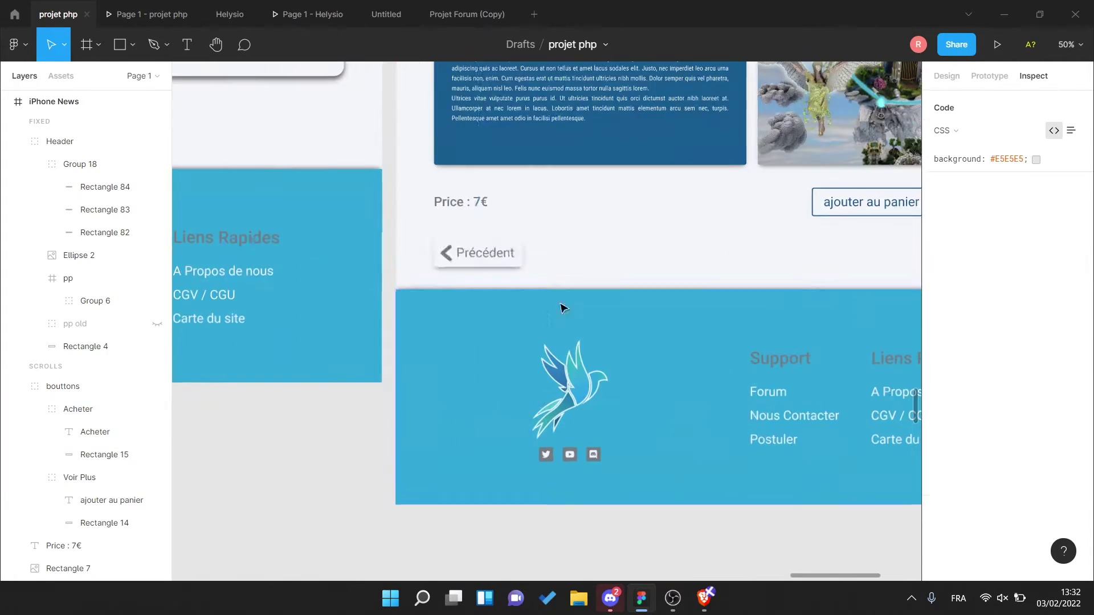
left_click(446, 308)
key("ctrl+c")
key("ctrl+v")
scroll(496, 356, "up", 5)
left_click(464, 373, "ctrl")
left_click(956, 447)
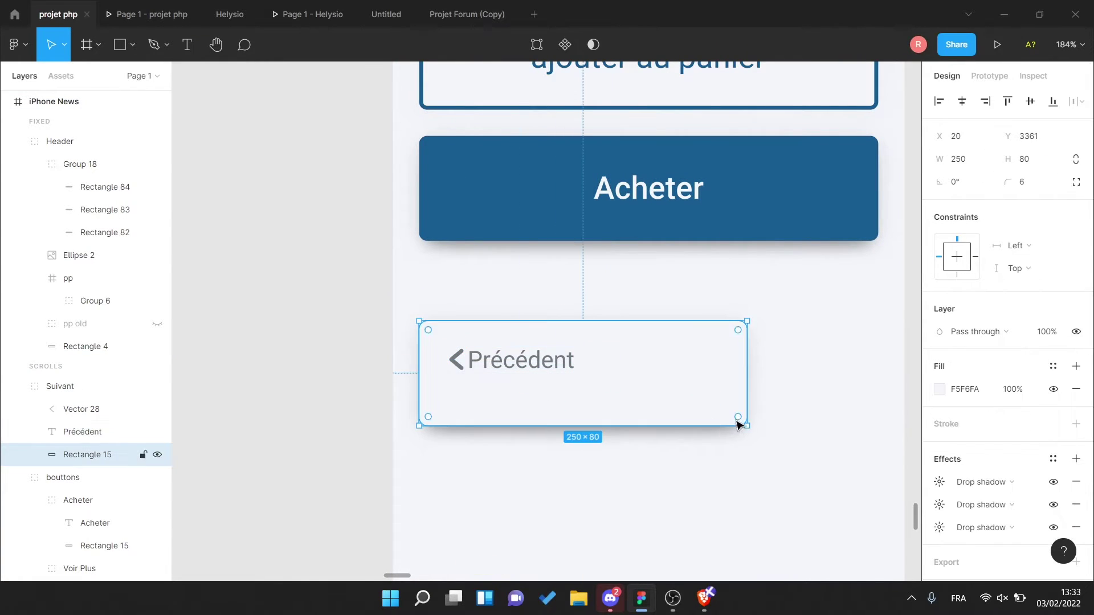
- Paste the Suivant button into iPhone News and adjust its chevron stroke weight
left_click(60, 386)
scroll(479, 195, "down", 5)
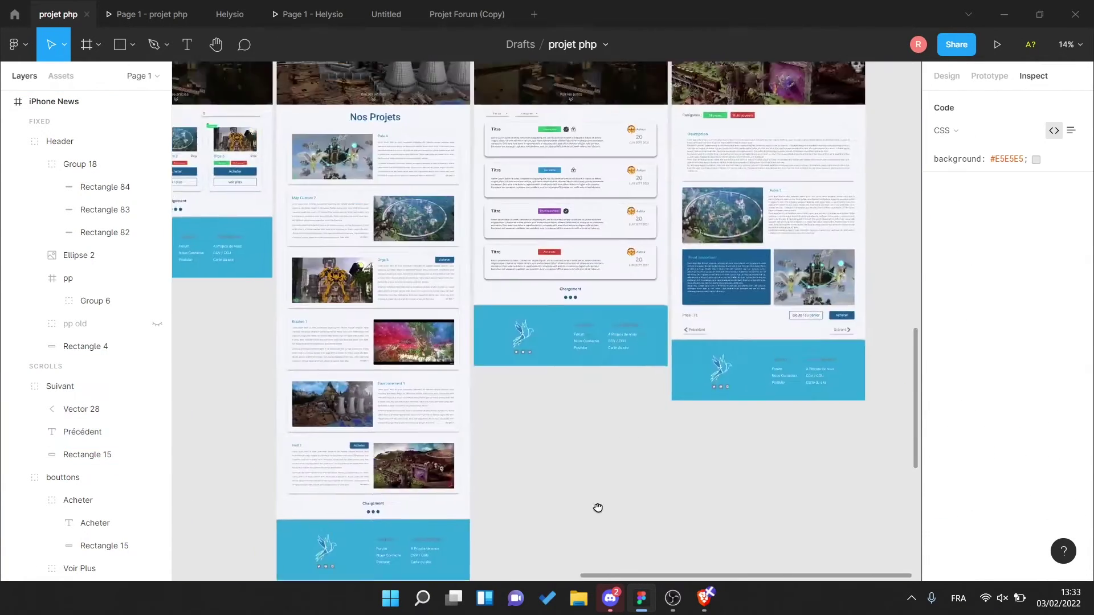
scroll(596, 508, "up", 3)
left_click(687, 437)
key("ctrl+v")
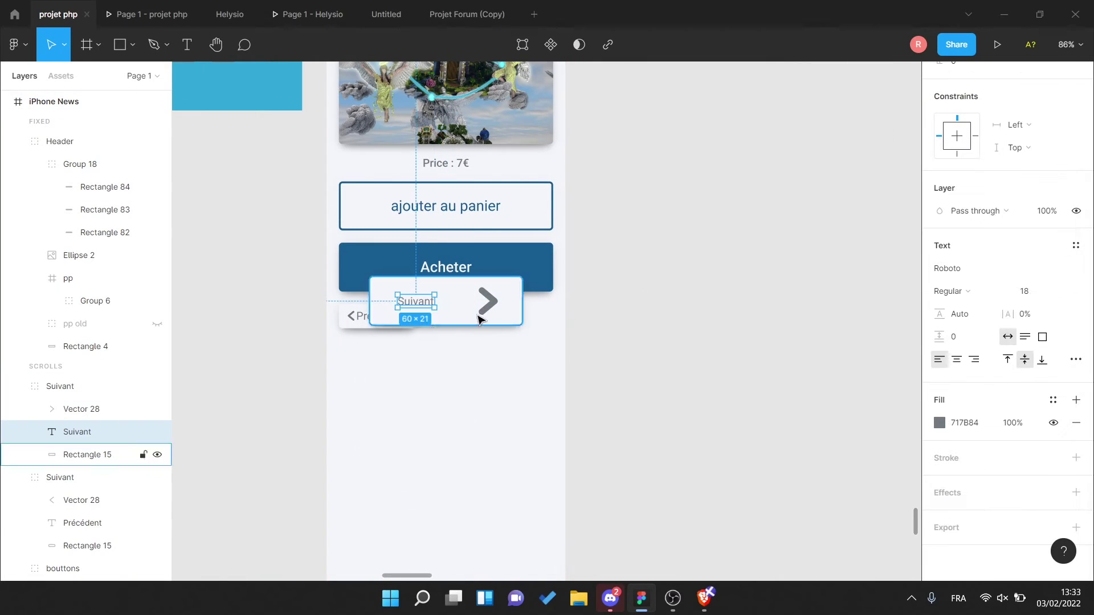
left_click(482, 308)
left_click(965, 435)
- Resize the Suivant card to match Précédent and move its label onto the card
scroll(359, 345, "up", 5)
left_click(342, 280)
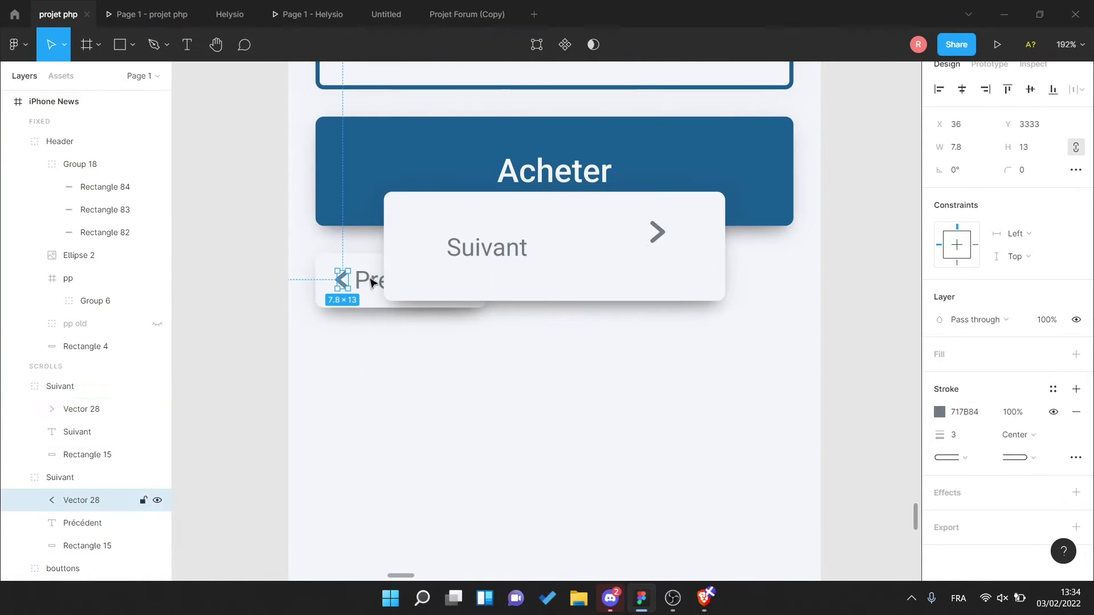
left_click(489, 253)
left_click_drag(607, 238, 621, 361)
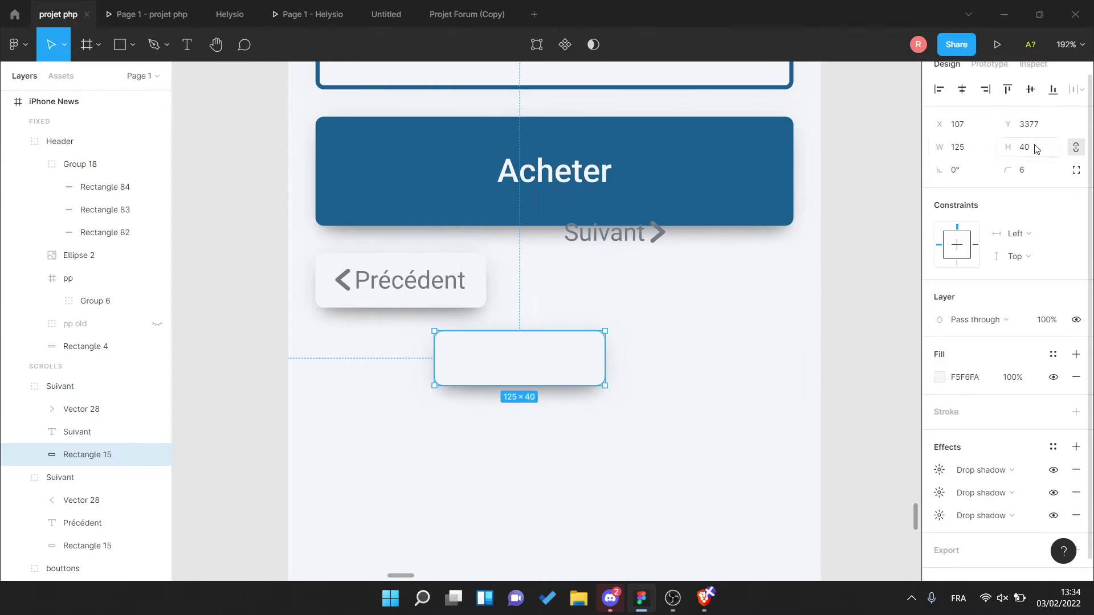
scroll(703, 391, "left", 3)
mouse_move(792, 268)
left_mouse_down()
mouse_move(502, 381)
mouse_move(470, 254)
left_mouse_up()
scroll(482, 363, "up", 5)
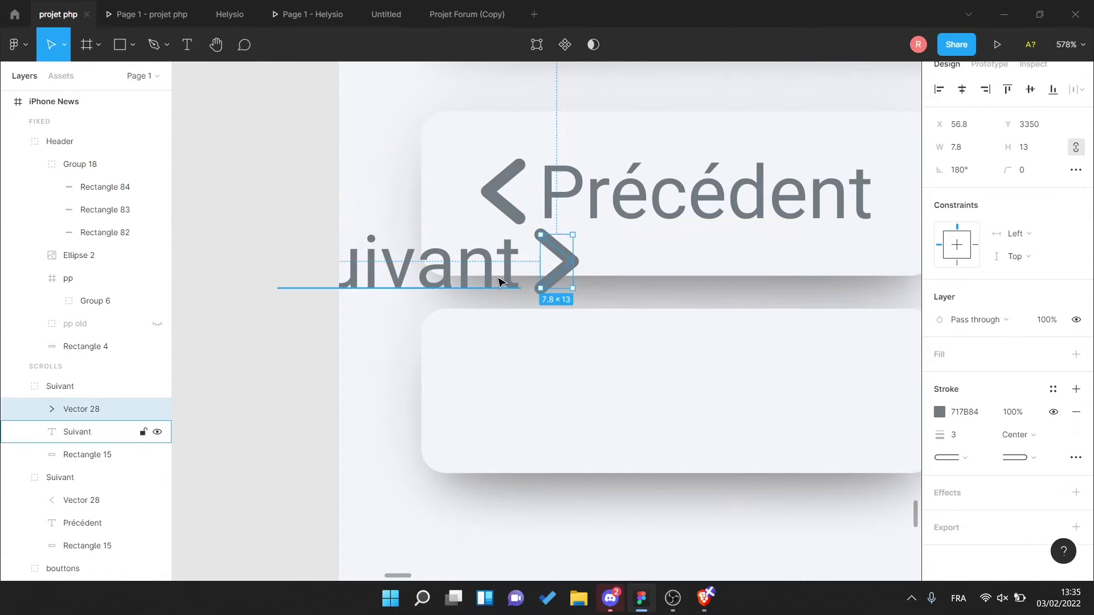
scroll(499, 281, "down", 10)
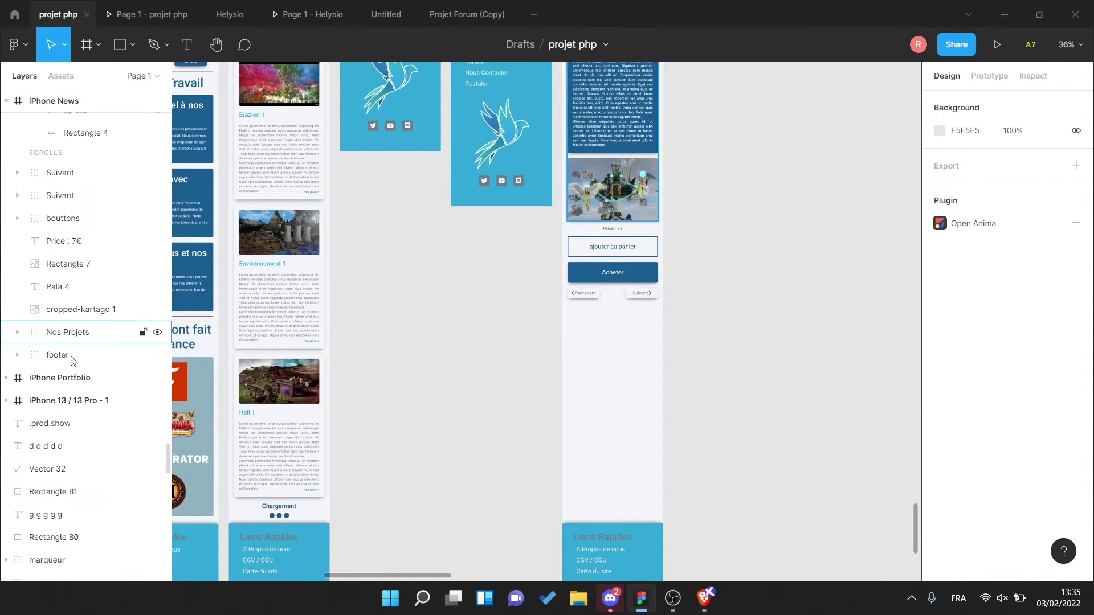
- Link articles 1–3 with On click Navigate to the Projet frame
left_click(72, 360)
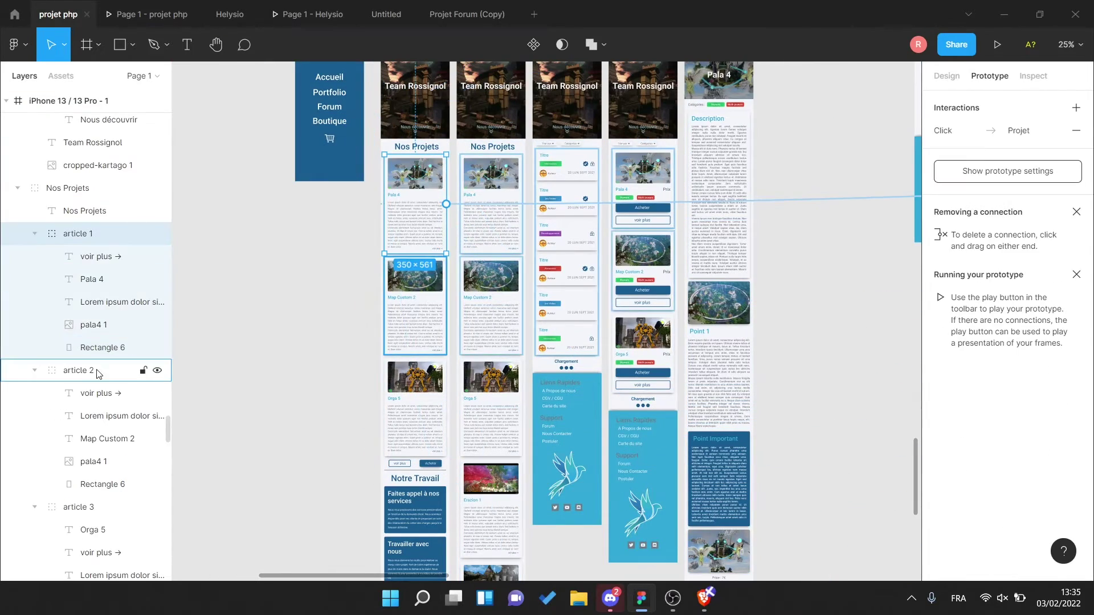
left_click(78, 507, "shift")
left_click(1019, 131)
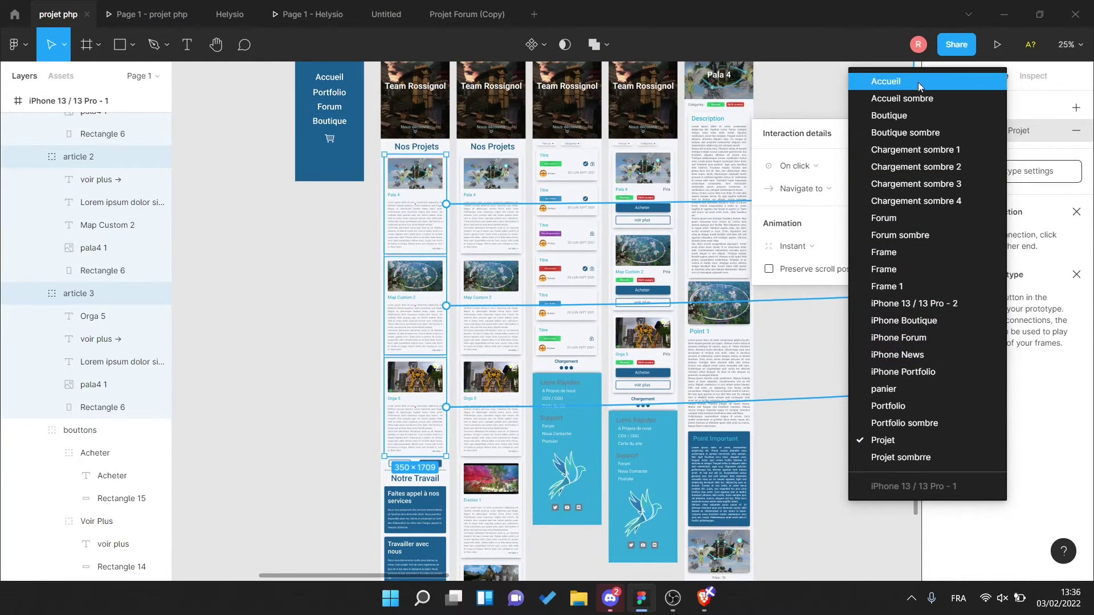
left_click(111, 185)
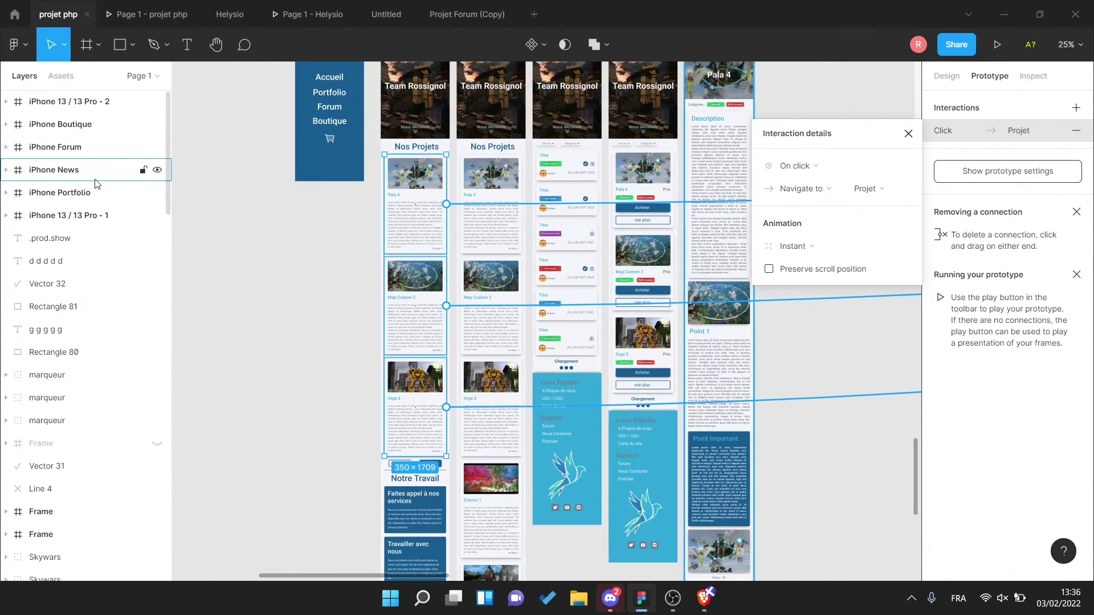
left_click(1019, 130)
left_click(897, 372)
left_click(1019, 131)
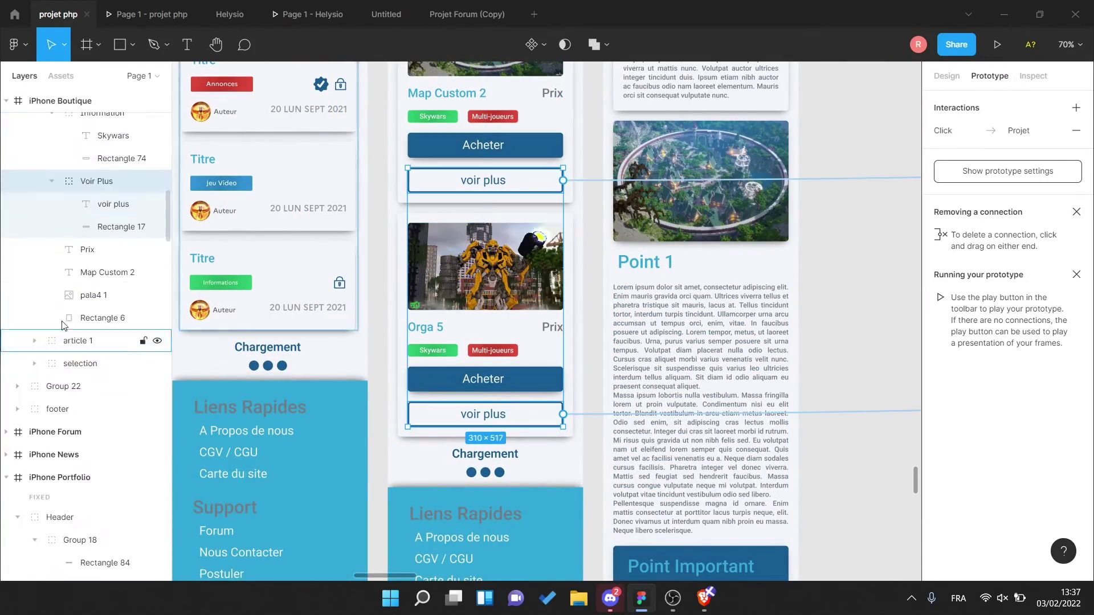
- Set the voir plus button's prototype link to its destination frame
scroll(705, 338, "down", 5)
scroll(682, 415, "down", 3)
scroll(476, 524, "up", 2)
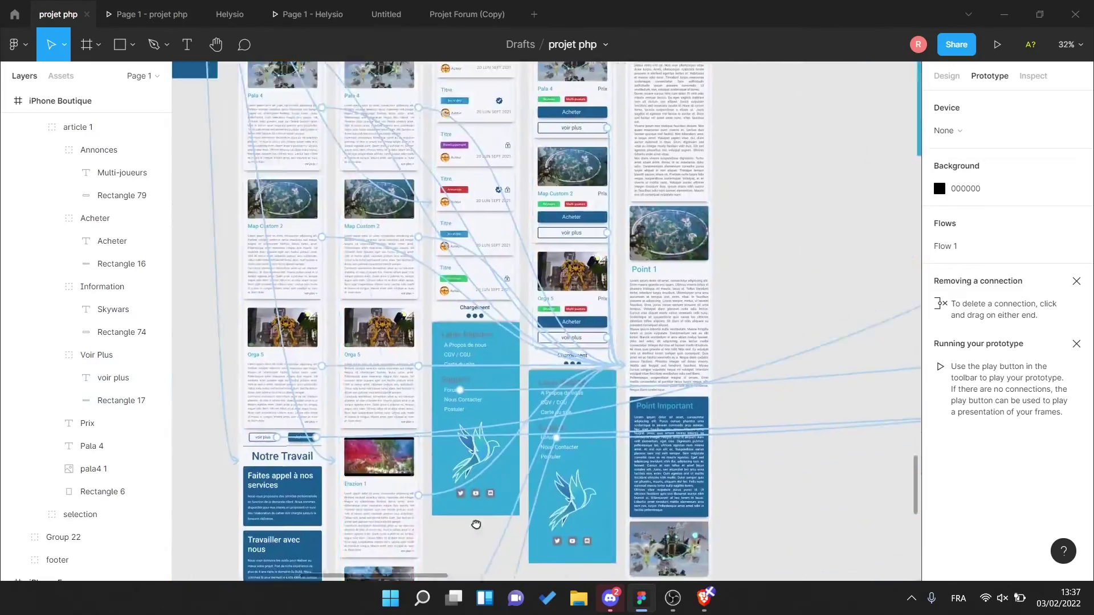
left_click(924, 359)
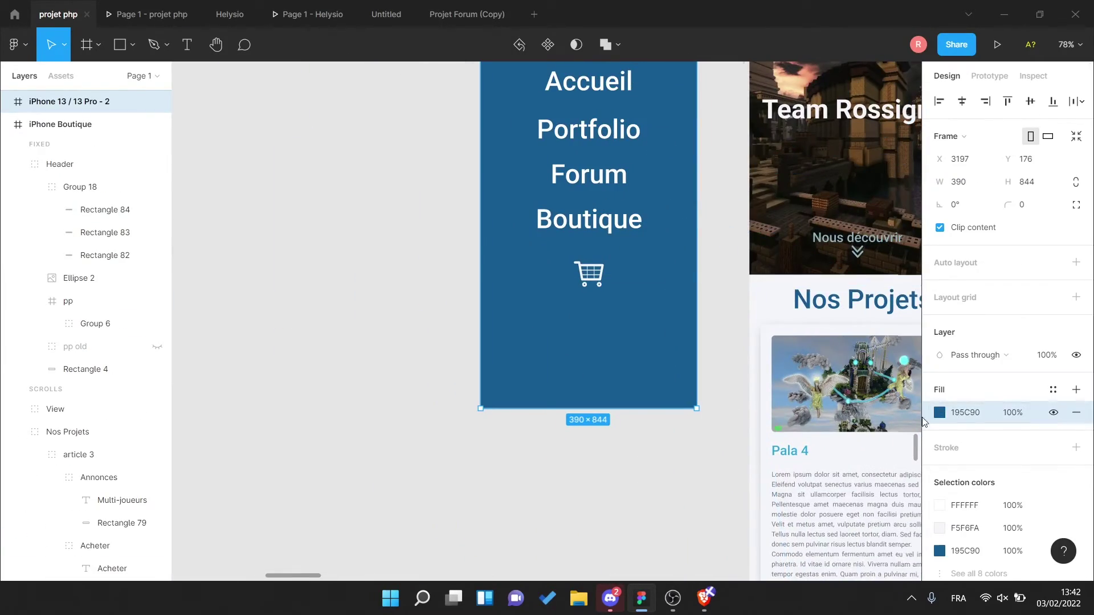
- Fill the menu frame with a 195C90 linear gradient, a darker 0D426B middle stop and an adjusted end point
left_click(939, 412)
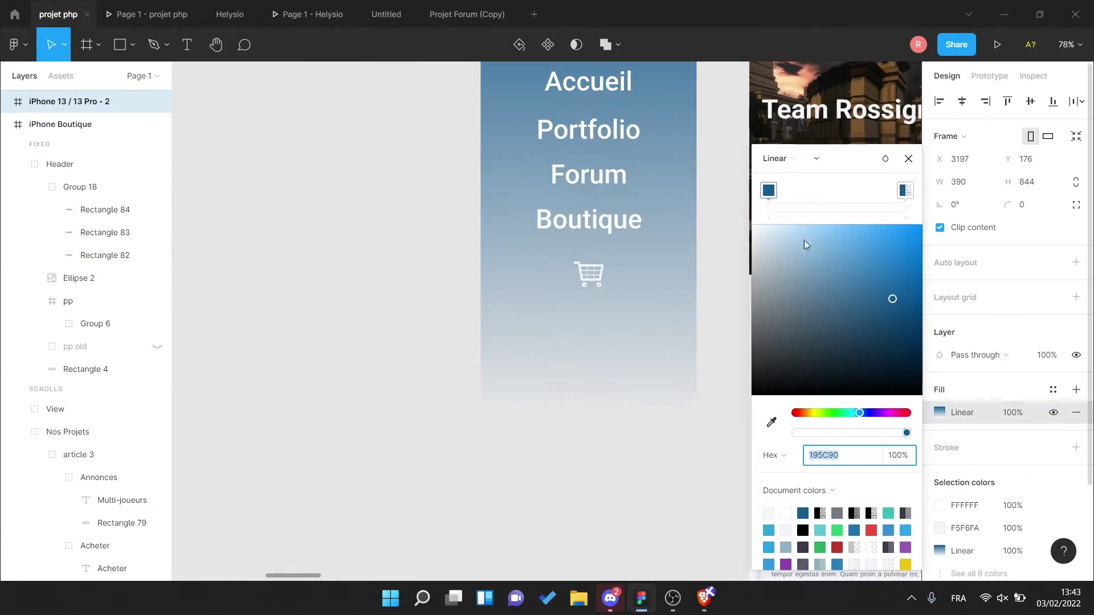
left_click(839, 207)
left_click_drag(855, 432, 906, 432)
key("shift+2")
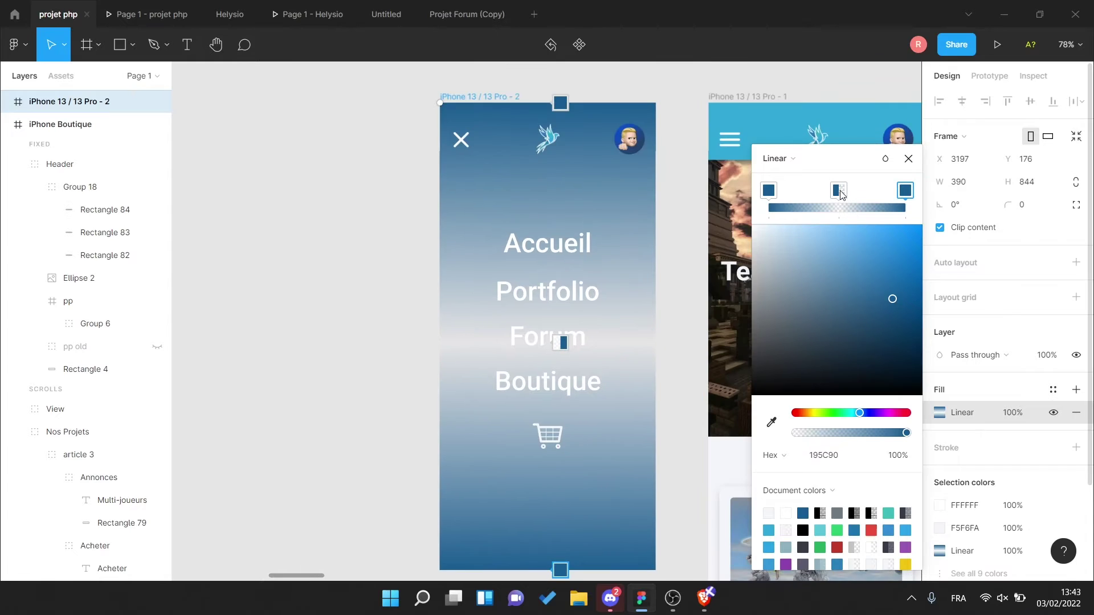
scroll(568, 332, "up", 3)
scroll(562, 342, "down", 4)
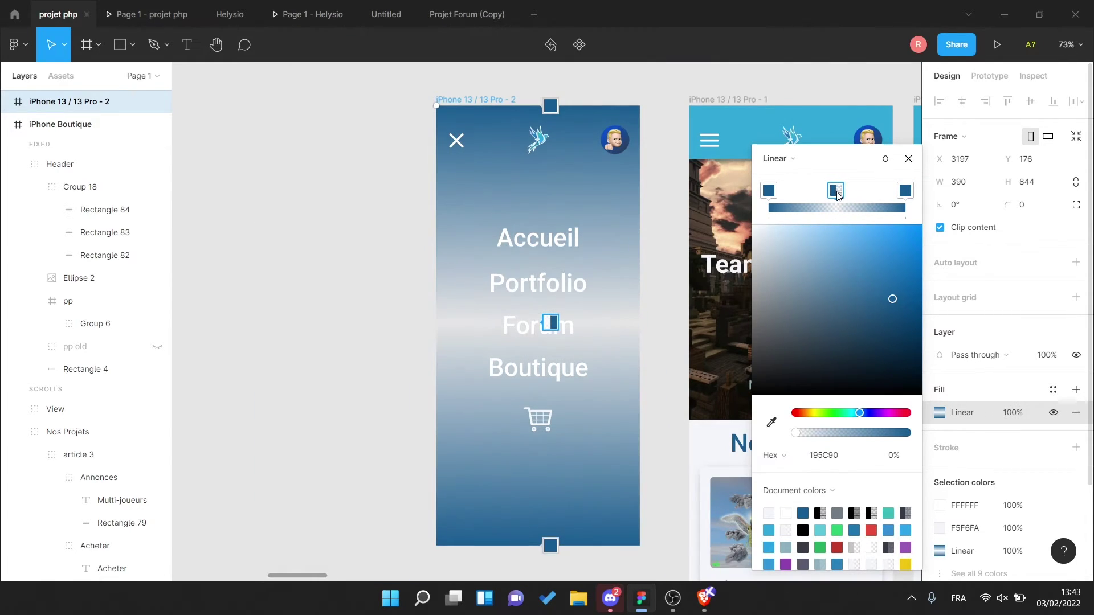
left_click(1032, 76)
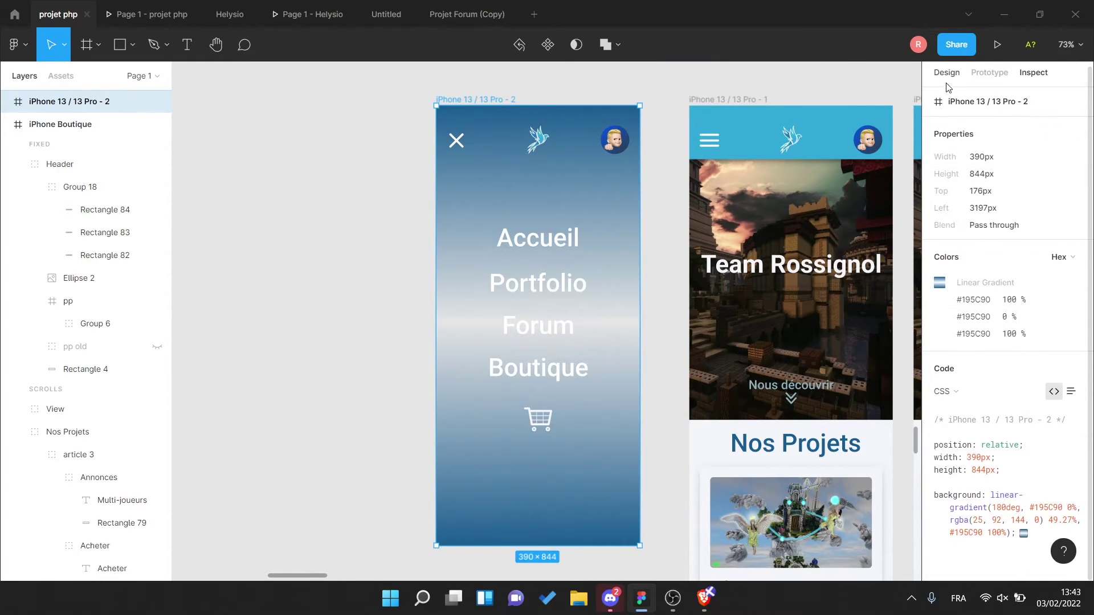
left_click(940, 409)
left_click_drag(892, 299, 903, 333)
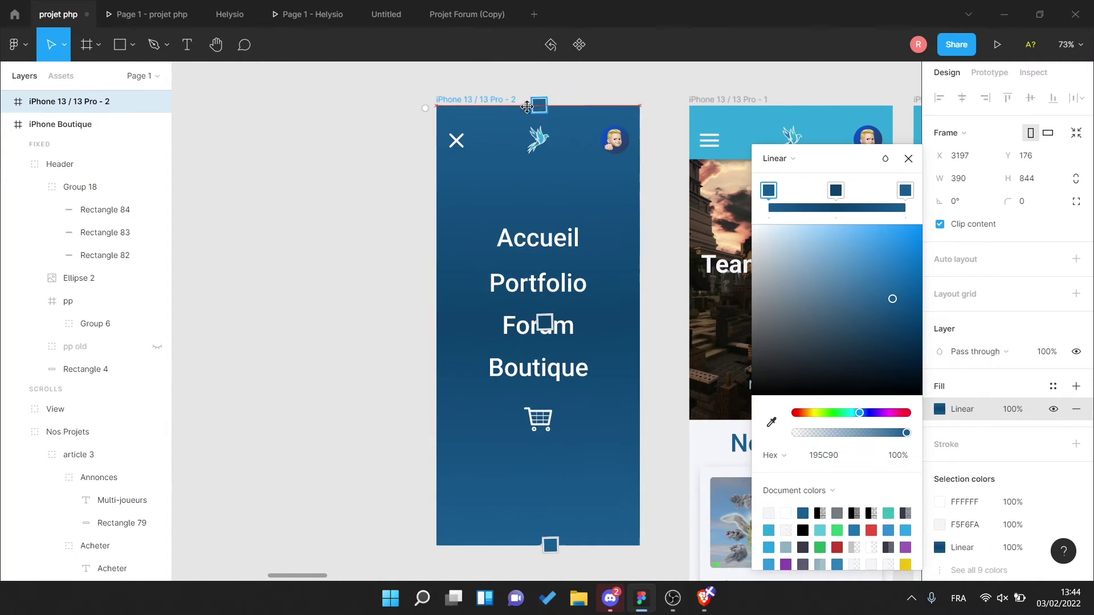
left_click_drag(550, 542, 577, 531)
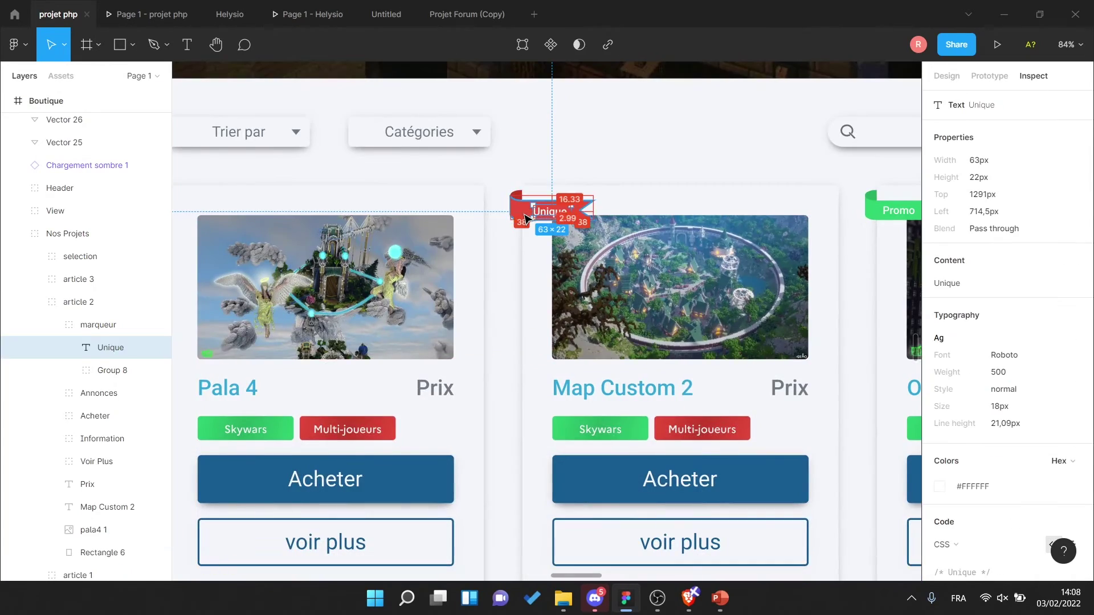
- Take the green Promo banner from the desktop Boutique and paste it onto article 3 in iPhone Boutique
scroll(534, 204, "down", 10)
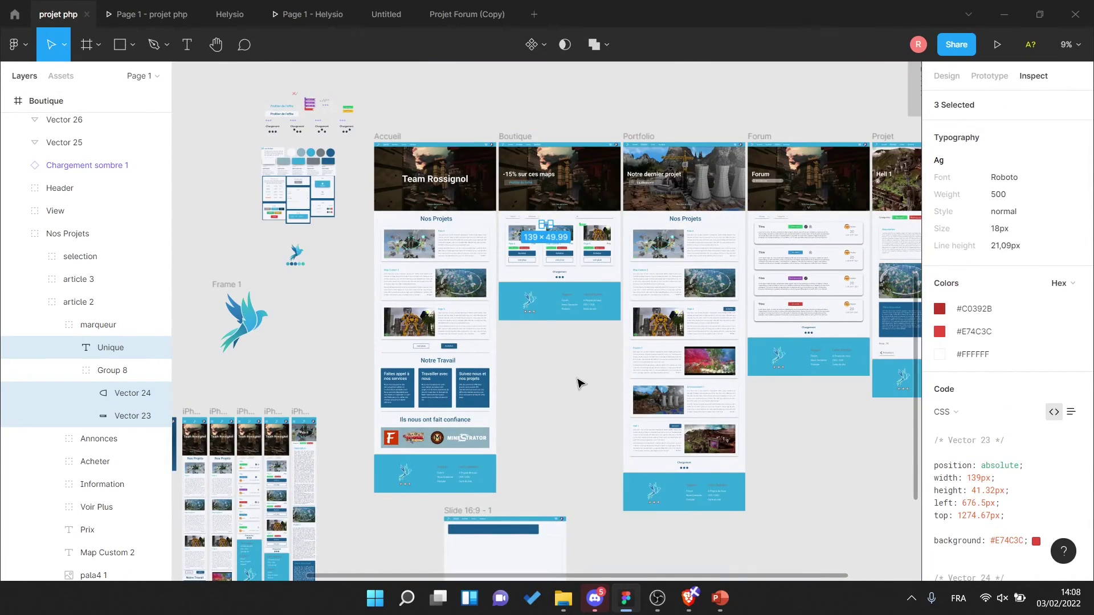
scroll(392, 335, "up", 10)
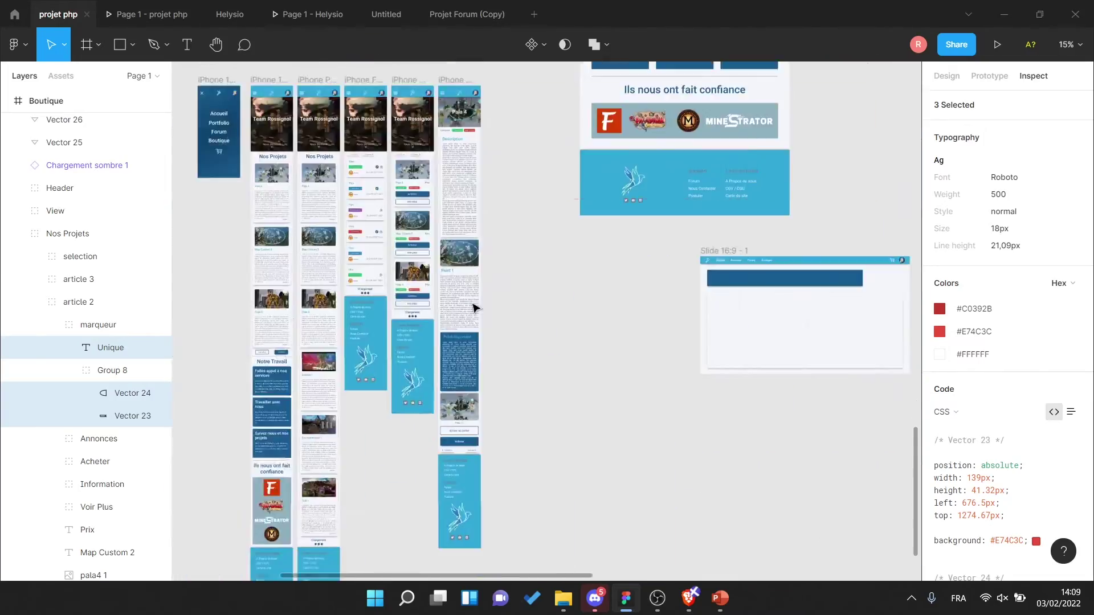
left_click(392, 335)
scroll(392, 335, "down", 10)
scroll(392, 335, "up", 5)
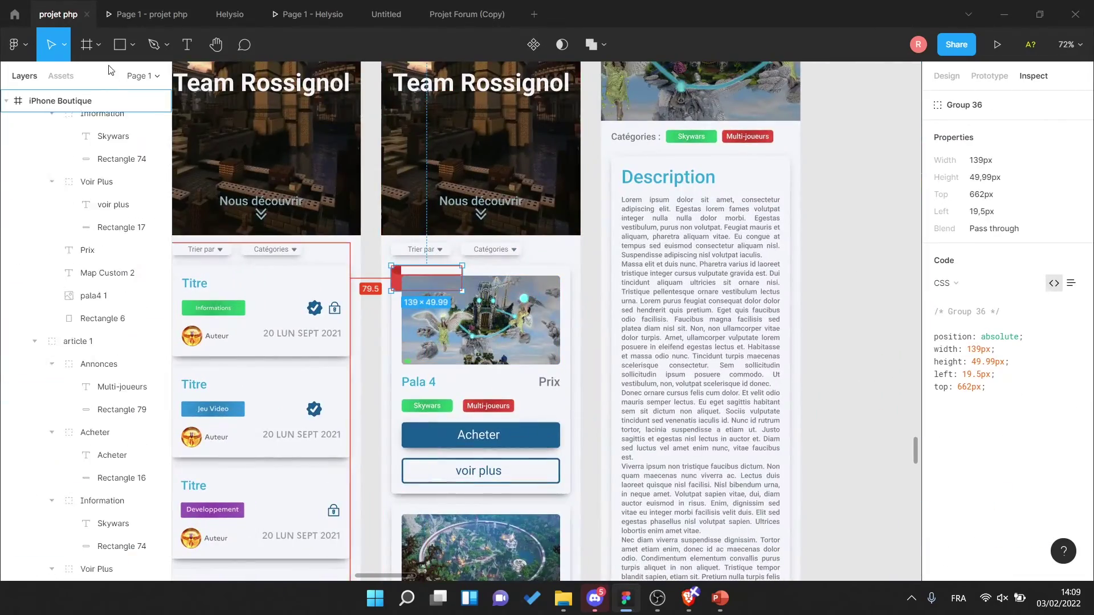
scroll(402, 528, "up", 5)
scroll(511, 411, "up", 5)
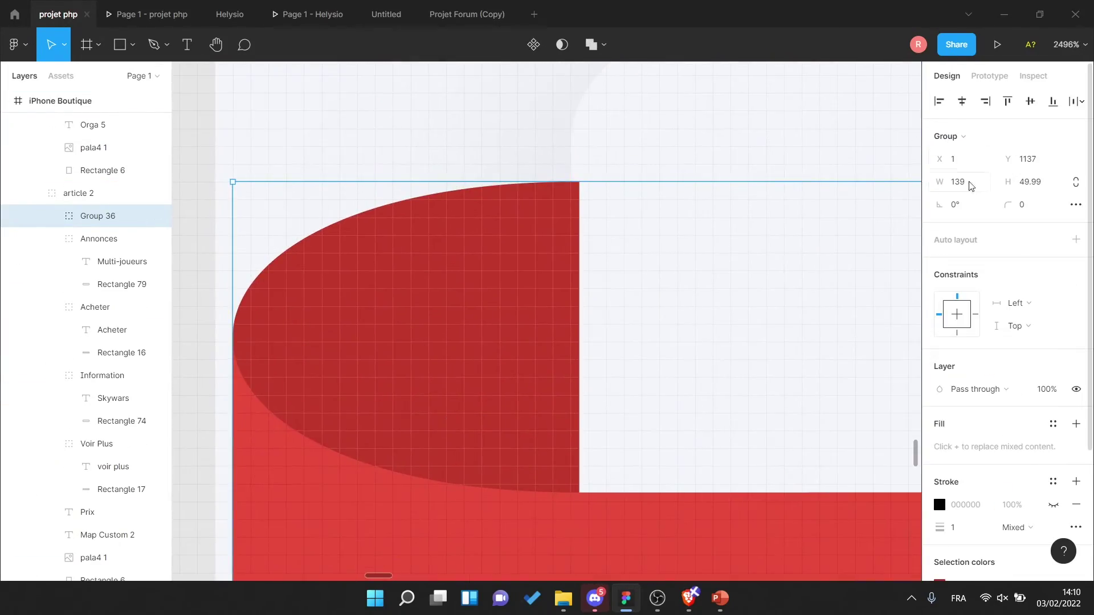
scroll(608, 389, "down", 3)
scroll(608, 389, "down", 5)
scroll(503, 389, "up", 4)
left_click(490, 144)
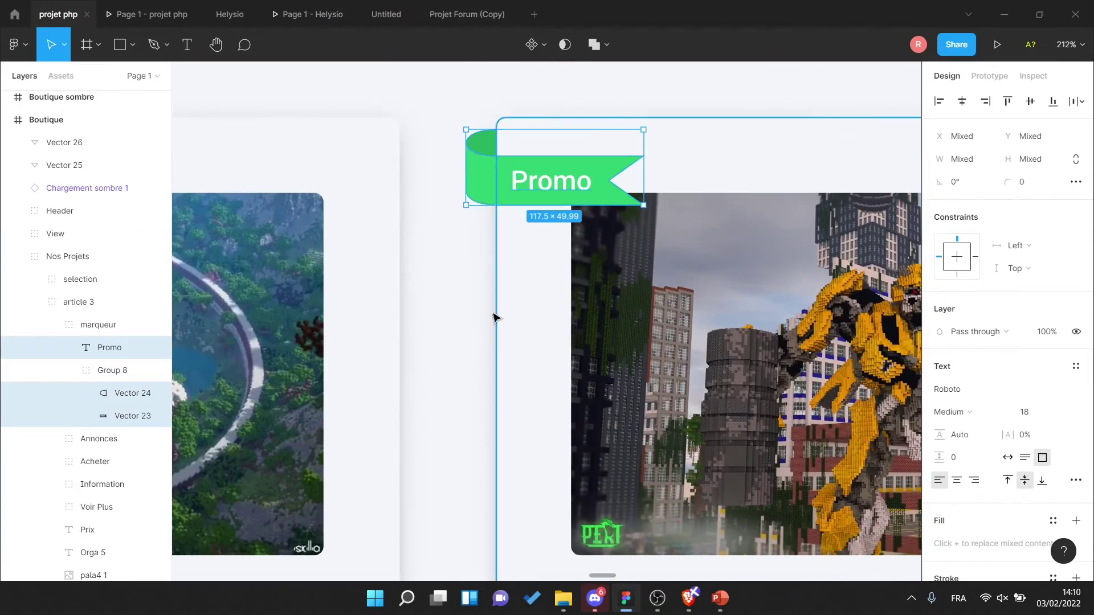
key("ctrl+v")
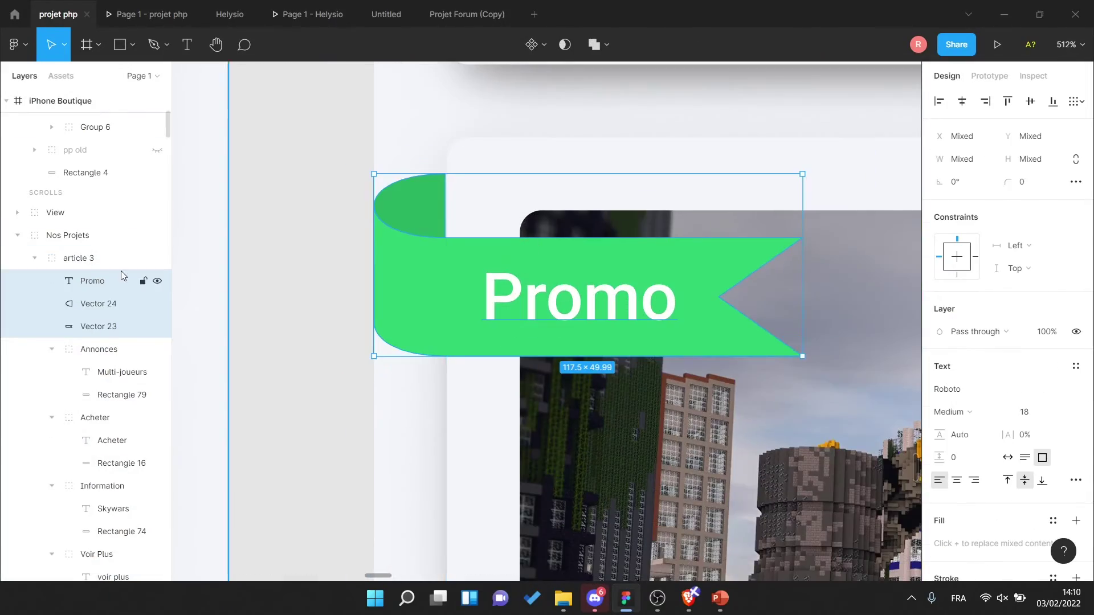